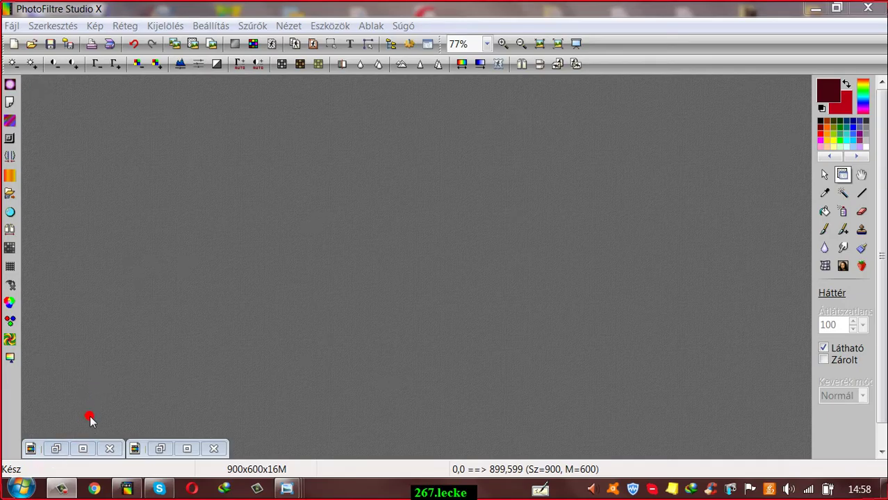
# Step: Restore the minimised Névtelen 3.jpg image with the red-to-black gradient and reposition its window in the workspace
pyautogui.click(57, 449)
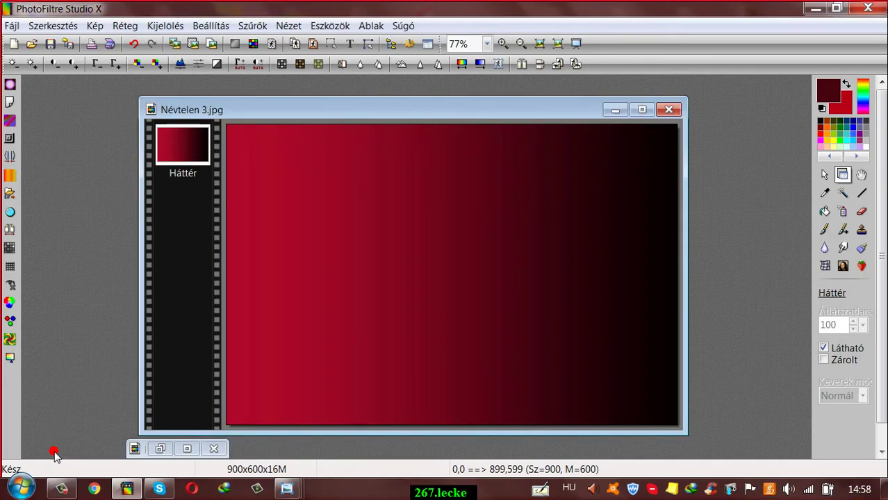
pyautogui.moveTo(311, 109); pyautogui.dragTo(337, 86)
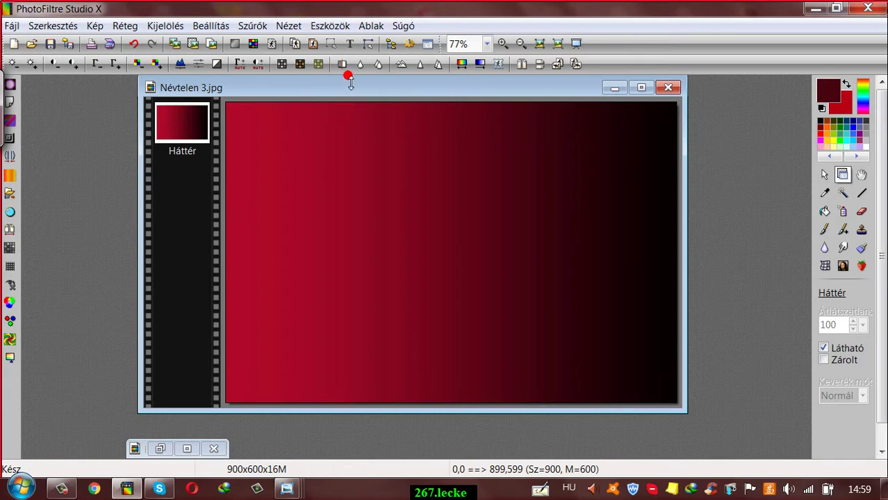
pyautogui.moveTo(346, 86)
pyautogui.mouseDown()
pyautogui.moveTo(338, 133)
pyautogui.moveTo(339, 86)
pyautogui.mouseUp()
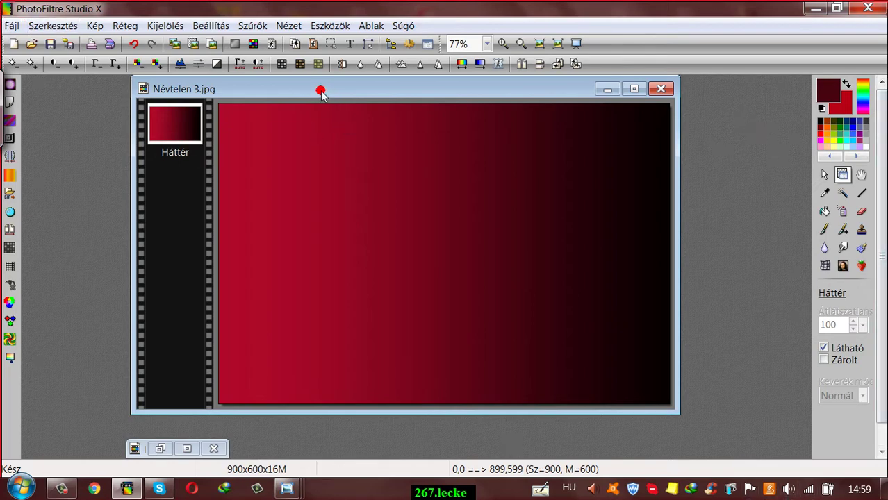
pyautogui.moveTo(319, 89); pyautogui.dragTo(319, 123)
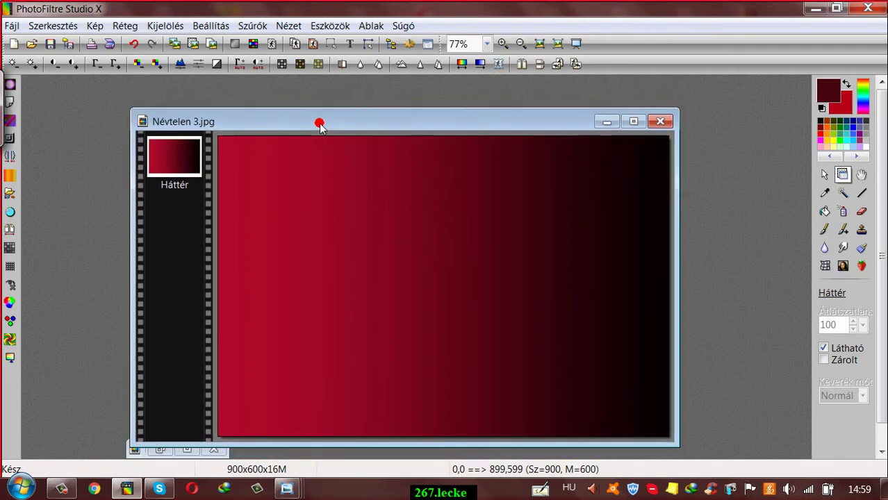
# Step: Load the square, zigzag-edged Stamp02 shape from the Selections folder as a selection on the gradient image
pyautogui.click(159, 27)
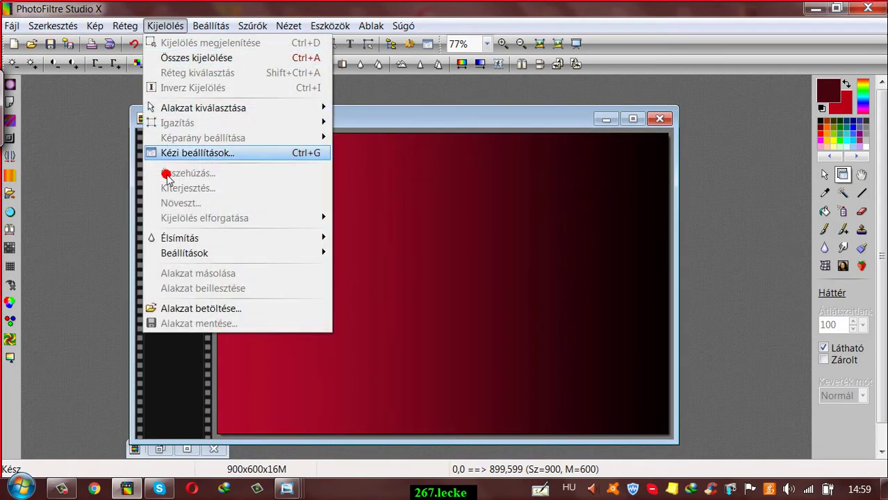
pyautogui.click(158, 309)
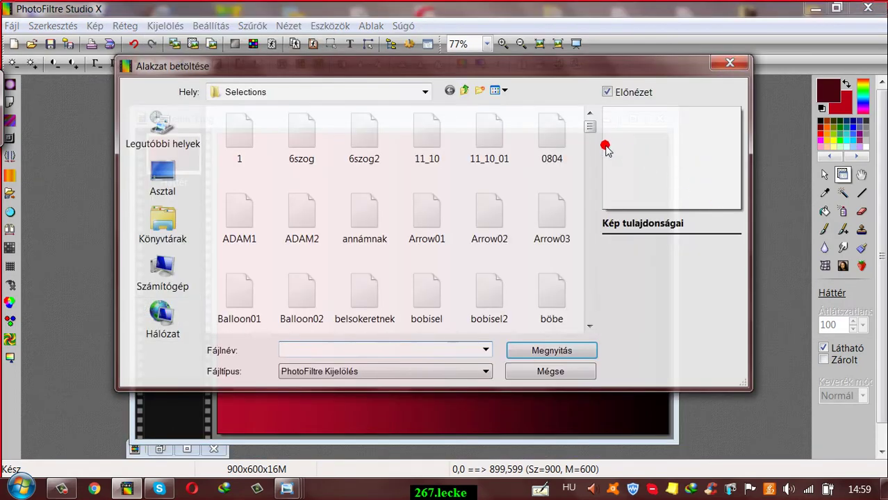
pyautogui.moveTo(590, 127); pyautogui.dragTo(588, 314)
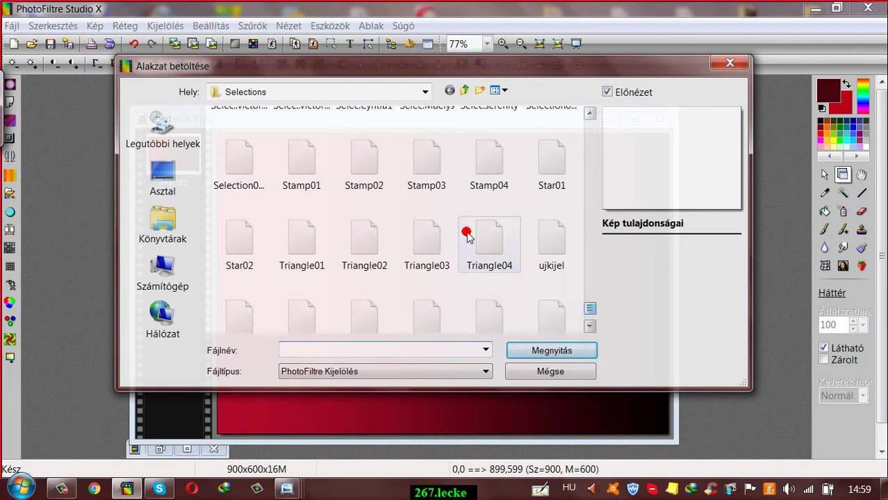
pyautogui.click(374, 155)
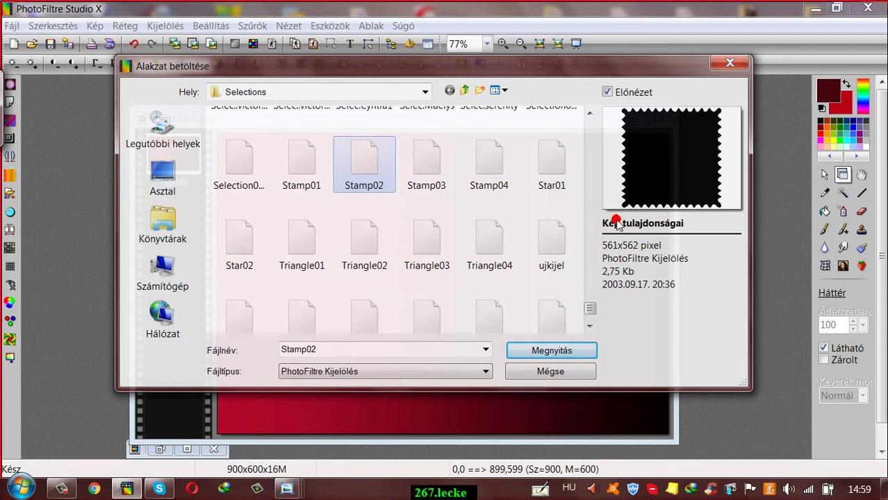
pyautogui.click(301, 172)
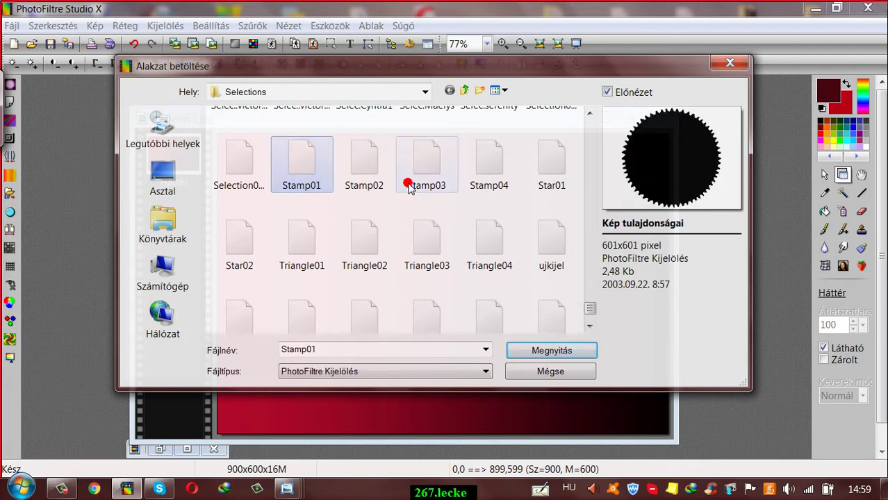
pyautogui.click(372, 158)
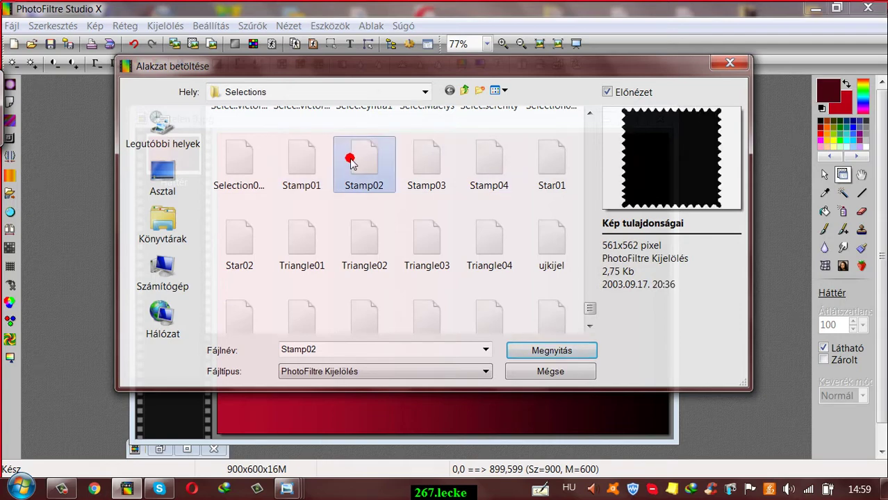
pyautogui.click(536, 351)
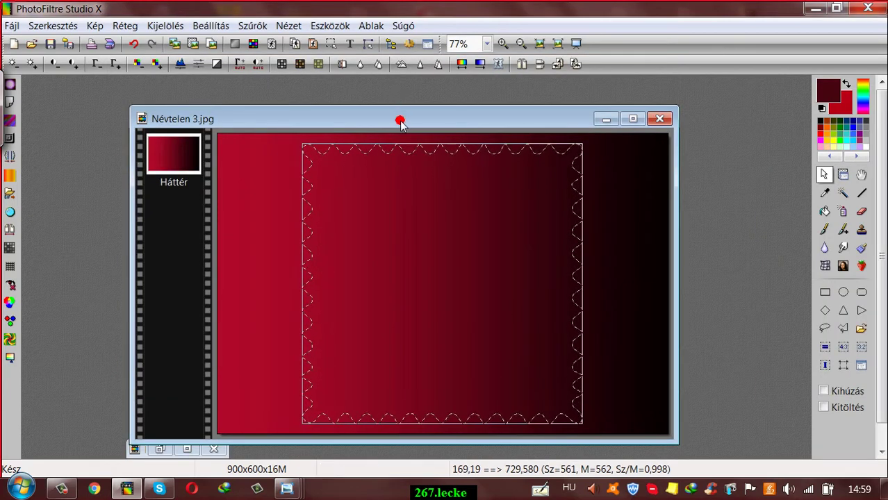
pyautogui.moveTo(398, 119); pyautogui.dragTo(409, 113)
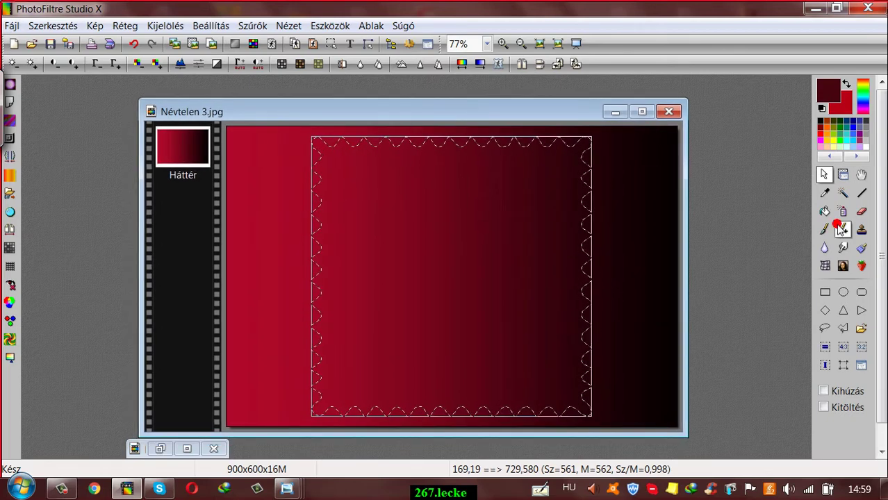
# Step: Add a new empty layer above the gradient background
pyautogui.click(126, 26)
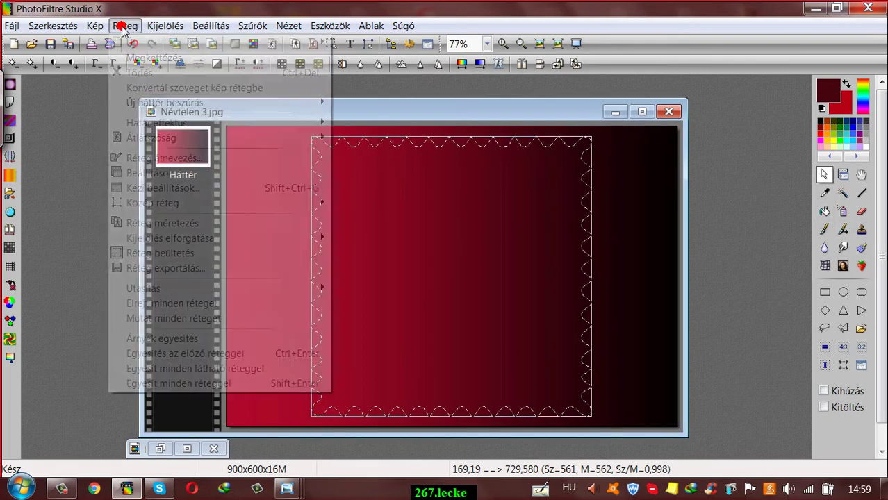
pyautogui.moveTo(190, 44)
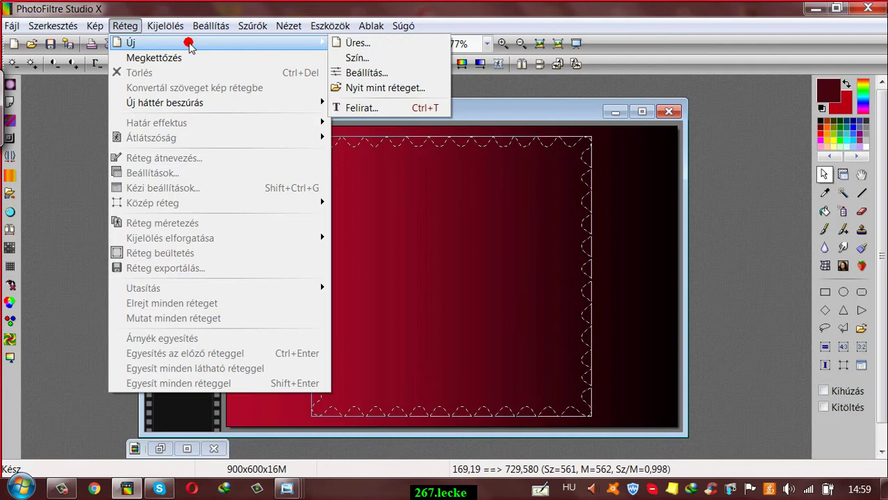
pyautogui.click(343, 42)
pyautogui.click(680, 411)
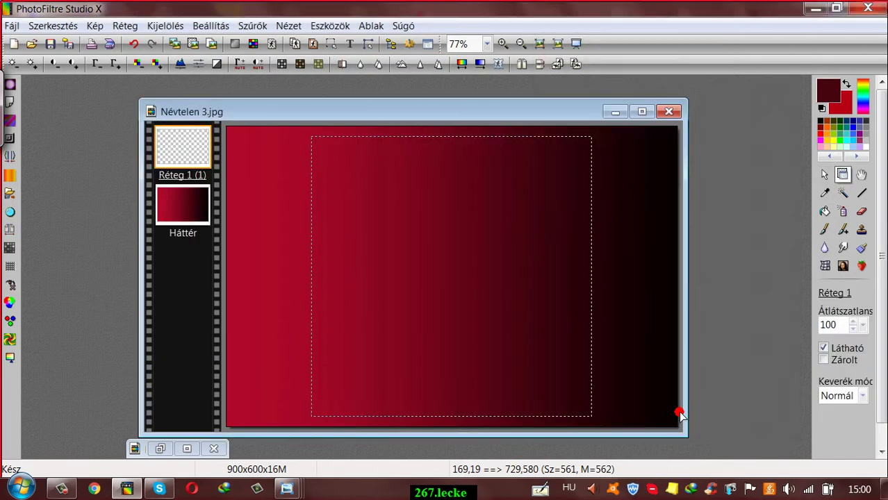
# Step: Show the stamp-shaped selection on the new layer and enable the pattern (Minta) option of the Fill tool
pyautogui.click(332, 43)
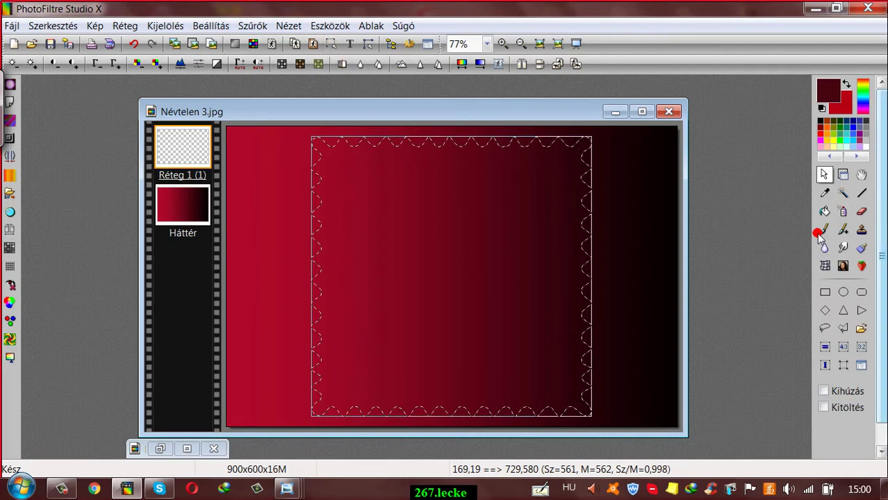
pyautogui.click(824, 212)
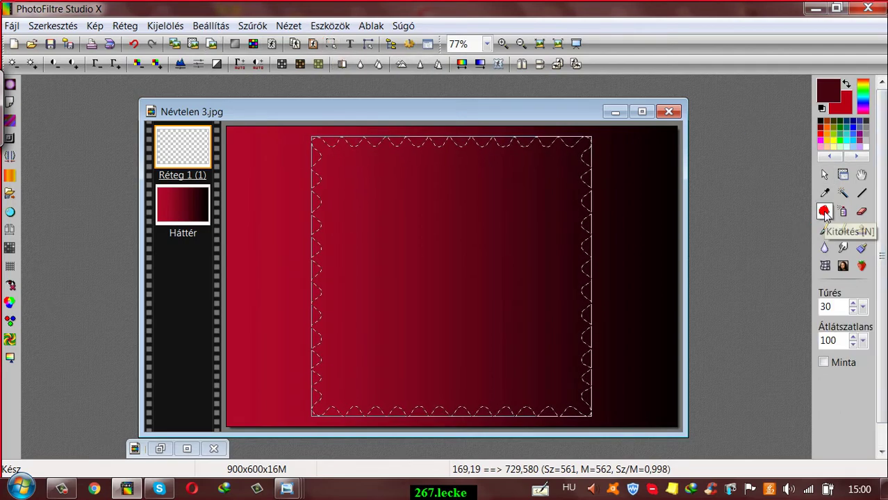
pyautogui.click(823, 362)
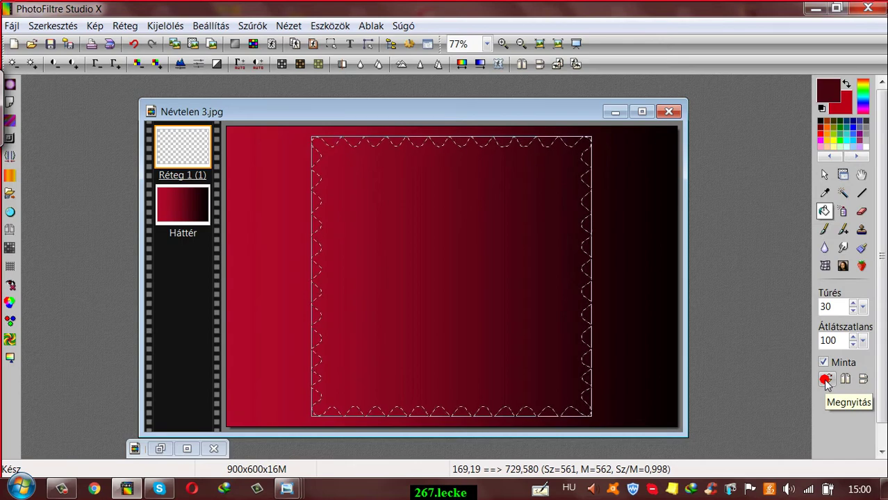
pyautogui.click(828, 380)
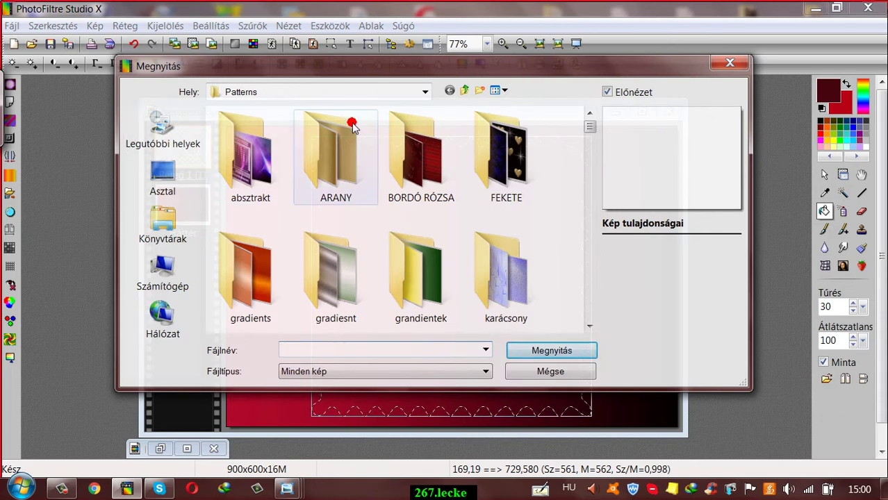
pyautogui.moveTo(350, 71)
pyautogui.mouseDown()
pyautogui.moveTo(344, 82)
pyautogui.moveTo(337, 76)
pyautogui.mouseUp()
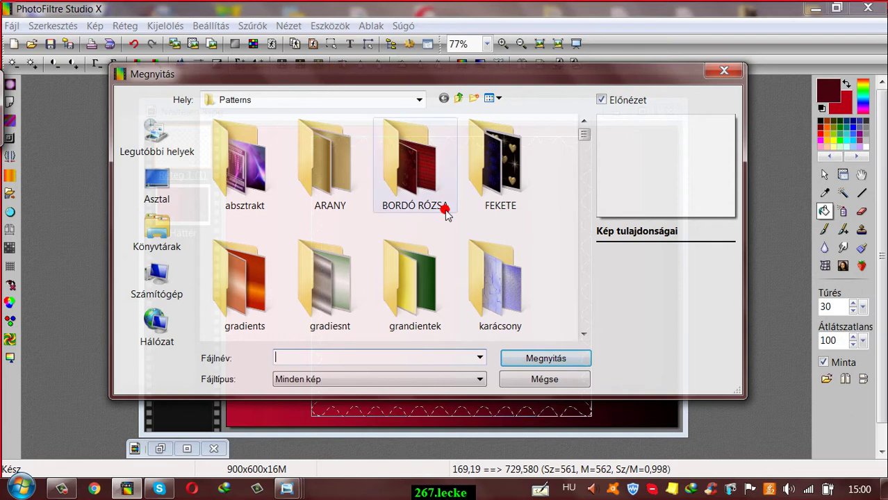
pyautogui.moveTo(585, 135)
pyautogui.mouseDown()
pyautogui.moveTo(573, 350)
pyautogui.moveTo(563, 240)
pyautogui.moveTo(568, 132)
pyautogui.mouseUp()
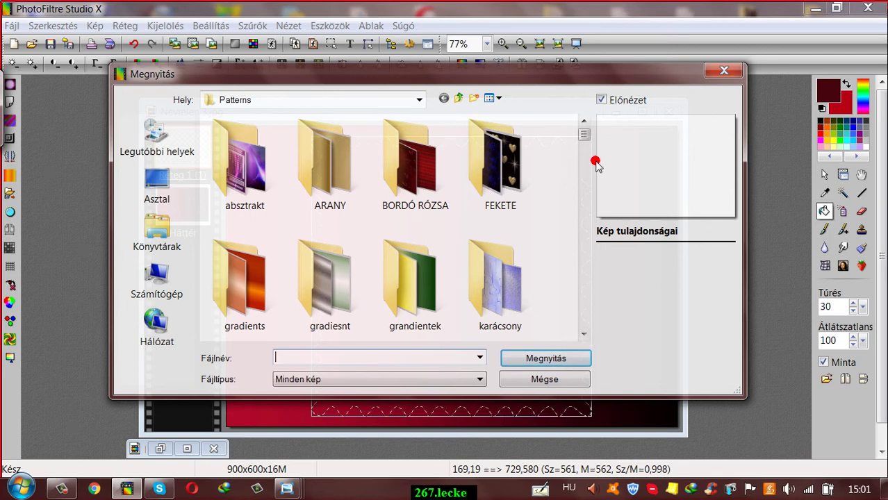
pyautogui.moveTo(583, 133); pyautogui.dragTo(552, 304)
pyautogui.doubleClick(494, 192)
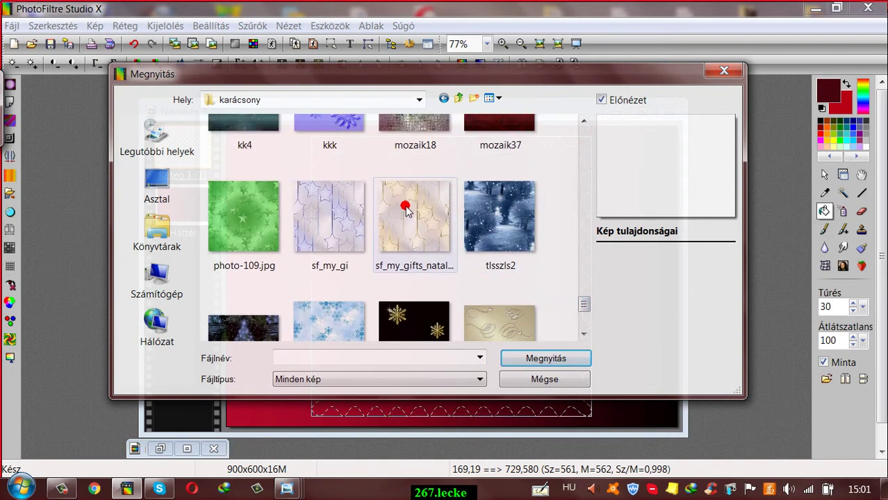
pyautogui.moveTo(403, 203)
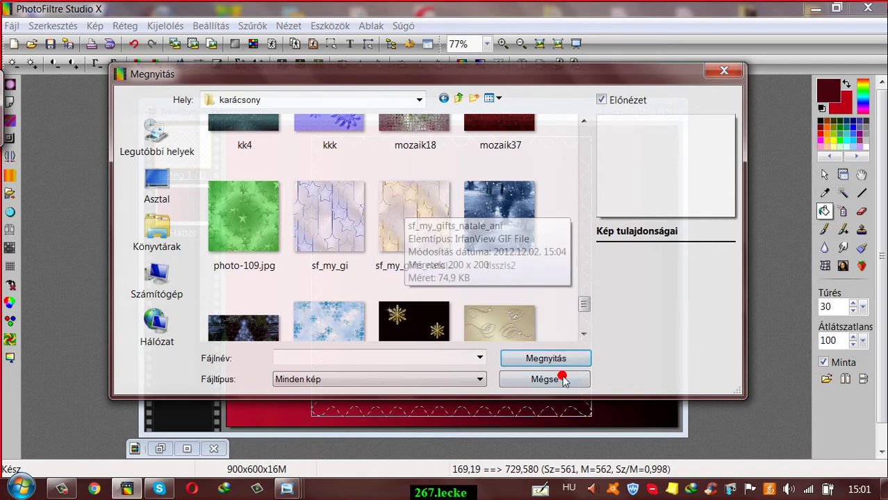
pyautogui.click(723, 74)
pyautogui.moveTo(426, 119); pyautogui.dragTo(429, 109)
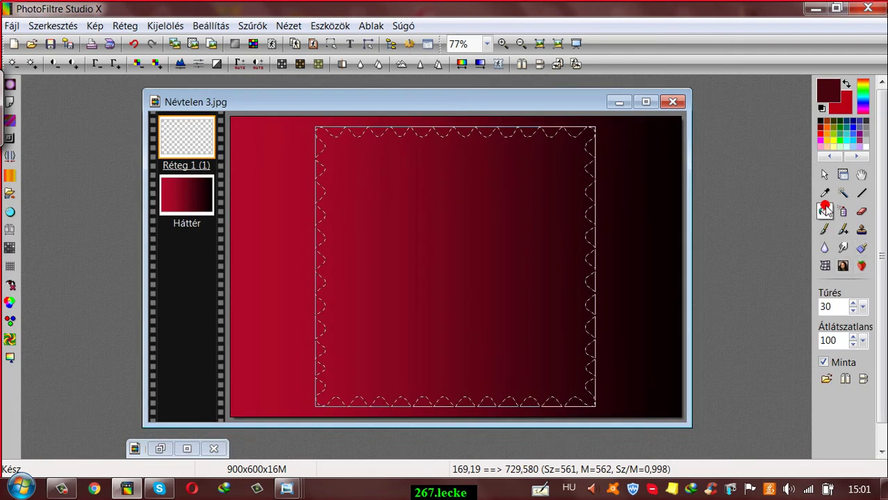
# Step: Fill the stamp-shaped selection on the new layer with the gold pattern 1a from the ARANY folder
pyautogui.click(826, 377)
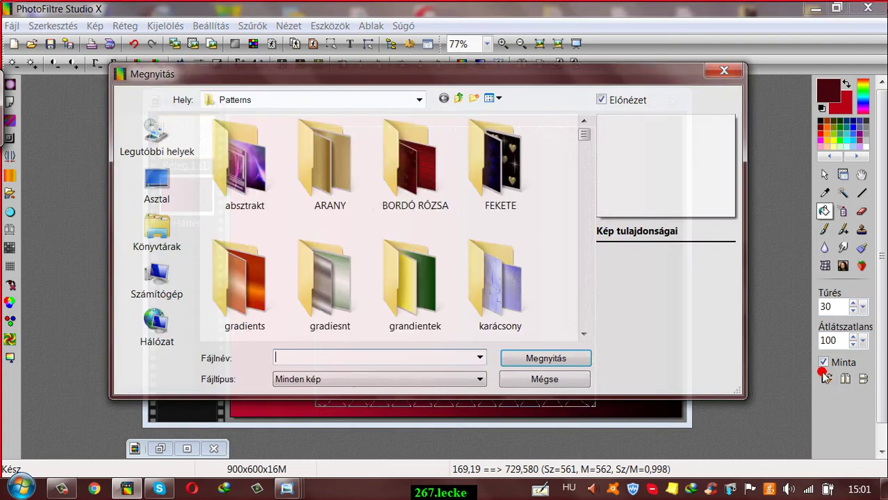
pyautogui.doubleClick(313, 159)
pyautogui.click(491, 164)
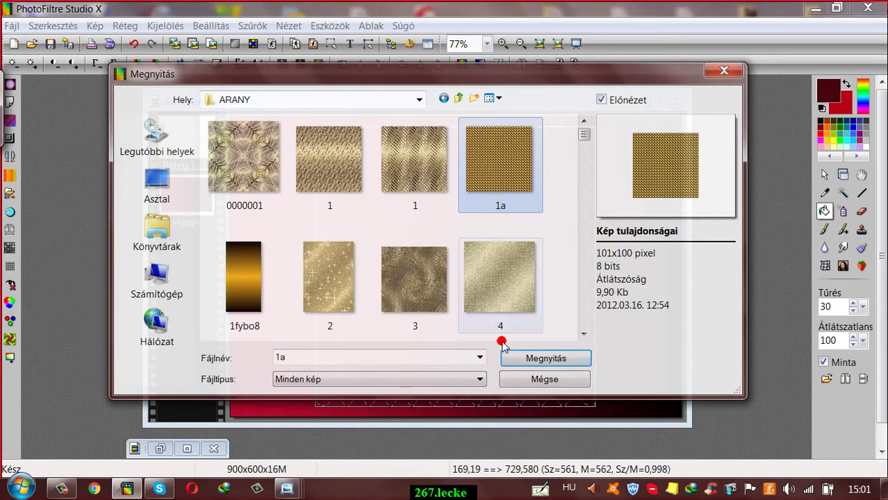
pyautogui.click(514, 359)
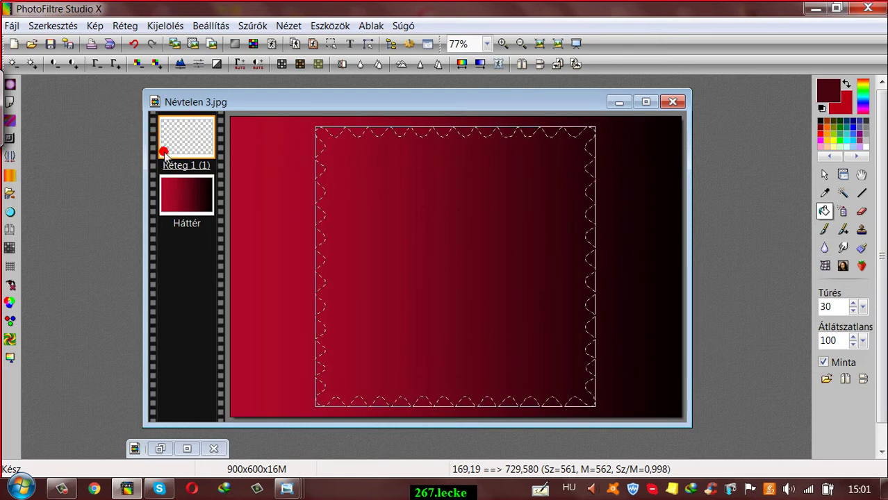
pyautogui.click(424, 208)
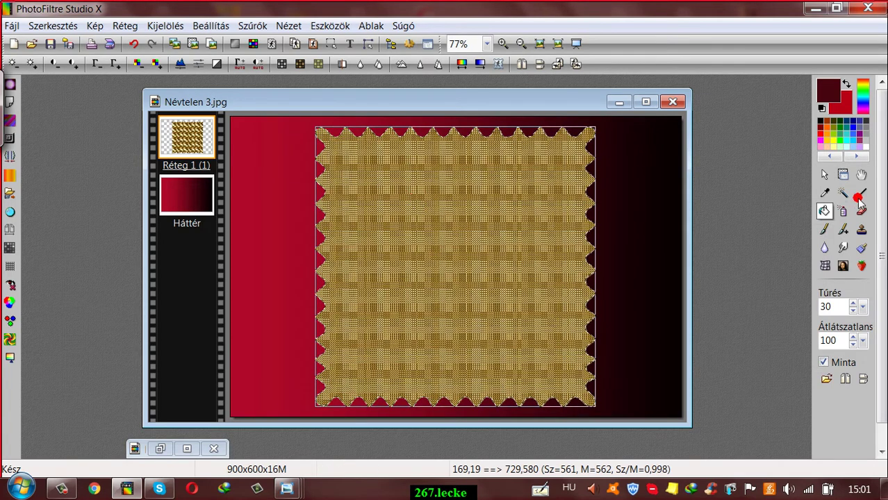
# Step: Contract the stamp-shaped selection by 10 pixels and delete the gold pattern inside it
pyautogui.click(843, 175)
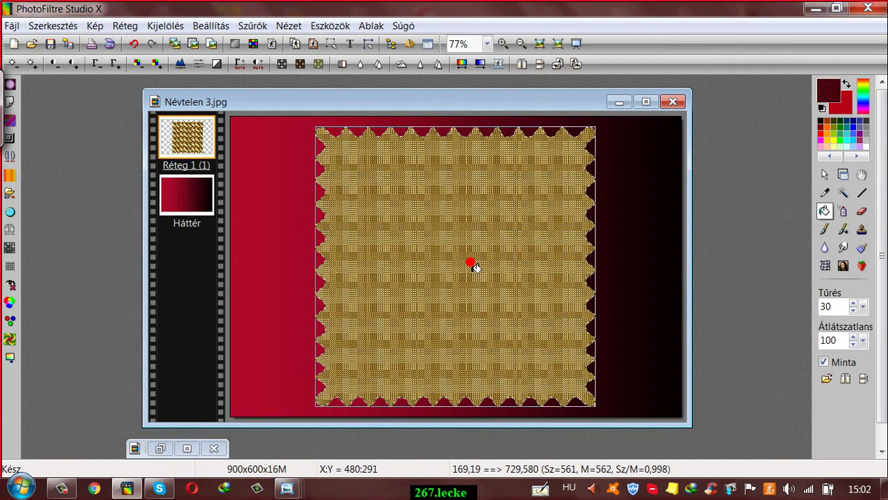
pyautogui.click(165, 26)
pyautogui.click(188, 174)
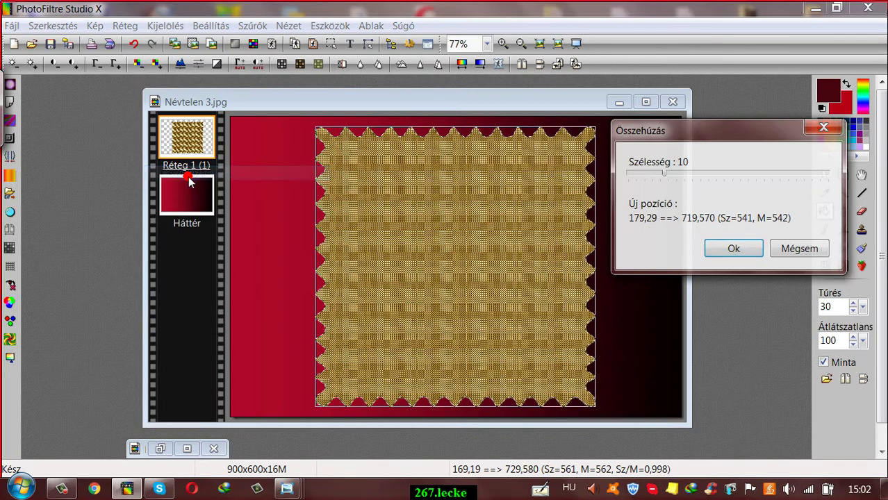
pyautogui.click(732, 249)
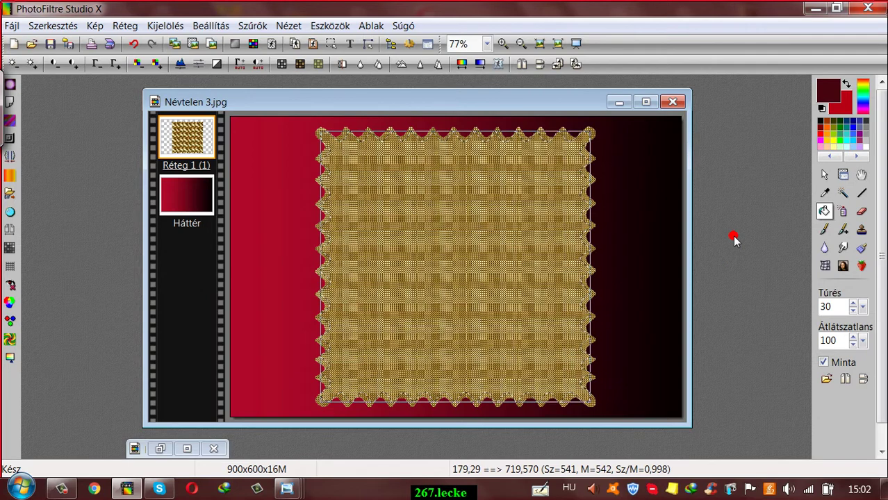
pyautogui.press('Delete')
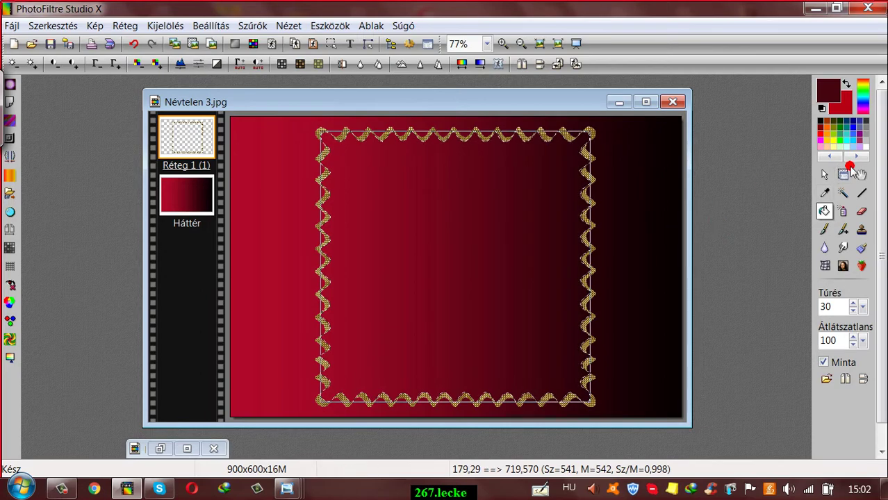
# Step: Undo the deletion of the gold pattern's interior and switch back to the Selection tool
pyautogui.click(844, 173)
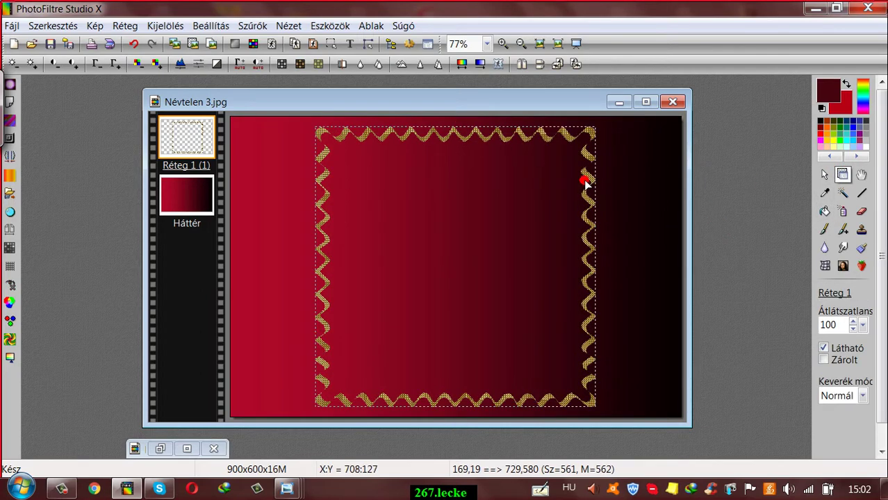
pyautogui.click(132, 43)
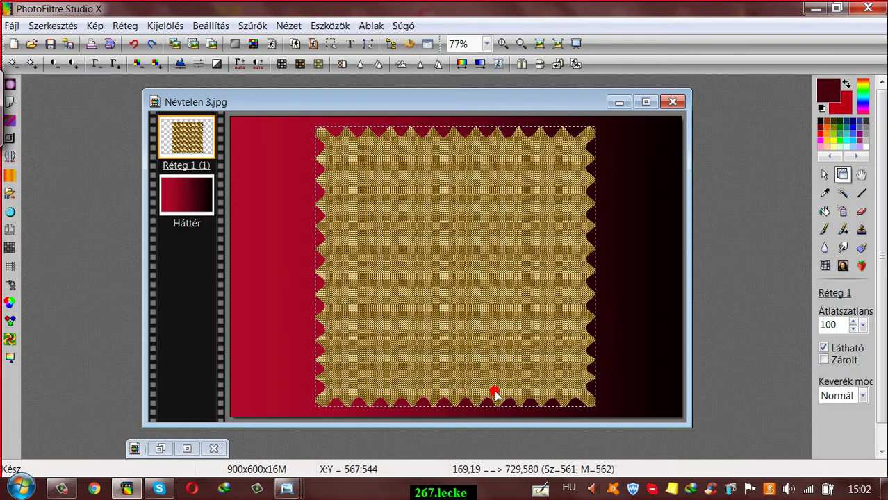
pyautogui.click(825, 174)
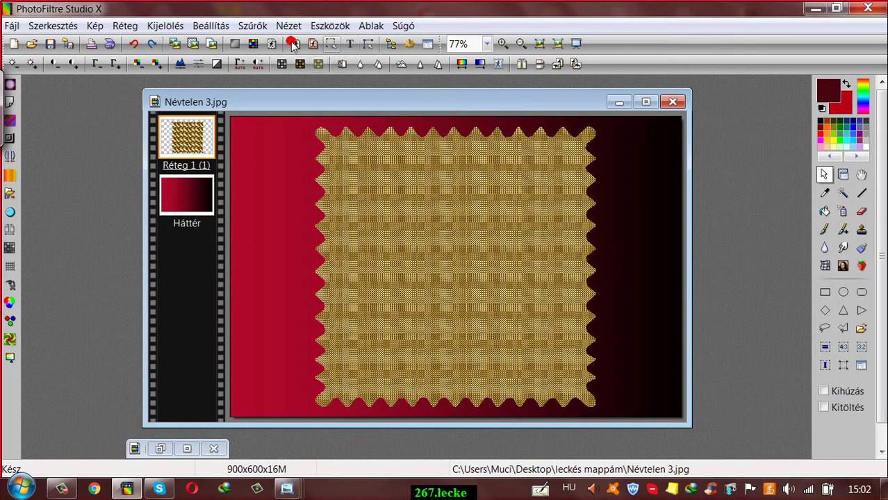
# Step: Select the gold stamp shape on Réteg 1, contract the selection by 10 pixels, and delete the pattern inside it
pyautogui.click(161, 25)
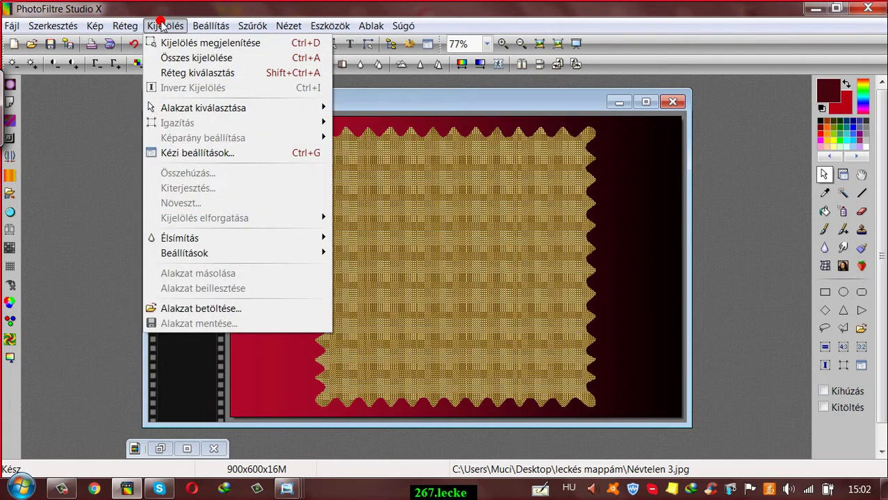
pyautogui.click(169, 73)
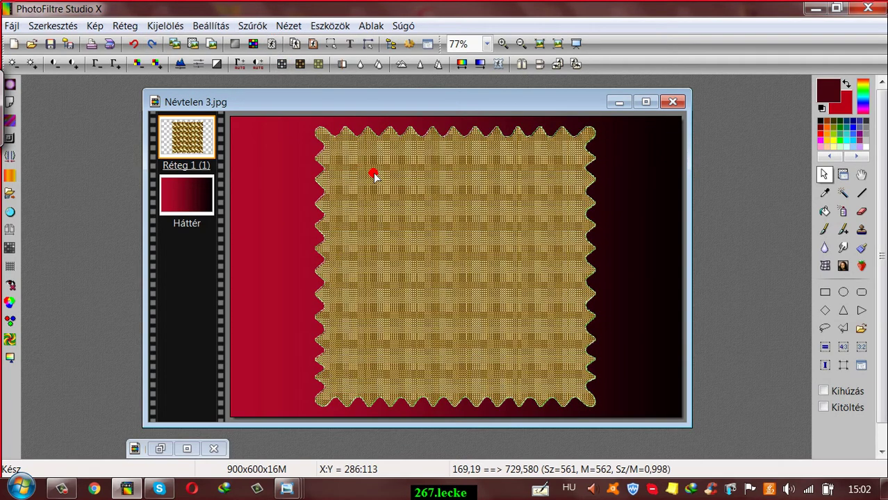
pyautogui.click(170, 25)
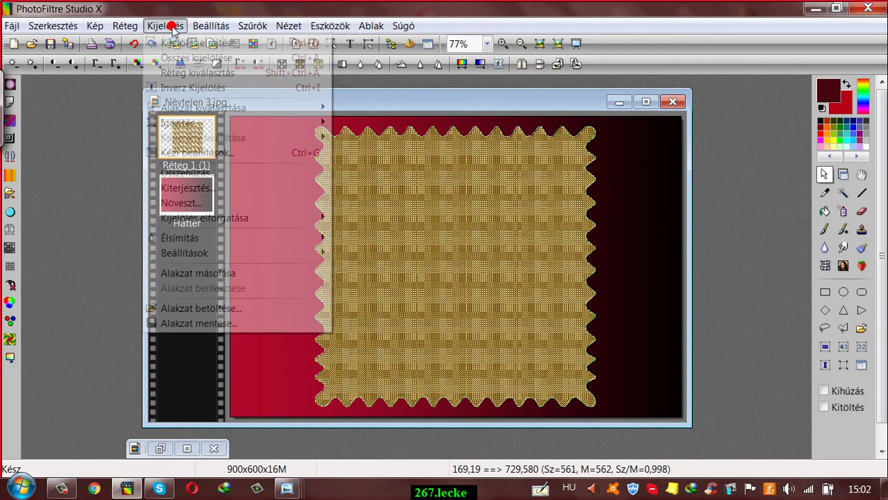
pyautogui.click(196, 173)
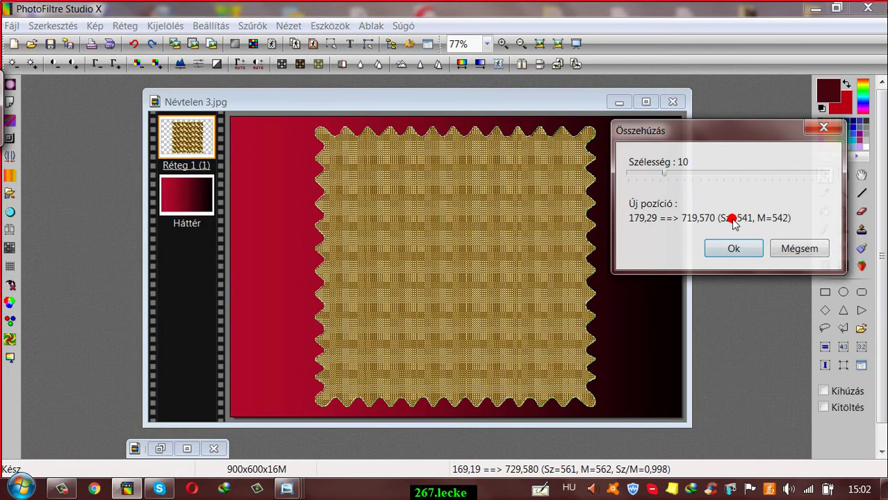
pyautogui.click(723, 250)
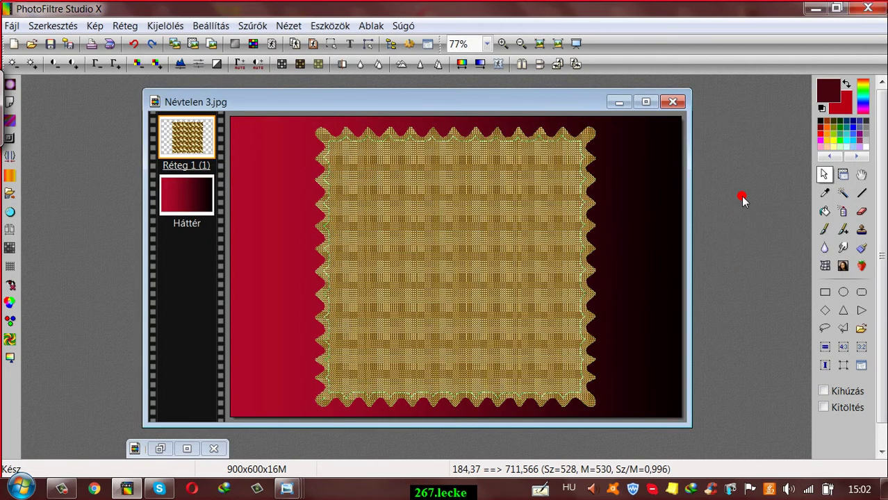
pyautogui.press('Delete')
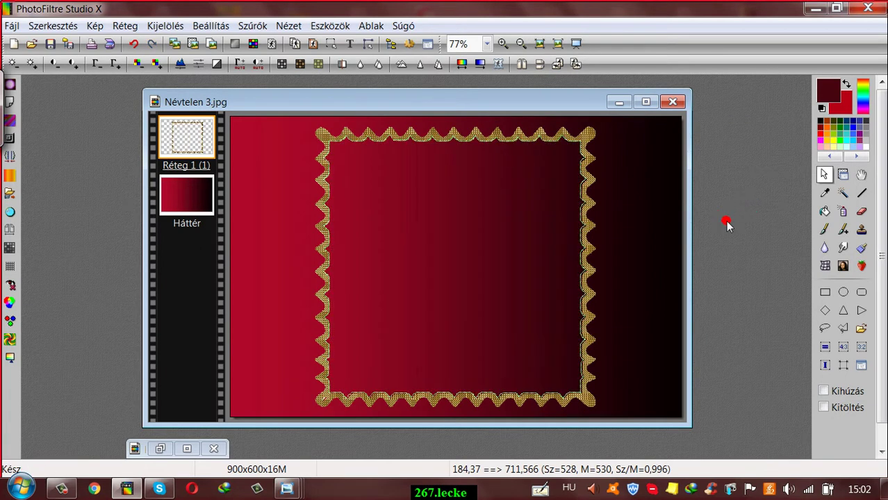
# Step: Scale the gold stamp frame on Réteg 1 to 40% with free transform and move it to the image's left side
pyautogui.click(844, 174)
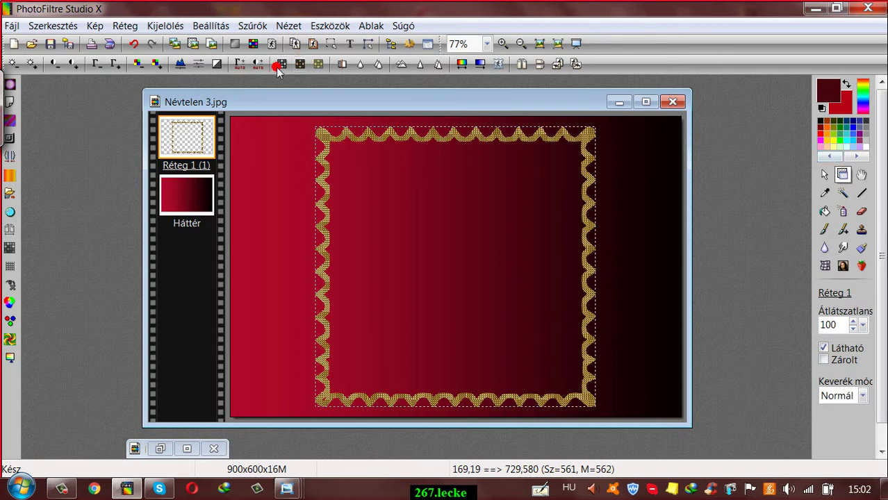
pyautogui.moveTo(317, 103); pyautogui.dragTo(343, 105)
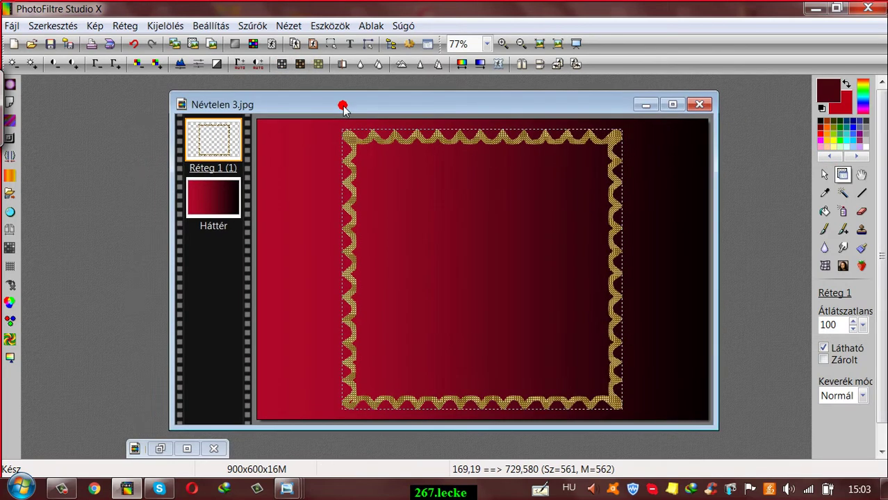
pyautogui.click(825, 174)
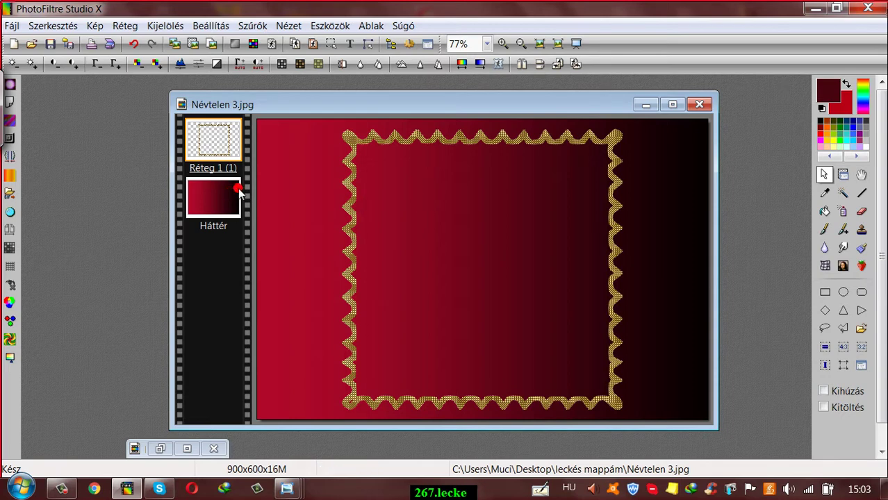
pyautogui.rightClick(216, 139)
pyautogui.click(240, 261)
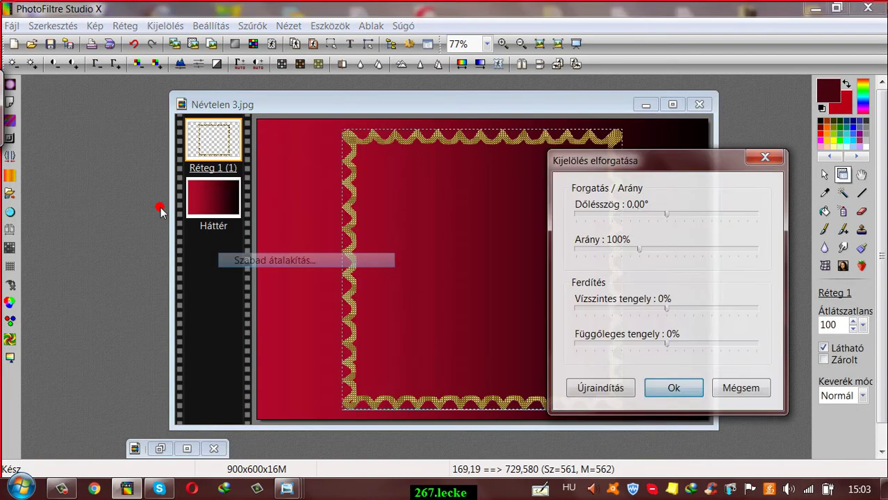
pyautogui.moveTo(639, 249); pyautogui.dragTo(586, 252)
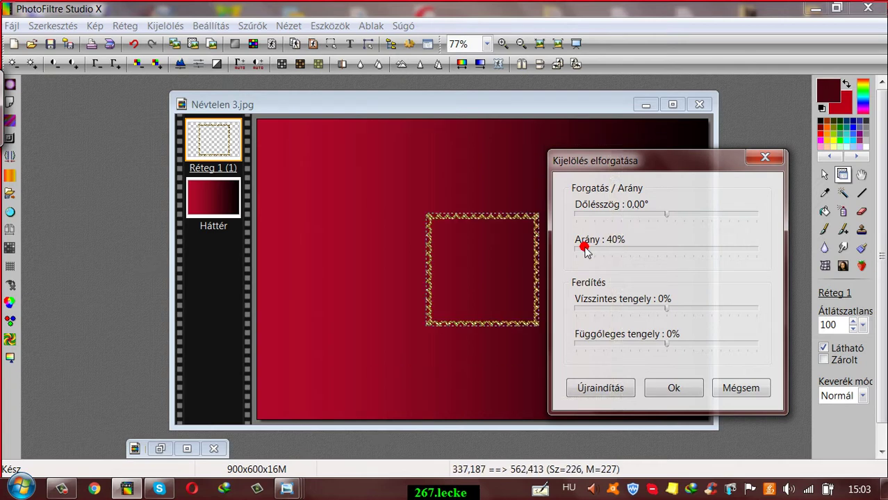
pyautogui.click(672, 393)
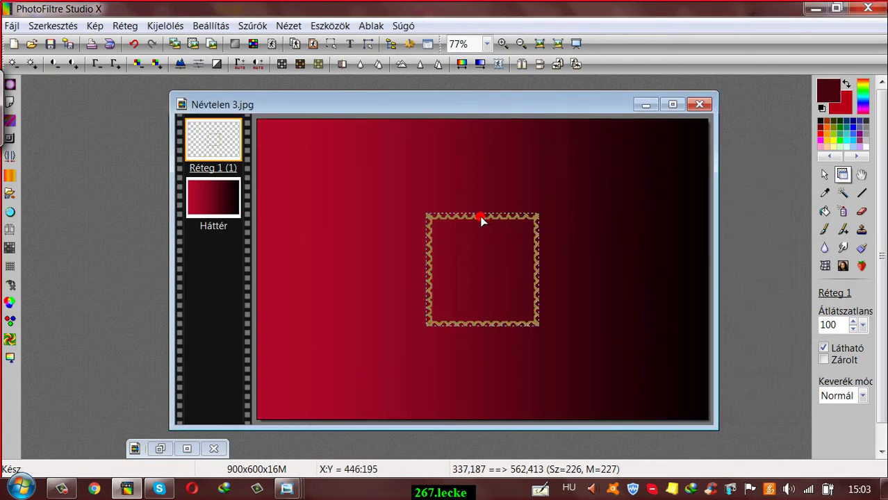
pyautogui.moveTo(482, 217); pyautogui.dragTo(317, 187)
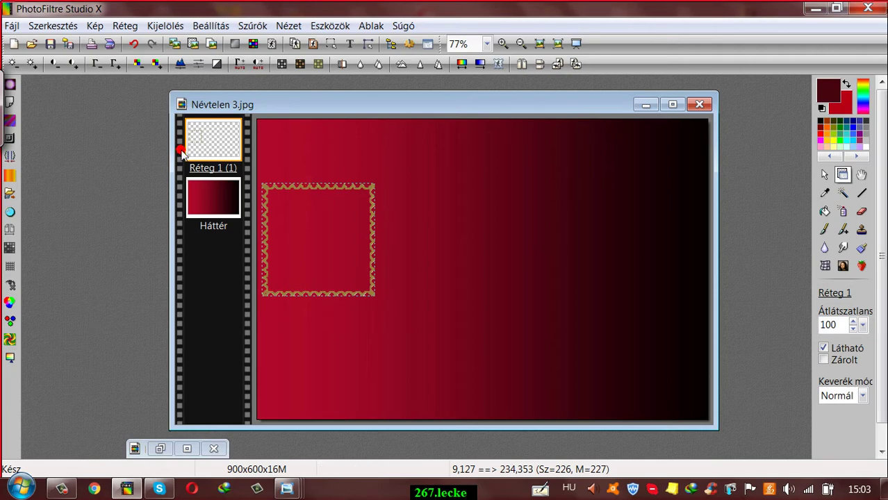
# Step: Rotate the small gold frame by 45.10° into a diamond and shift it right until it lies fully within the image
pyautogui.rightClick(209, 137)
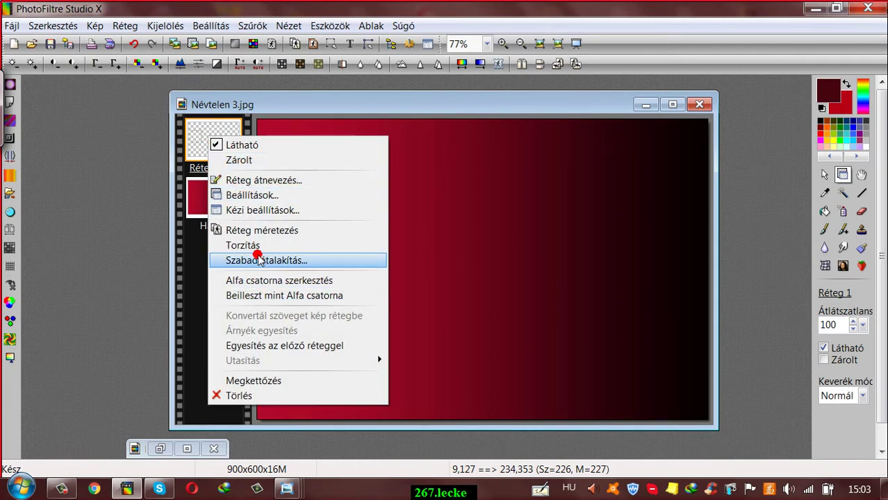
pyautogui.click(259, 261)
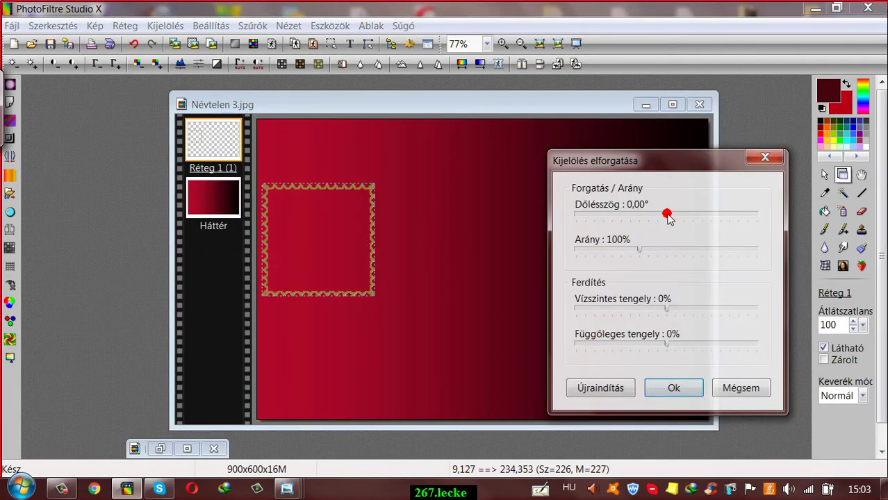
pyautogui.moveTo(667, 216); pyautogui.dragTo(709, 220)
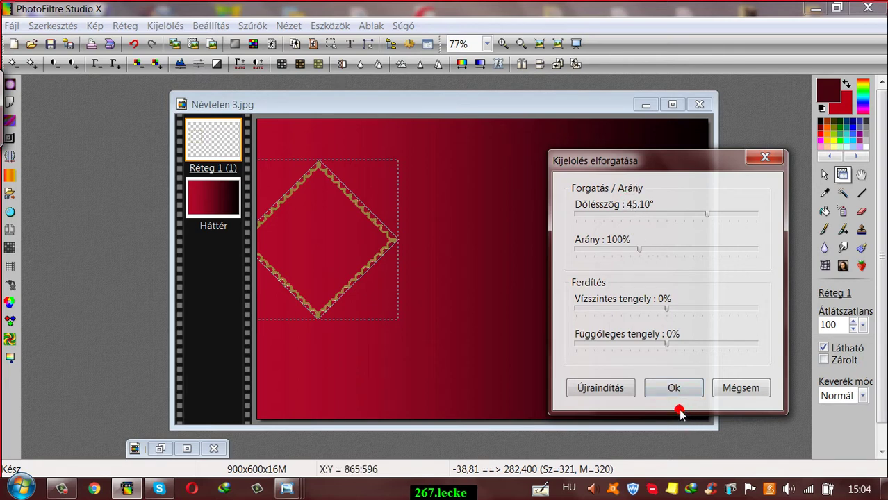
pyautogui.click(672, 388)
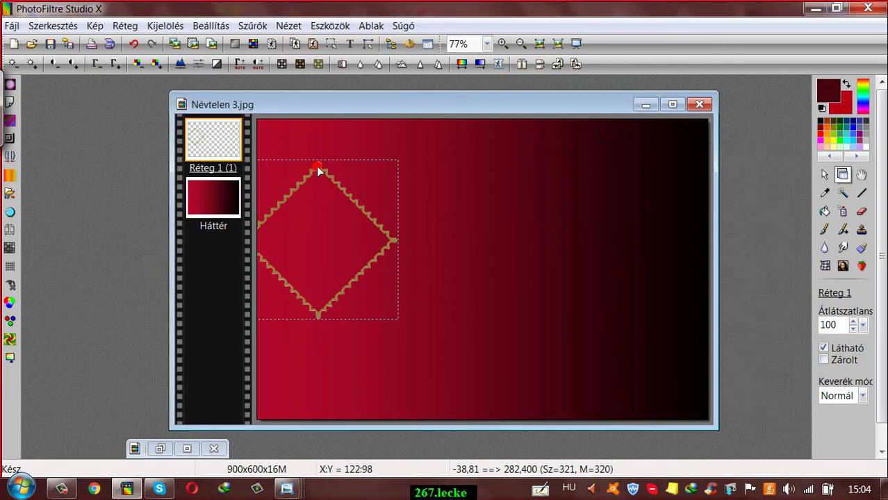
pyautogui.moveTo(317, 166); pyautogui.dragTo(335, 167)
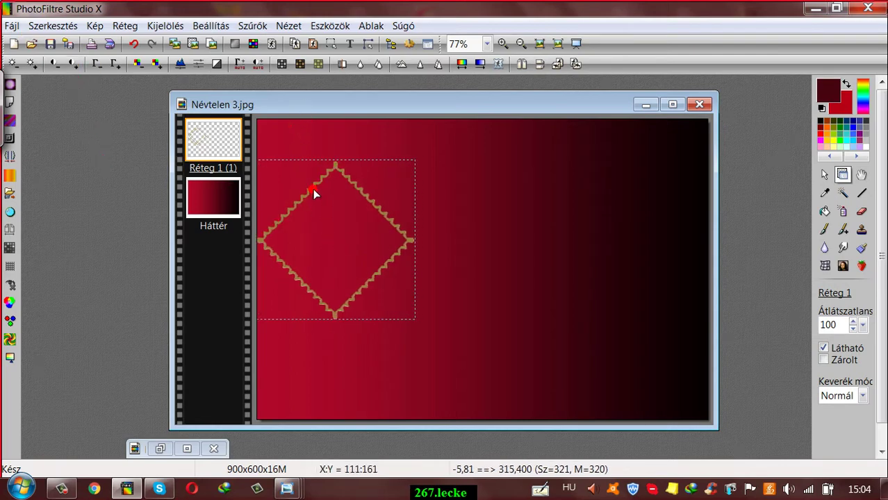
# Step: Duplicate the diamond frame layer and place the copy about 90 pixels lower, overlapping the original
pyautogui.moveTo(325, 103); pyautogui.dragTo(335, 100)
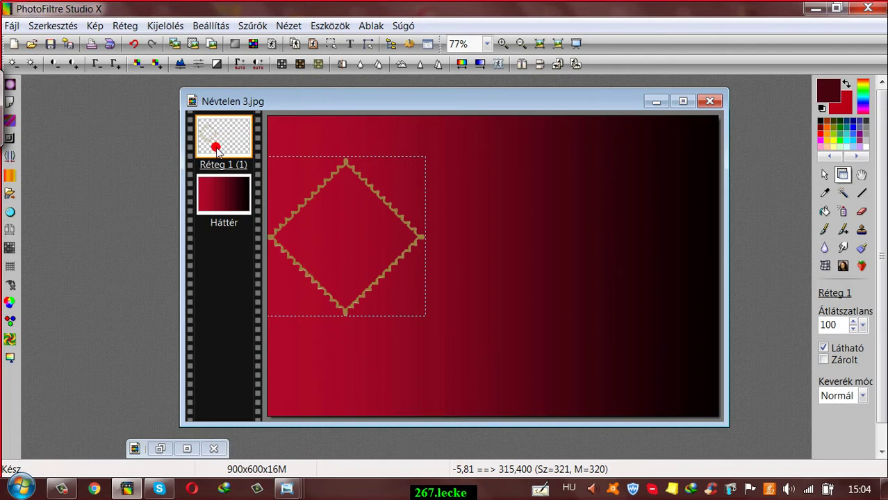
pyautogui.click(124, 28)
pyautogui.click(132, 41)
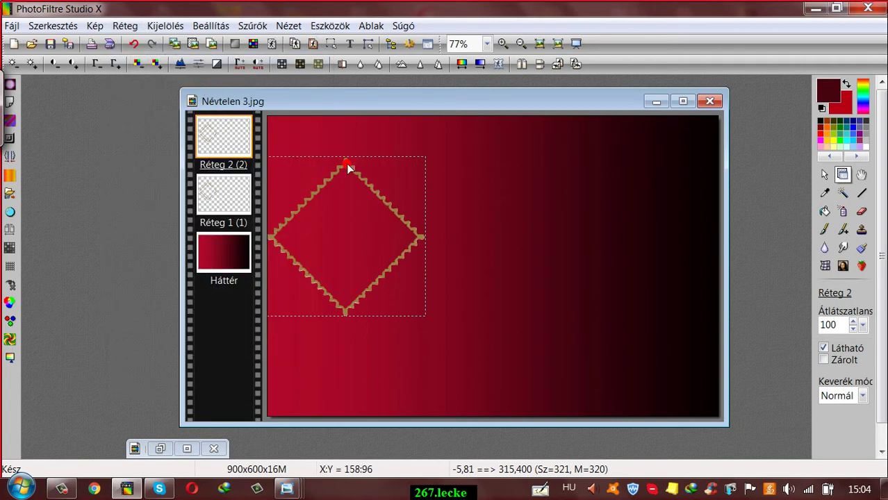
pyautogui.moveTo(347, 165); pyautogui.dragTo(347, 260)
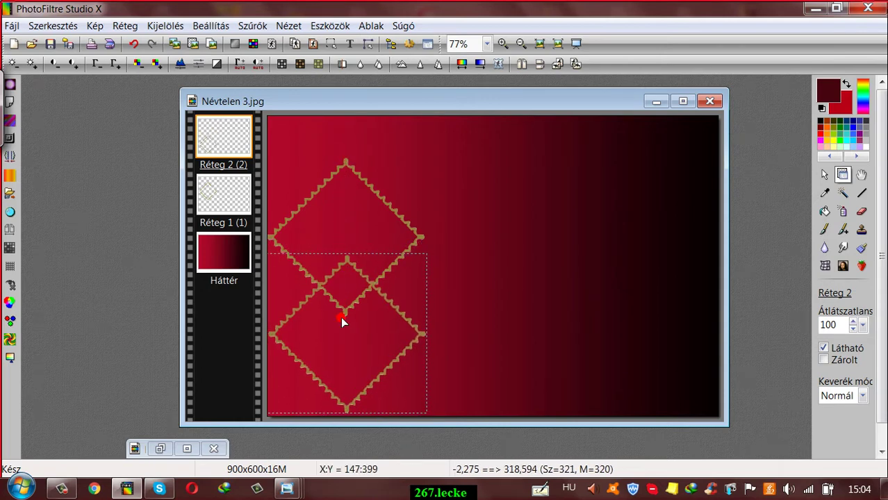
pyautogui.moveTo(350, 263); pyautogui.dragTo(349, 208)
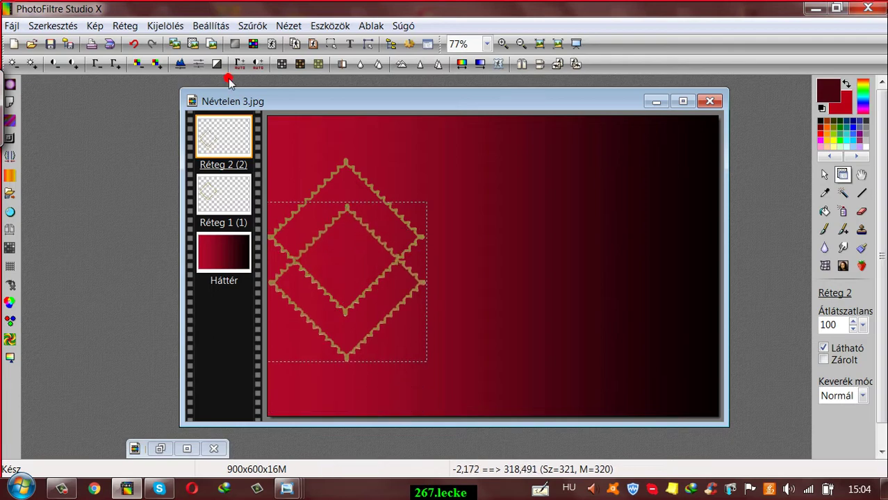
# Step: Duplicate the second diamond's layer and place the third diamond about 95 pixels below the second
pyautogui.click(125, 25)
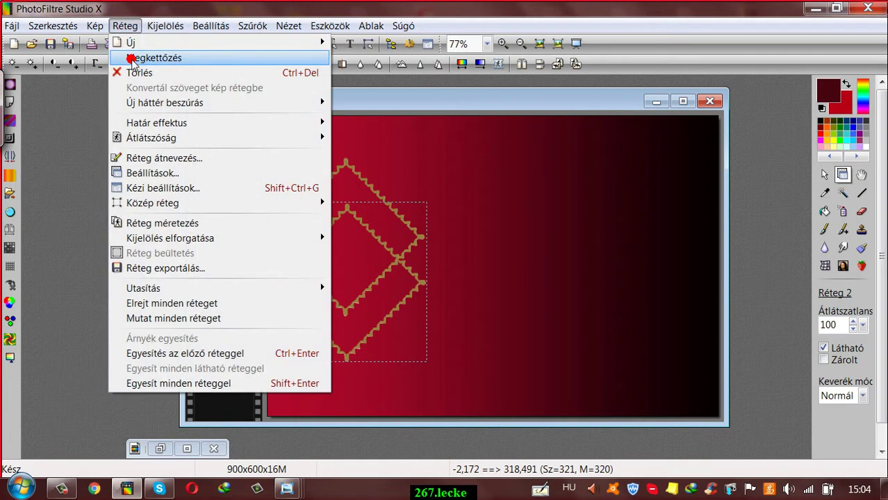
pyautogui.click(131, 60)
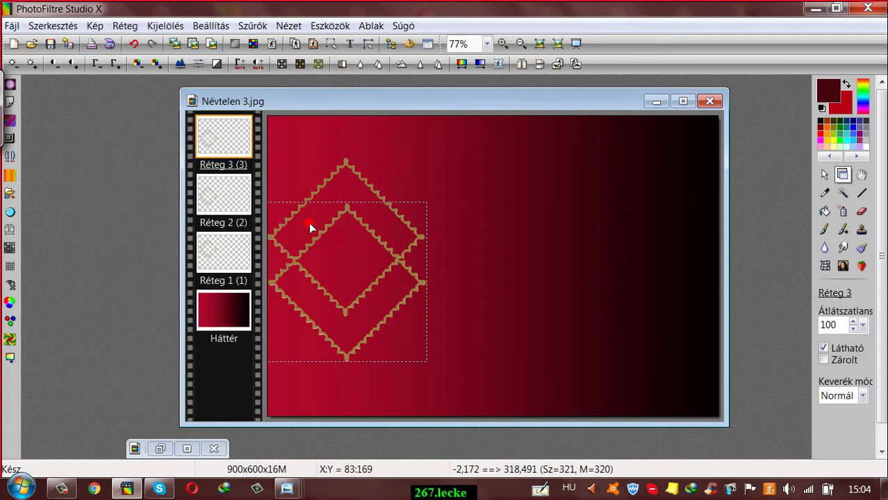
pyautogui.moveTo(349, 215); pyautogui.dragTo(343, 262)
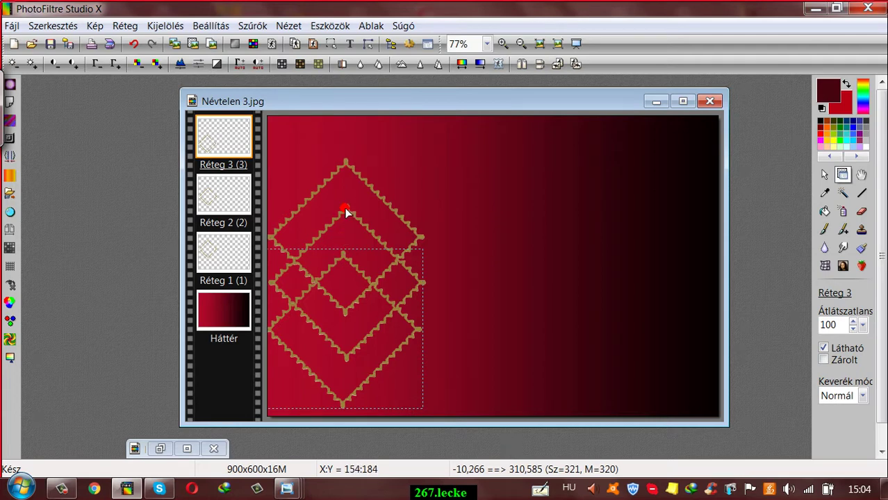
pyautogui.moveTo(346, 208); pyautogui.dragTo(343, 210)
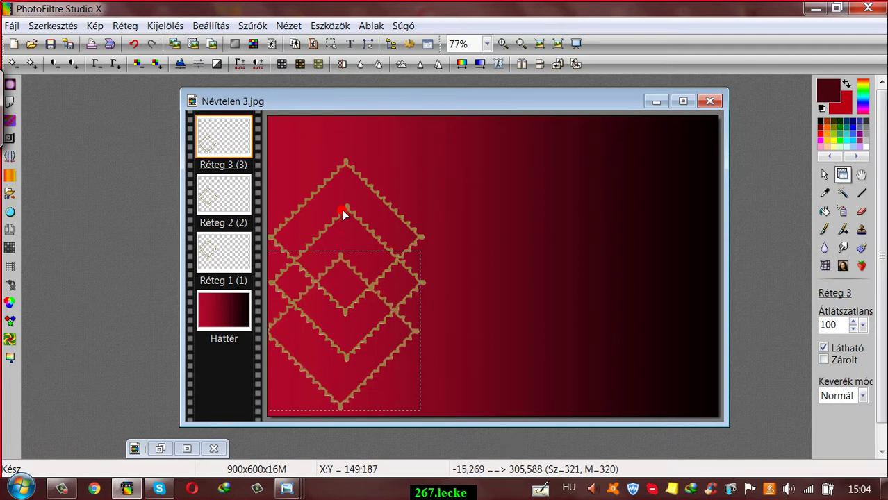
# Step: Shift the diamonds on Réteg 2 and Réteg 1 slightly left so their tips line up with the lowest one
pyautogui.click(222, 194)
pyautogui.moveTo(347, 213); pyautogui.dragTo(343, 209)
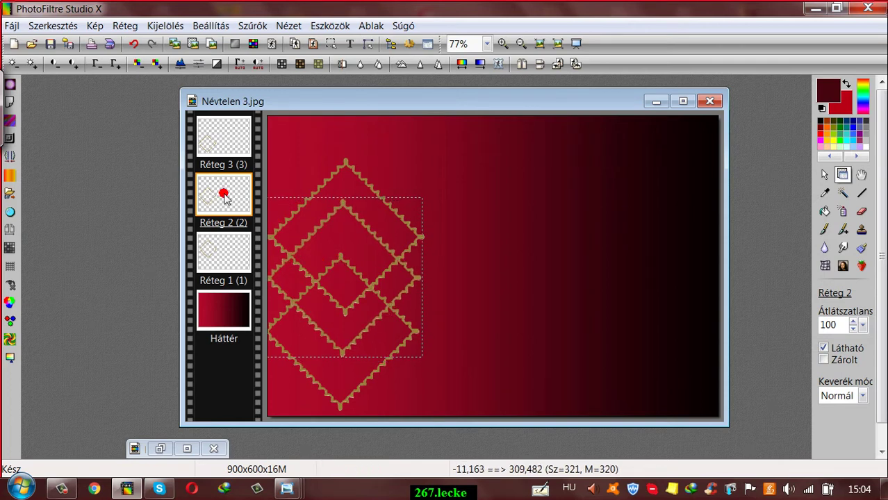
pyautogui.click(223, 253)
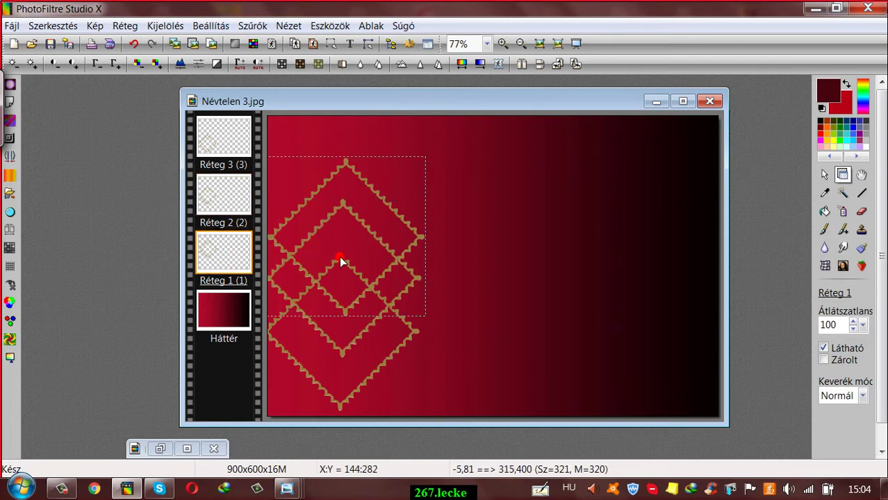
pyautogui.moveTo(340, 260); pyautogui.dragTo(343, 258)
# Step: Fine-tune the lowest and middle diamonds, moving the middle one about 7 pixels down for even vertical spacing
pyautogui.click(221, 137)
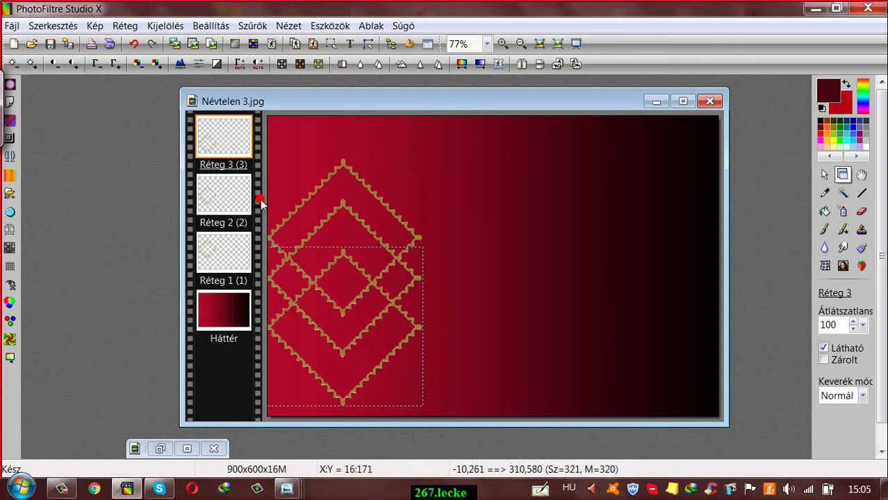
pyautogui.click(239, 194)
pyautogui.moveTo(344, 206); pyautogui.dragTo(342, 209)
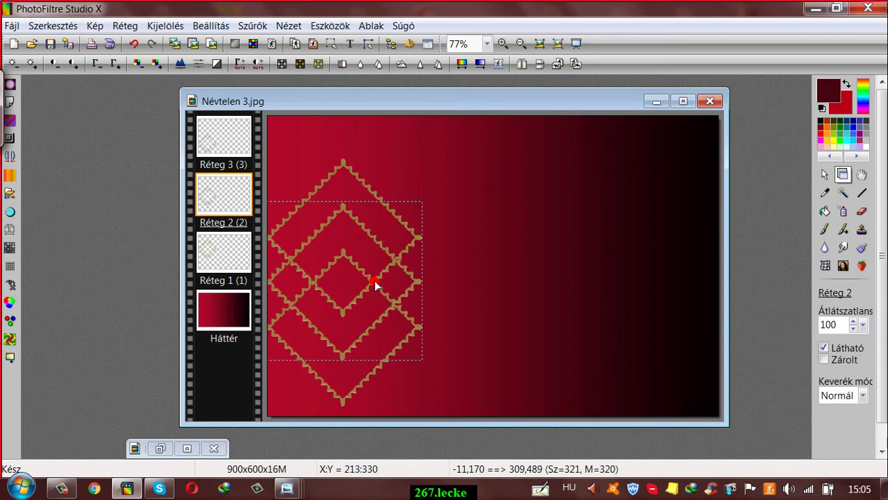
pyautogui.click(233, 244)
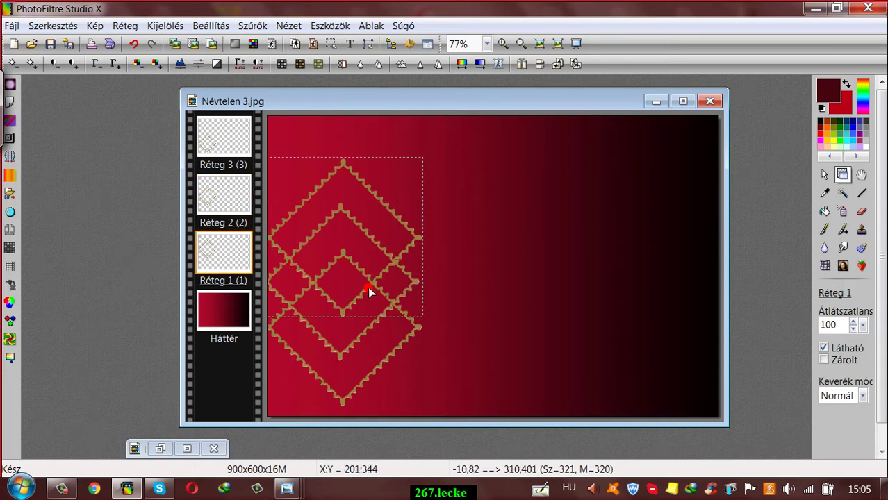
# Step: Move the lowest diamond on Réteg 3 about 15 pixels down and nudge it 4 pixels left
pyautogui.click(224, 136)
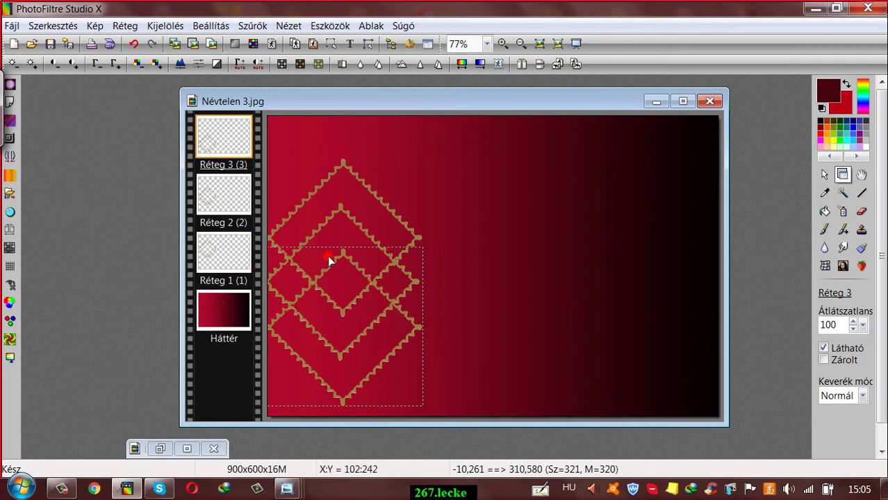
pyautogui.moveTo(376, 283); pyautogui.dragTo(377, 287)
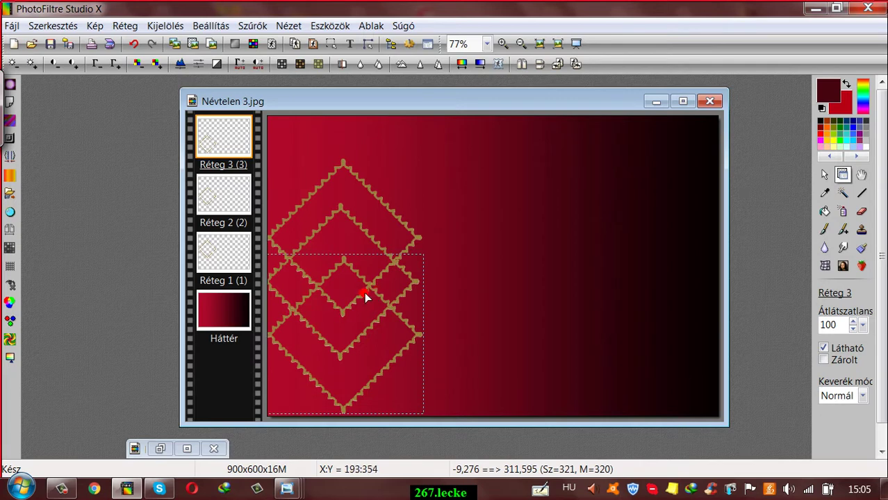
pyautogui.press('Left')
pyautogui.press('Left')
pyautogui.press('Left')
pyautogui.press('Left')
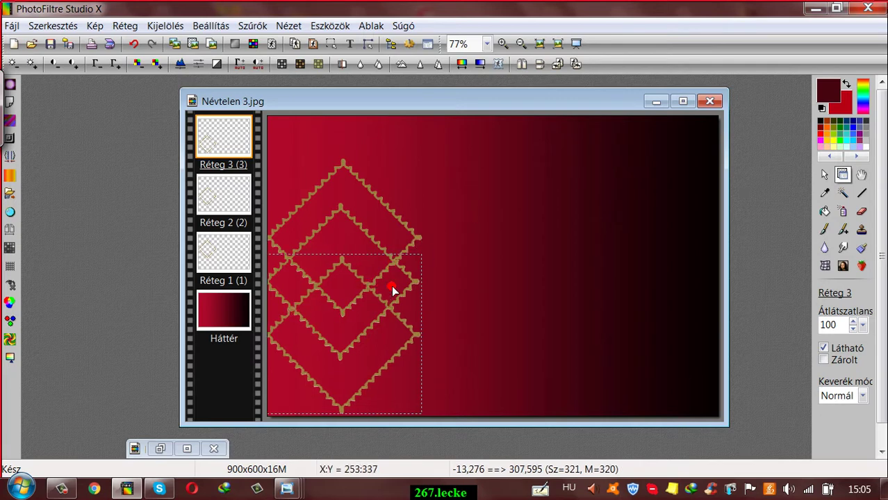
# Step: Nudge the lowest diamond on Réteg 3 up by 4 pixels
pyautogui.click(219, 123)
pyautogui.click(331, 302)
pyautogui.press('Up')
pyautogui.press('Up')
pyautogui.press('Up')
pyautogui.press('Up')
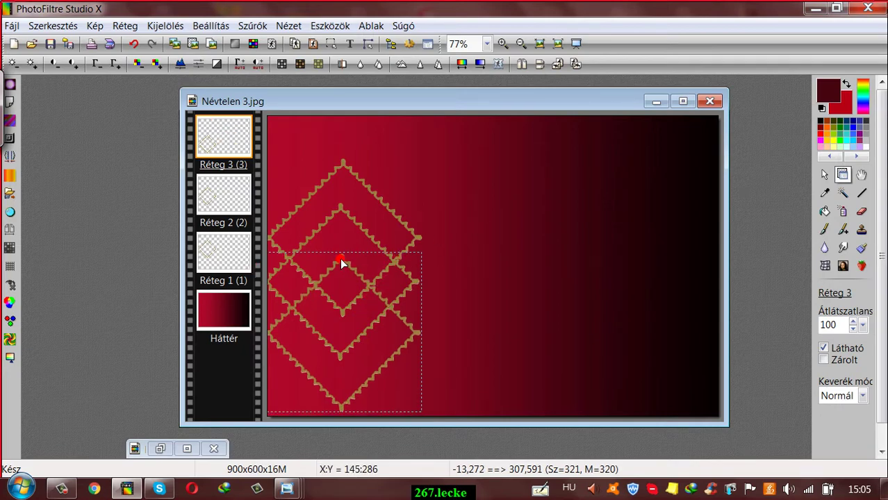
# Step: Nudge the lowest diamond about 5 pixels right and 2 pixels down, and merge the three diamond layers into Réteg 1
pyautogui.moveTo(340, 262); pyautogui.dragTo(345, 265)
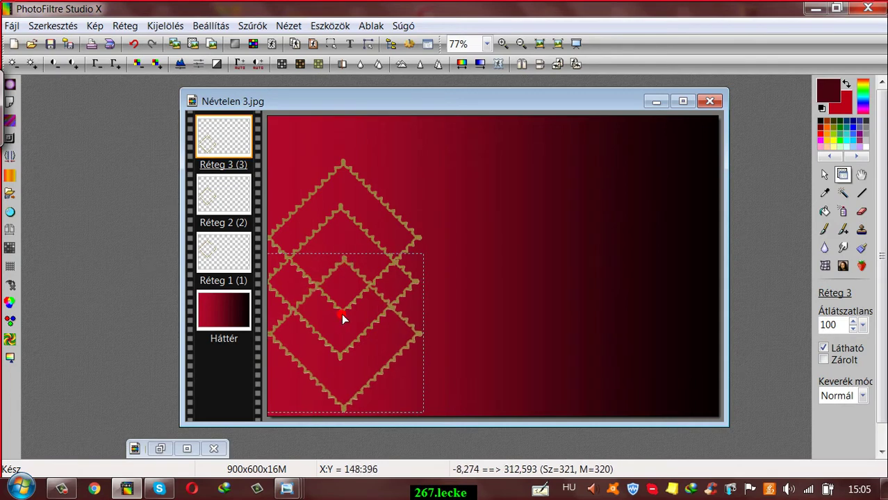
pyautogui.rightClick(216, 134)
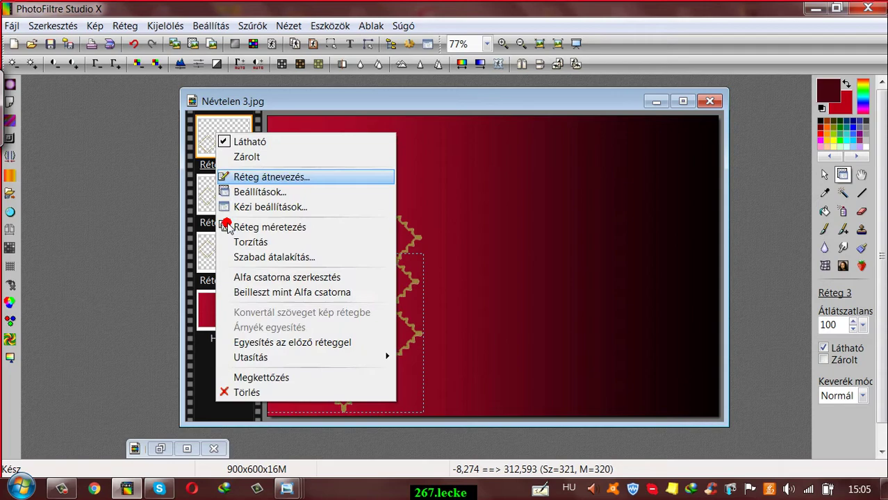
pyautogui.click(233, 342)
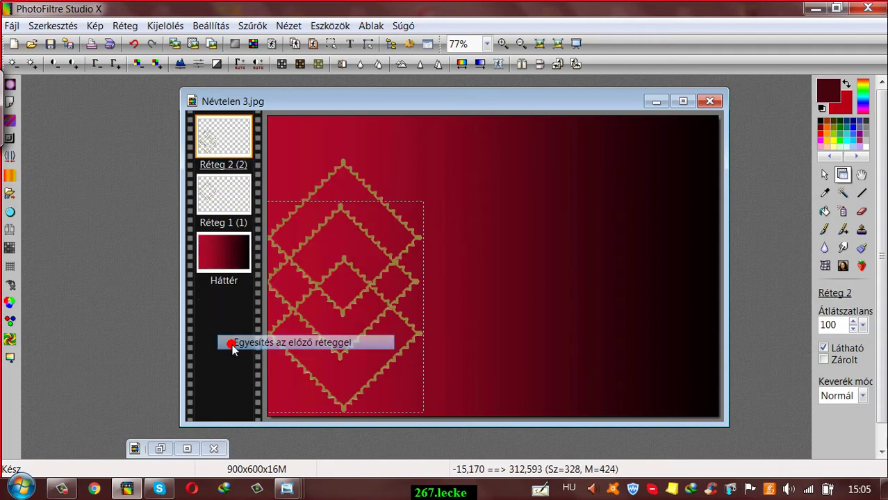
pyautogui.rightClick(208, 132)
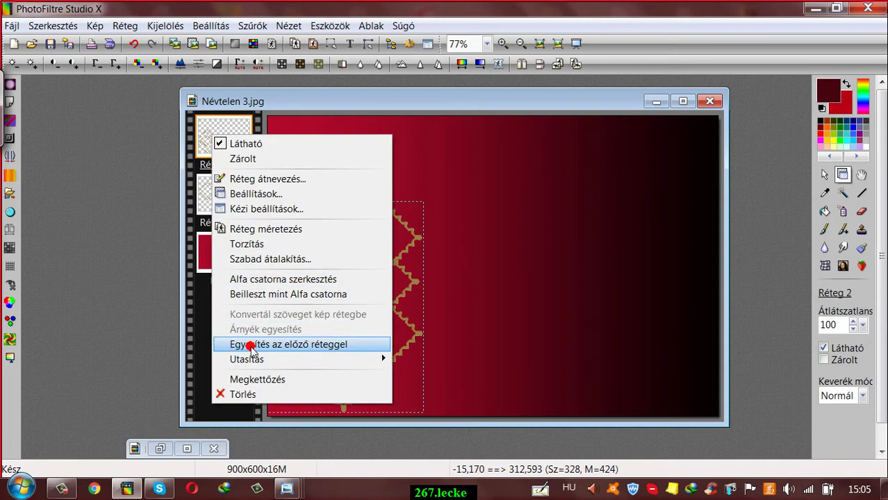
pyautogui.click(251, 347)
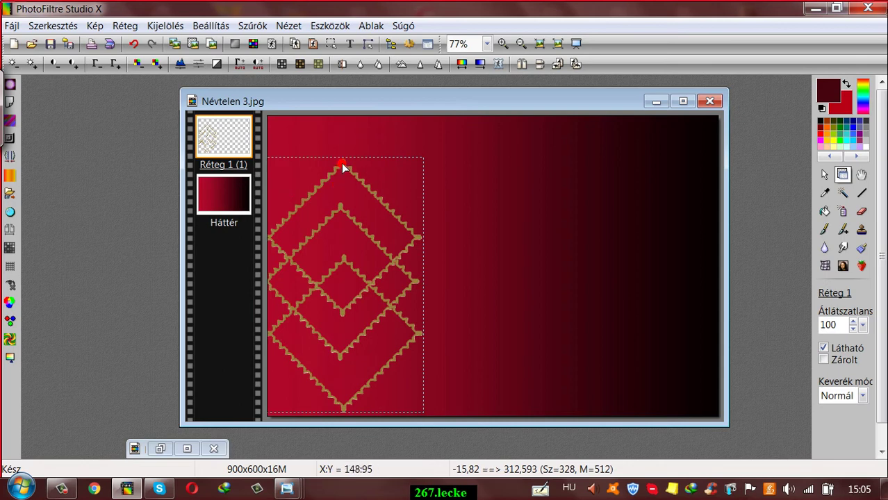
# Step: Move the merged diamonds about 19 pixels right and 50 up, and add a black drop shadow with offsets 3, radius 3 and higher opacity
pyautogui.moveTo(342, 162); pyautogui.dragTo(352, 138)
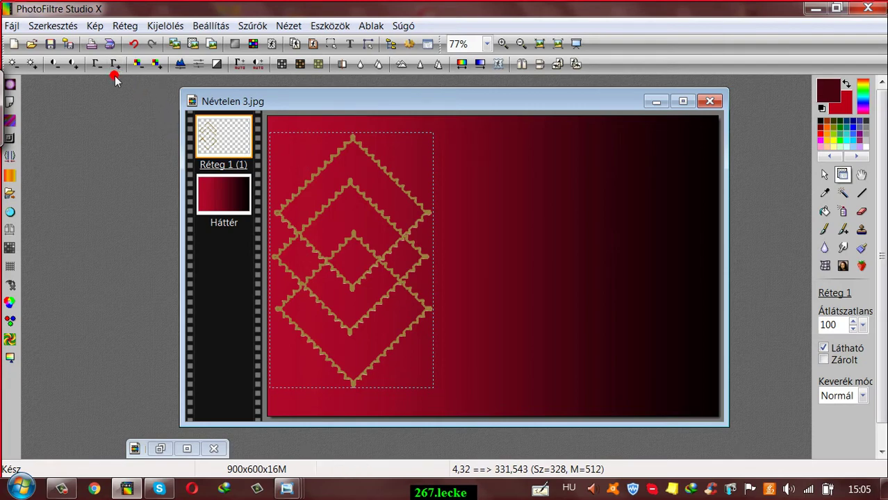
pyautogui.click(124, 26)
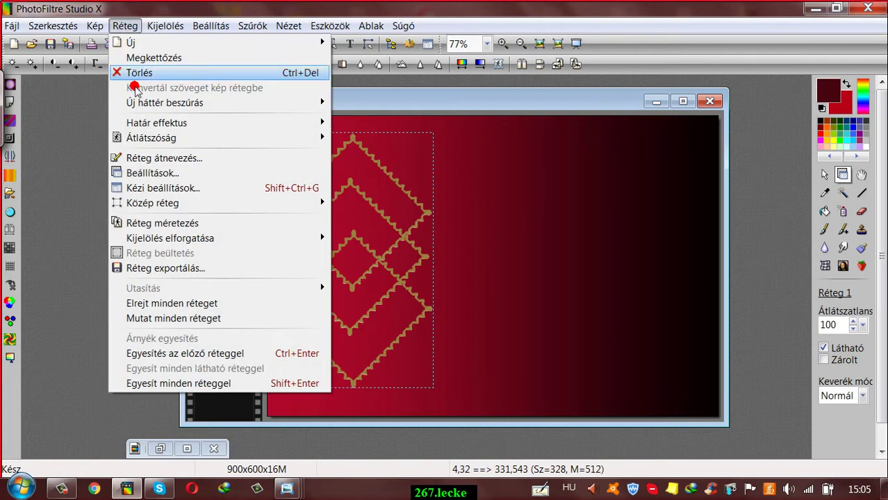
pyautogui.click(153, 175)
pyautogui.click(670, 98)
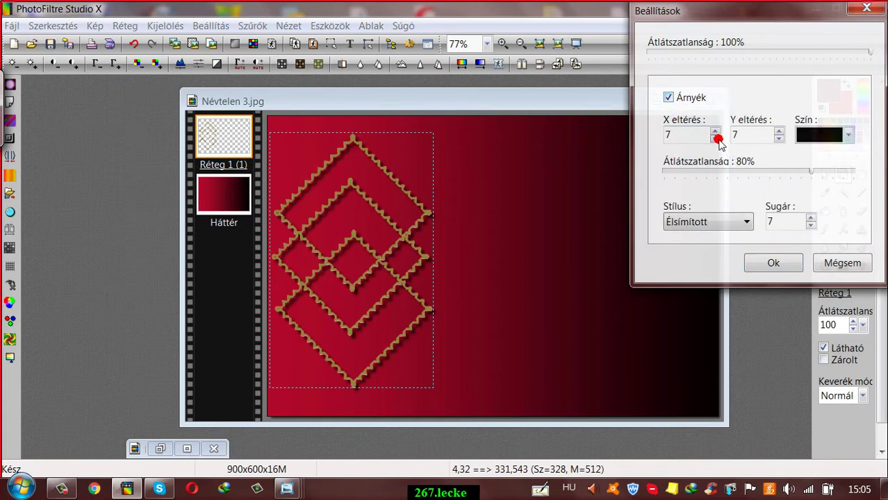
pyautogui.click(716, 138)
pyautogui.click(780, 139)
pyautogui.click(780, 138)
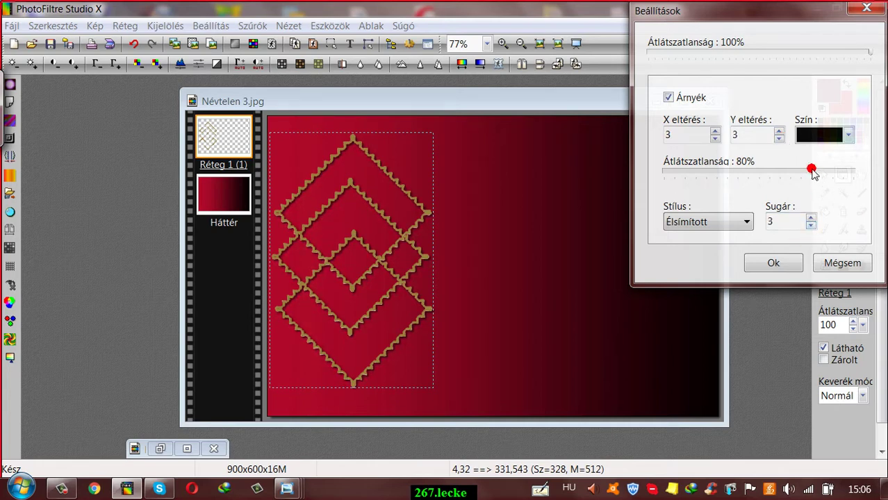
pyautogui.moveTo(813, 170); pyautogui.dragTo(864, 173)
pyautogui.click(773, 263)
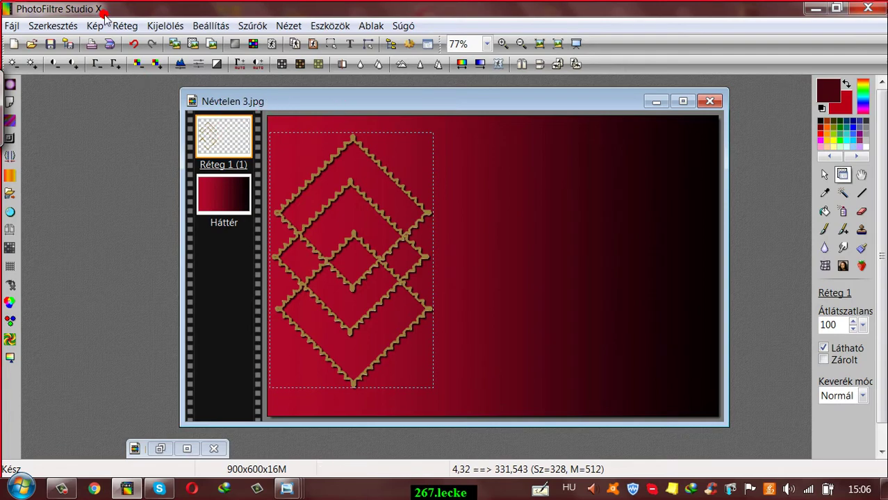
# Step: Duplicate the shadowed diamond column and place the copy on the darker half of the background
pyautogui.click(125, 26)
pyautogui.click(129, 58)
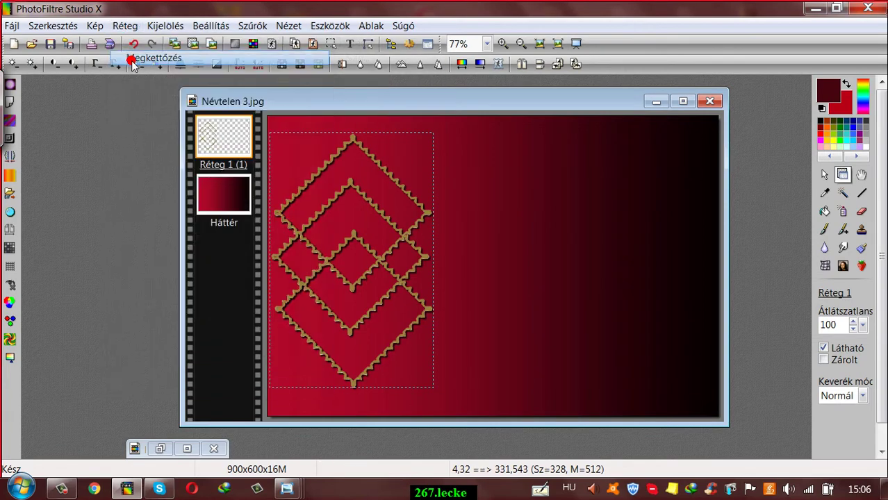
pyautogui.moveTo(352, 142); pyautogui.dragTo(554, 152)
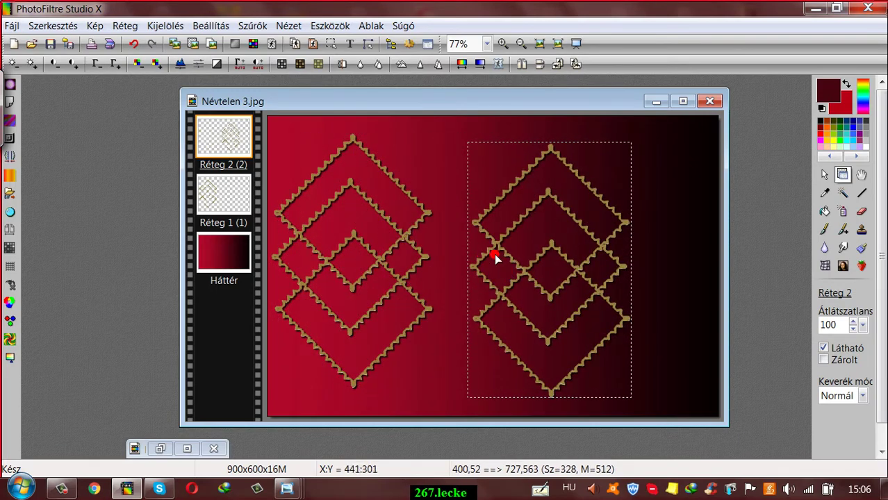
pyautogui.moveTo(500, 245); pyautogui.dragTo(488, 243)
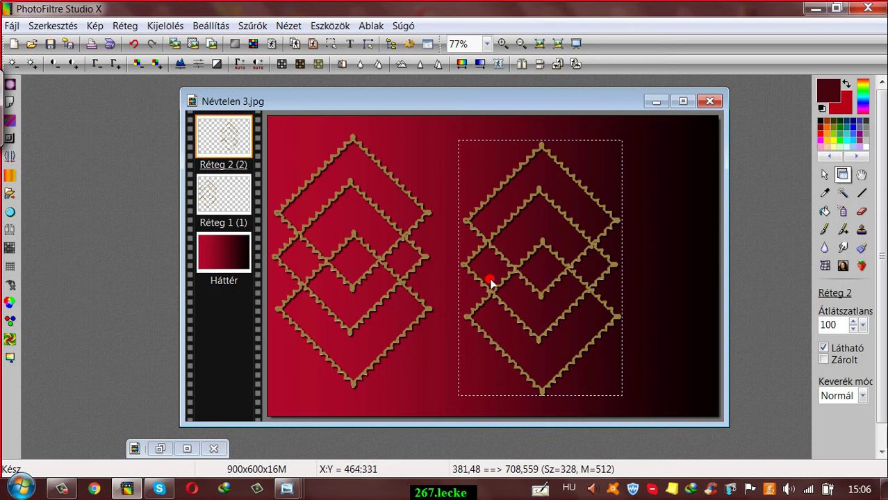
# Step: Mirror the copied column horizontally and move it left to about 206,34 so that it overlaps the original column
pyautogui.moveTo(489, 243); pyautogui.dragTo(406, 229)
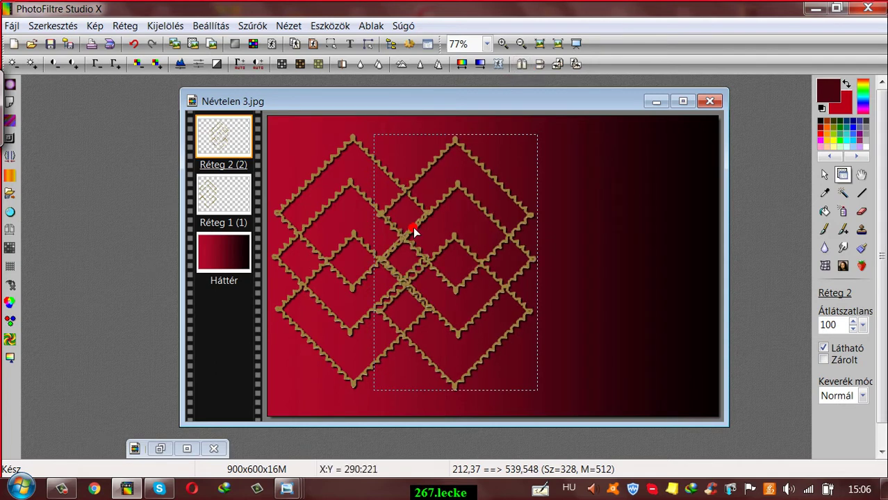
pyautogui.moveTo(413, 226)
pyautogui.mouseDown()
pyautogui.moveTo(442, 153)
pyautogui.moveTo(483, 187)
pyautogui.moveTo(456, 192)
pyautogui.mouseUp()
pyautogui.moveTo(430, 316); pyautogui.dragTo(426, 314)
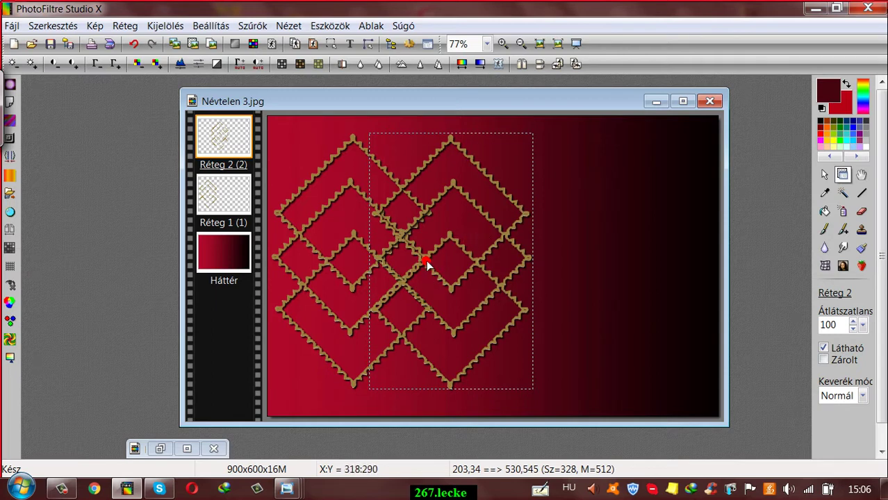
pyautogui.moveTo(426, 261); pyautogui.dragTo(429, 263)
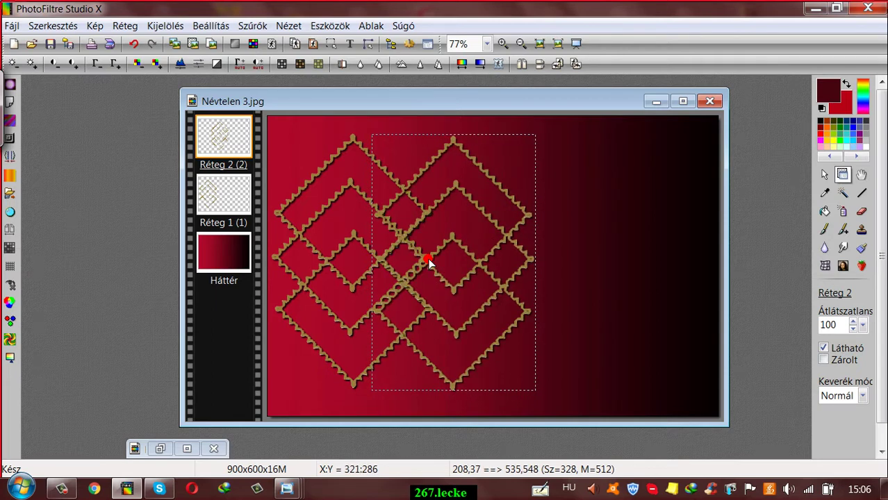
pyautogui.click(824, 174)
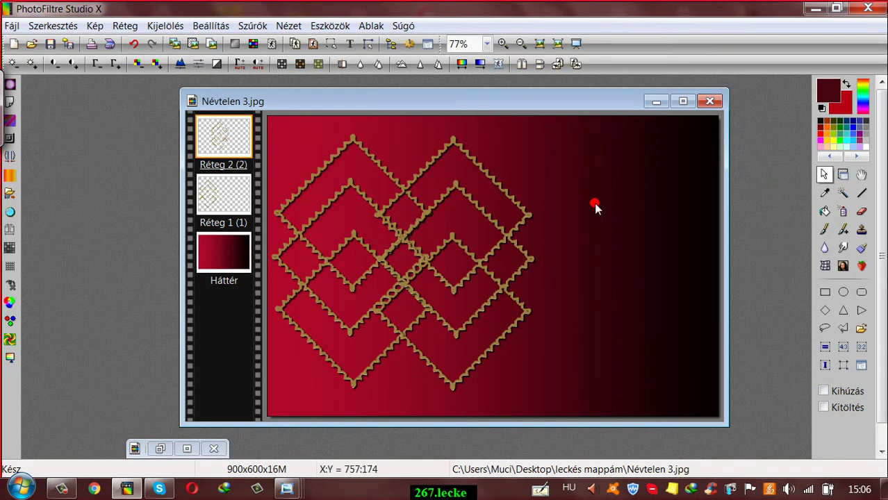
pyautogui.click(843, 174)
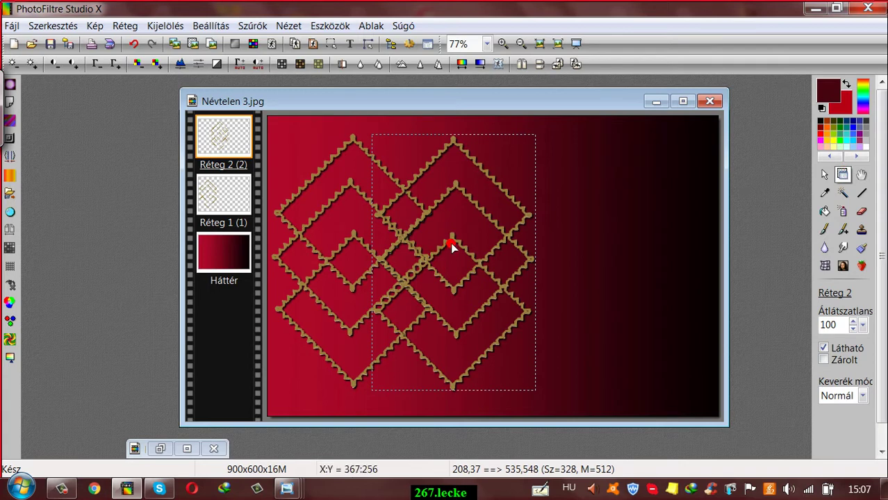
pyautogui.moveTo(456, 238); pyautogui.dragTo(454, 236)
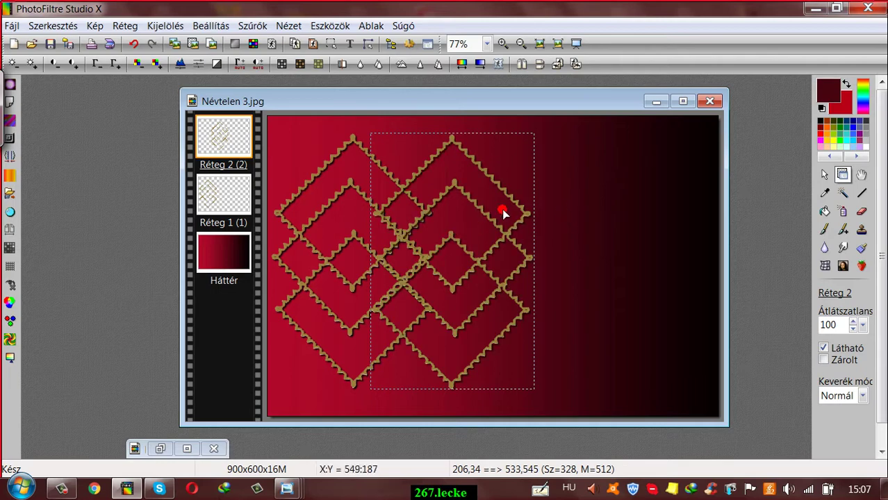
# Step: Duplicate the second diamond column, move the copy about 208 pixels right and flip it horizontally
pyautogui.click(122, 26)
pyautogui.click(123, 66)
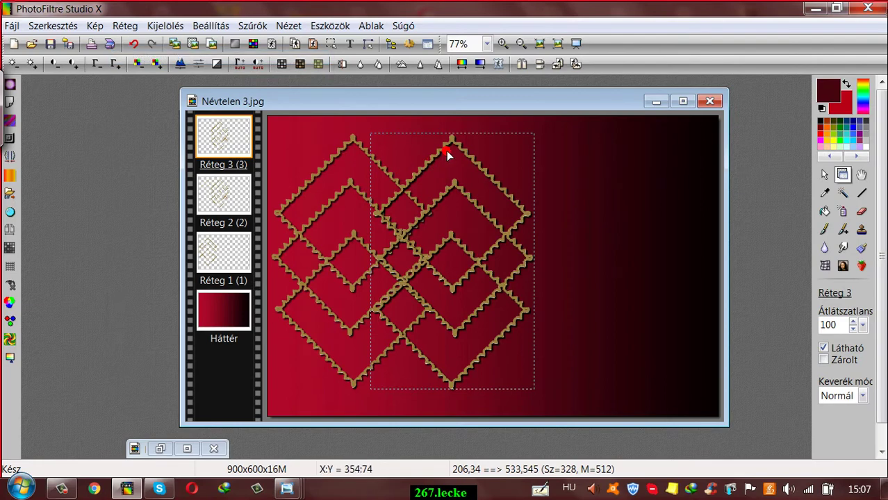
pyautogui.moveTo(452, 142); pyautogui.dragTo(557, 143)
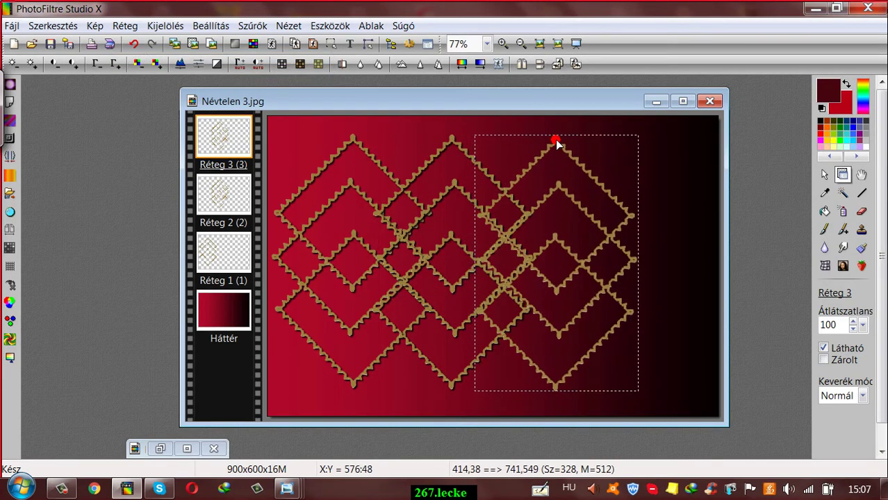
pyautogui.click(522, 64)
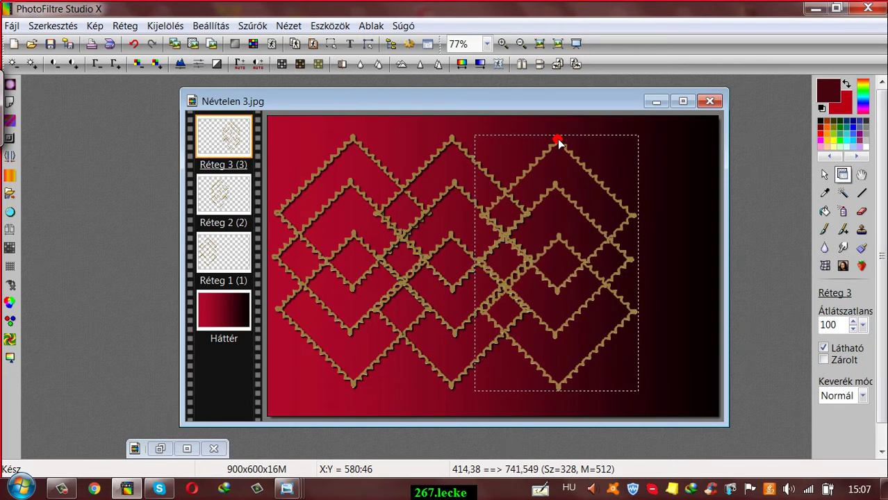
# Step: Fine-tune the third diamond column on Réteg 3 by moving it 3 pixels left and 2 pixels up
pyautogui.moveTo(559, 139); pyautogui.dragTo(558, 135)
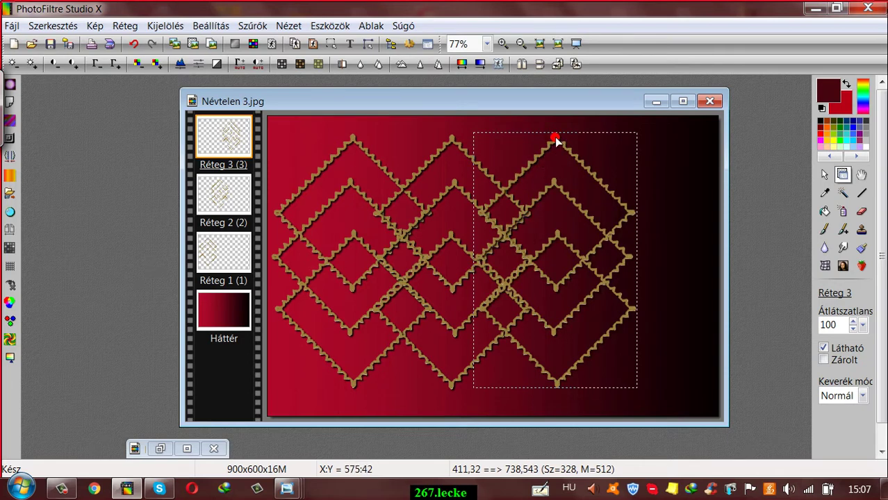
pyautogui.press('Down')
pyautogui.press('Down')
pyautogui.press('Down')
pyautogui.press('Down')
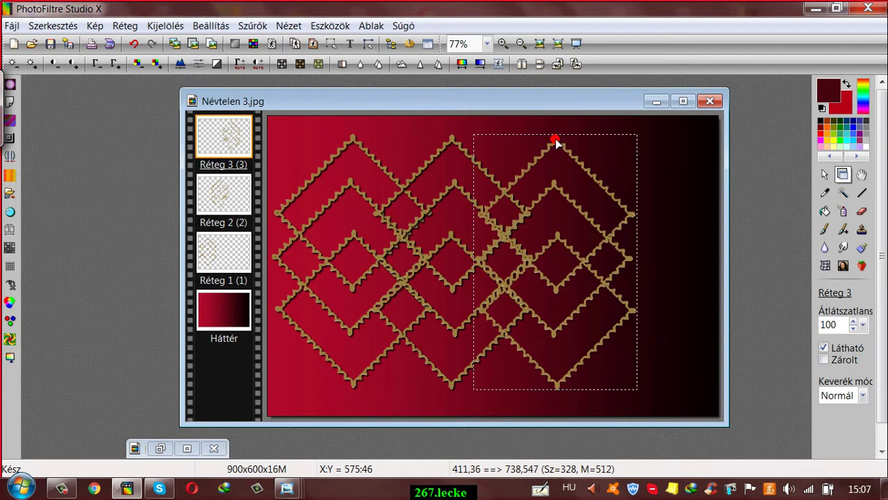
# Step: Merge the three diamond column layers down into the single layer Réteg 1
pyautogui.rightClick(230, 128)
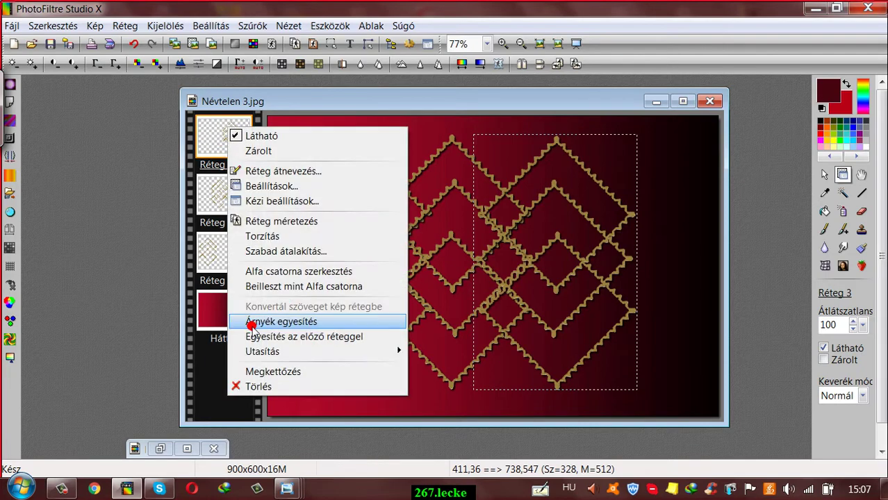
pyautogui.click(253, 337)
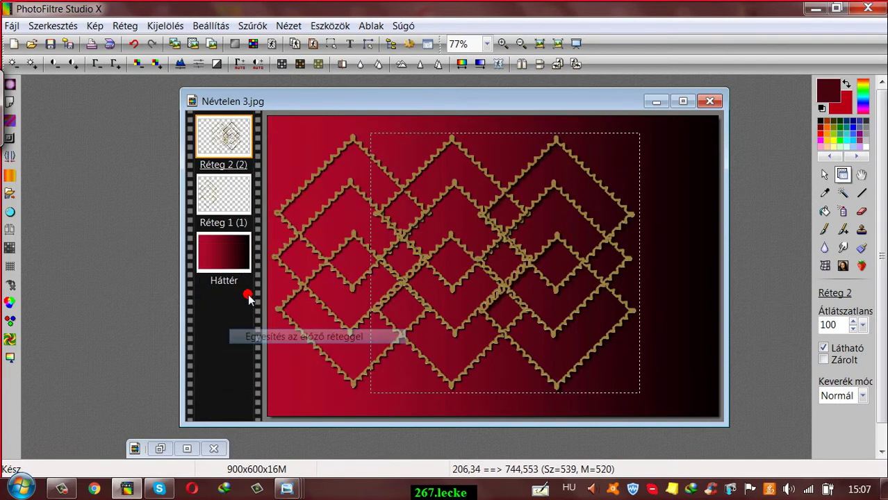
pyautogui.rightClick(219, 121)
pyautogui.click(257, 328)
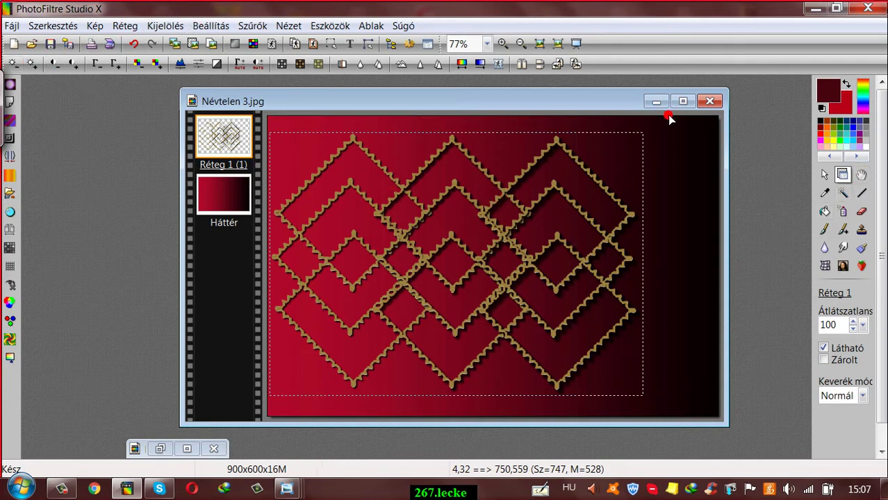
pyautogui.moveTo(402, 108); pyautogui.dragTo(397, 99)
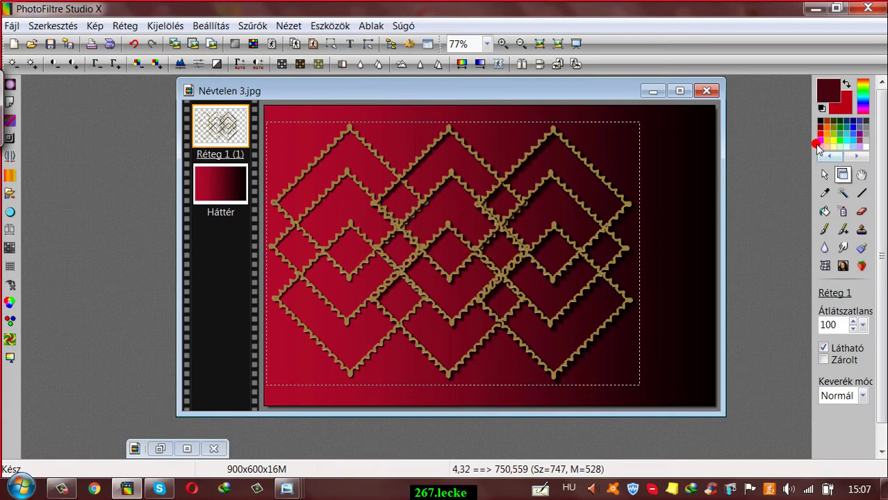
# Step: Sample bright red #AF0A2A from the gradient as the background colour and dark red #4C0412 as the foreground colour
pyautogui.click(825, 89)
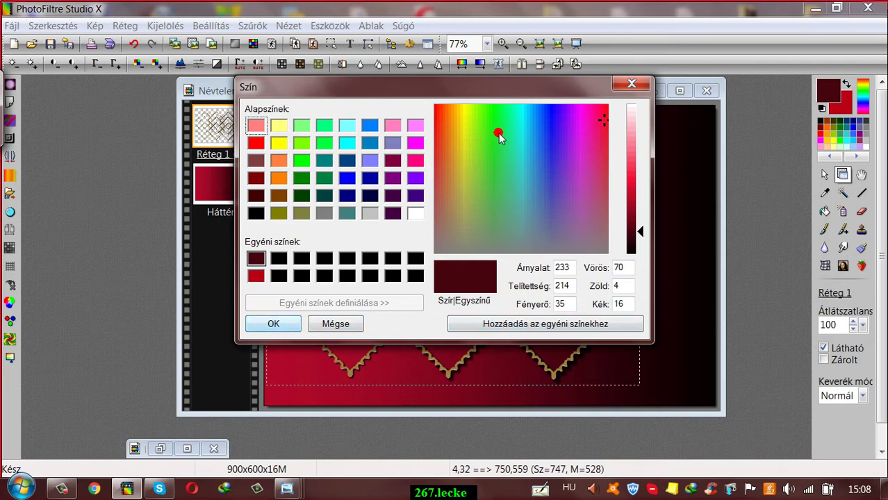
pyautogui.click(635, 85)
pyautogui.click(845, 83)
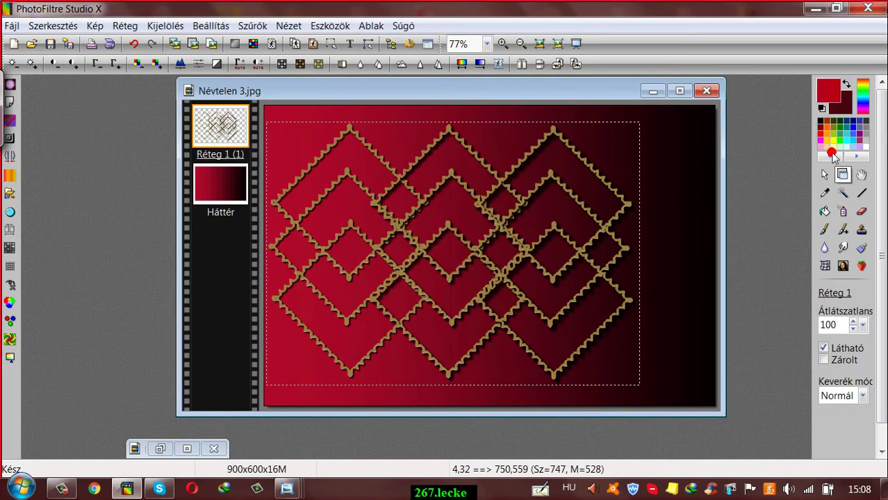
pyautogui.click(825, 193)
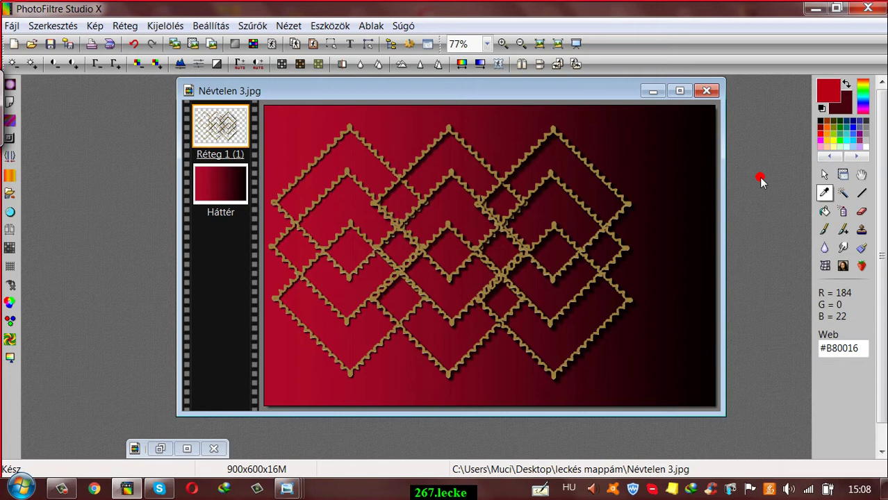
pyautogui.click(296, 134)
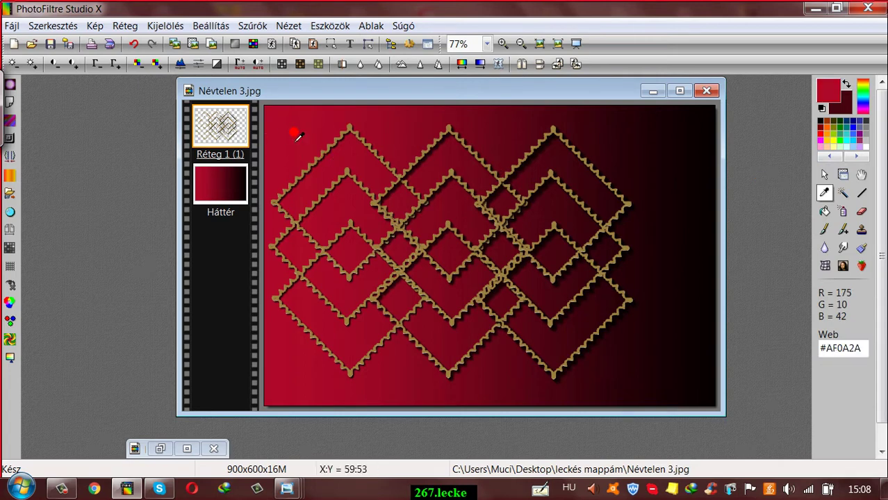
pyautogui.click(846, 83)
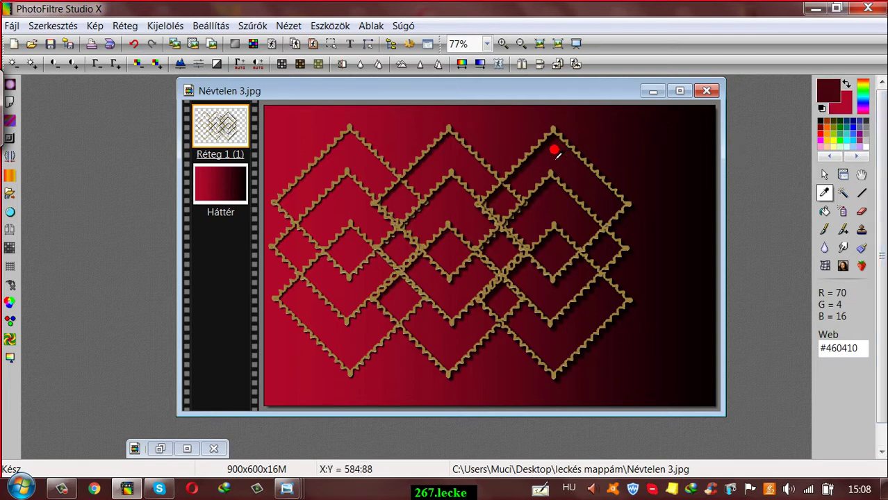
pyautogui.click(547, 121)
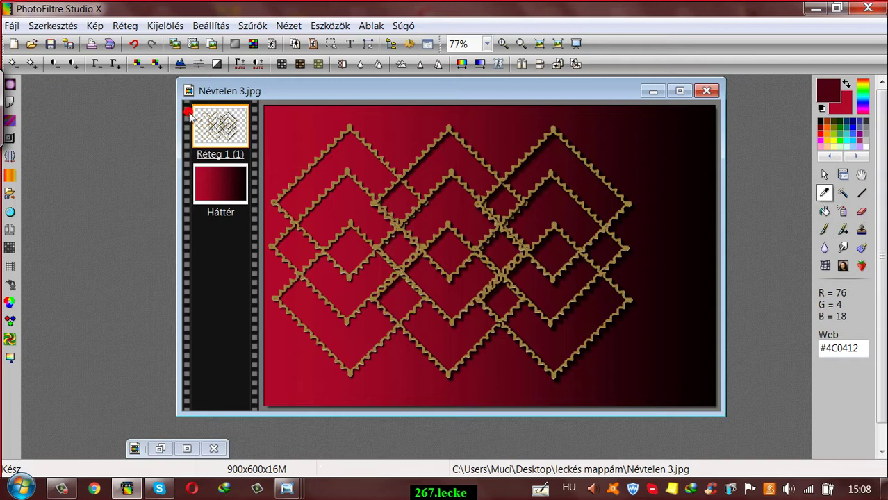
pyautogui.click(221, 154)
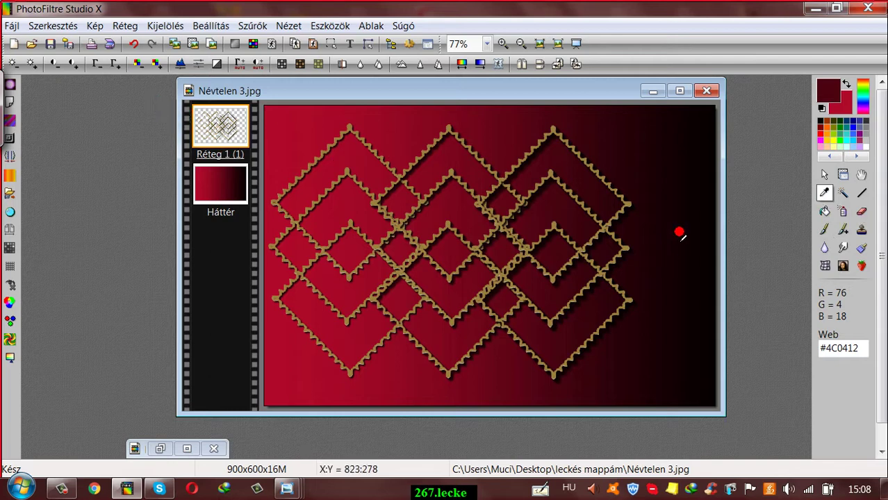
# Step: Fill the uppermost and lowermost outer bands of all three diamond columns with solid bright red #AF0A2A, pattern fill off
pyautogui.click(825, 211)
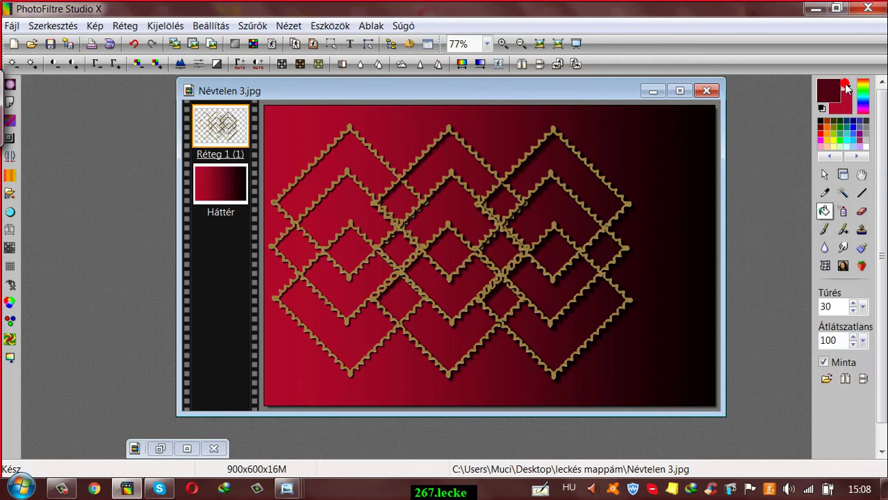
pyautogui.click(846, 82)
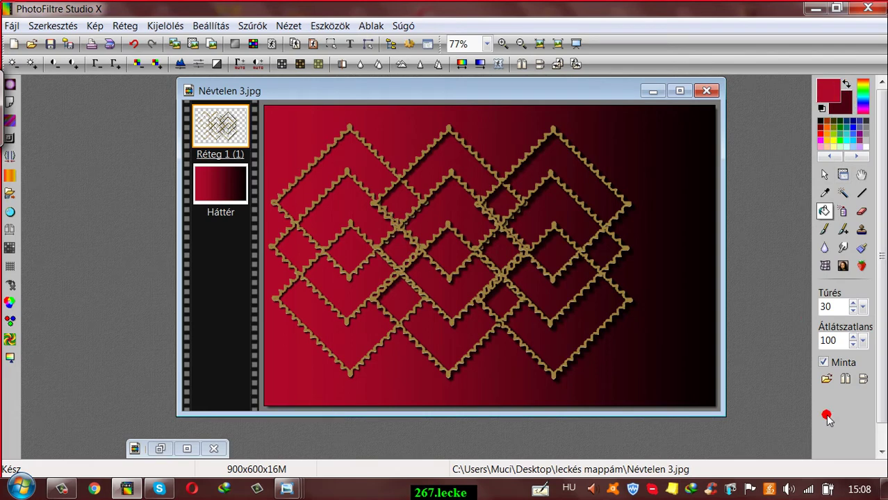
pyautogui.click(825, 363)
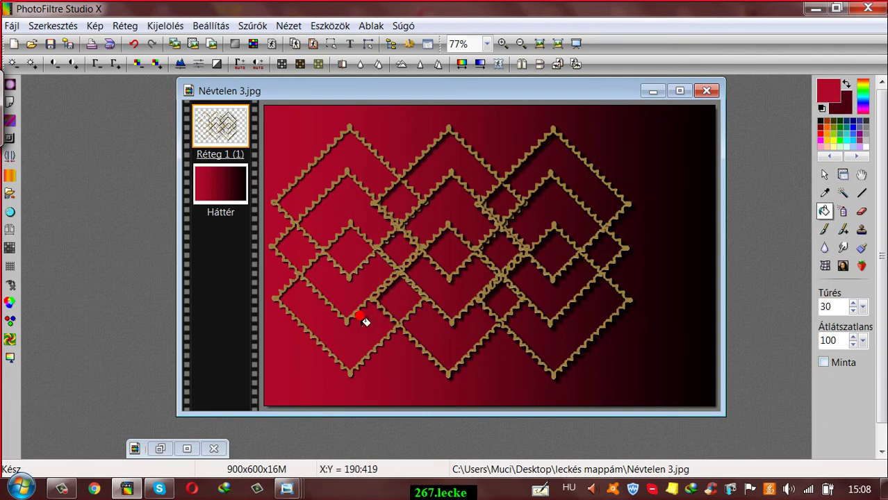
pyautogui.click(325, 180)
pyautogui.click(452, 162)
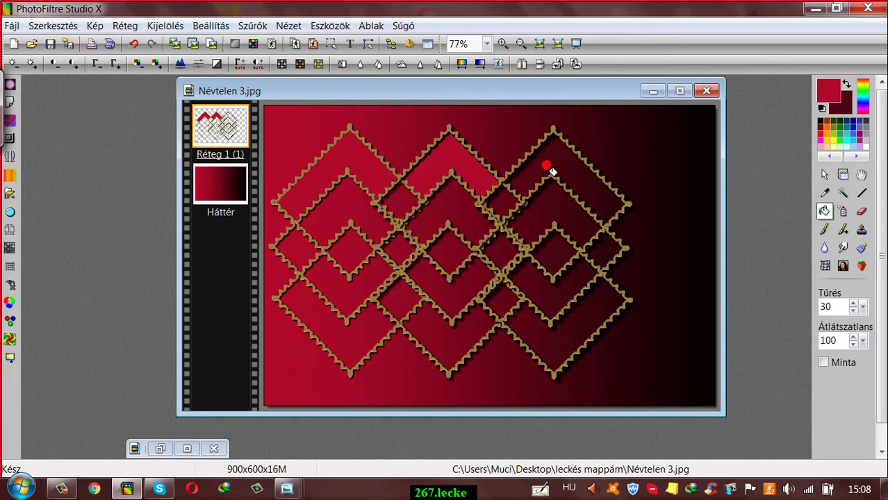
pyautogui.click(549, 168)
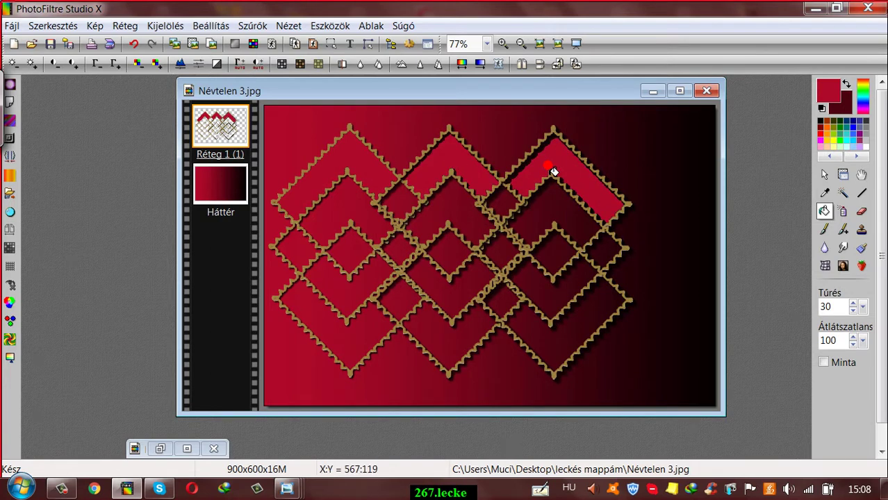
pyautogui.click(332, 351)
pyautogui.click(436, 336)
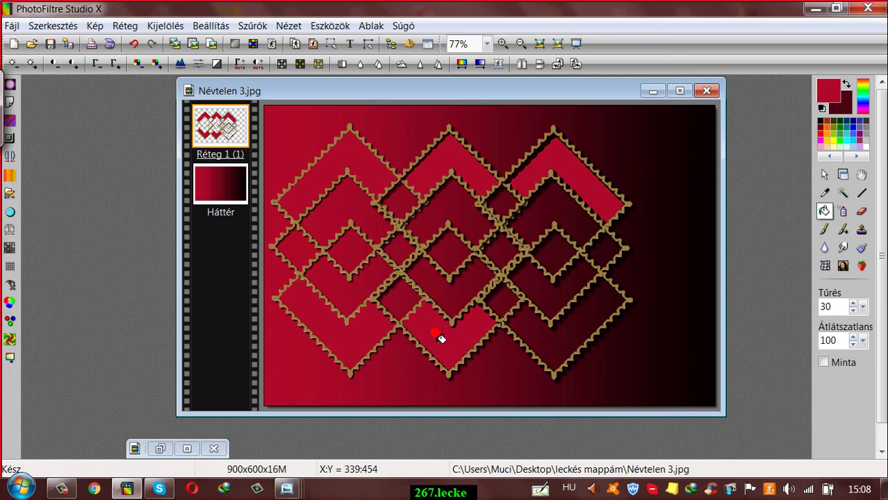
pyautogui.click(544, 348)
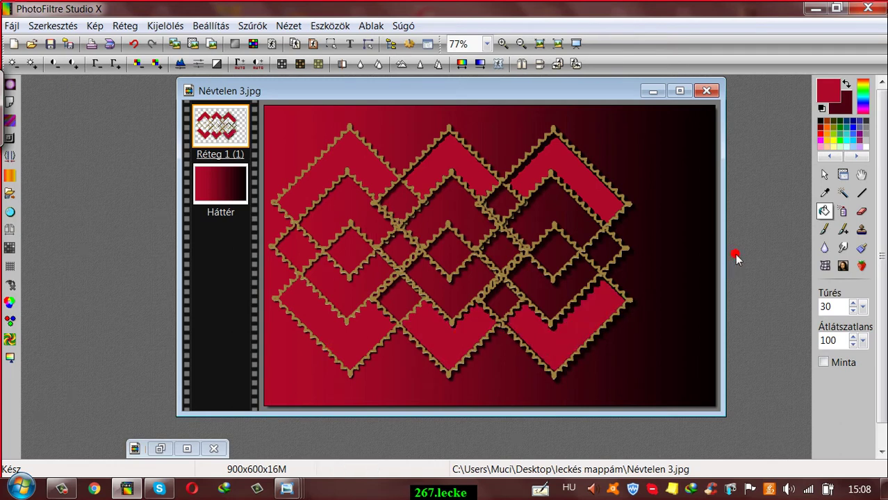
# Step: Fill the three central diamonds and the small overlap diamonds between the columns with dark red #4C0412
pyautogui.click(845, 84)
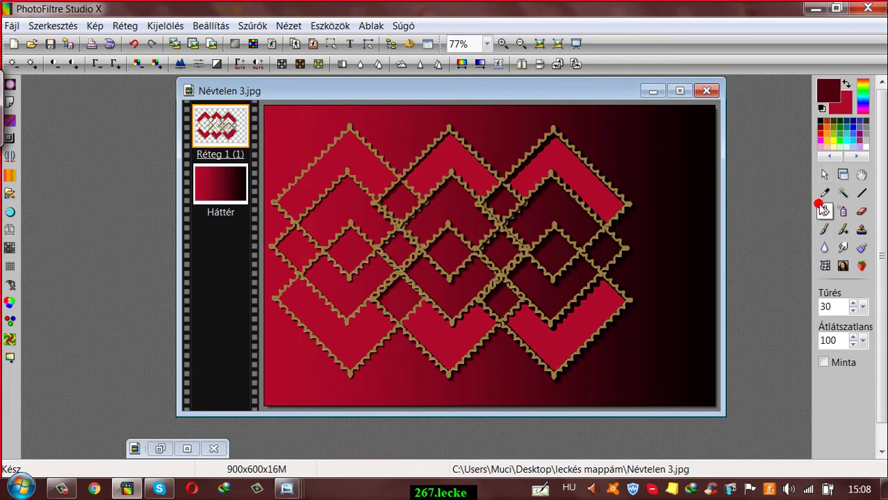
pyautogui.click(349, 254)
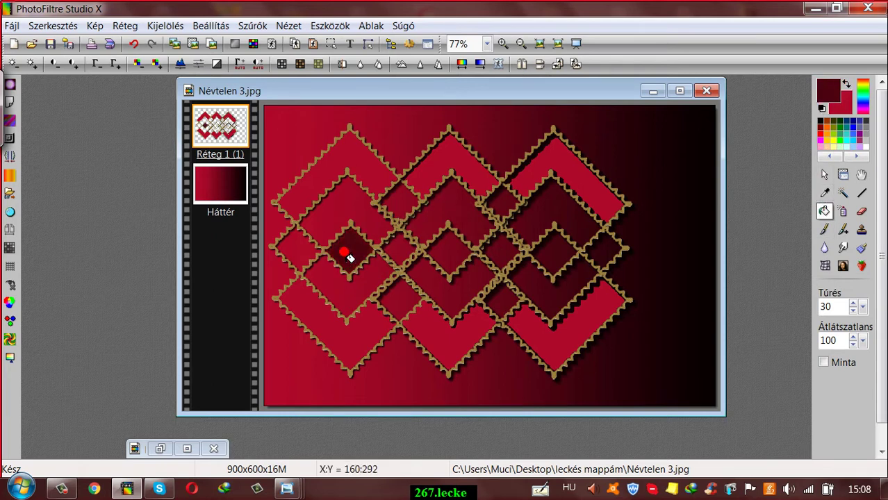
pyautogui.click(447, 254)
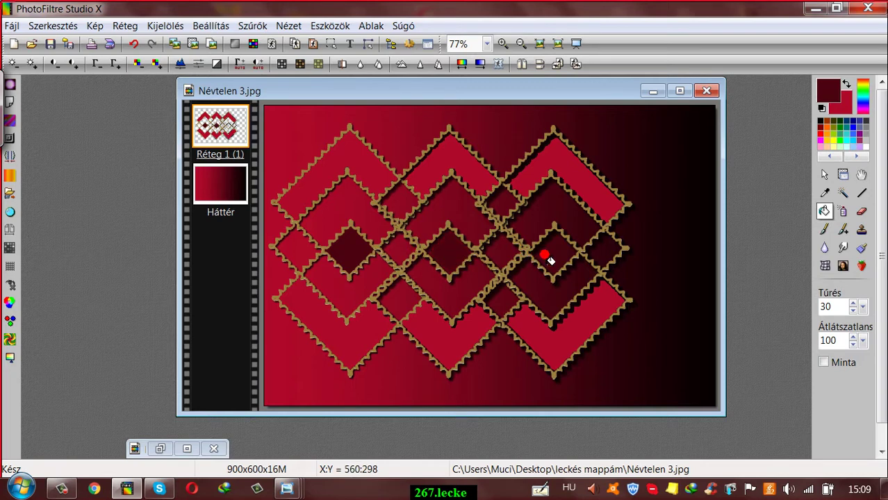
pyautogui.click(403, 200)
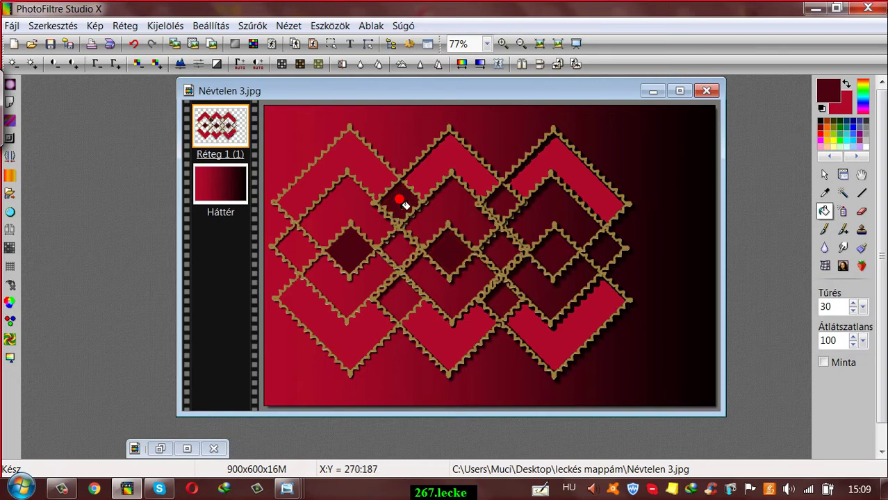
pyautogui.click(400, 250)
pyautogui.click(392, 306)
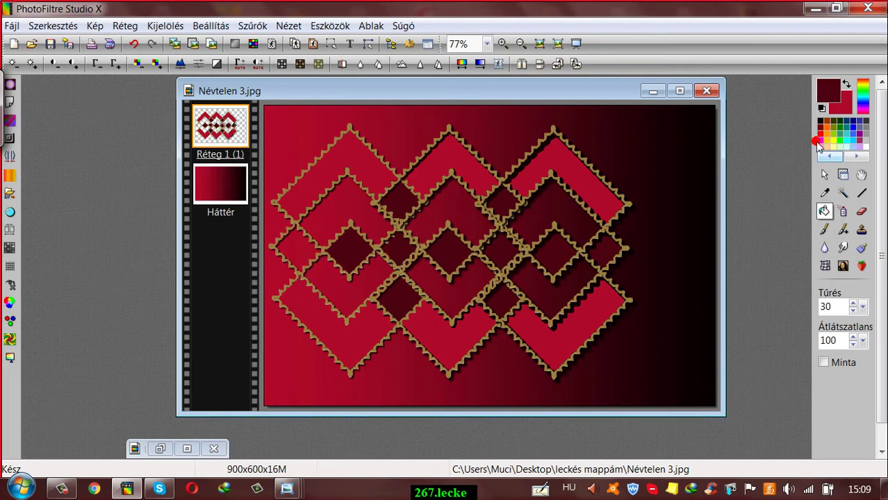
# Step: Enable pattern fill and load the gold pattern 1a from the ARANY folder
pyautogui.click(823, 363)
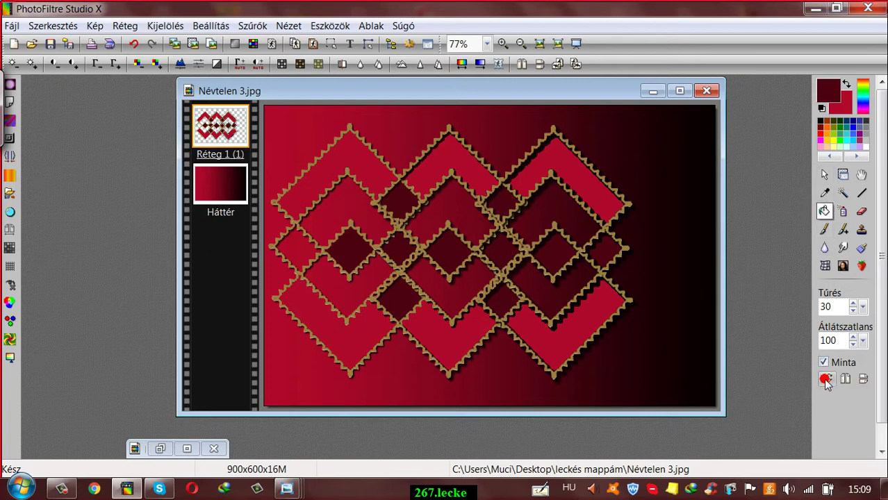
pyautogui.click(826, 381)
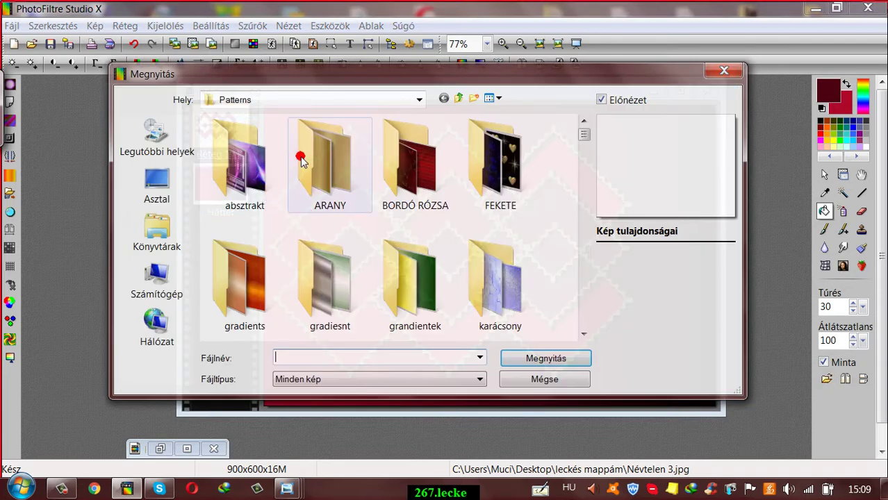
pyautogui.click(328, 160)
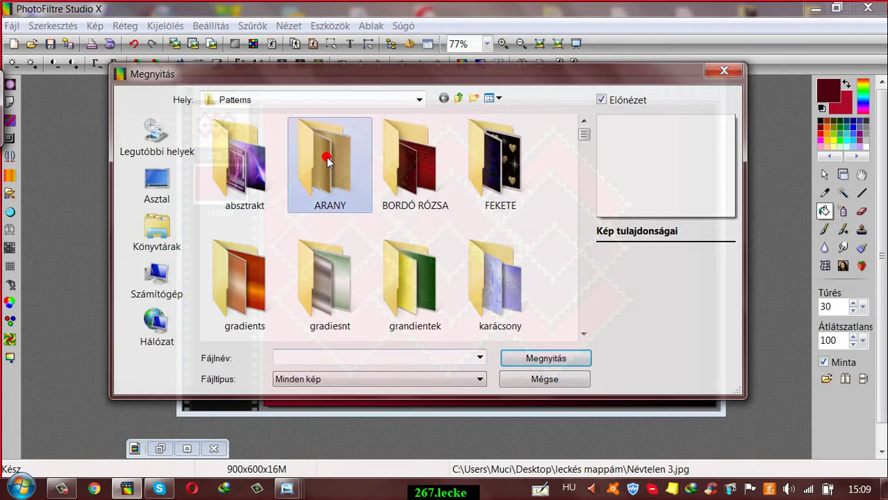
pyautogui.doubleClick(323, 159)
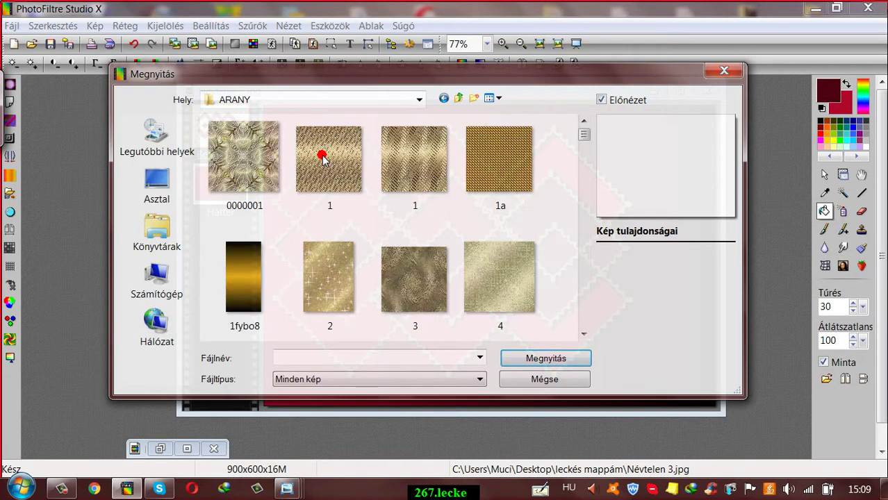
pyautogui.click(505, 162)
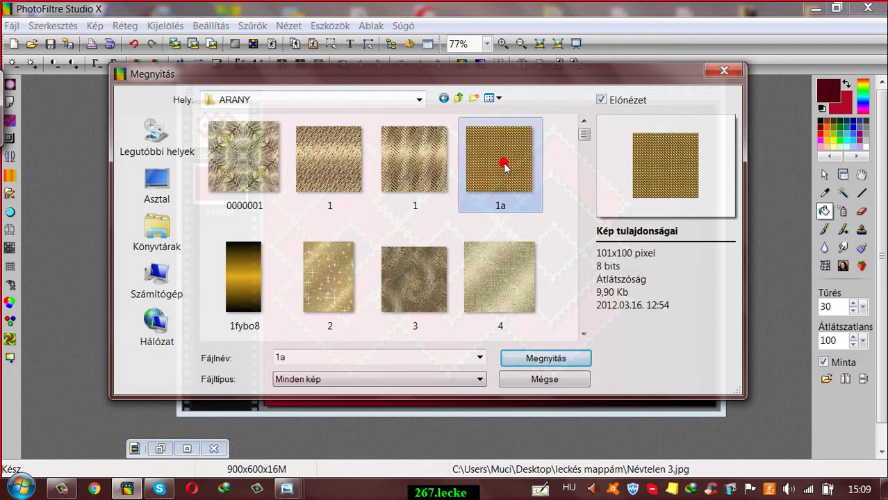
pyautogui.click(532, 360)
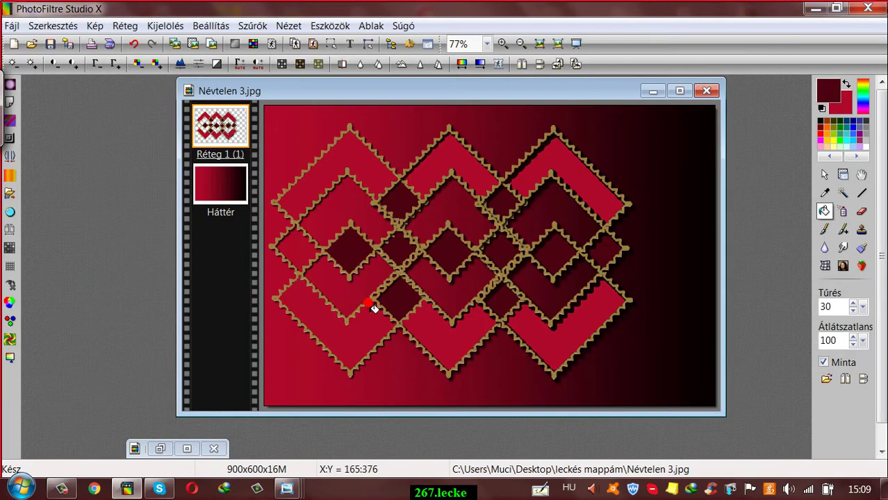
# Step: Fill the inner bands above and below the central diamond in all three columns with the gold pattern
pyautogui.click(565, 294)
pyautogui.click(471, 285)
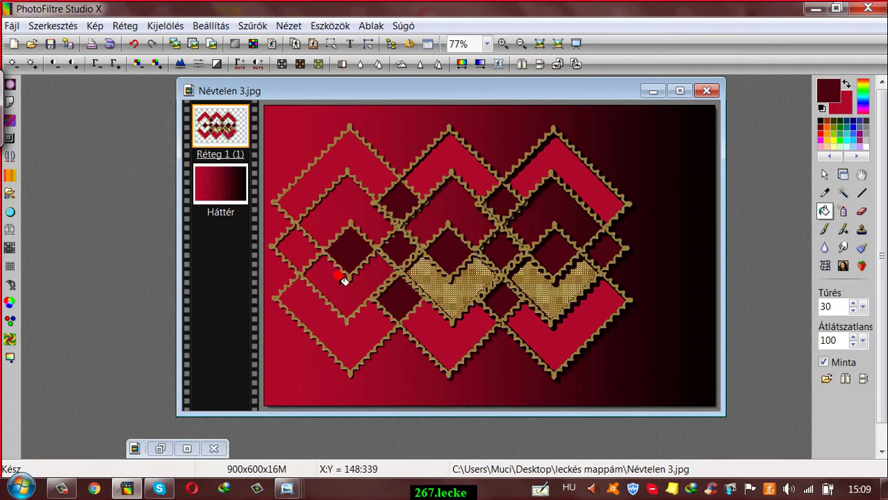
pyautogui.click(340, 297)
pyautogui.click(334, 214)
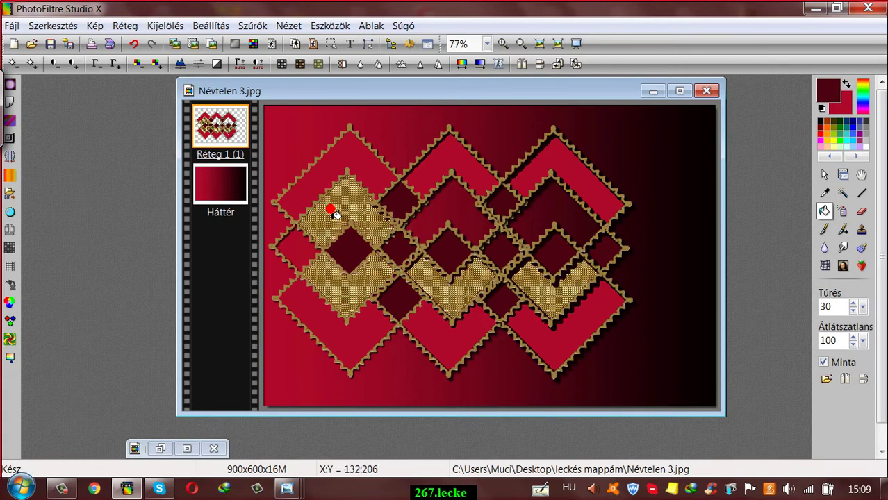
pyautogui.click(441, 216)
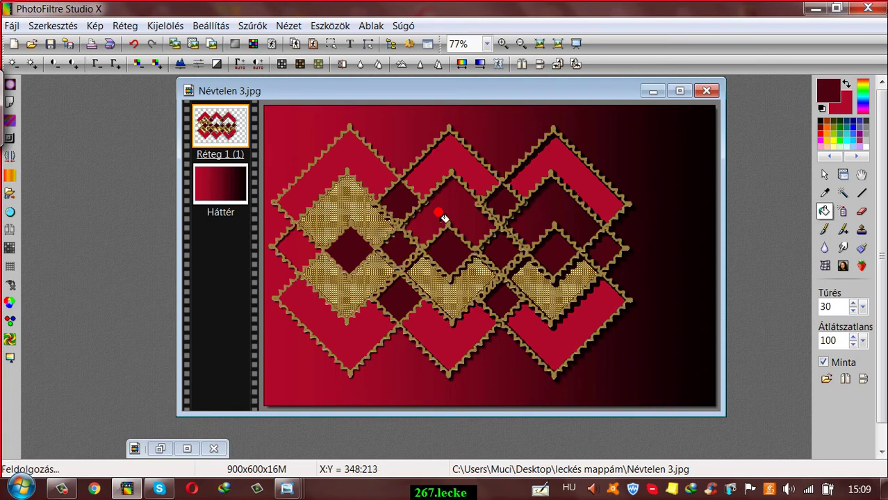
pyautogui.click(543, 219)
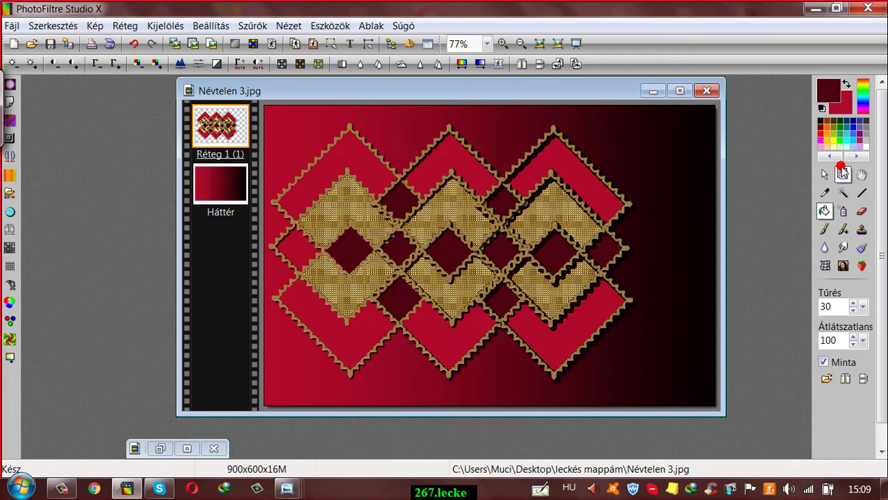
# Step: Scale the diamond layer Réteg 1 down to 40% with the free transform
pyautogui.click(843, 175)
pyautogui.click(844, 175)
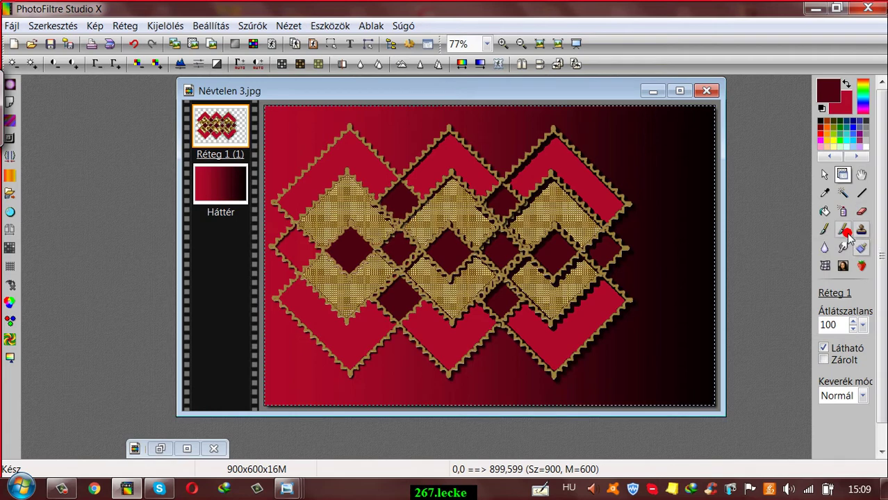
pyautogui.rightClick(229, 125)
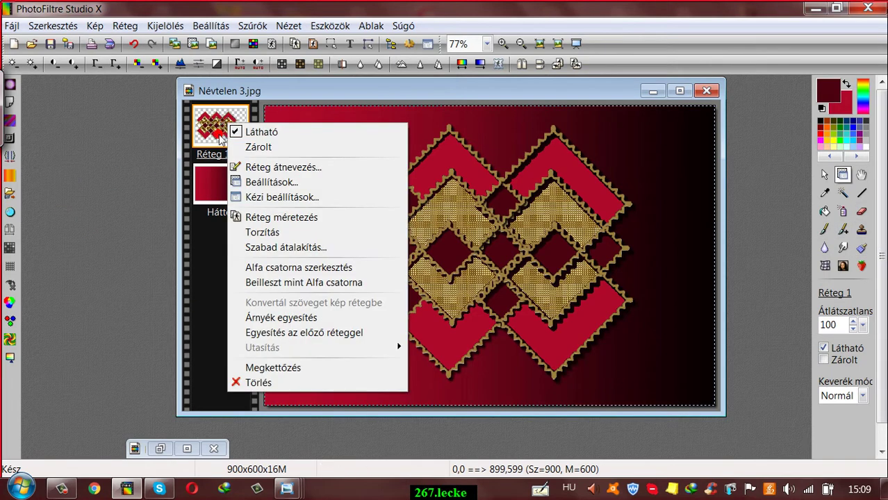
pyautogui.click(270, 249)
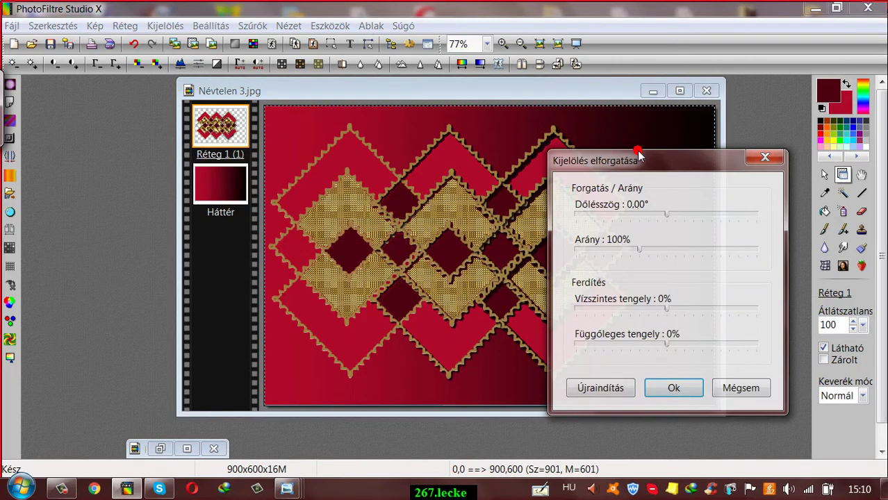
pyautogui.moveTo(638, 157); pyautogui.dragTo(709, 134)
pyautogui.moveTo(712, 230); pyautogui.dragTo(664, 230)
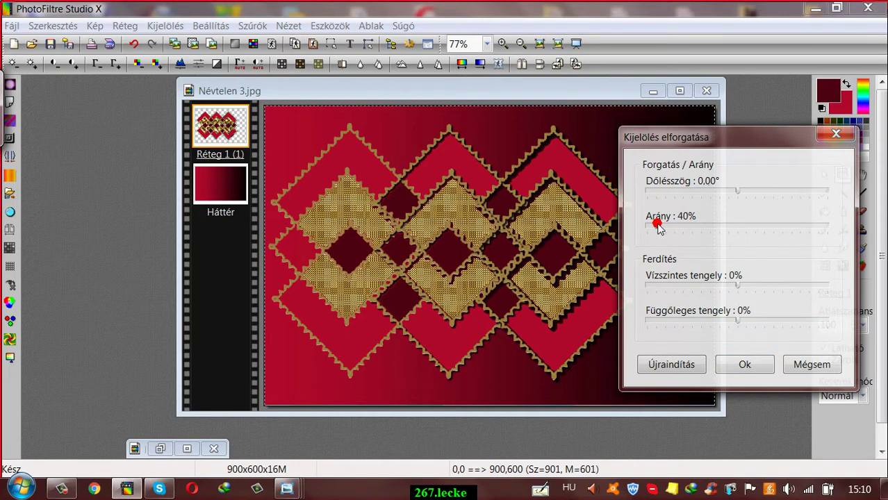
pyautogui.click(751, 365)
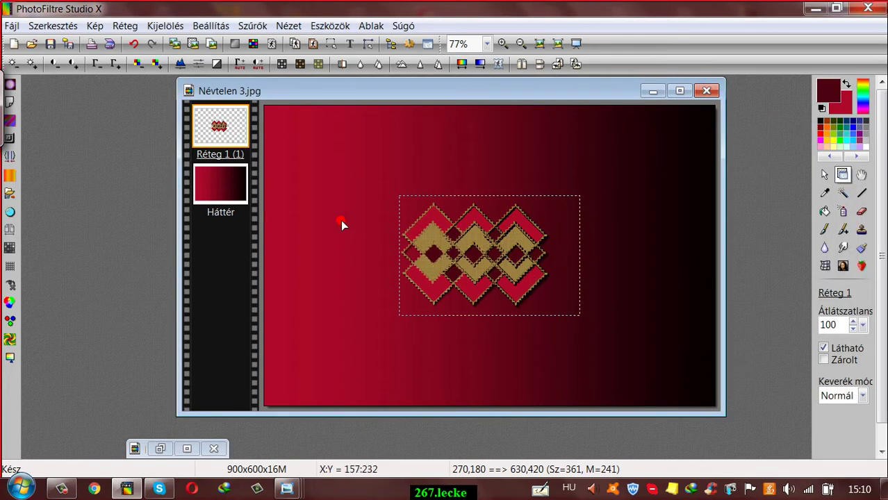
# Step: Rotate the reduced diamond motif 90° clockwise and move it to the canvas's upper-left corner, at about 4,2
pyautogui.click(575, 63)
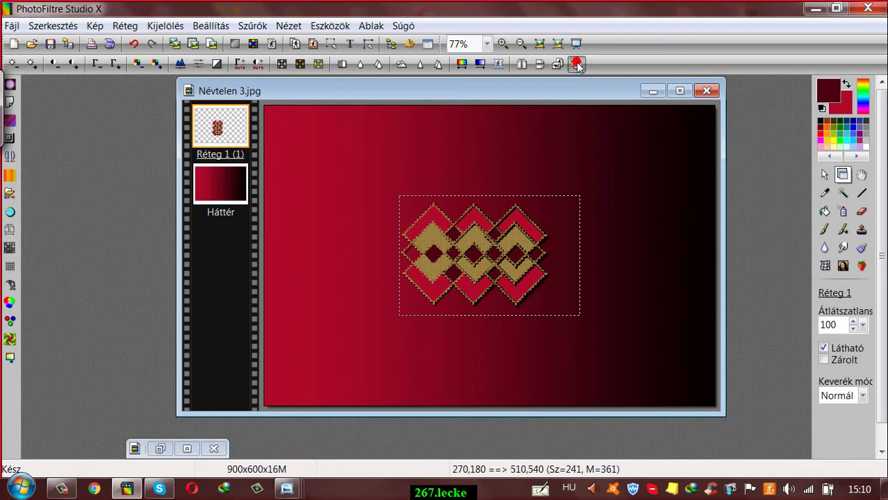
pyautogui.moveTo(484, 240); pyautogui.dragTo(351, 153)
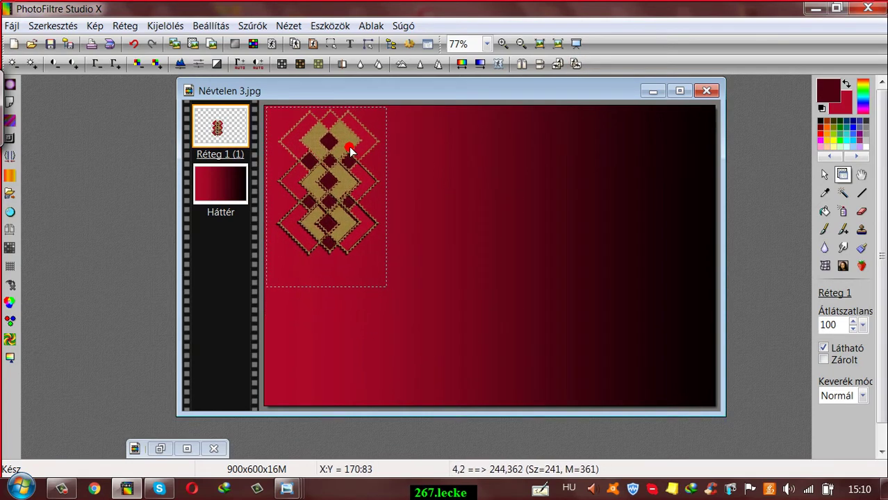
pyautogui.click(217, 137)
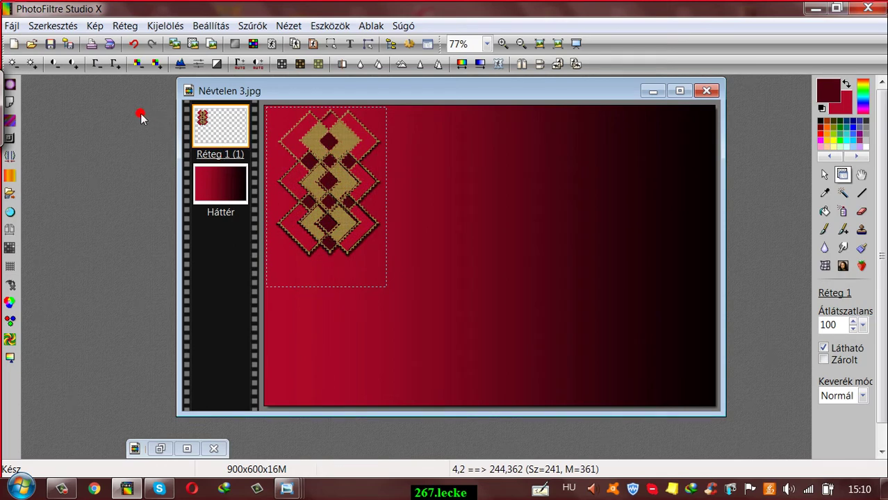
# Step: Duplicate the motif layer and place the copy diagonally below and right of the original, at about 126,258
pyautogui.click(125, 26)
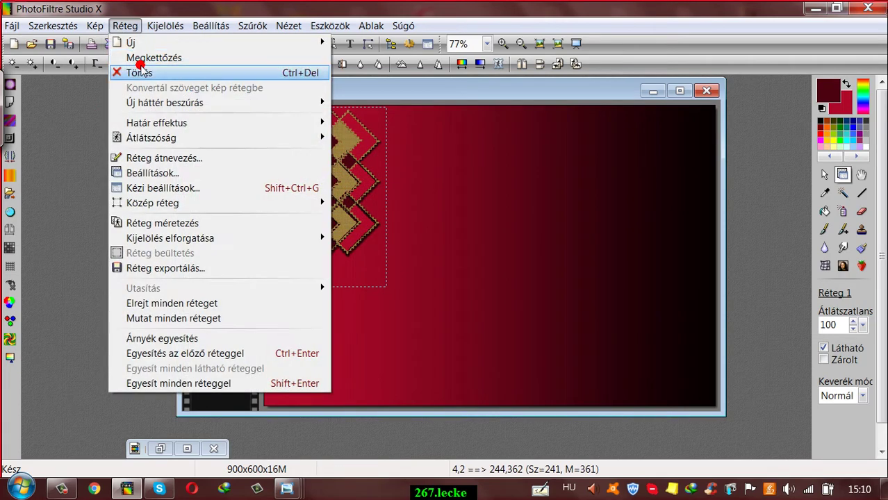
pyautogui.click(140, 59)
pyautogui.moveTo(348, 146); pyautogui.dragTo(344, 269)
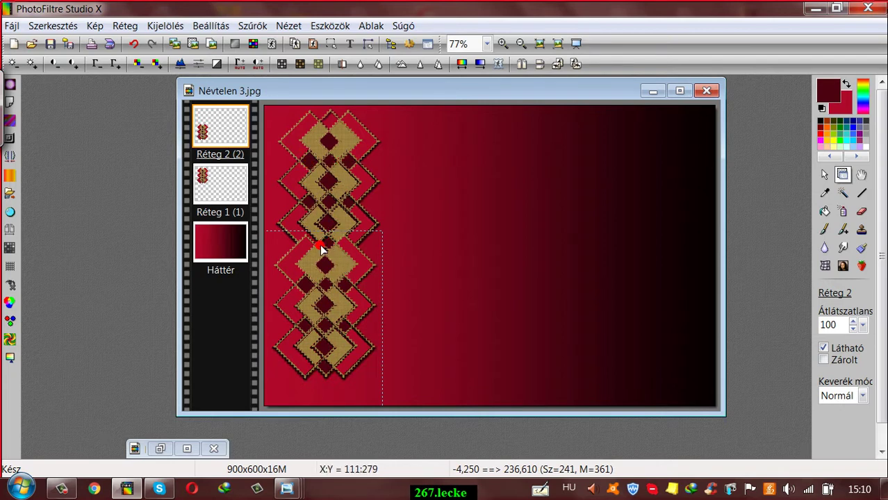
pyautogui.moveTo(335, 264); pyautogui.dragTo(404, 289)
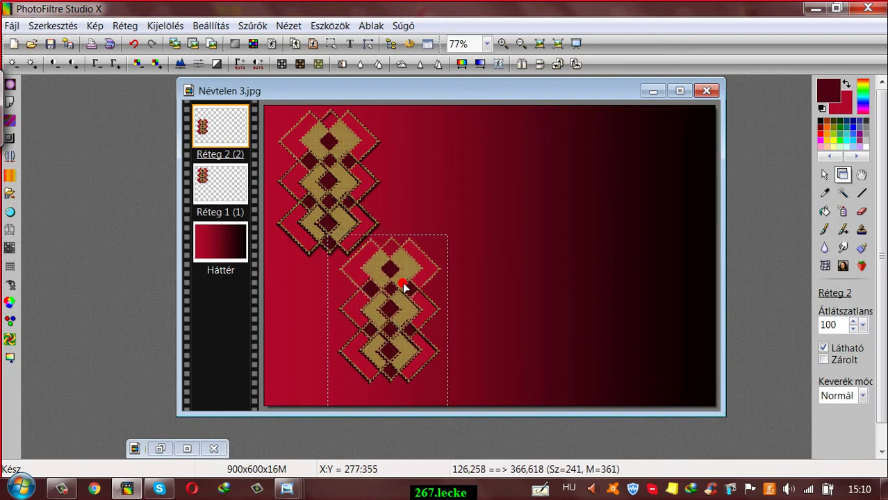
# Step: Try filling the small uppermost diamond of the lower motif with the gold pattern, and undo the fill
pyautogui.click(825, 212)
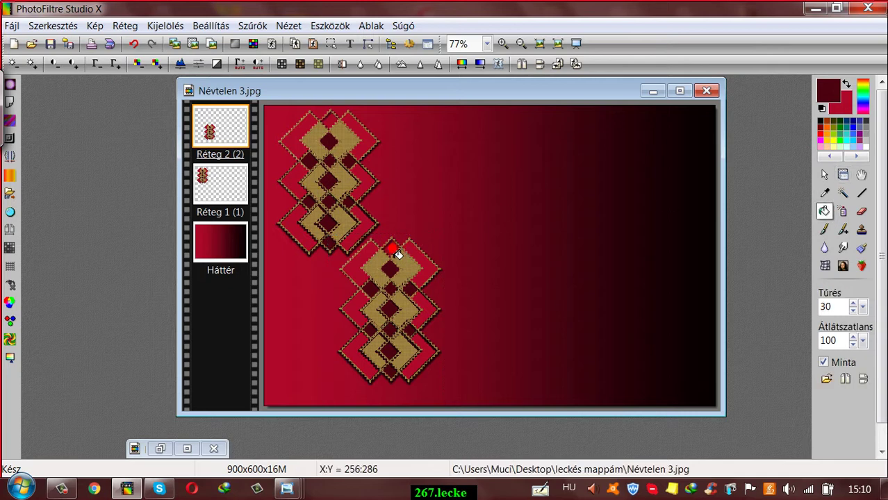
pyautogui.click(133, 44)
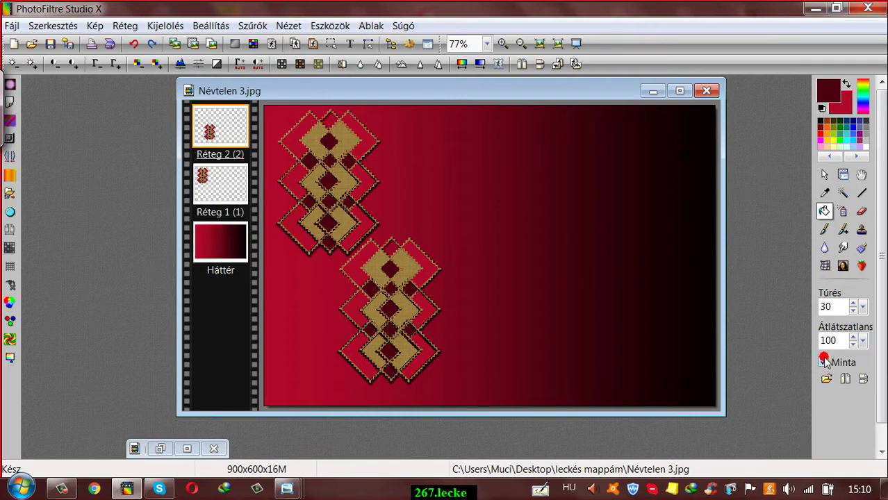
# Step: Fill the lower motif's uppermost small diamond with dark red and merge the motif into Réteg 1 directly beneath the upper one, at about -130,-6
pyautogui.click(396, 253)
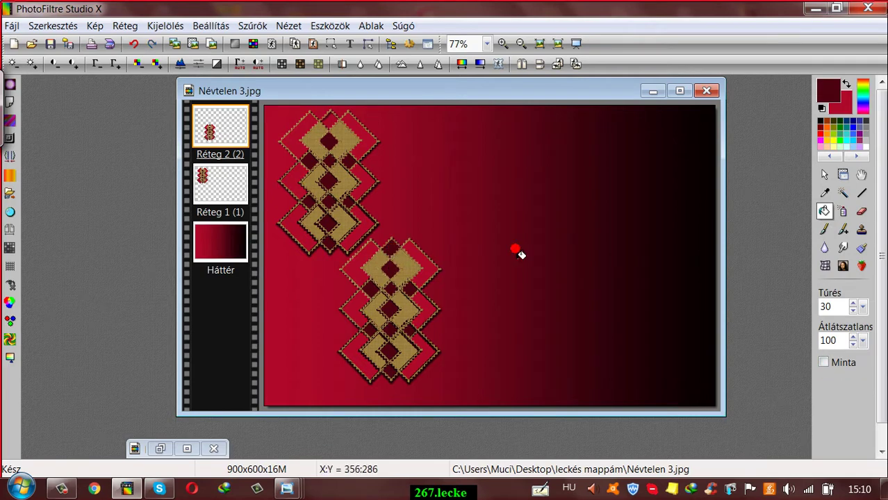
pyautogui.click(842, 175)
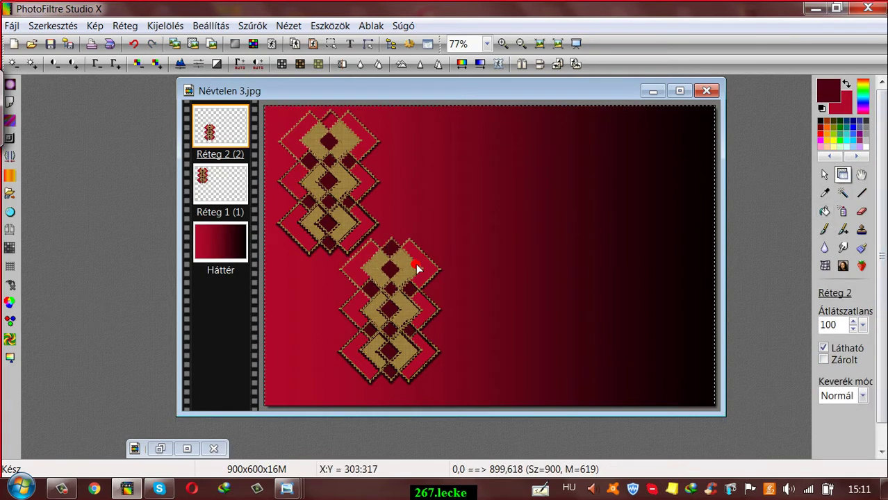
pyautogui.moveTo(417, 262); pyautogui.dragTo(350, 265)
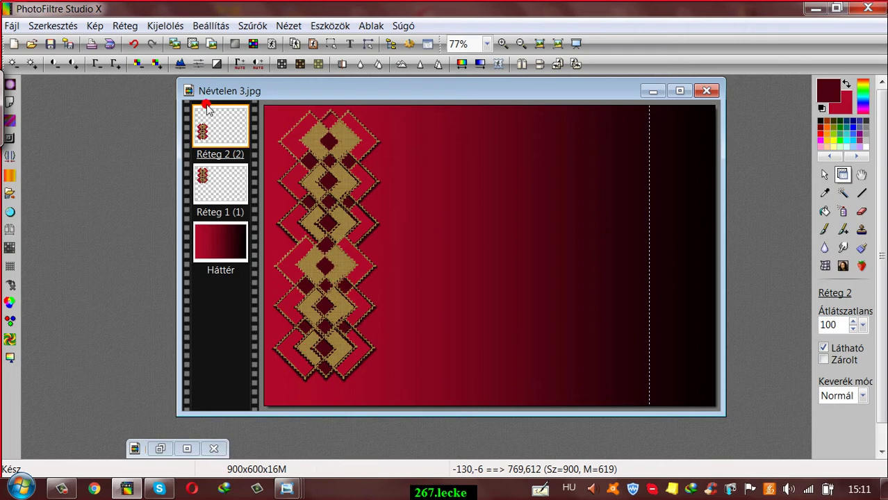
pyautogui.rightClick(220, 137)
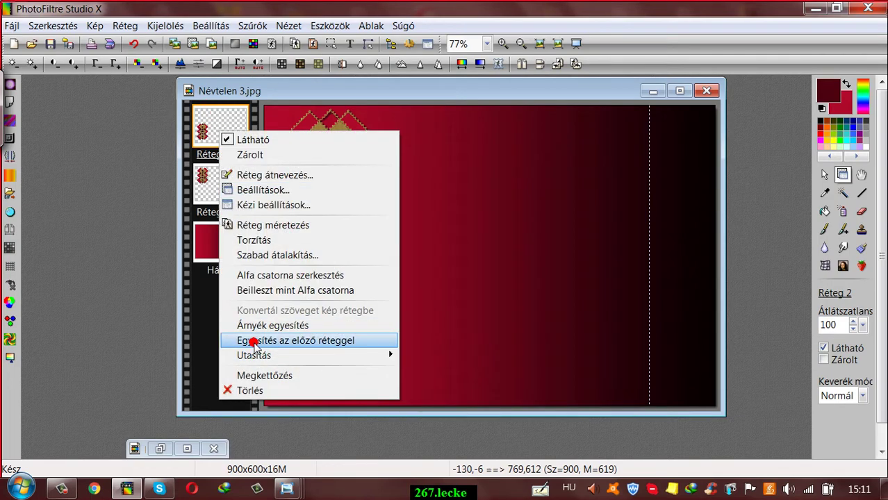
pyautogui.click(254, 340)
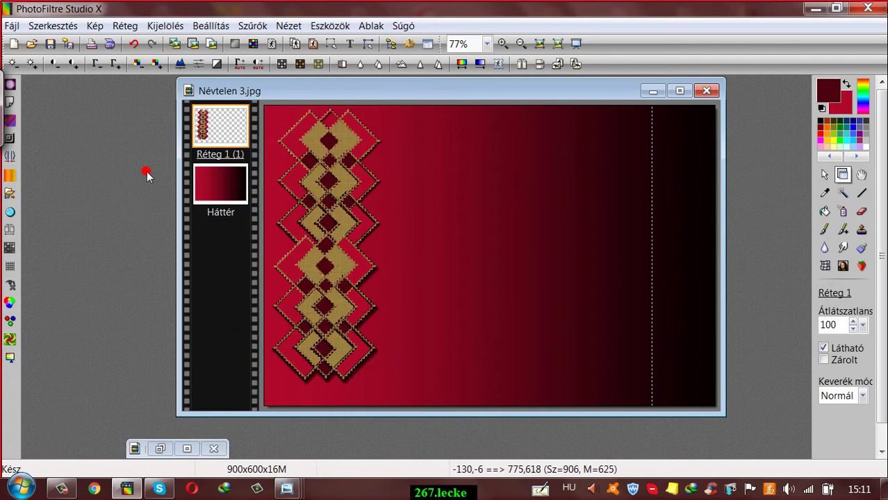
# Step: Scale the merged motif column to 109% with the free transform and reposition it along the canvas's side, at about -155,-8
pyautogui.rightClick(220, 132)
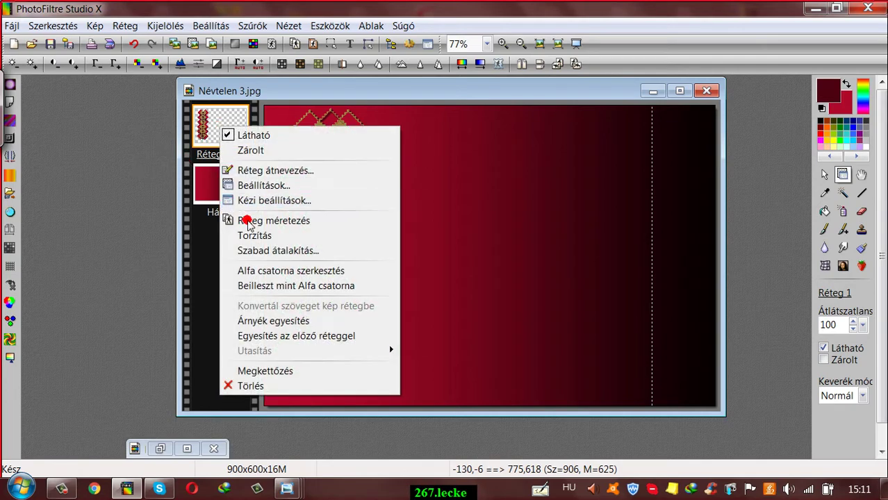
pyautogui.click(247, 250)
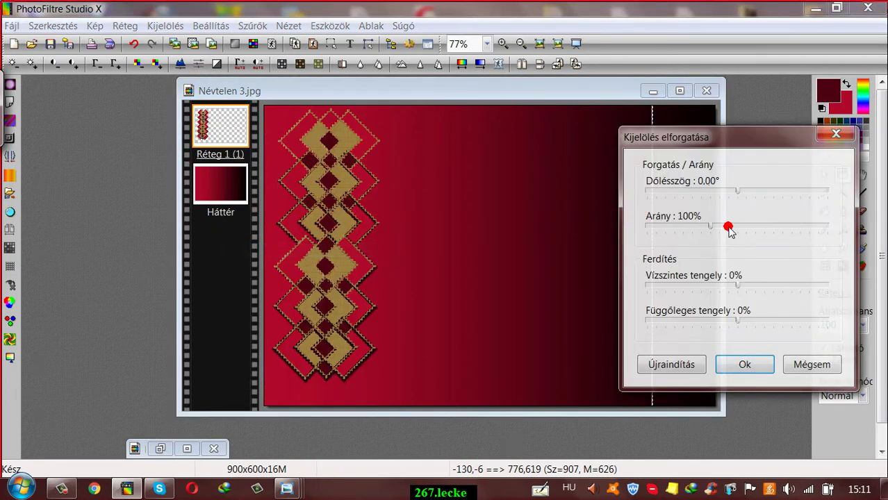
pyautogui.moveTo(714, 227); pyautogui.dragTo(720, 230)
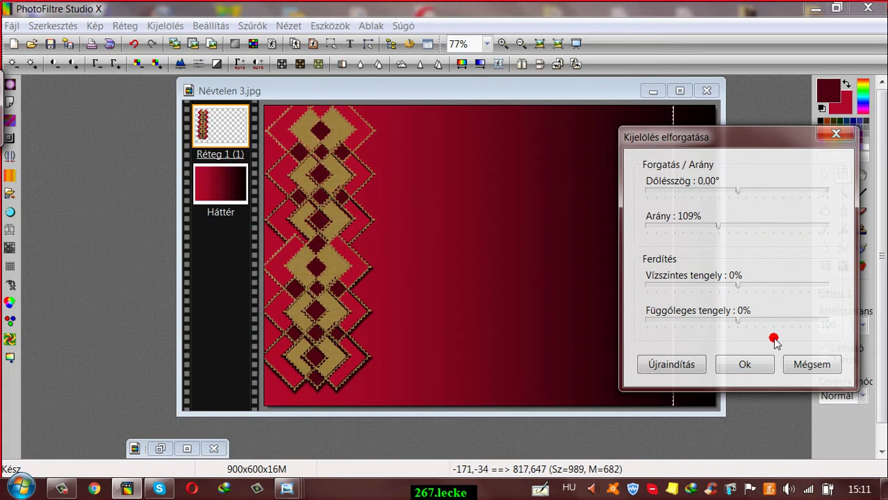
pyautogui.click(744, 366)
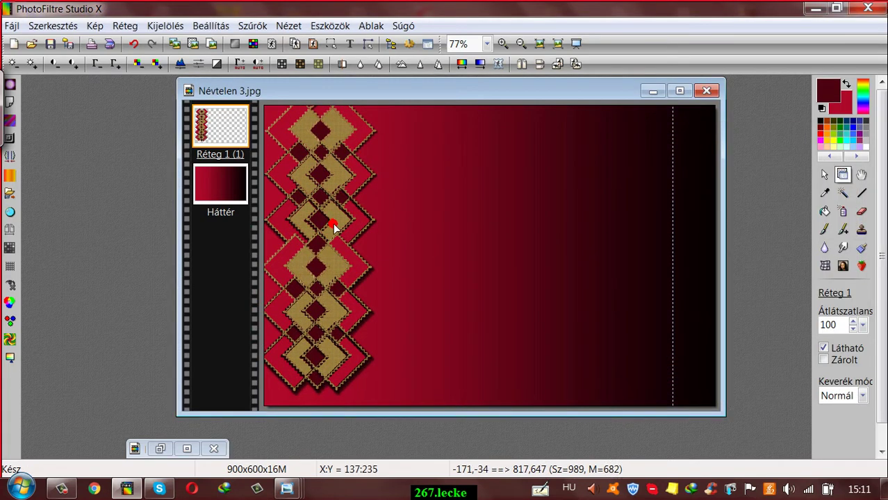
pyautogui.moveTo(336, 236); pyautogui.dragTo(341, 236)
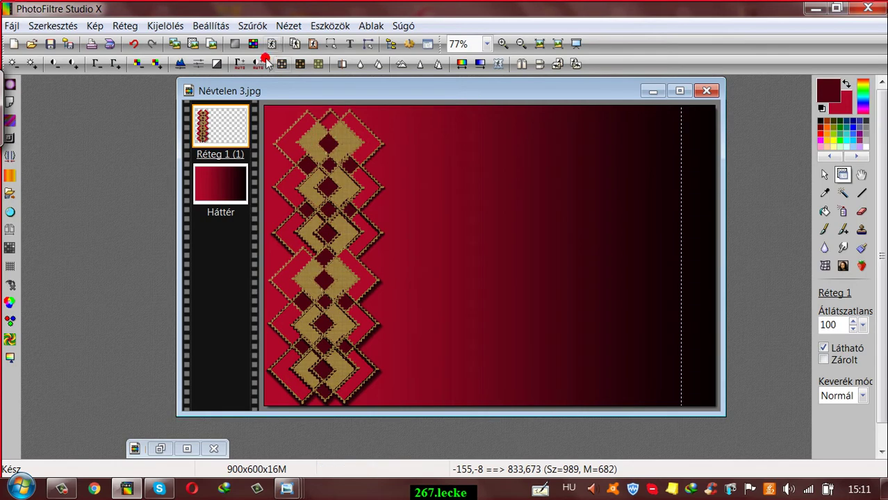
# Step: Apply the Engraver effect from the Filters Unlimited 2.0 Convolution Filters to the motif column, with Mix set to 180
pyautogui.moveTo(283, 93); pyautogui.dragTo(284, 92)
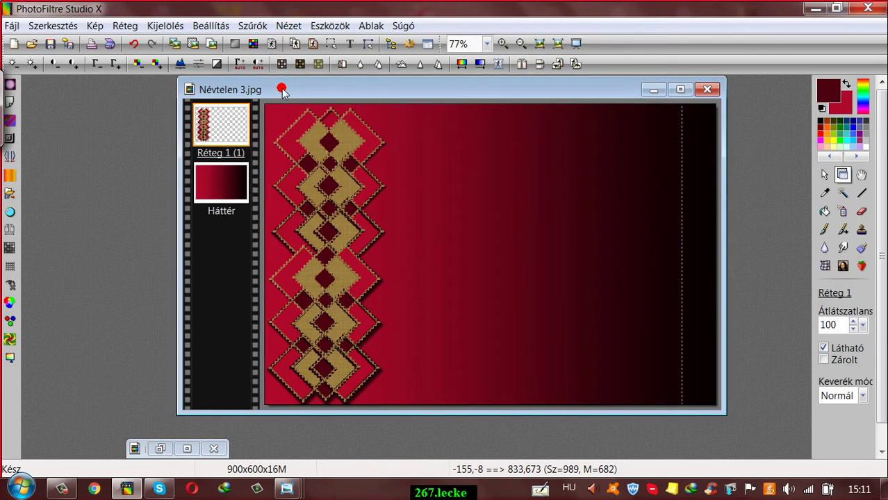
pyautogui.click(252, 26)
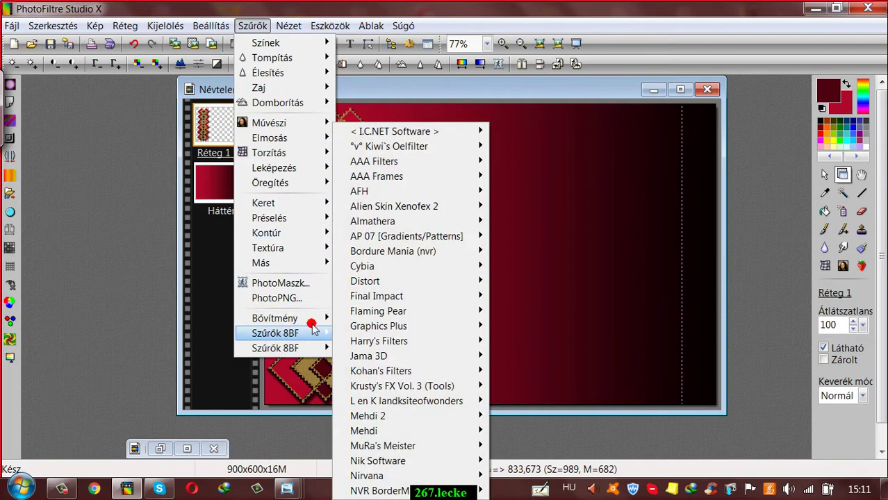
pyautogui.click(317, 333)
pyautogui.click(355, 134)
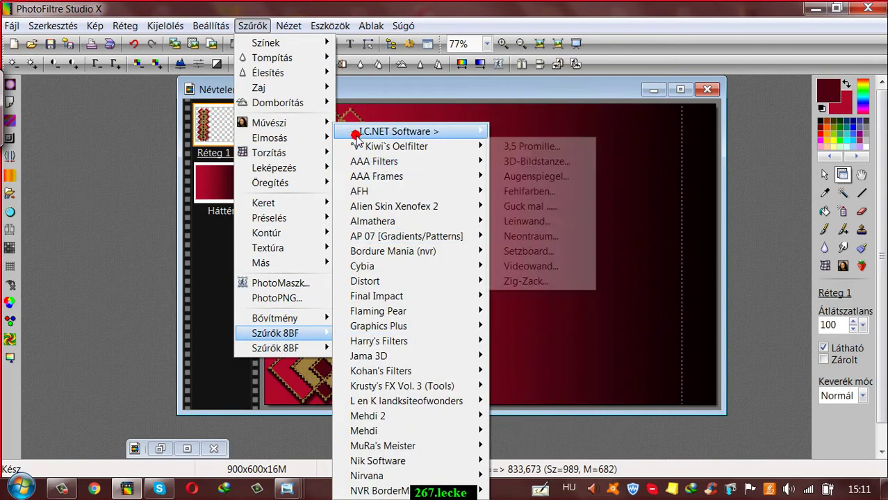
pyautogui.click(510, 132)
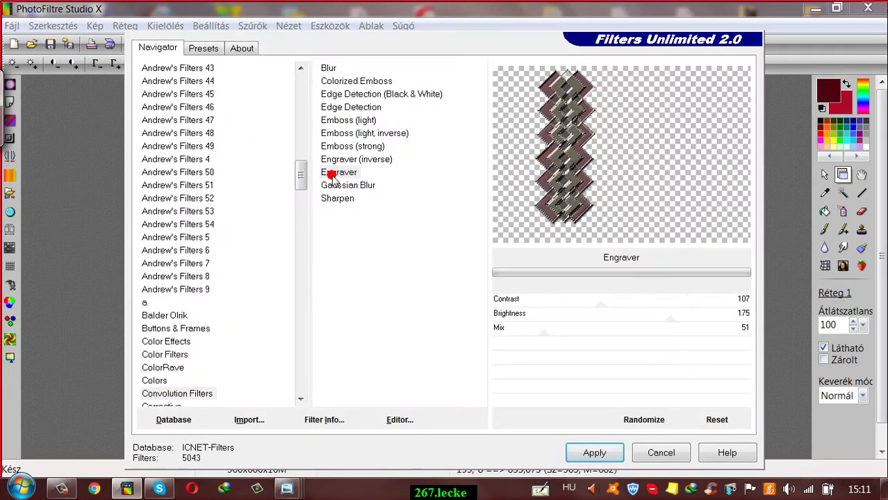
pyautogui.moveTo(561, 337); pyautogui.dragTo(673, 341)
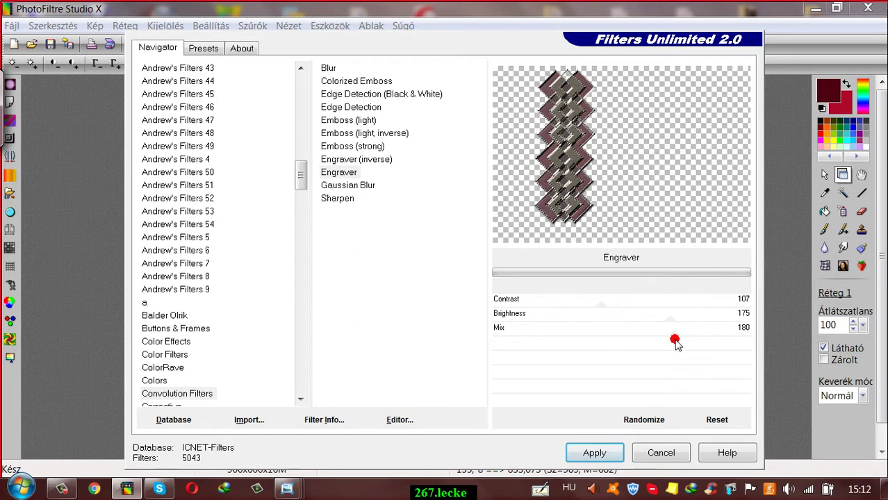
pyautogui.click(594, 453)
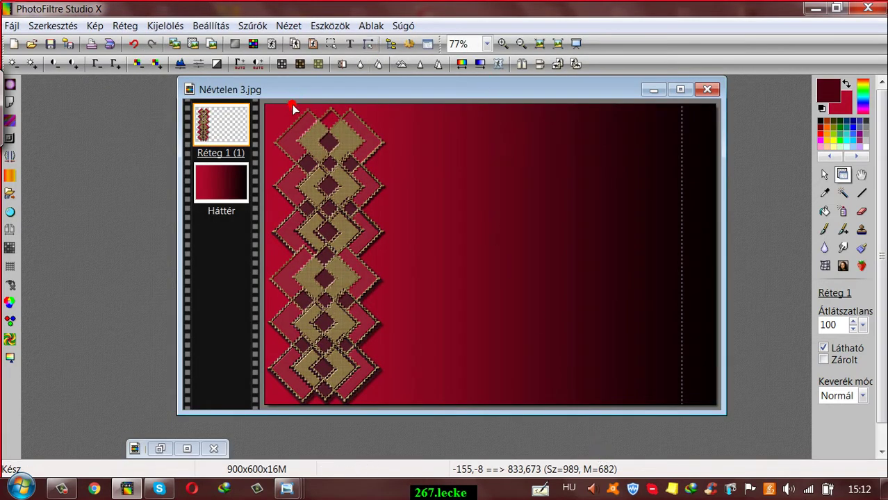
# Step: Try the standard emboss filter (Domborítás) on the motif column and undo it
pyautogui.moveTo(268, 88); pyautogui.dragTo(256, 84)
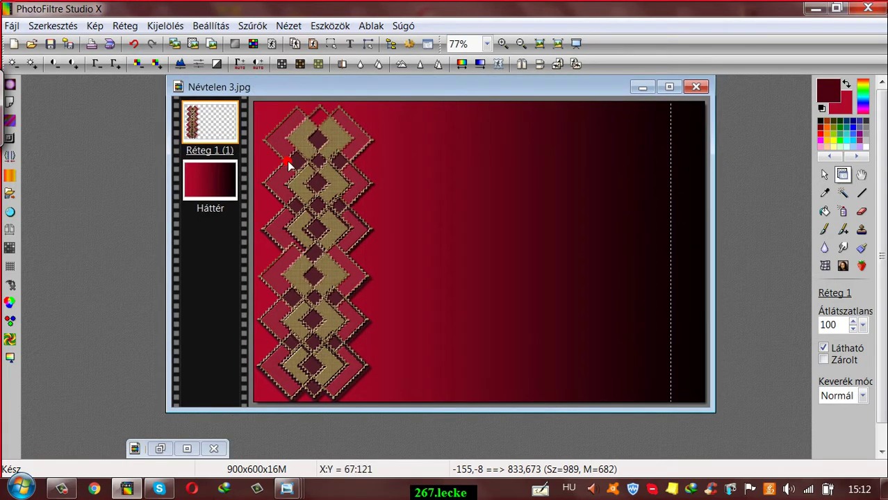
pyautogui.click(251, 27)
pyautogui.moveTo(261, 103)
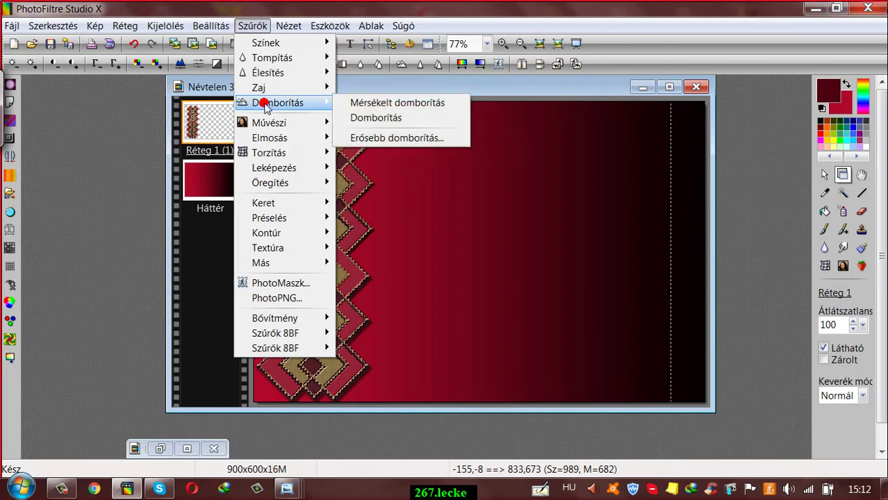
pyautogui.click(360, 118)
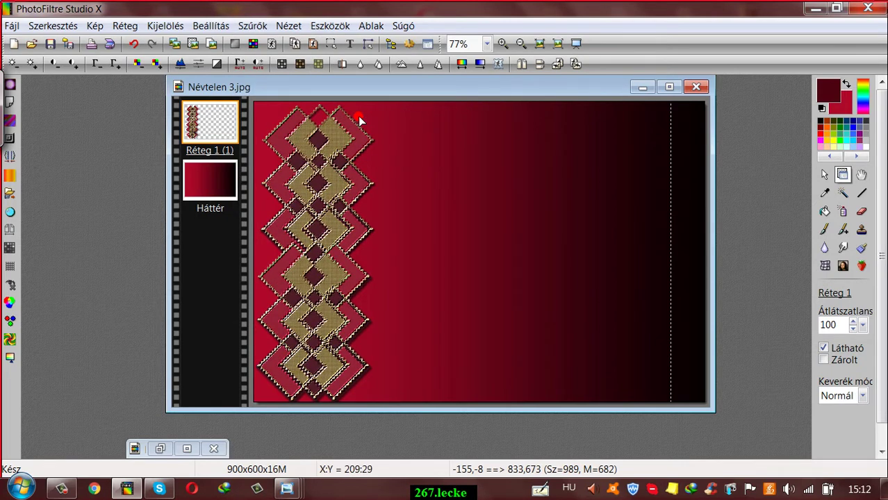
pyautogui.click(134, 43)
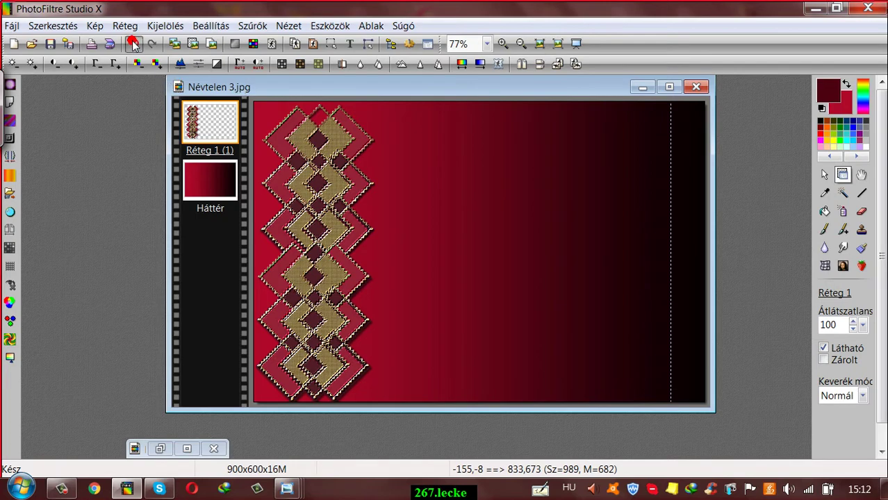
# Step: Apply the moderate emboss filter (Mérsékelt domborítás) twice to the motif column on Réteg 1
pyautogui.click(250, 26)
pyautogui.click(268, 102)
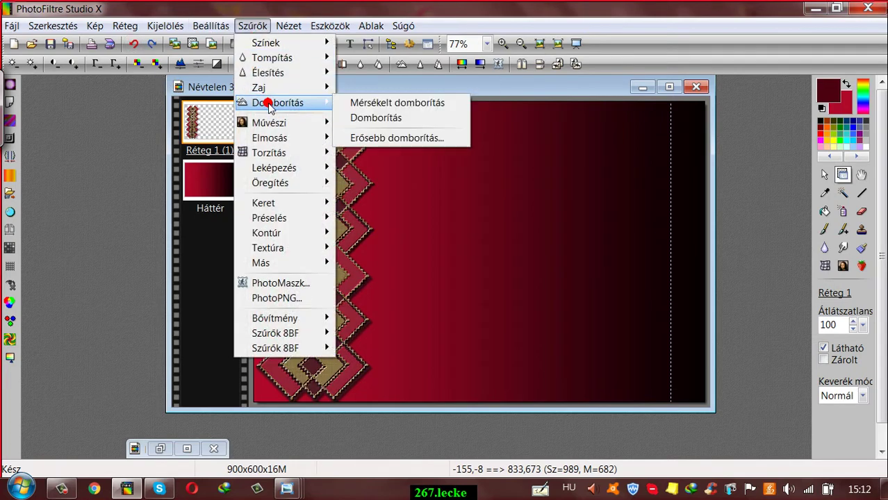
pyautogui.click(354, 104)
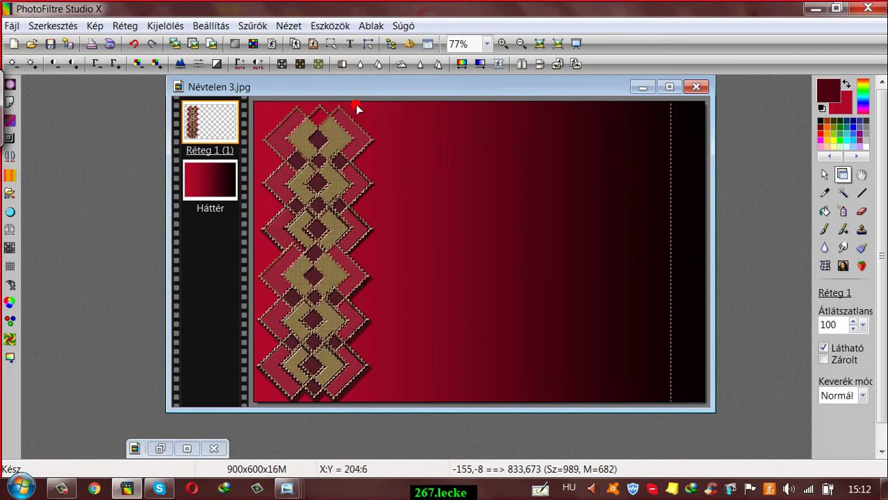
pyautogui.moveTo(411, 92); pyautogui.dragTo(401, 97)
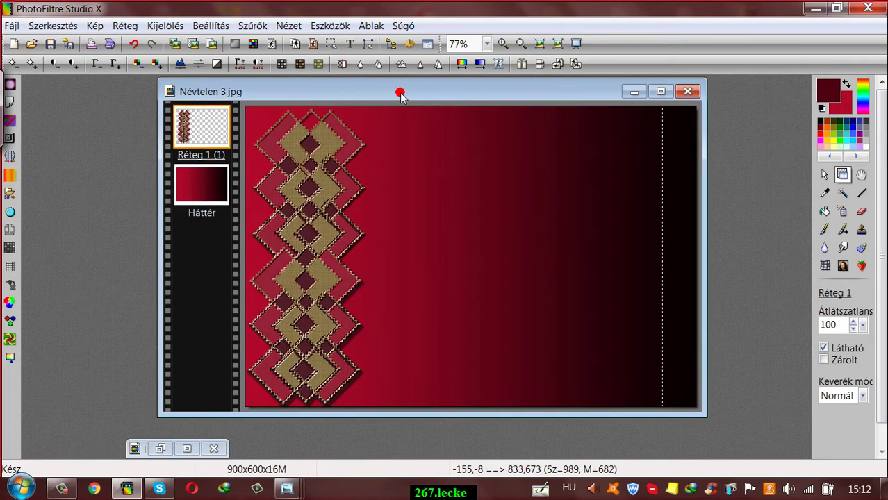
pyautogui.click(252, 26)
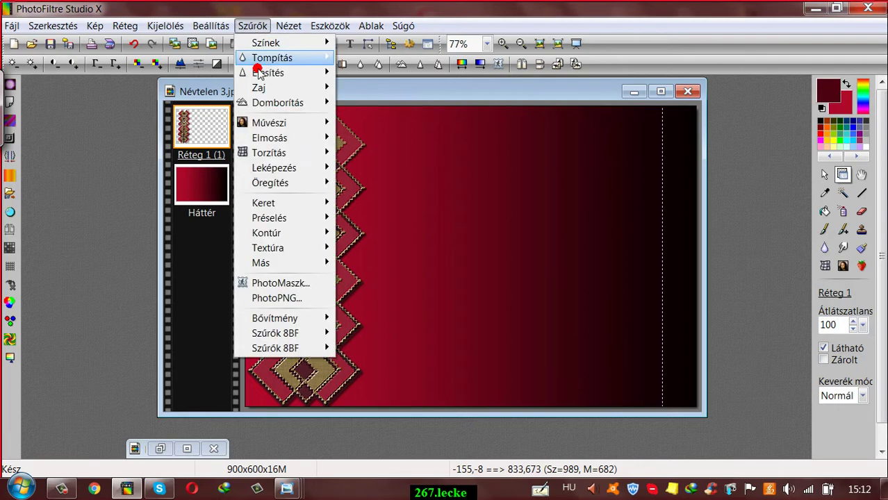
pyautogui.moveTo(278, 105)
pyautogui.click(353, 103)
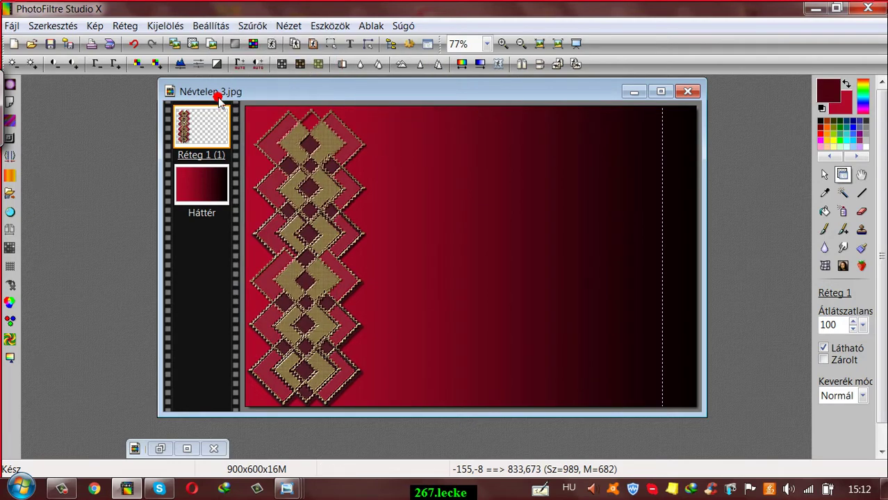
# Step: Duplicate the motif column, rotate the copy 90° clockwise and place it along the canvas's upper edge beside the column, at about 164,-152
pyautogui.click(124, 26)
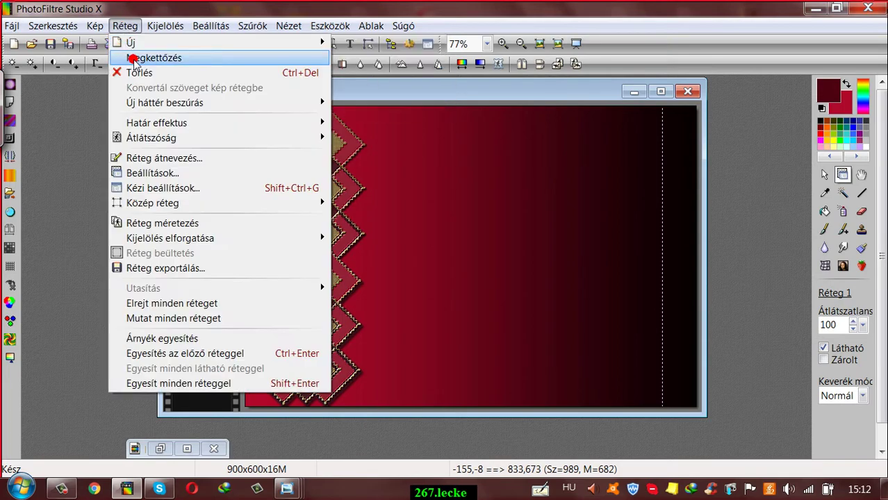
pyautogui.click(136, 59)
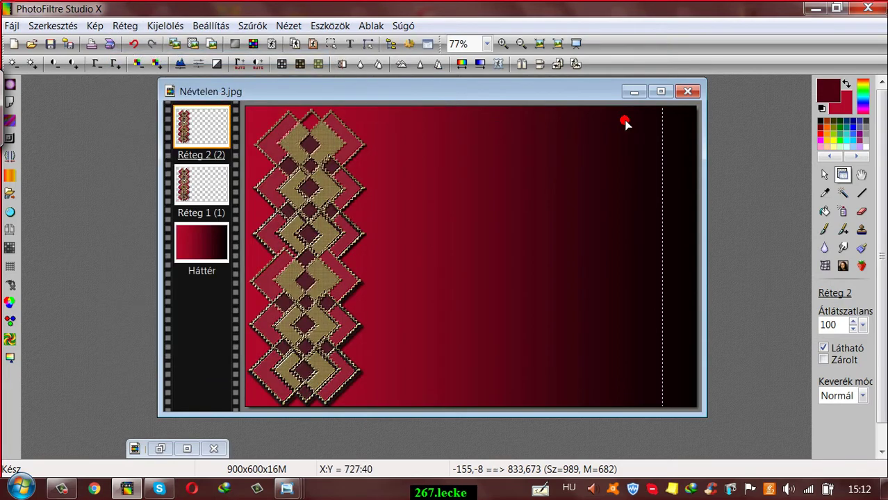
pyautogui.click(576, 65)
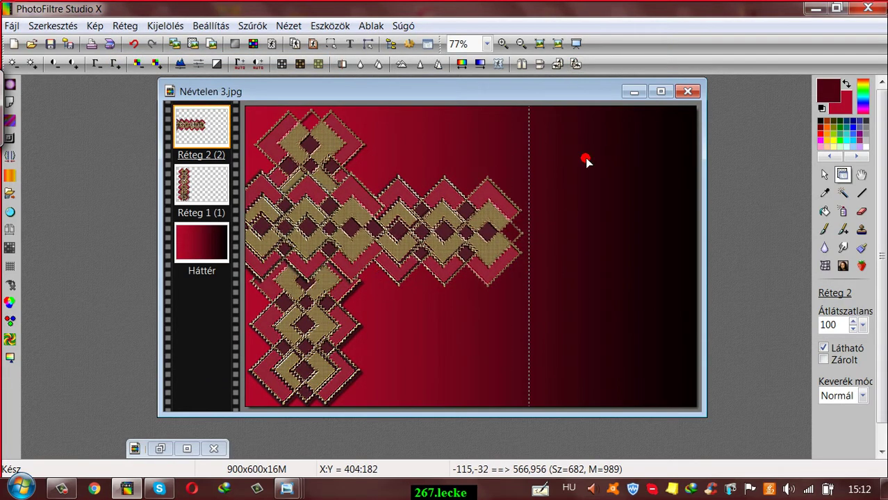
pyautogui.moveTo(258, 203); pyautogui.dragTo(408, 139)
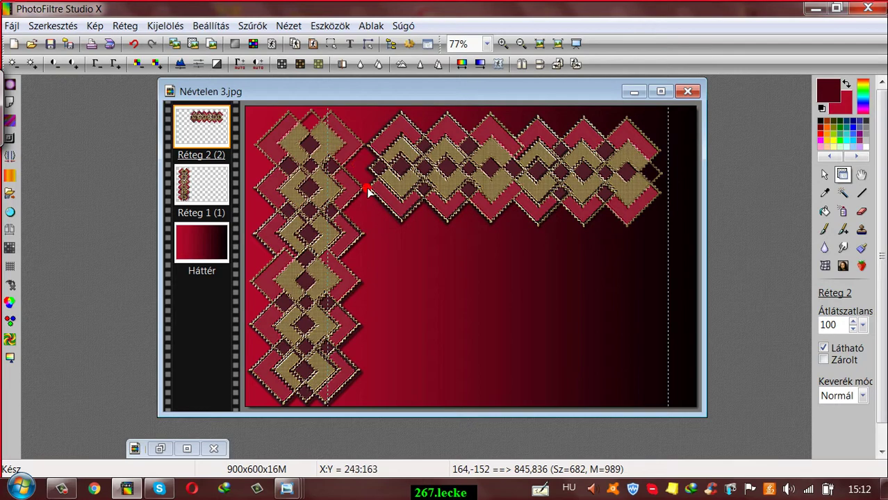
# Step: Merge the horizontal motif band into Réteg 1 and fill the gap where it meets the vertical column with dark red
pyautogui.rightClick(198, 130)
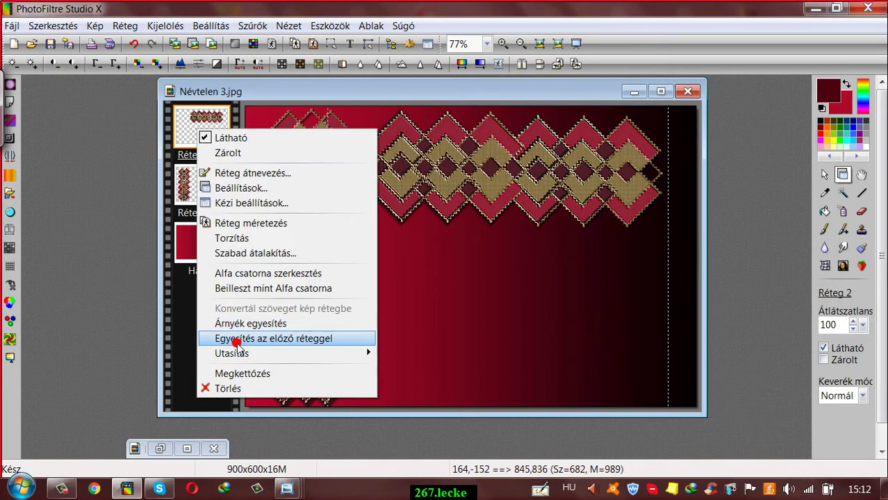
pyautogui.click(236, 340)
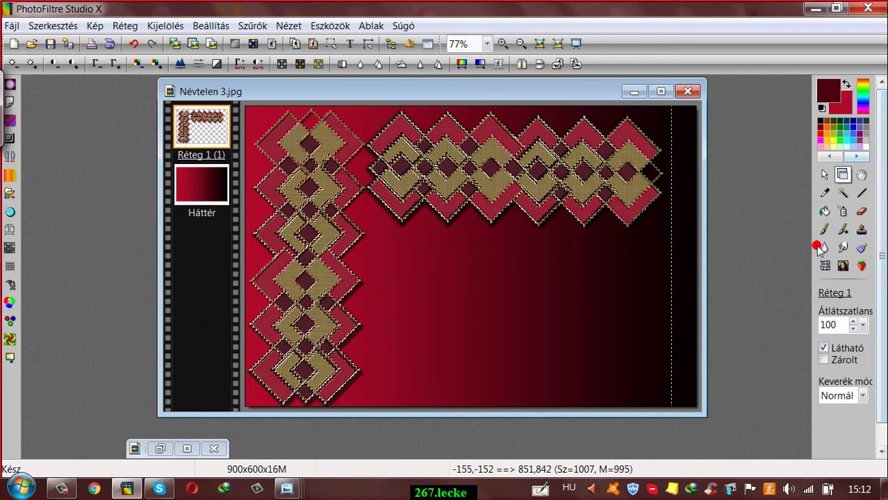
pyautogui.click(824, 212)
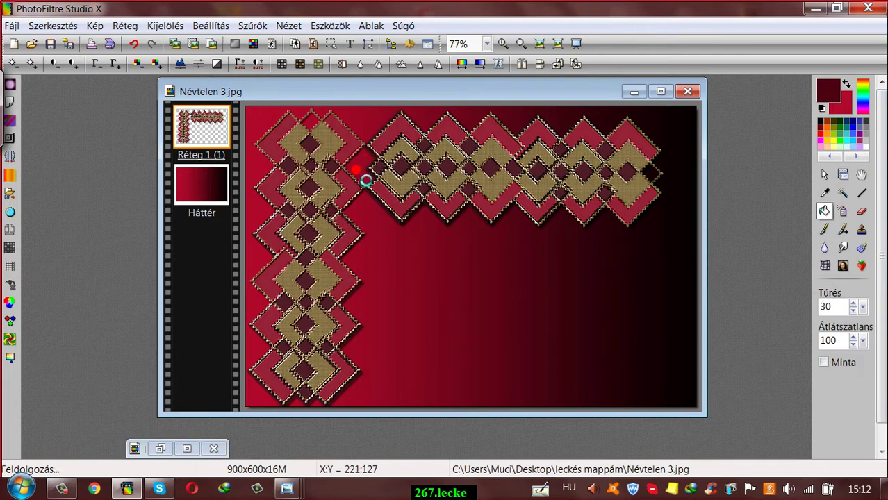
pyautogui.click(358, 172)
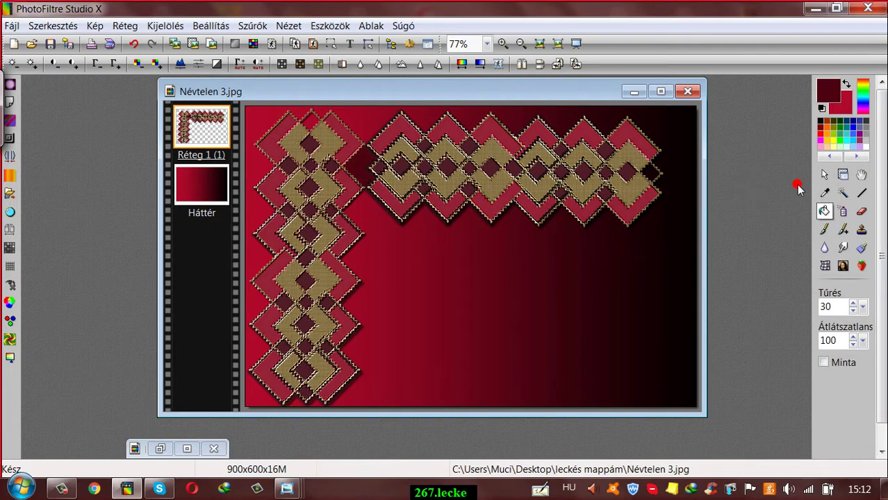
# Step: Duplicate the red-to-black gradient background (Háttér) as a new layer
pyautogui.click(843, 174)
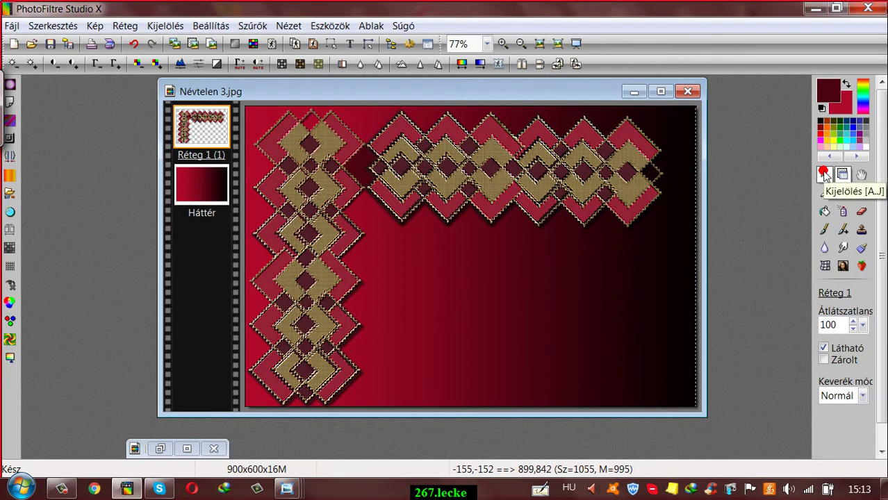
pyautogui.click(187, 192)
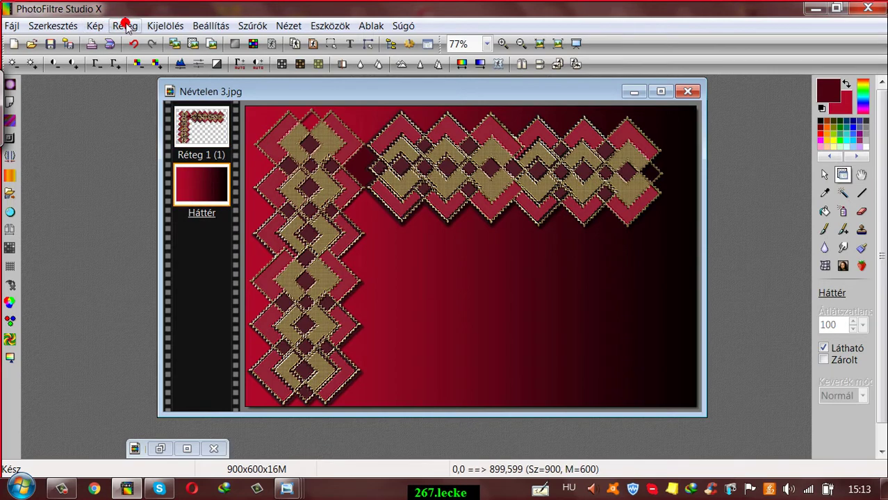
pyautogui.click(125, 26)
pyautogui.click(133, 58)
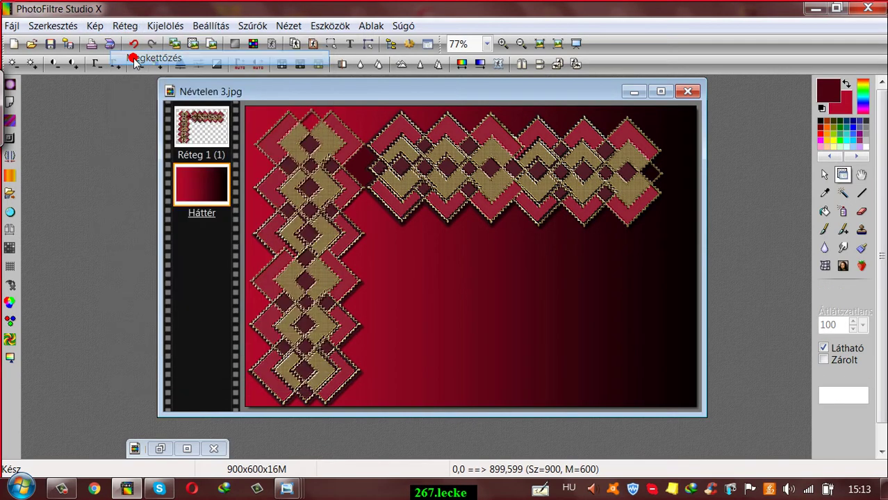
# Step: Merge the motif layer Réteg 1 into the background copy and fill the open end diamonds of both bands with dark red
pyautogui.click(193, 130)
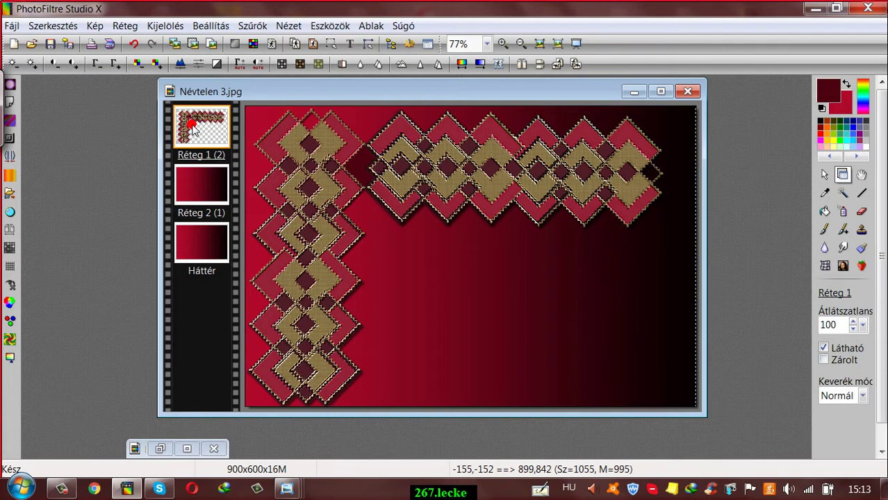
pyautogui.rightClick(192, 121)
pyautogui.click(231, 330)
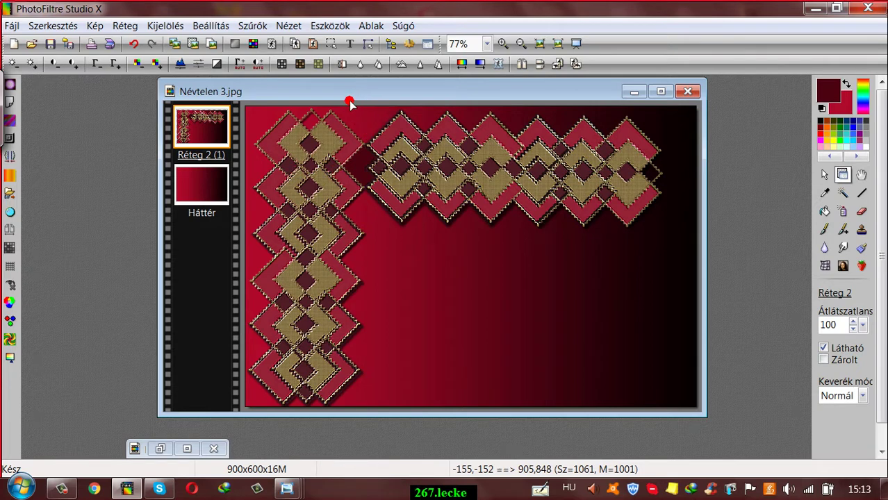
pyautogui.click(823, 213)
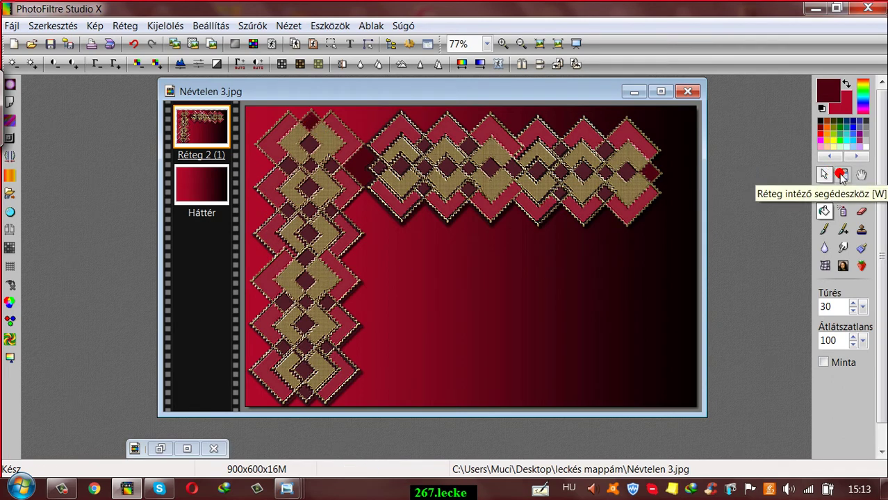
pyautogui.click(841, 175)
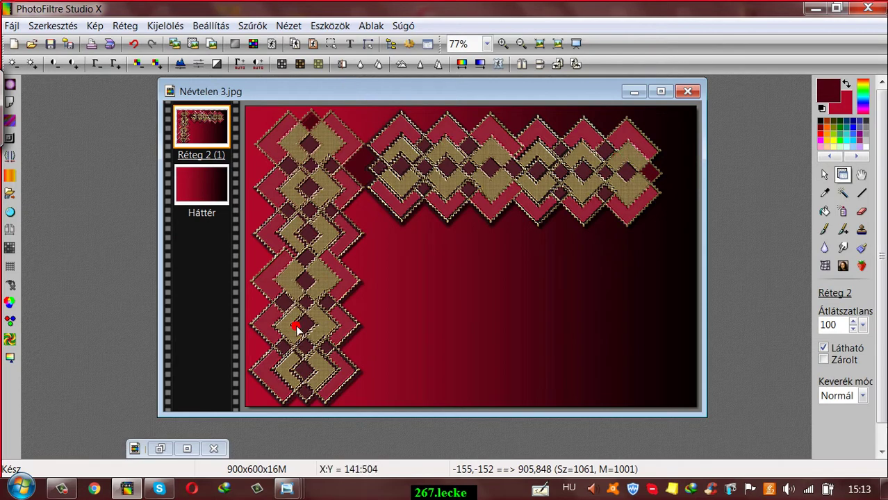
pyautogui.click(255, 26)
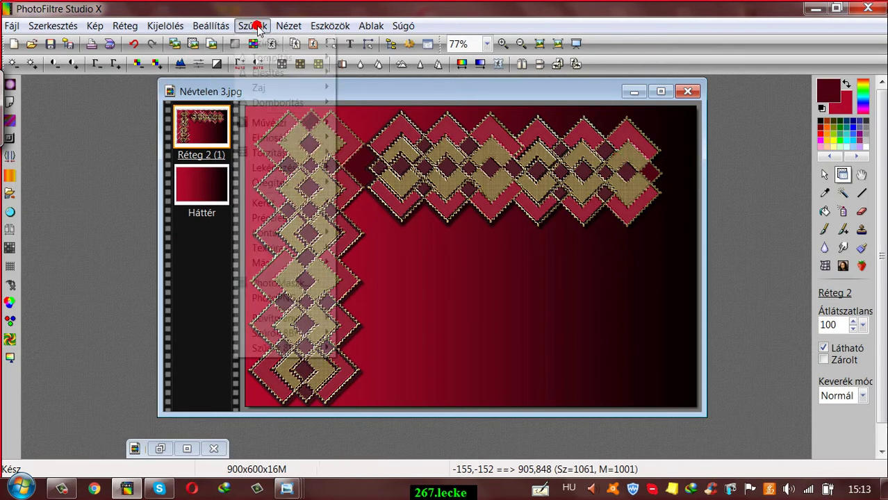
pyautogui.moveTo(288, 335)
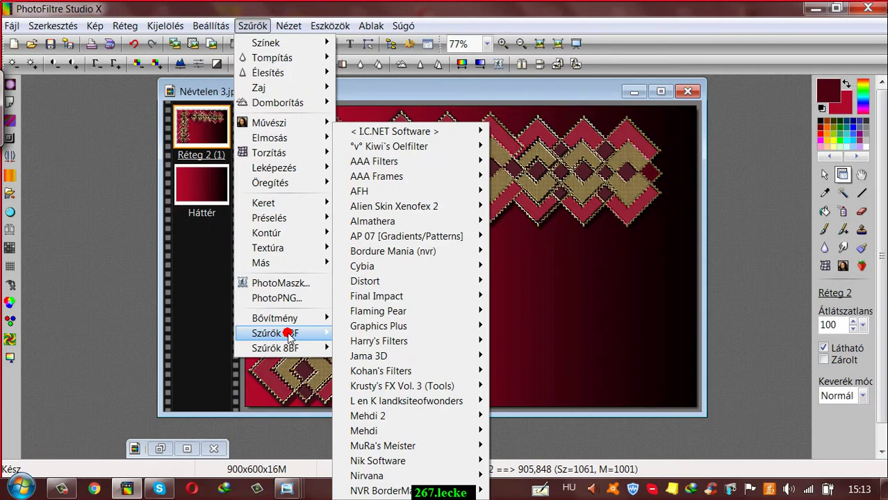
pyautogui.moveTo(375, 310)
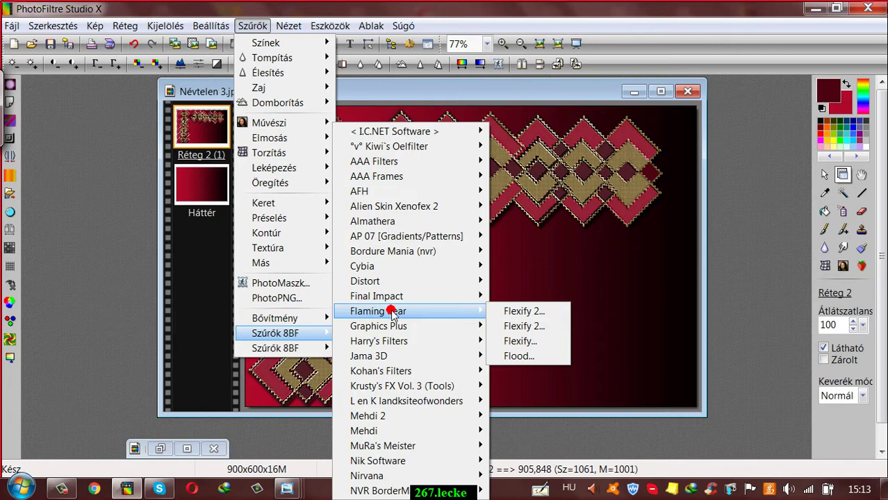
pyautogui.click(526, 326)
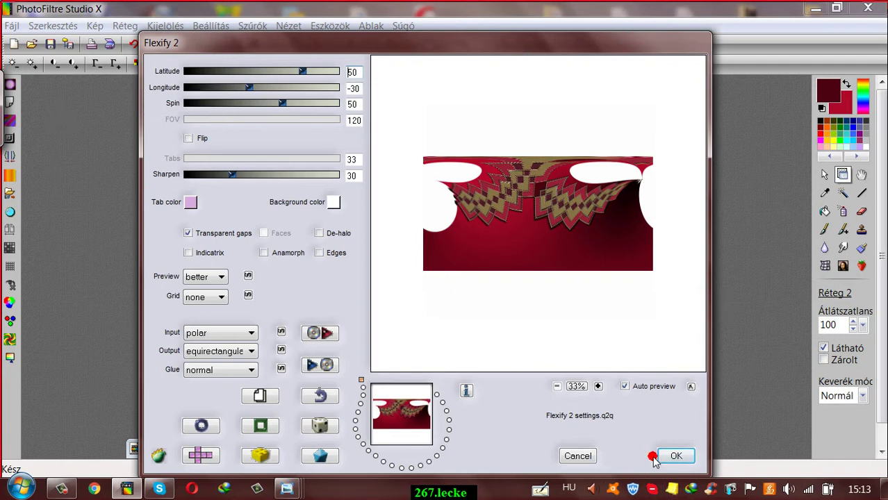
pyautogui.click(579, 459)
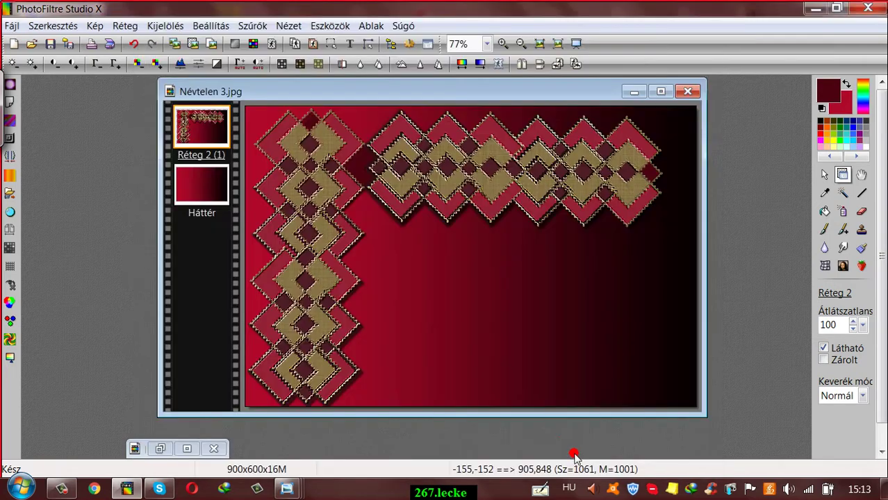
pyautogui.moveTo(275, 90); pyautogui.dragTo(261, 101)
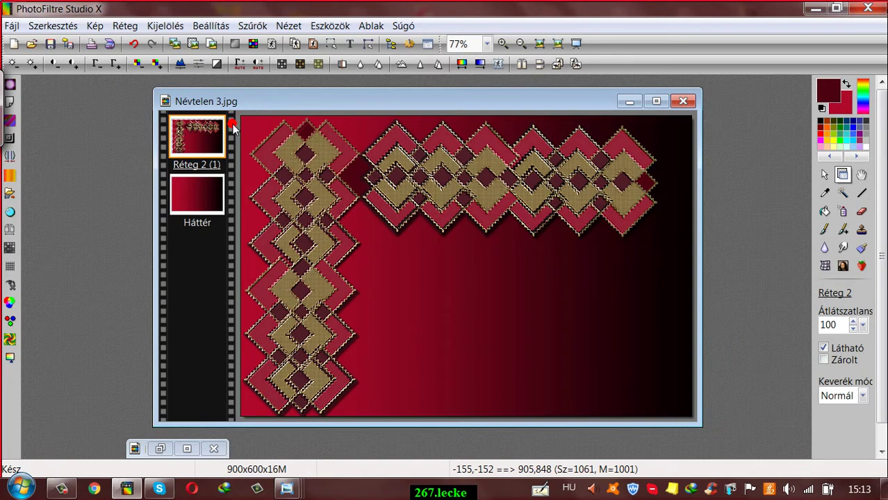
pyautogui.moveTo(268, 103); pyautogui.dragTo(279, 107)
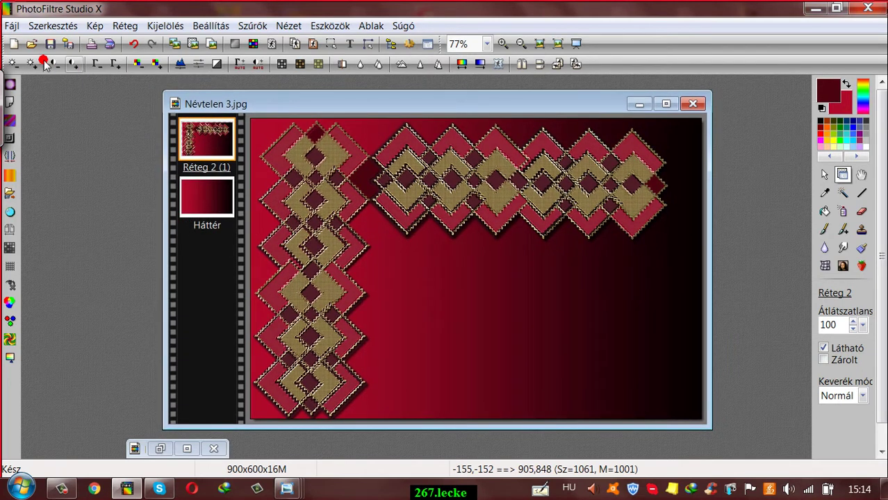
pyautogui.click(160, 449)
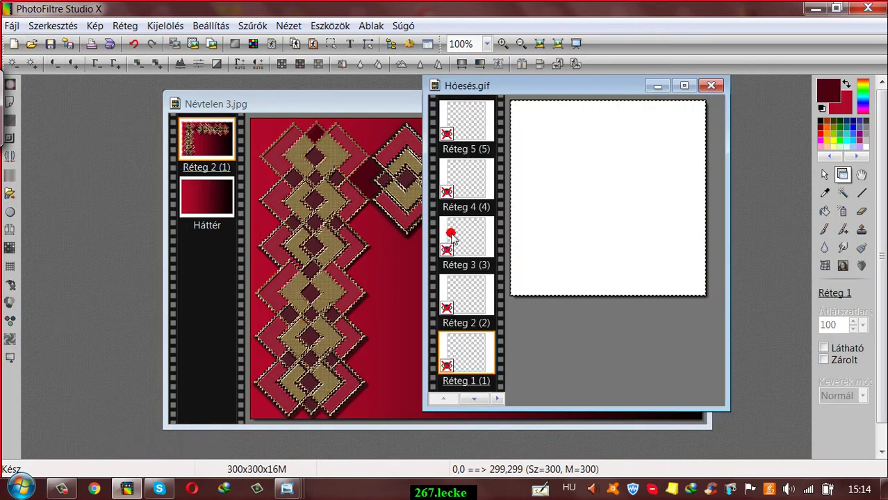
pyautogui.click(657, 86)
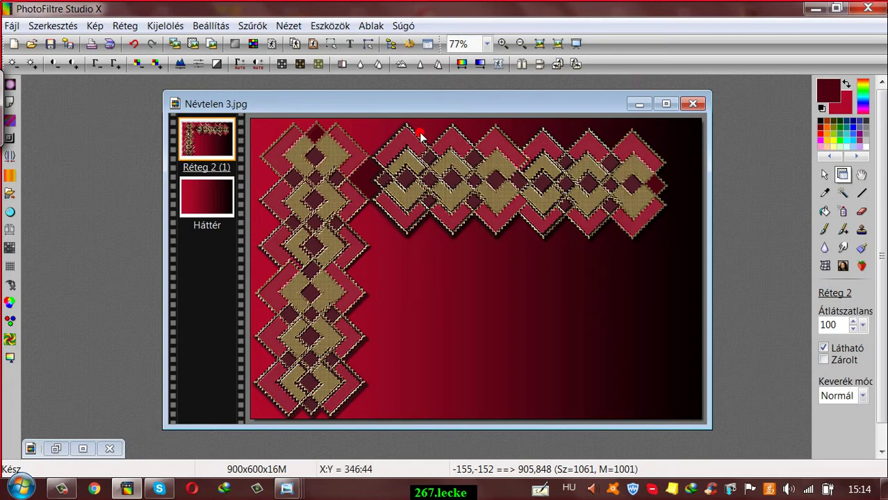
pyautogui.click(252, 26)
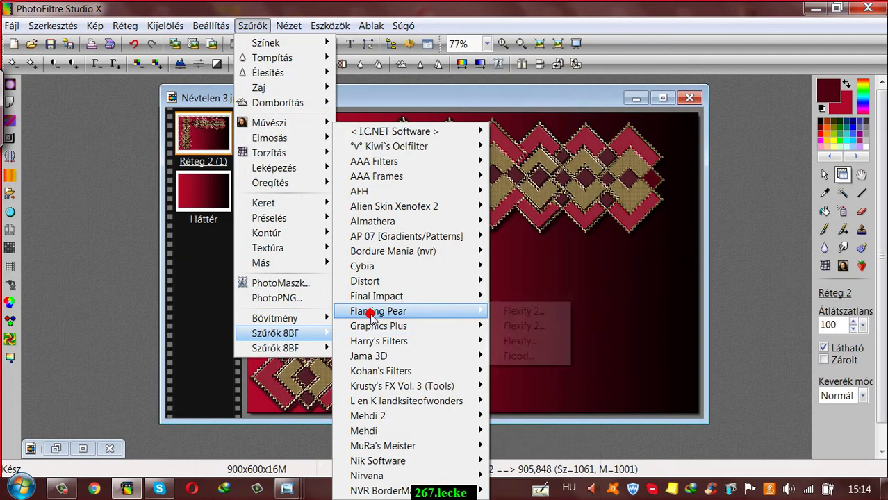
pyautogui.moveTo(375, 311)
pyautogui.click(512, 312)
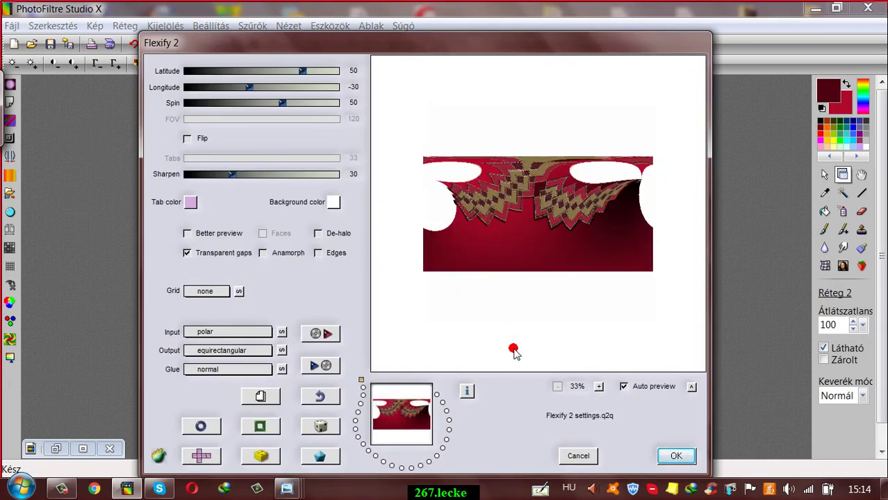
pyautogui.click(571, 455)
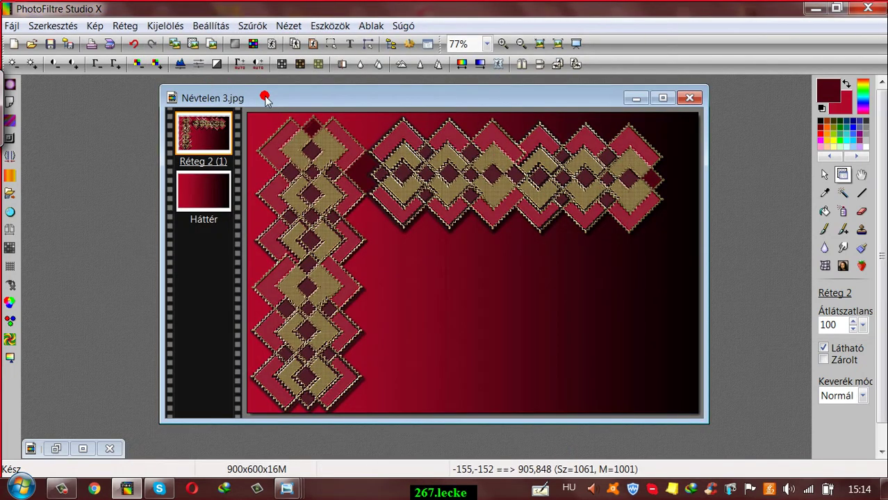
# Step: Save the layered image to the desktop (Asztal) as Névtelen 3 in PhotoFiltre .pfi format with compression, replacing the existing file
pyautogui.click(9, 26)
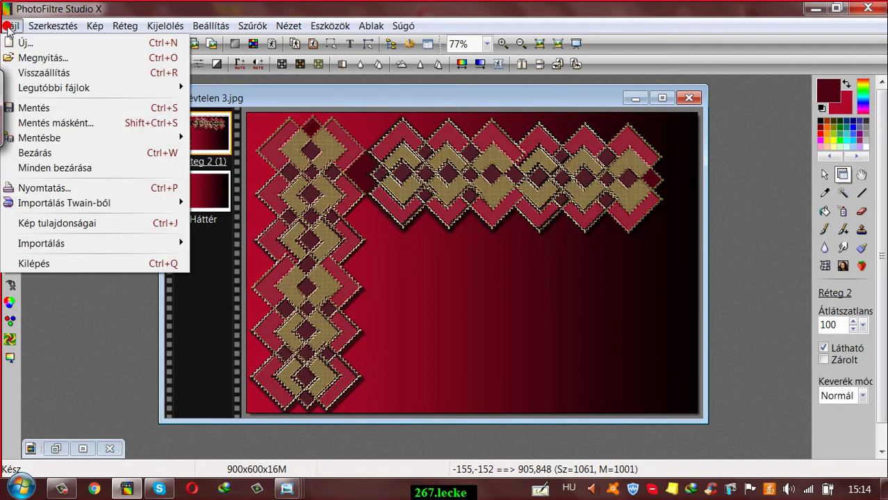
pyautogui.click(48, 124)
pyautogui.click(162, 196)
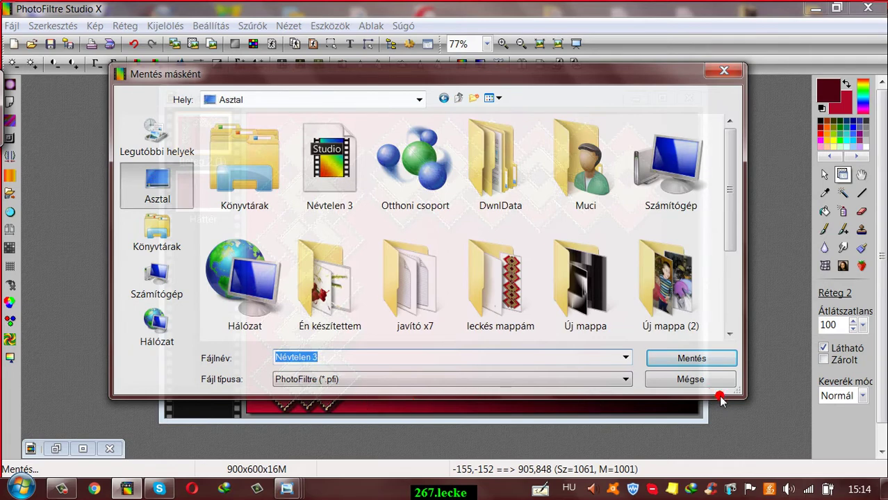
pyautogui.click(705, 359)
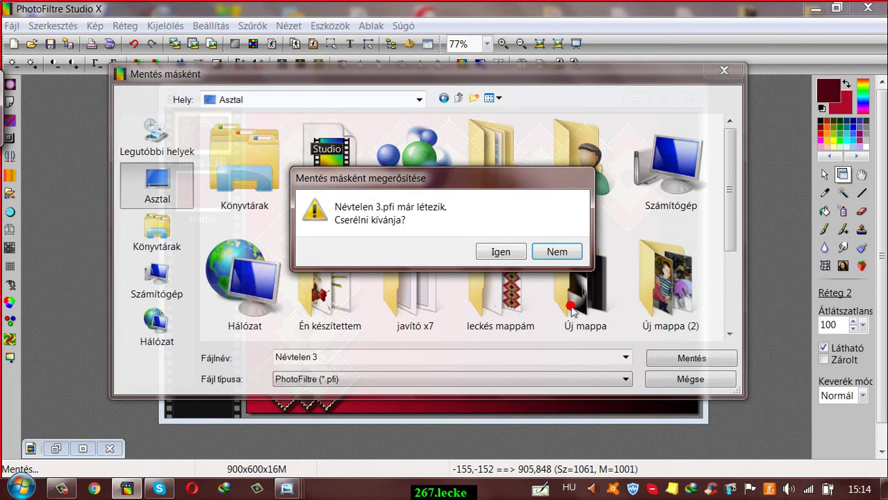
pyautogui.click(499, 254)
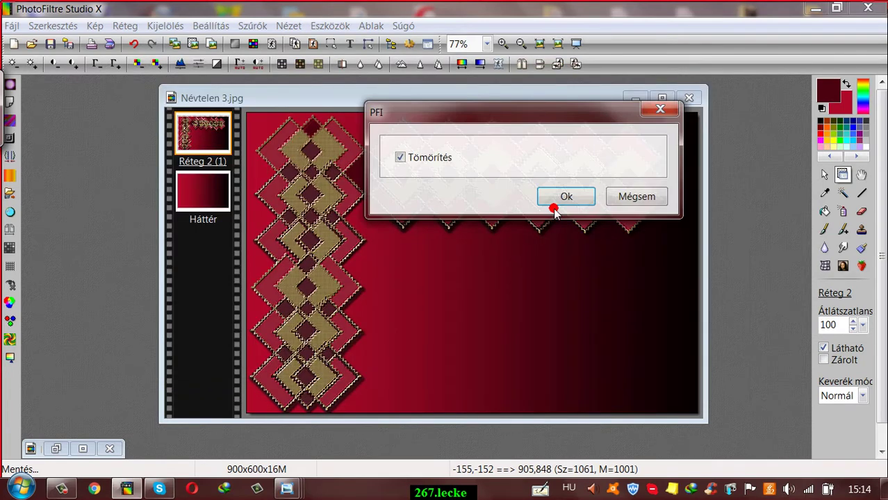
pyautogui.click(567, 199)
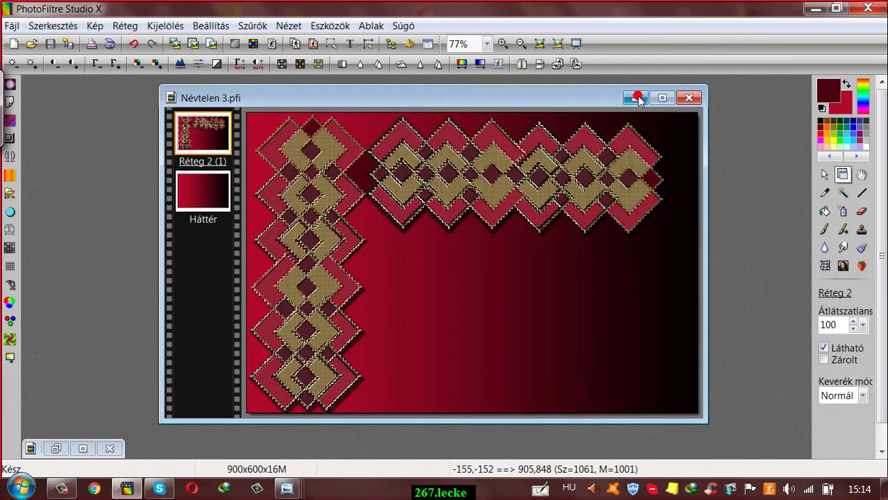
# Step: Minimize the image and try to open the saved Névtelen 3 file from the desktop
pyautogui.click(636, 99)
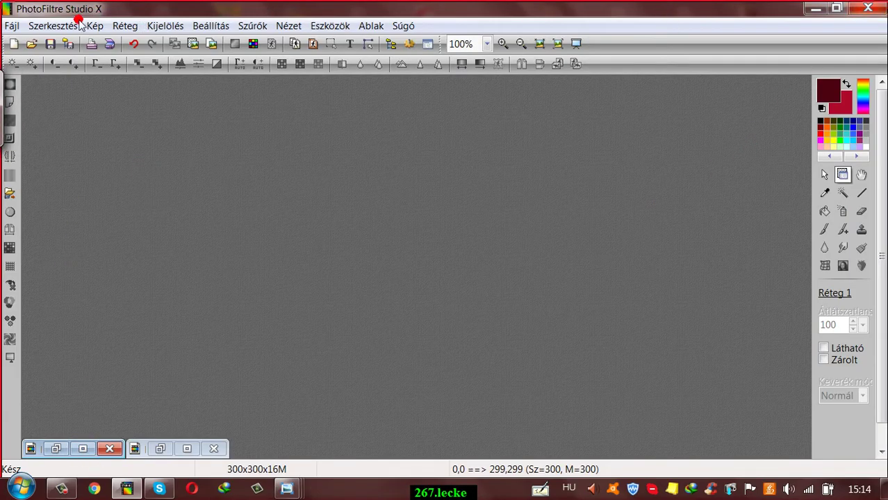
pyautogui.click(32, 44)
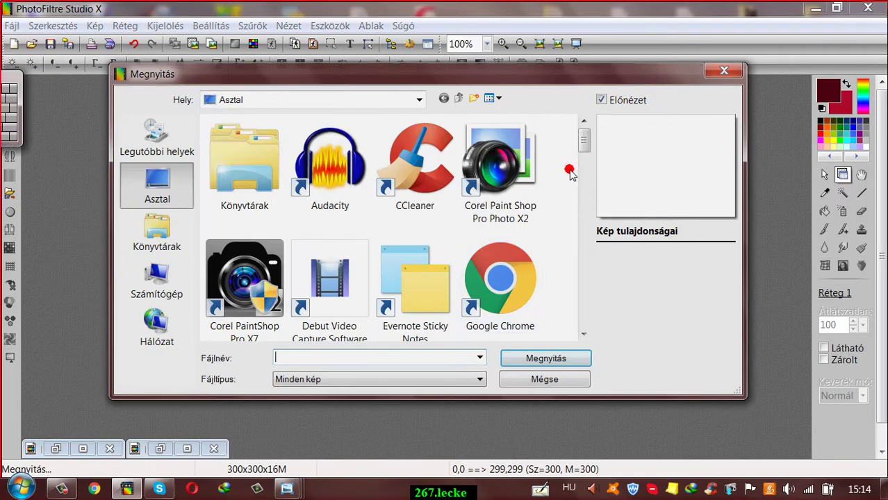
pyautogui.moveTo(584, 139); pyautogui.dragTo(581, 258)
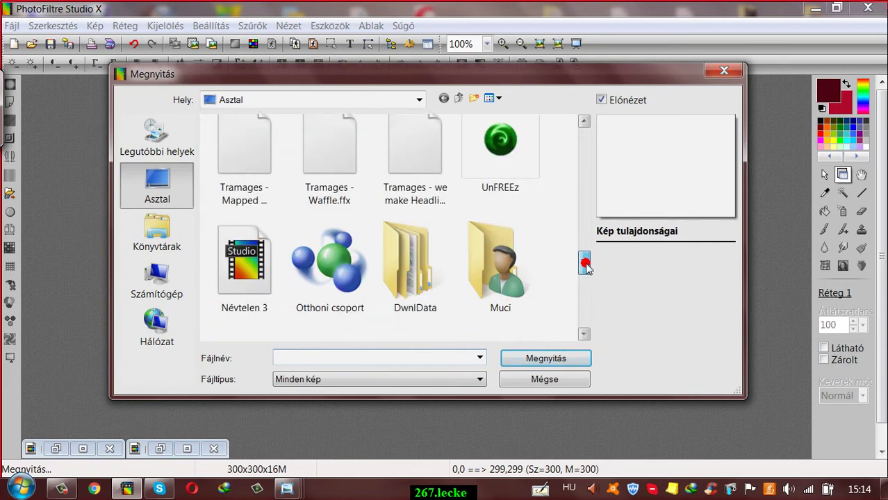
pyautogui.click(245, 268)
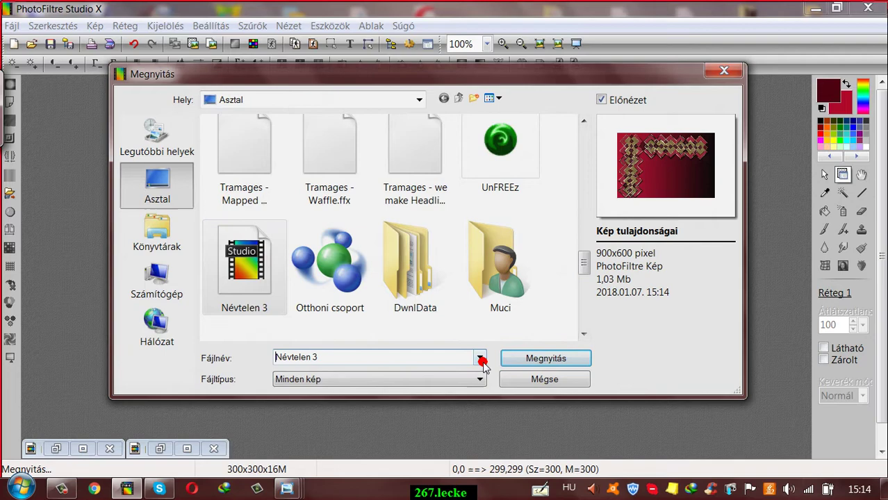
pyautogui.click(526, 360)
pyautogui.click(594, 293)
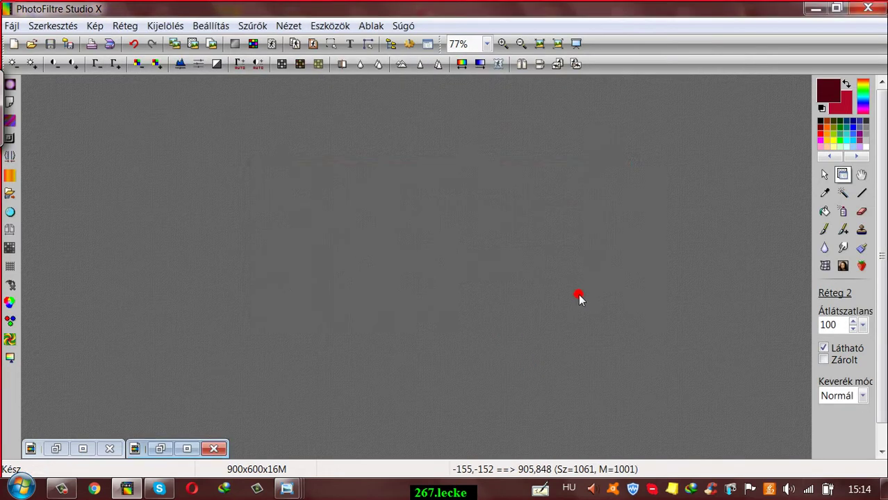
# Step: Close Névtelen 3.pfi, reopen it from the desktop and select its Réteg 2 layer
pyautogui.click(162, 448)
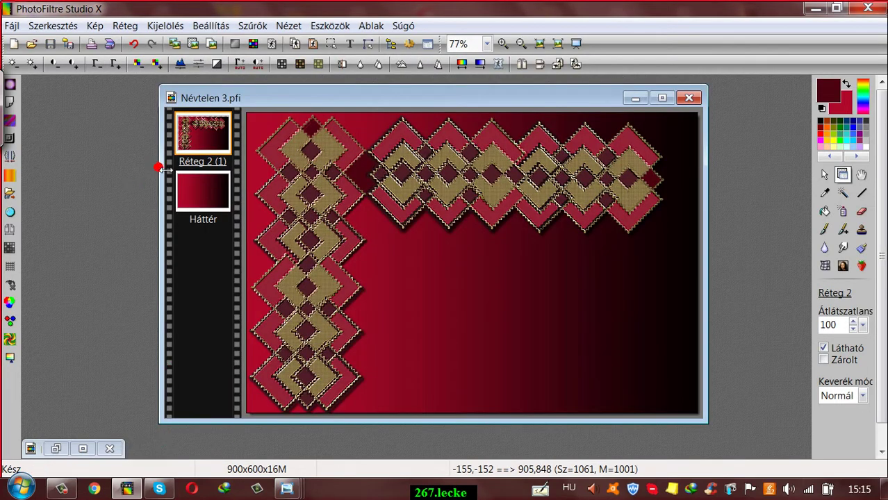
pyautogui.click(689, 98)
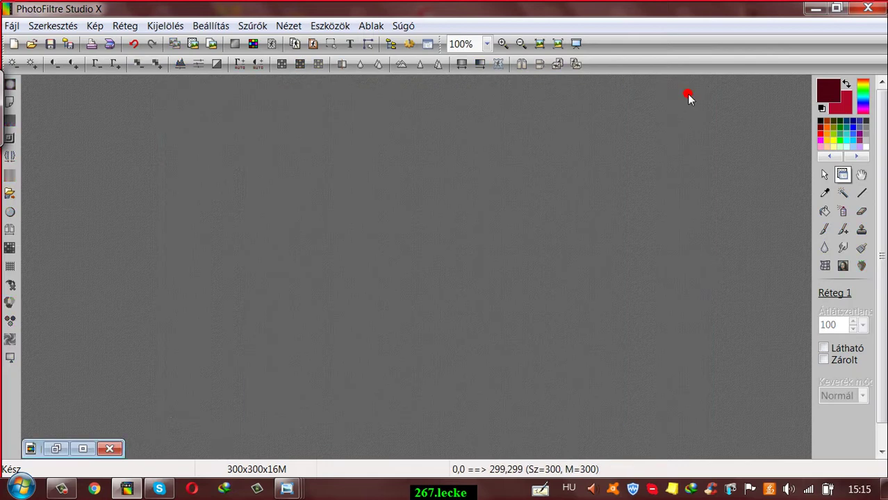
pyautogui.click(32, 43)
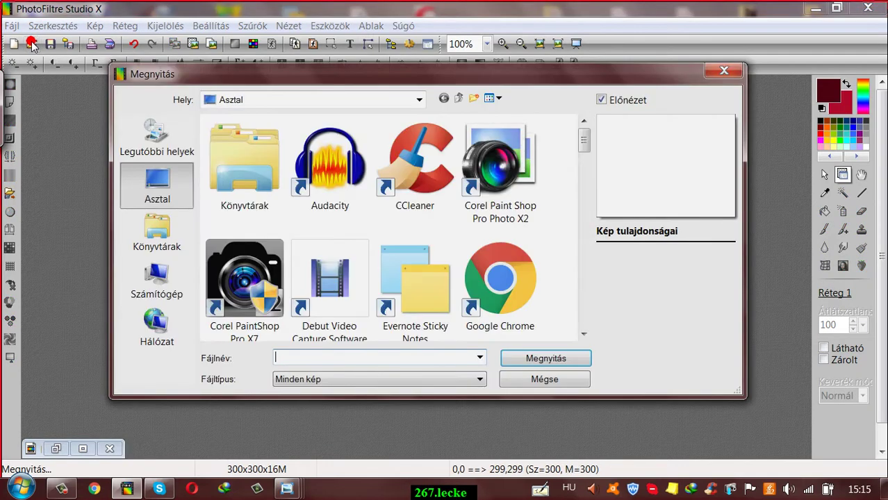
pyautogui.moveTo(583, 133); pyautogui.dragTo(545, 272)
pyautogui.click(245, 250)
pyautogui.click(535, 359)
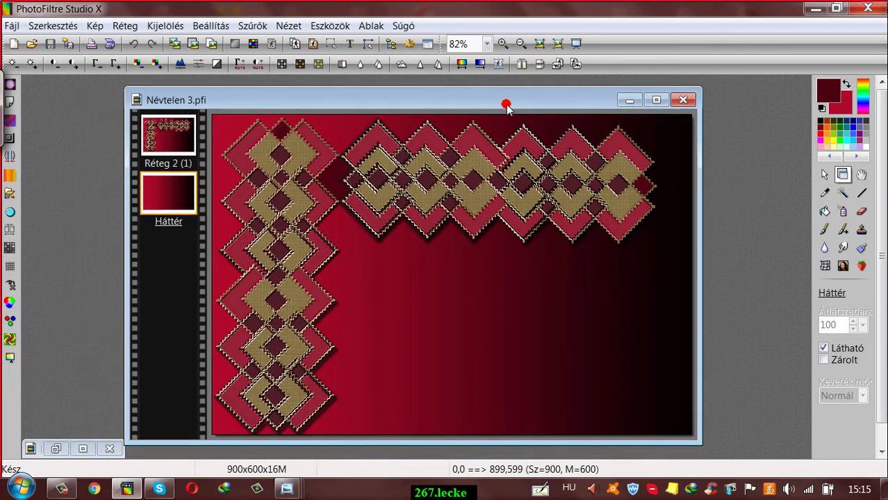
pyautogui.moveTo(506, 104); pyautogui.dragTo(518, 92)
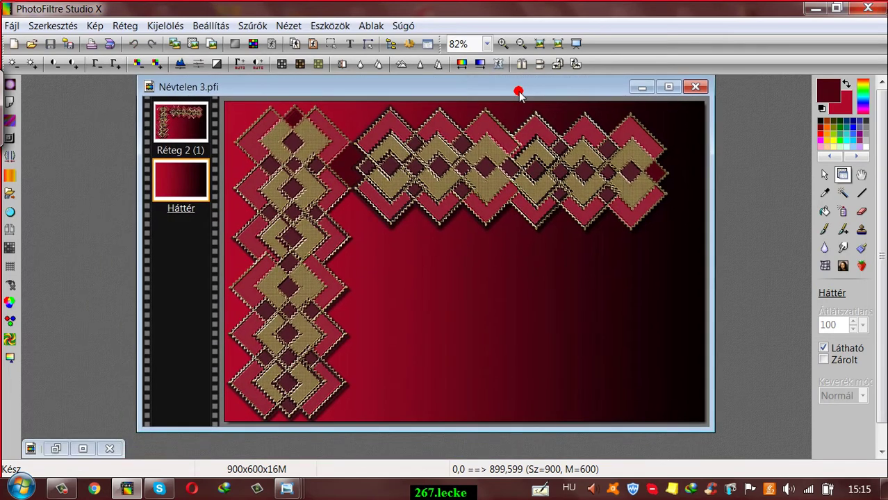
pyautogui.click(189, 120)
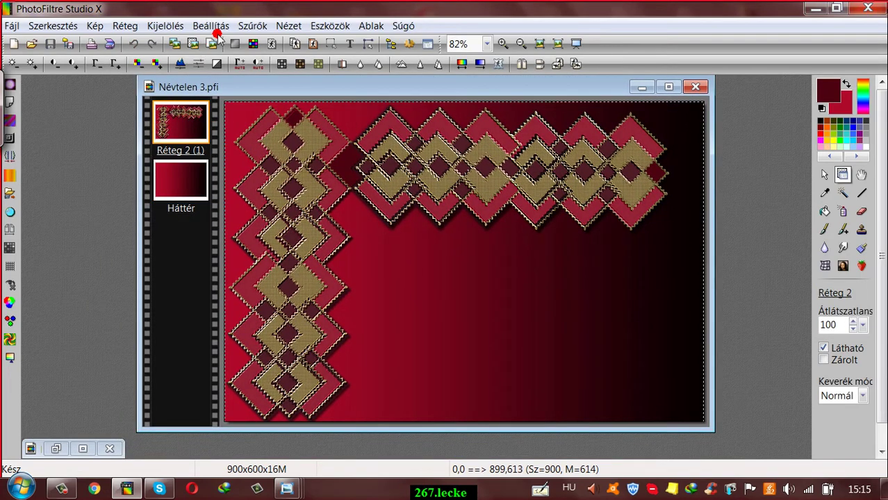
# Step: Apply the Flaming Pear Flexify 2 filter to Réteg 2 with latitude 50, longitude -30, spin 50, polar input and equirectangular output
pyautogui.click(259, 24)
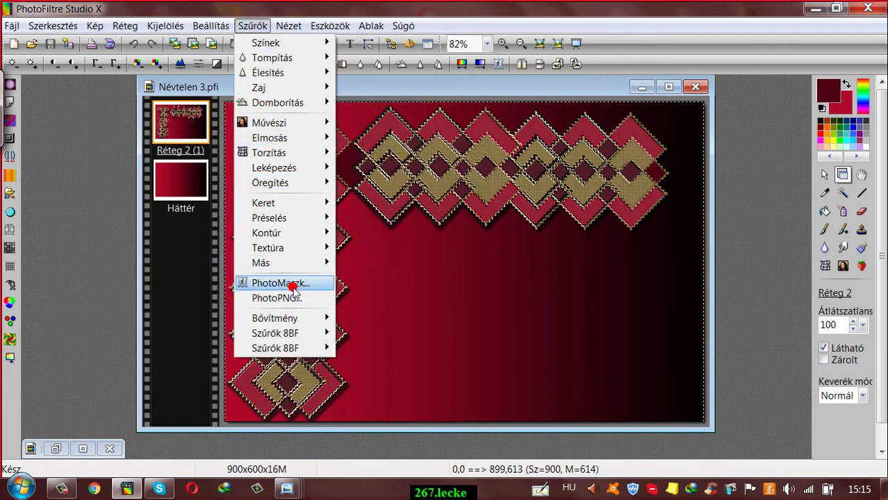
pyautogui.moveTo(299, 335)
pyautogui.moveTo(367, 313)
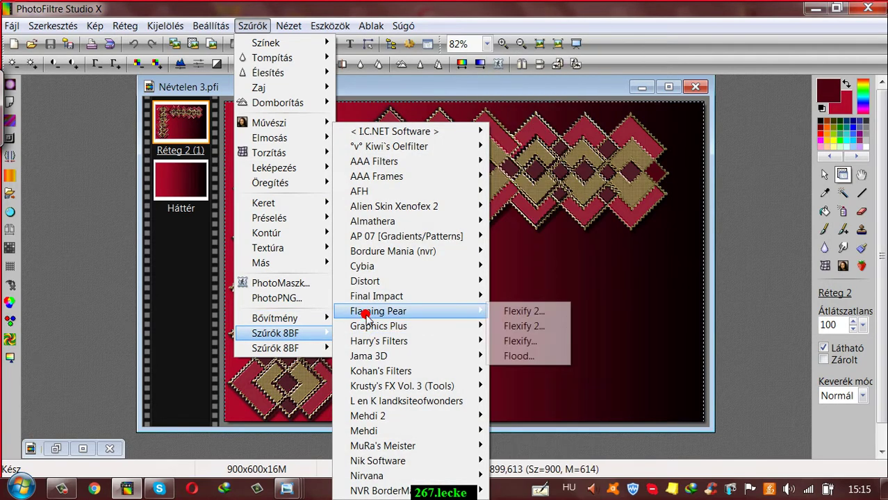
pyautogui.click(525, 311)
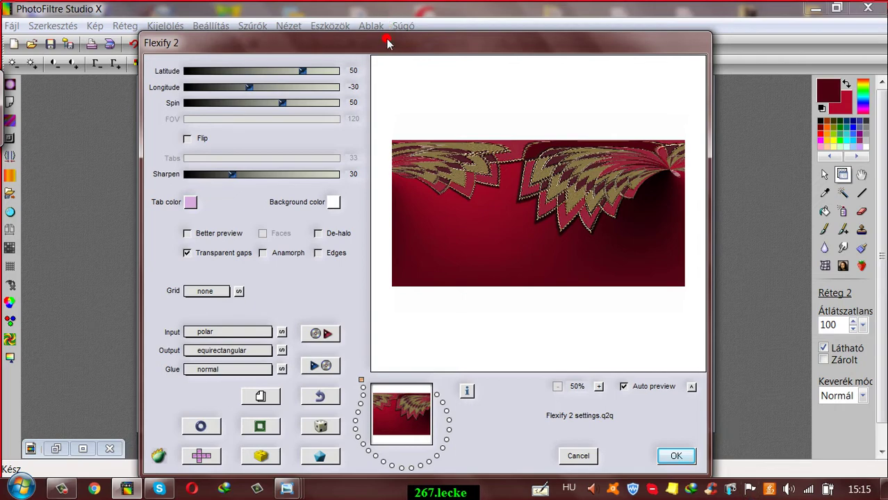
pyautogui.moveTo(388, 43); pyautogui.dragTo(383, 18)
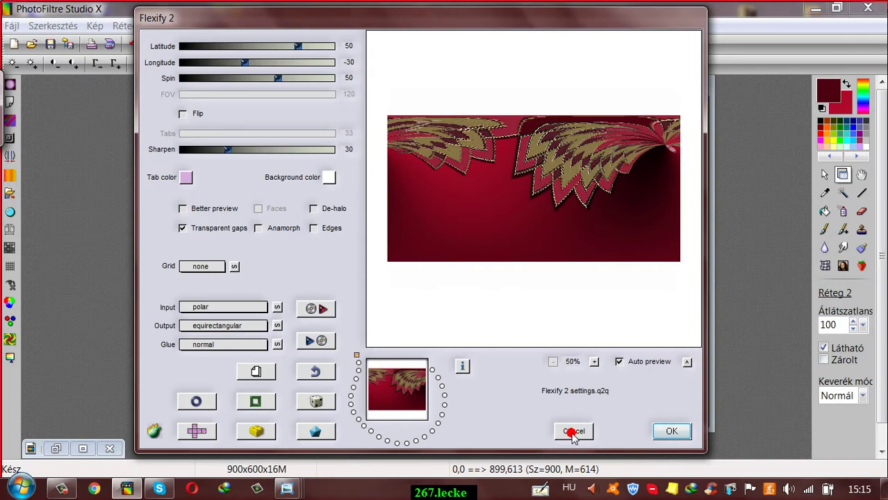
pyautogui.click(672, 432)
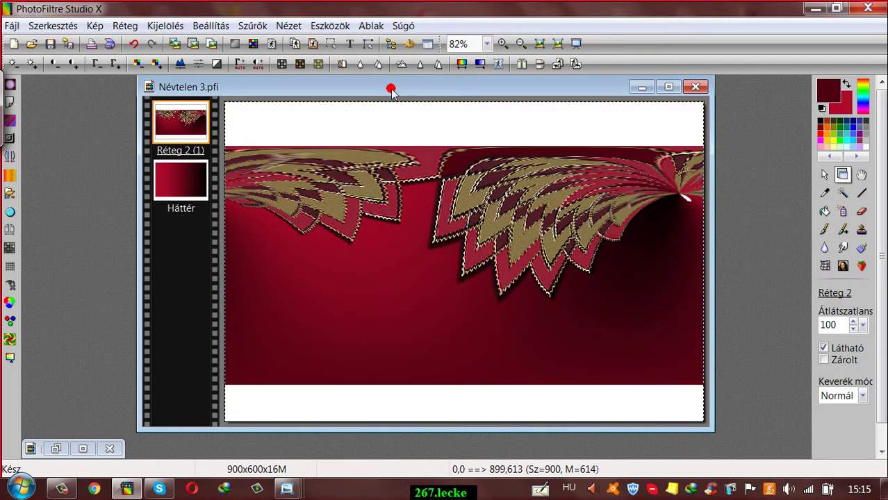
pyautogui.moveTo(386, 84)
pyautogui.mouseDown()
pyautogui.moveTo(397, 98)
pyautogui.moveTo(389, 89)
pyautogui.mouseUp()
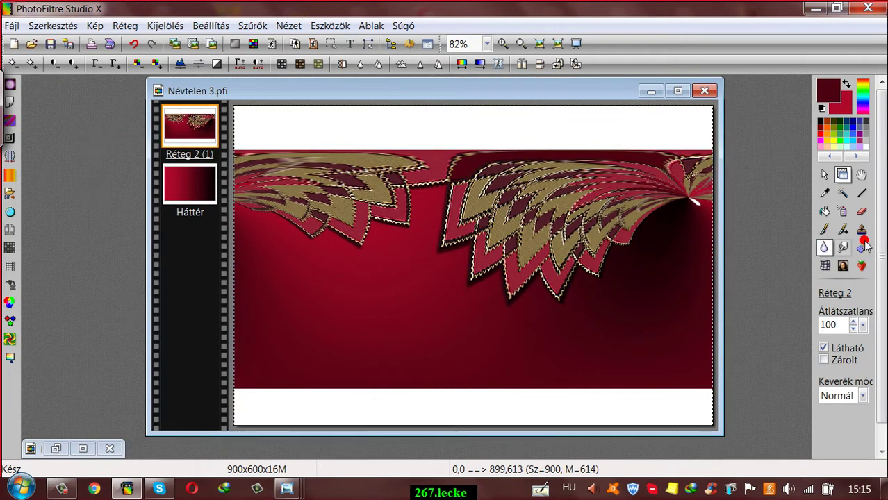
# Step: Select the white strips above and below the distorted pattern with the Magic wand at tolerance 30 and cut them out
pyautogui.click(845, 193)
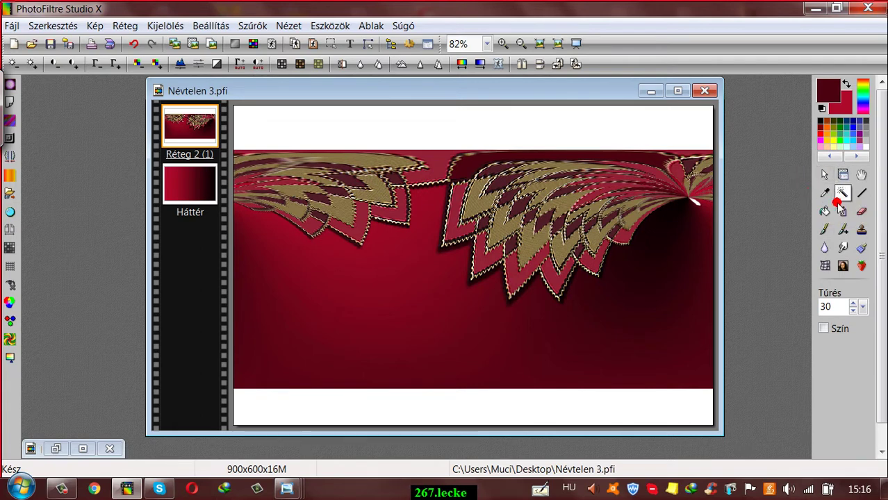
pyautogui.click(490, 130)
pyautogui.rightClick(490, 131)
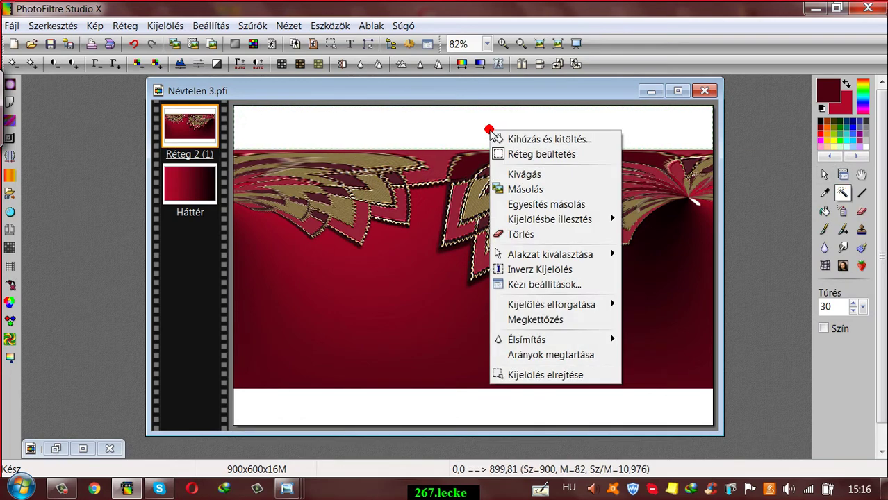
pyautogui.click(539, 179)
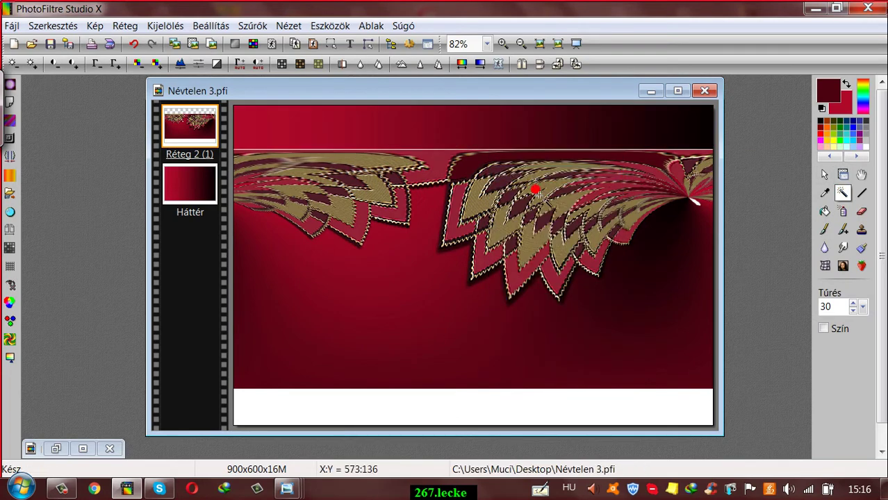
pyautogui.rightClick(472, 400)
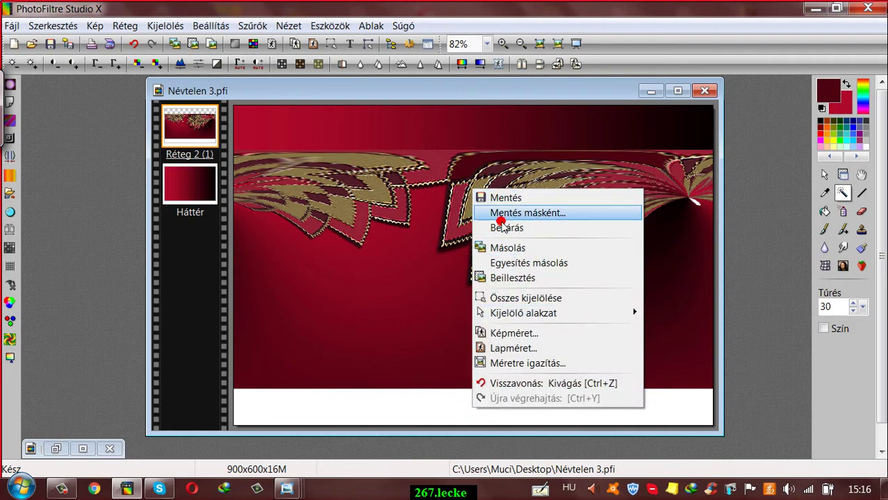
pyautogui.click(416, 409)
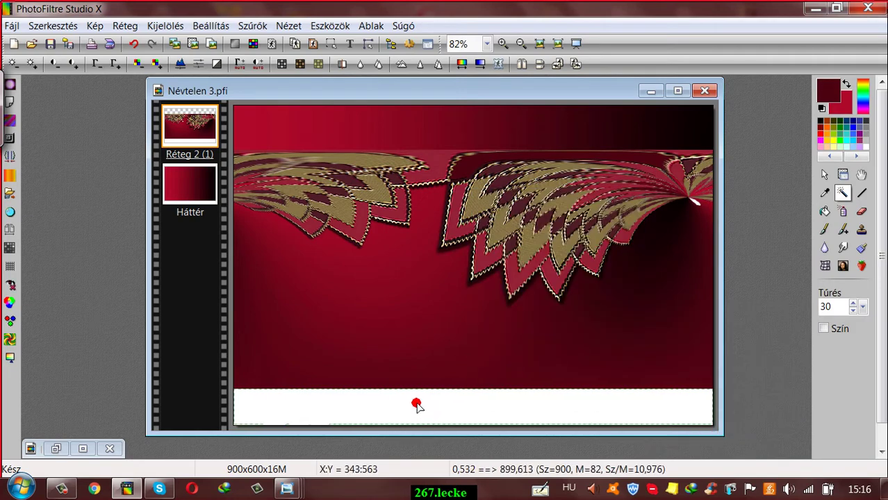
pyautogui.rightClick(416, 405)
pyautogui.click(452, 192)
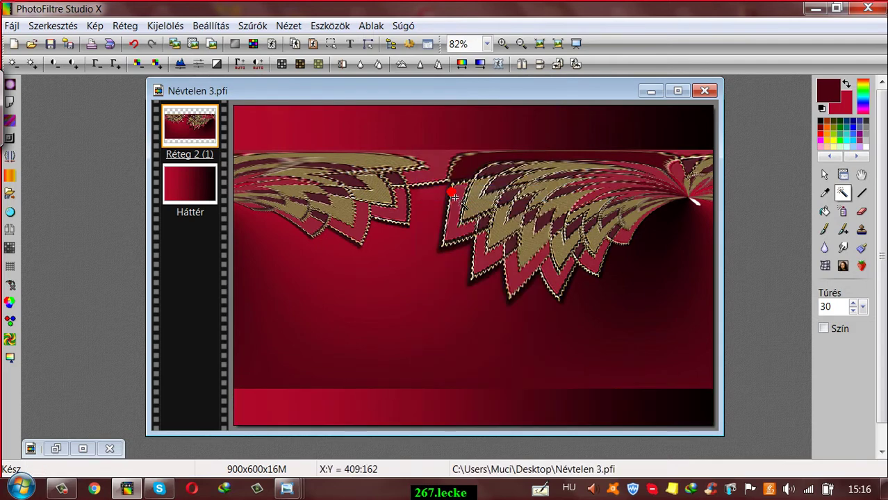
# Step: Cut out the rounded red area below the left fringe, hide the Háttér layer and return to Réteg 2 with the Magic wand
pyautogui.rightClick(392, 273)
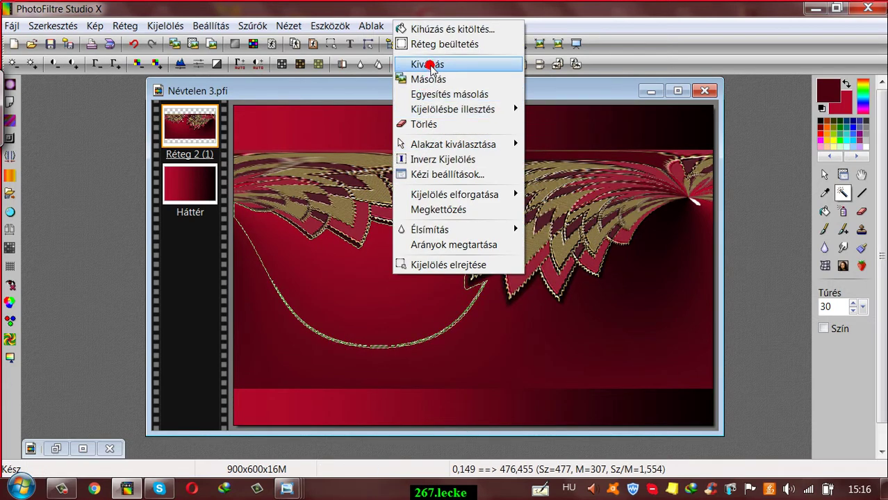
pyautogui.click(429, 64)
pyautogui.rightClick(179, 183)
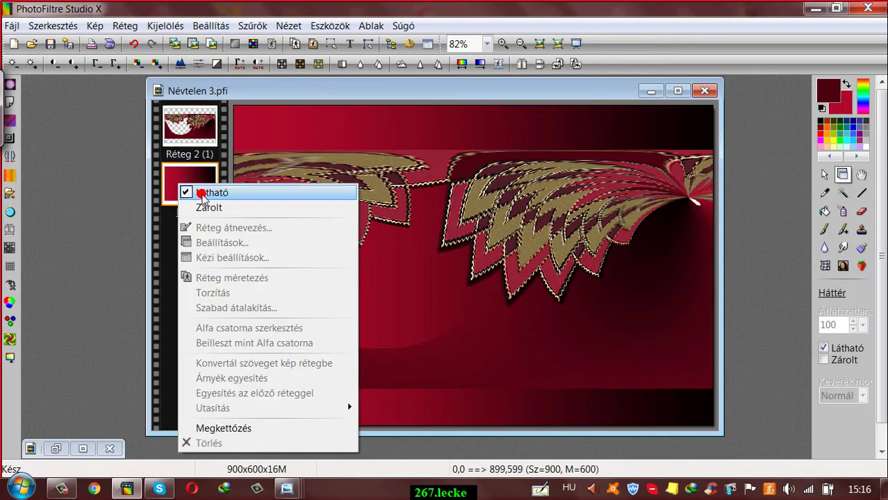
pyautogui.click(201, 194)
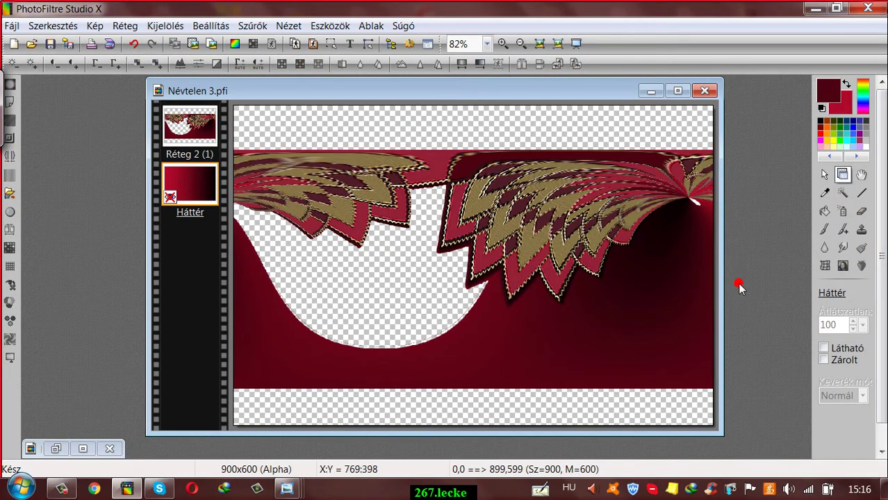
pyautogui.click(212, 127)
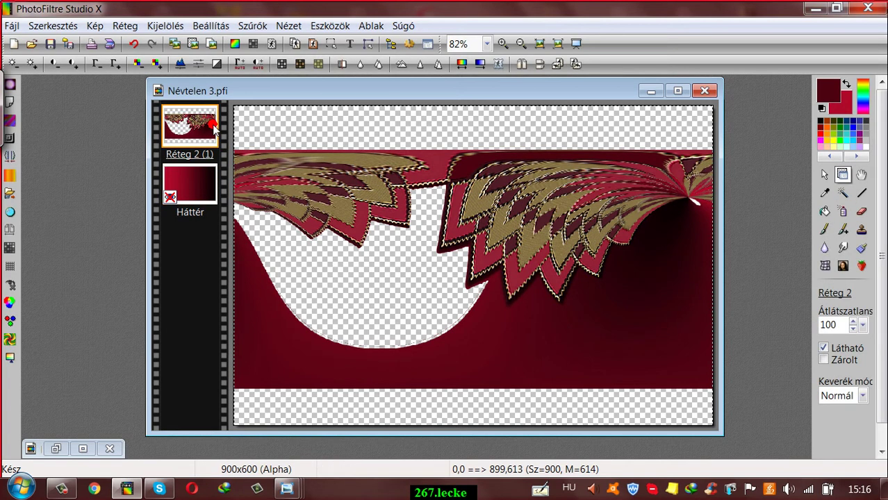
pyautogui.click(843, 192)
# Step: Try to cut out the dark area beneath the right fringe with the Magic wand, and undo the cut
pyautogui.click(690, 291)
pyautogui.rightClick(690, 291)
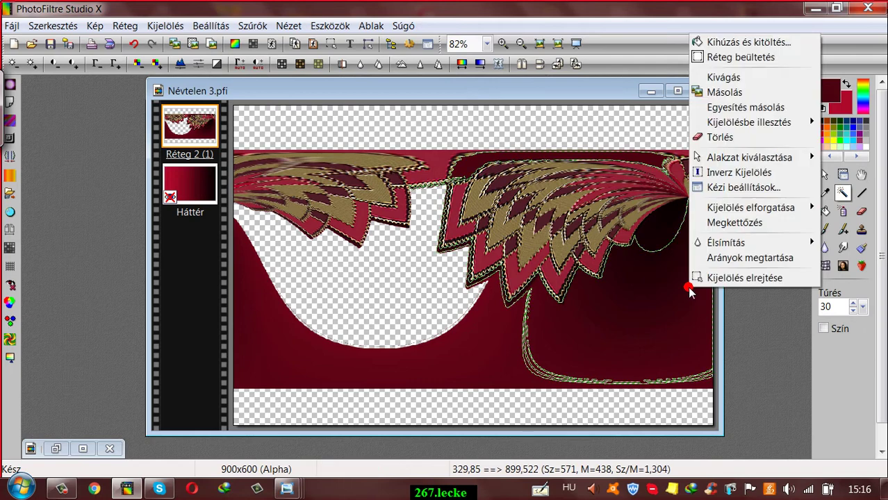
pyautogui.click(716, 76)
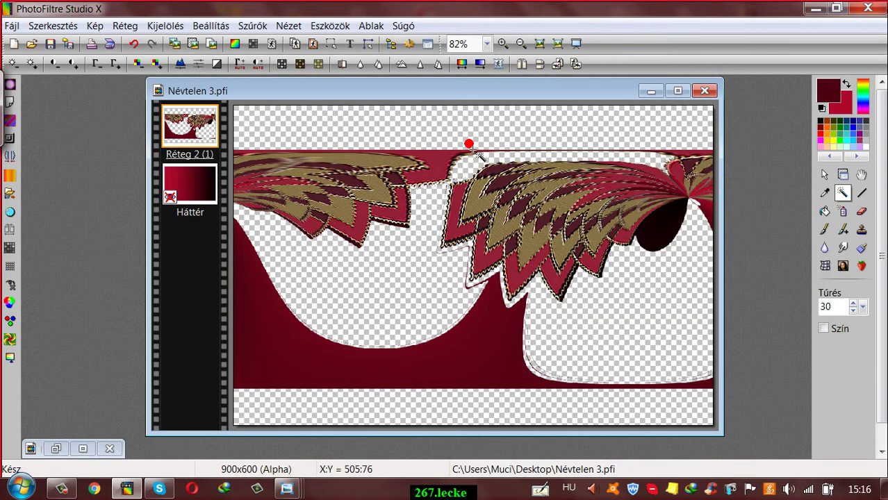
pyautogui.click(133, 43)
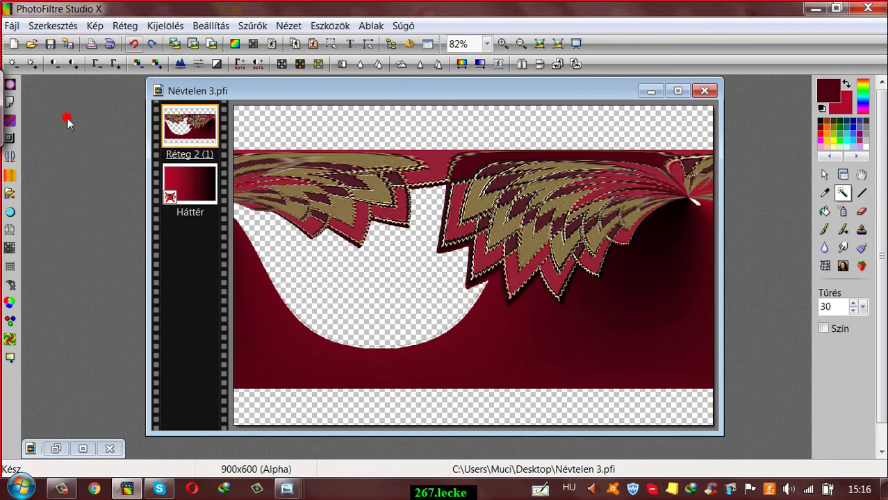
# Step: Select the dark red area along the lower part of the pattern and cut it out
pyautogui.click(257, 314)
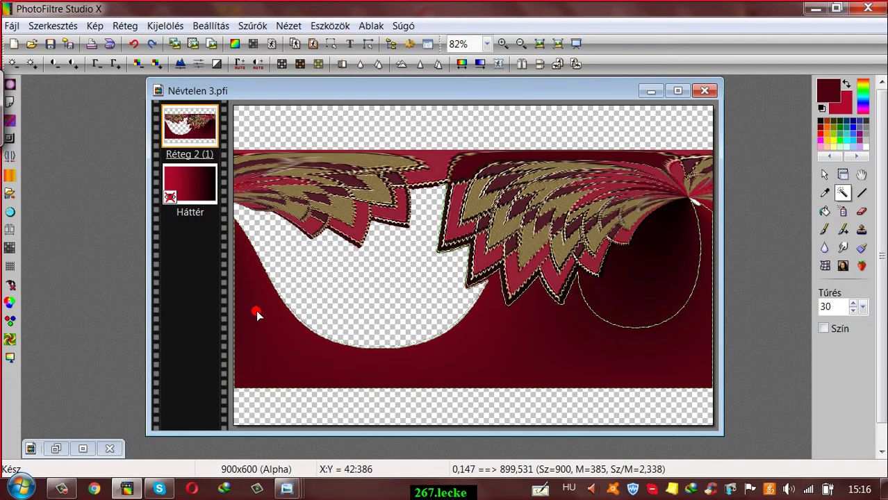
pyautogui.rightClick(255, 312)
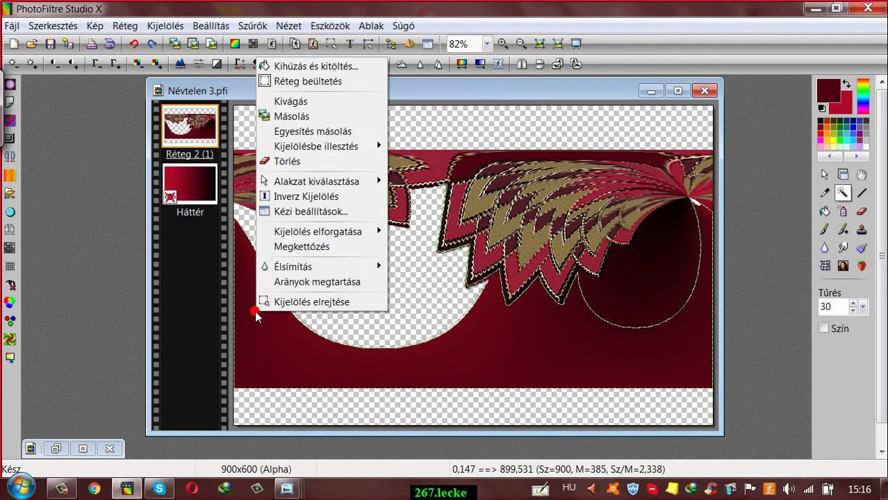
pyautogui.click(302, 102)
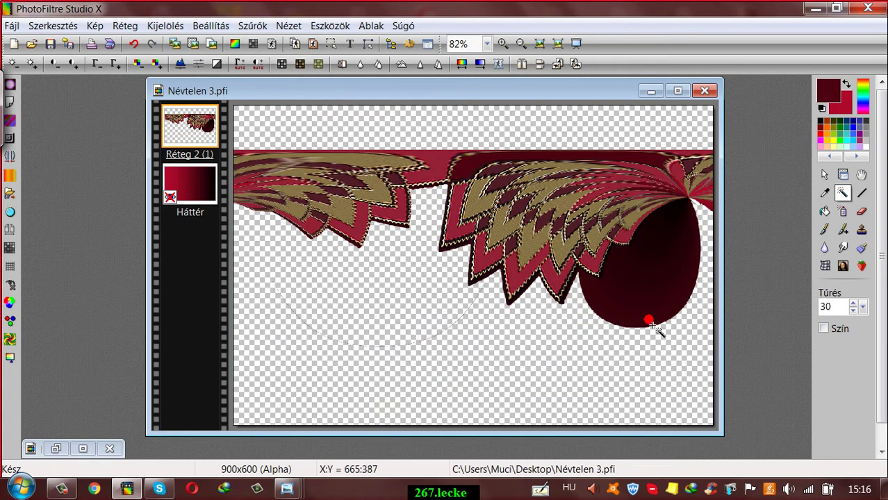
# Step: Try to isolate the dark oval beneath the right fringe with the Magic wand from several spots, and clear the selection
pyautogui.click(684, 242)
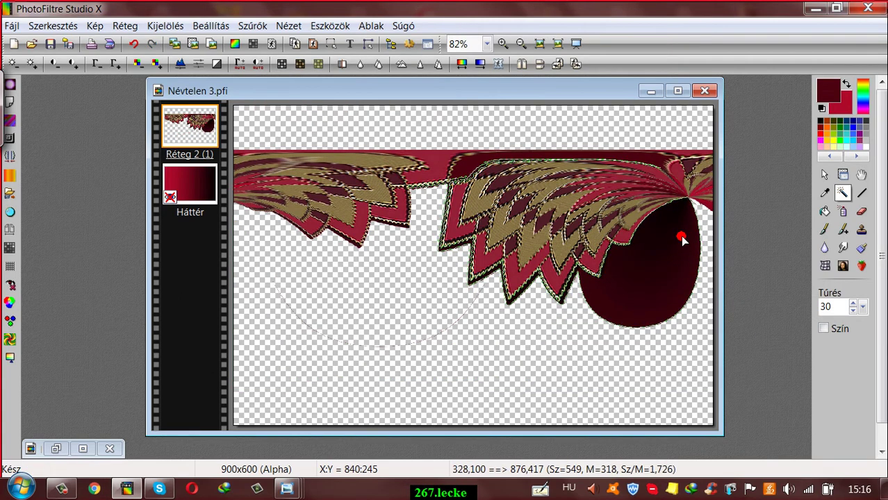
pyautogui.click(586, 354)
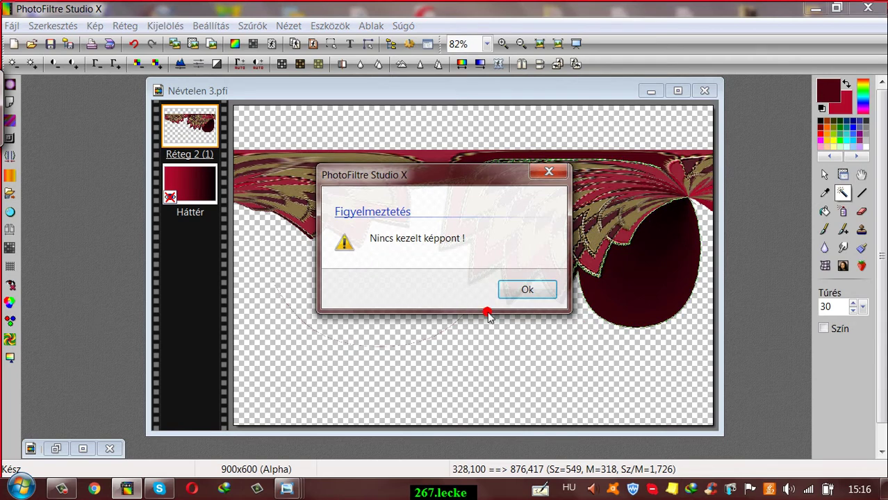
pyautogui.click(528, 294)
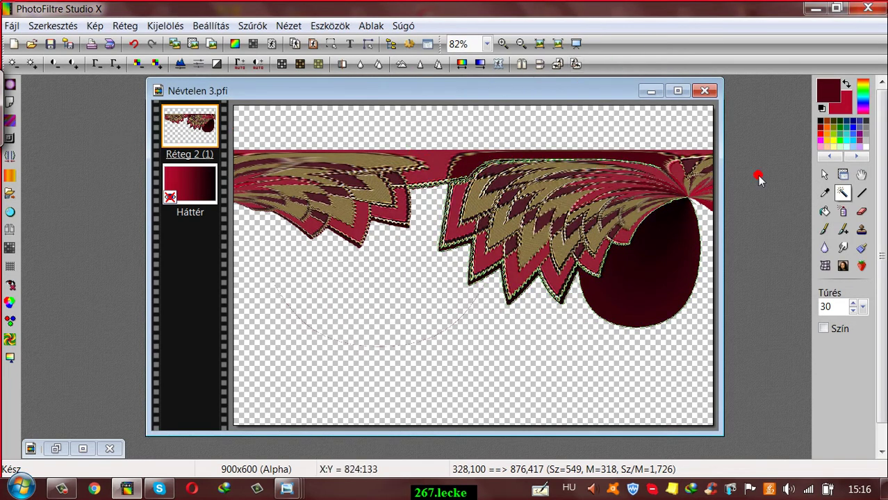
pyautogui.click(843, 174)
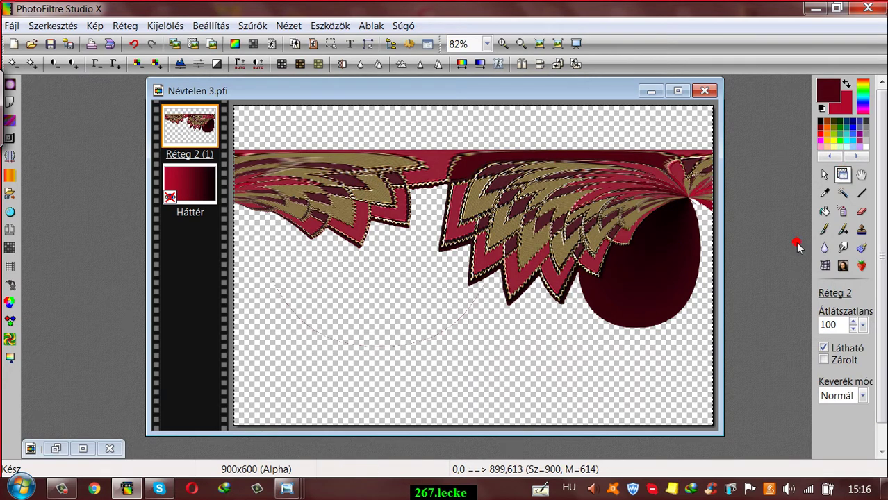
pyautogui.click(843, 193)
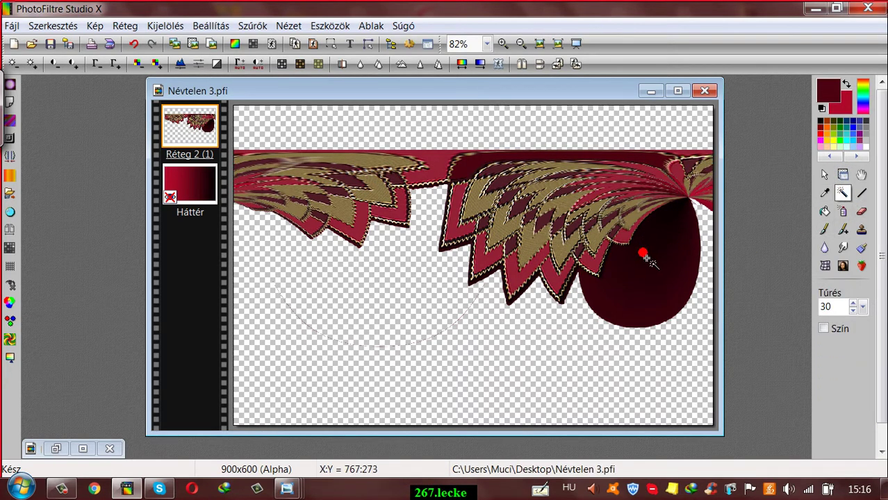
pyautogui.click(693, 209)
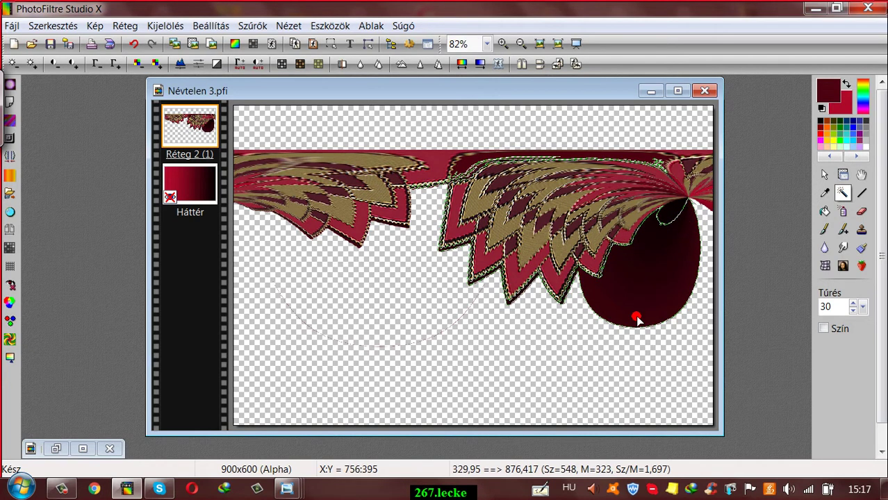
pyautogui.click(843, 175)
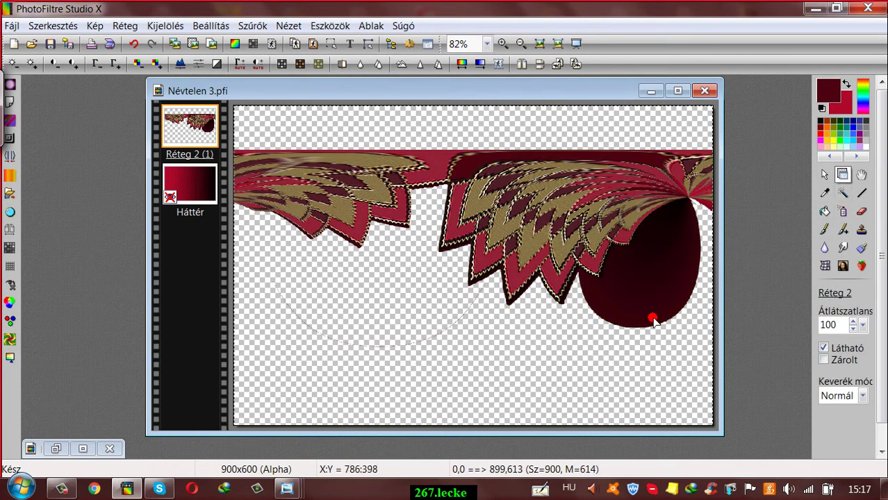
pyautogui.click(843, 192)
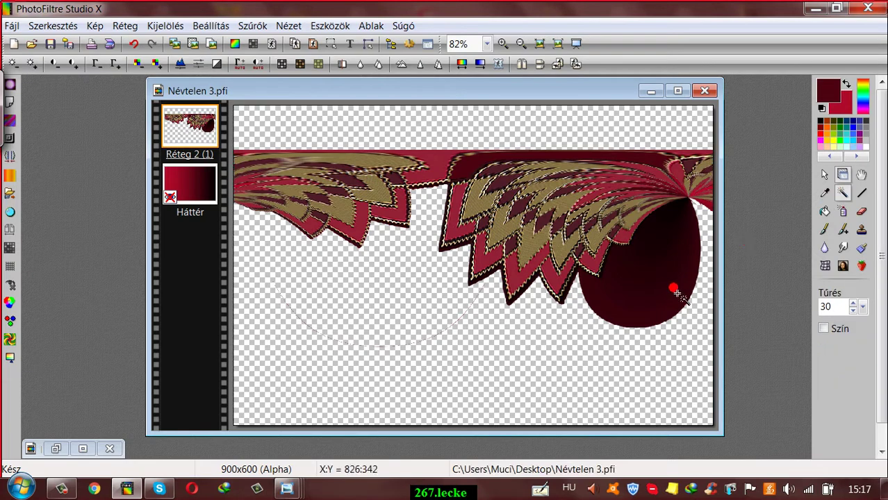
pyautogui.click(671, 288)
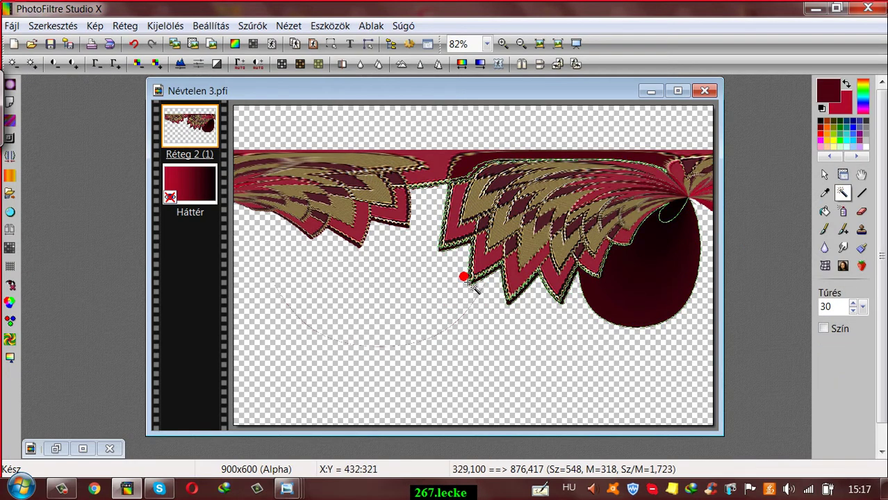
pyautogui.click(862, 211)
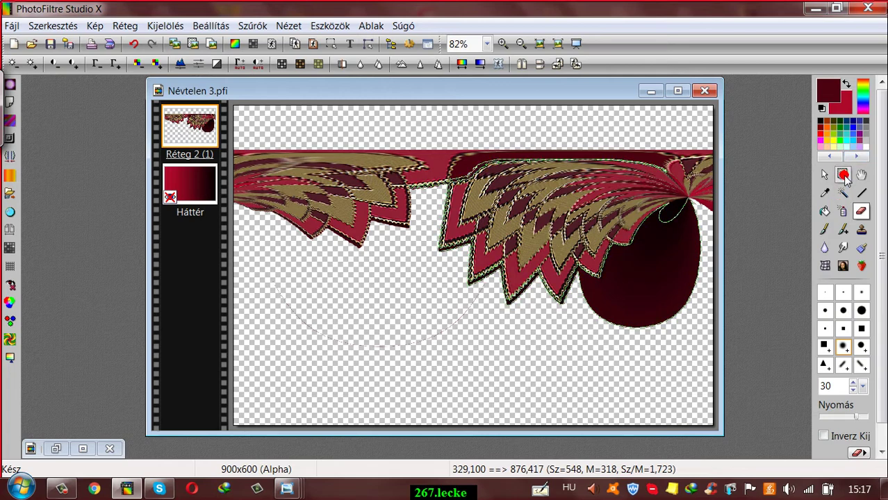
pyautogui.click(842, 174)
# Step: Erase most of the dark oval beneath the right fringe with the size 30 soft round eraser, following the fringe's edge
pyautogui.click(862, 211)
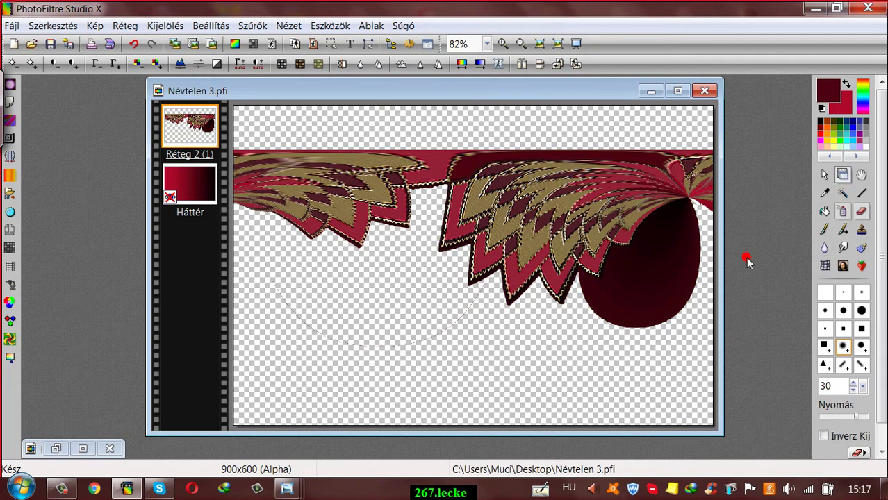
pyautogui.moveTo(692, 275)
pyautogui.mouseDown()
pyautogui.moveTo(603, 331)
pyautogui.moveTo(628, 289)
pyautogui.moveTo(674, 279)
pyautogui.moveTo(635, 329)
pyautogui.moveTo(687, 283)
pyautogui.moveTo(687, 241)
pyautogui.moveTo(692, 261)
pyautogui.mouseUp()
pyautogui.moveTo(694, 225)
pyautogui.mouseDown()
pyautogui.moveTo(683, 215)
pyautogui.moveTo(643, 256)
pyautogui.moveTo(688, 213)
pyautogui.moveTo(676, 215)
pyautogui.moveTo(604, 298)
pyautogui.moveTo(577, 286)
pyautogui.moveTo(586, 294)
pyautogui.mouseUp()
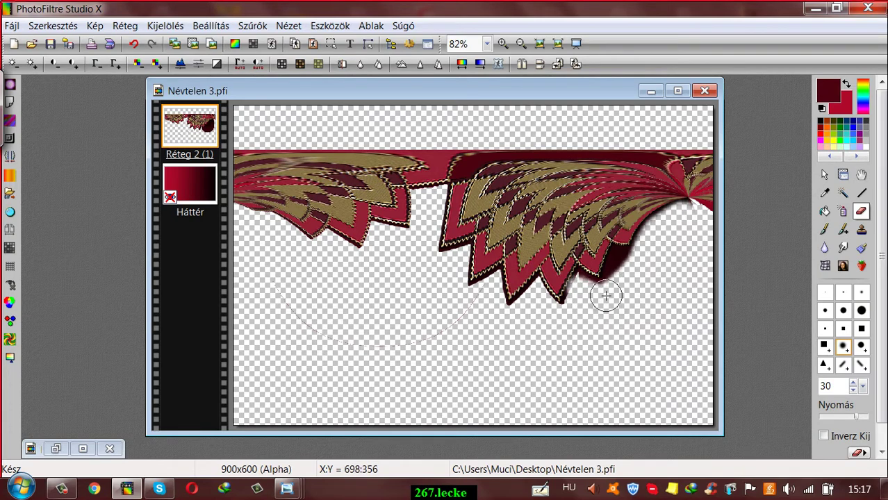
# Step: Flip the fringe layer vertically, cut out the dark remnant beside the right fringe with the Magic wand at tolerance 30, and flip the layer back
pyautogui.click(843, 193)
pyautogui.click(619, 261)
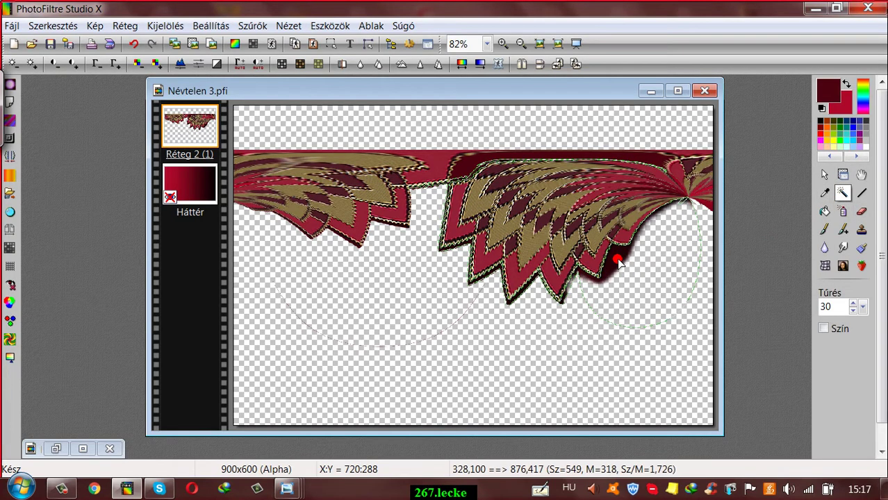
pyautogui.click(861, 212)
pyautogui.click(541, 64)
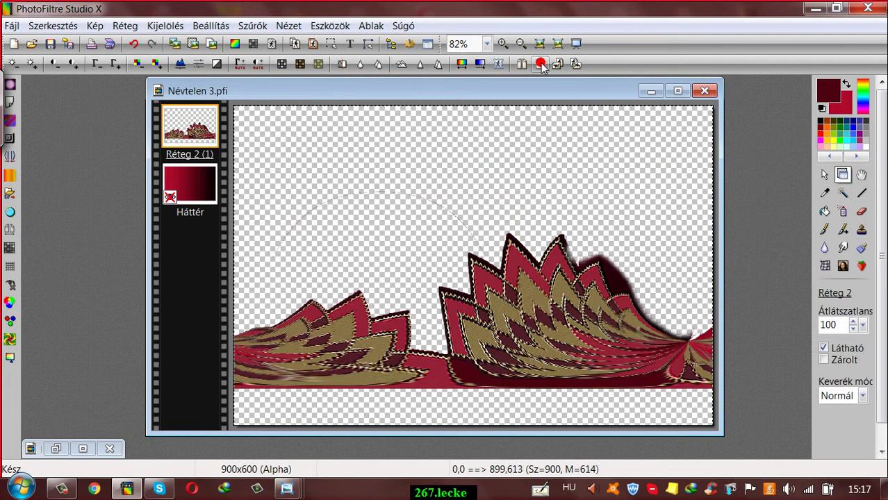
pyautogui.click(843, 194)
pyautogui.click(618, 283)
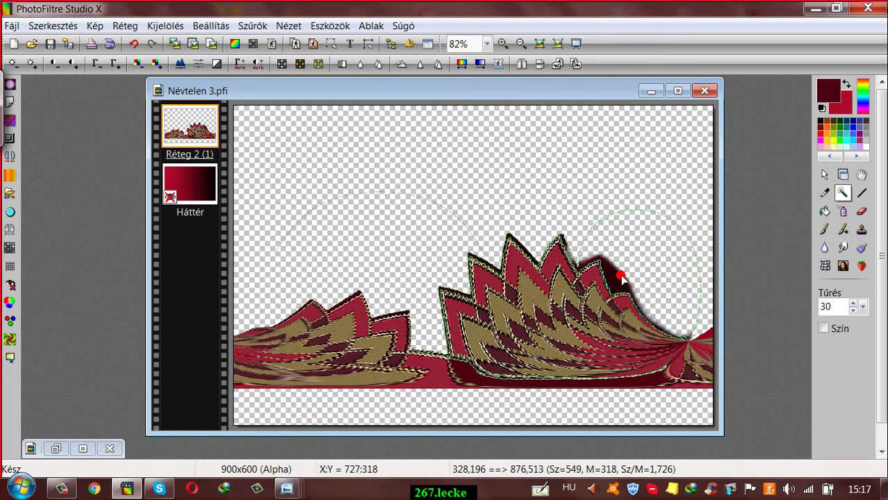
pyautogui.rightClick(624, 281)
pyautogui.click(654, 64)
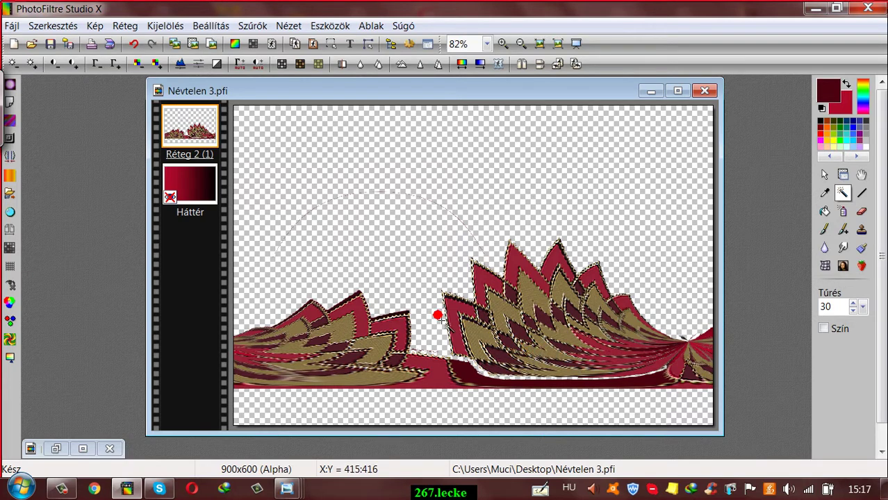
pyautogui.click(540, 64)
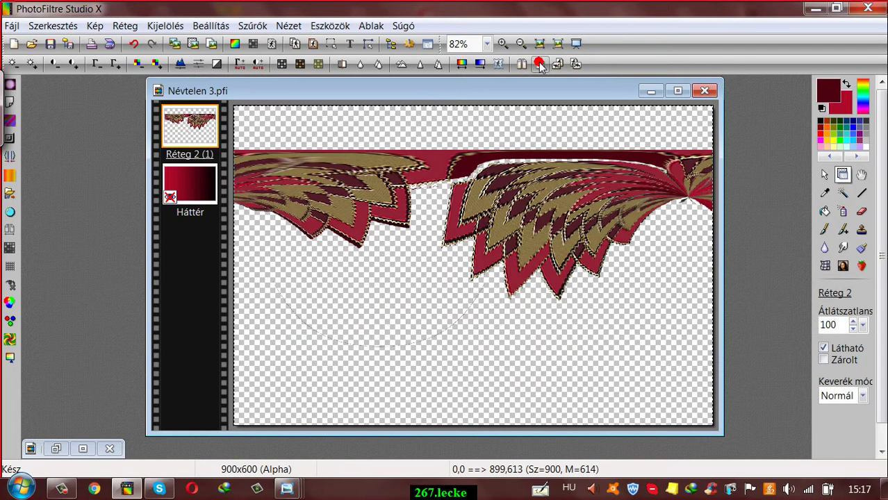
# Step: Make the Háttér layer visible and shift the Réteg 2 fringe left so its right end lies well inside the canvas
pyautogui.rightClick(214, 185)
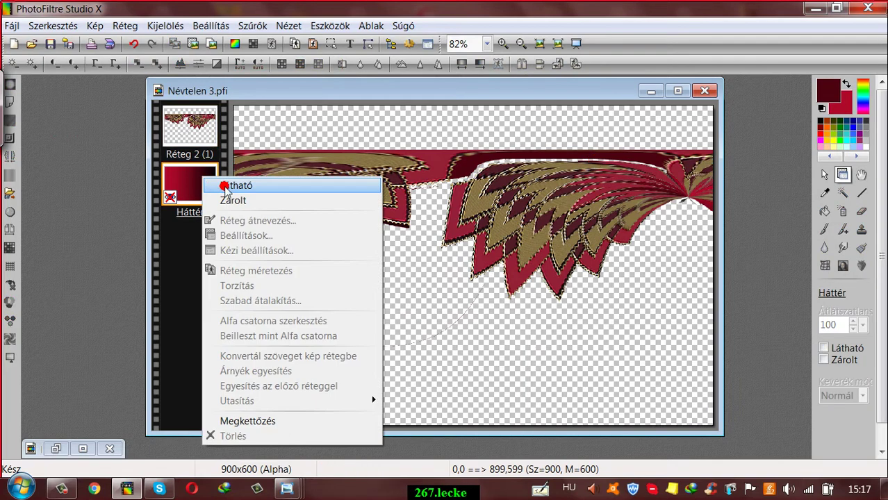
pyautogui.click(237, 186)
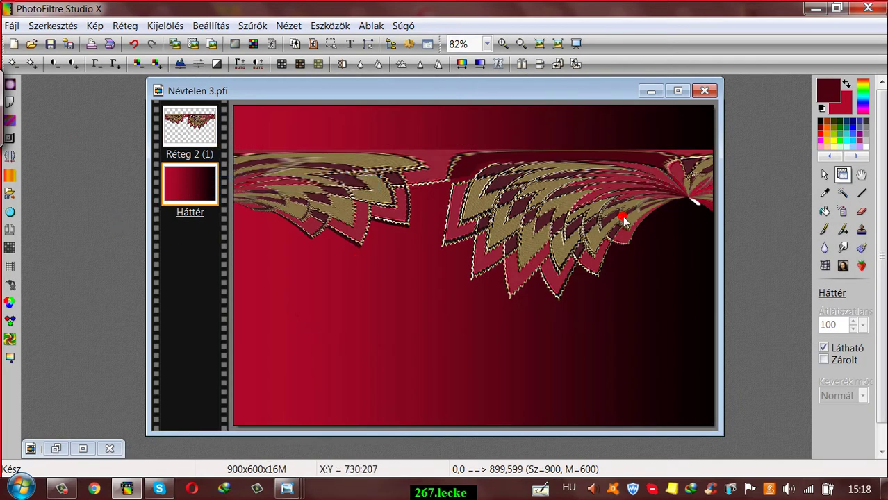
pyautogui.click(823, 175)
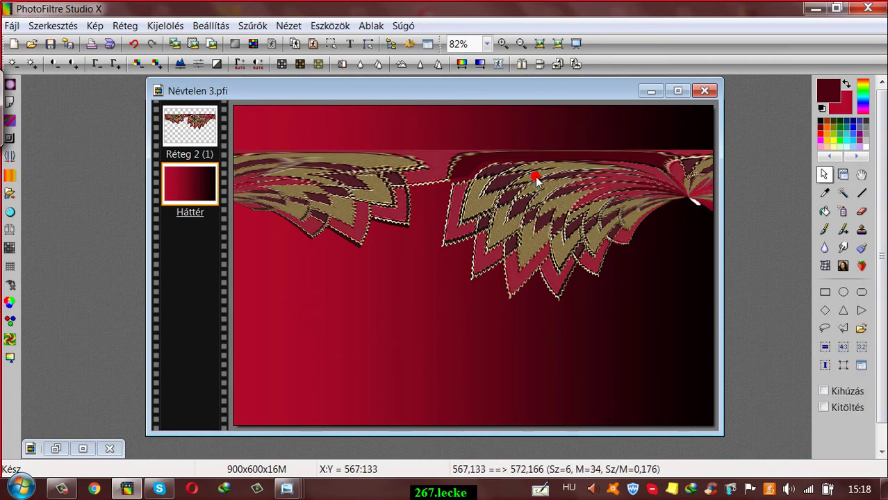
pyautogui.click(843, 174)
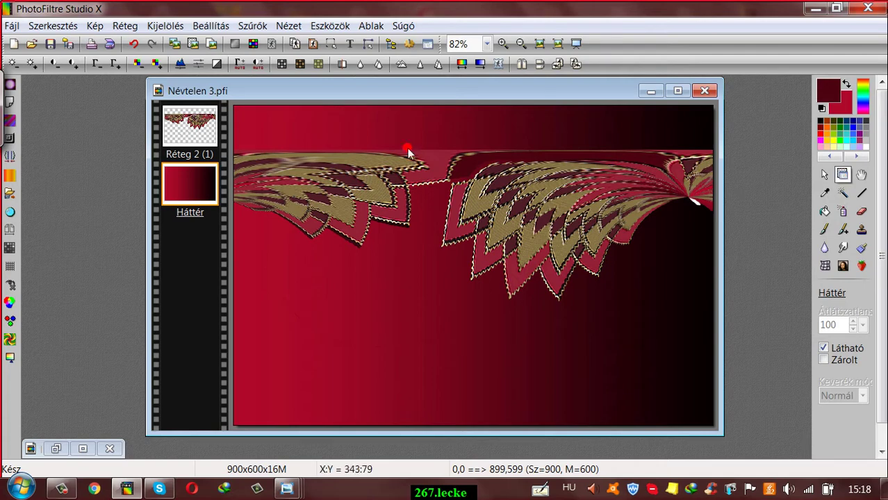
pyautogui.click(213, 127)
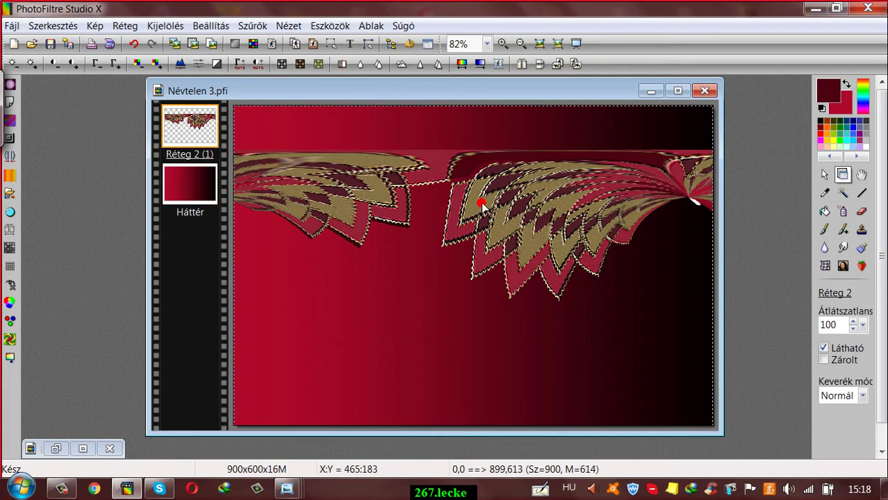
pyautogui.moveTo(483, 206)
pyautogui.mouseDown()
pyautogui.moveTo(483, 162)
pyautogui.moveTo(404, 207)
pyautogui.mouseUp()
# Step: Select a rectangle of about 147 × 215 px over the fringe's right end, starting at its central joint, and cut it out
pyautogui.click(827, 174)
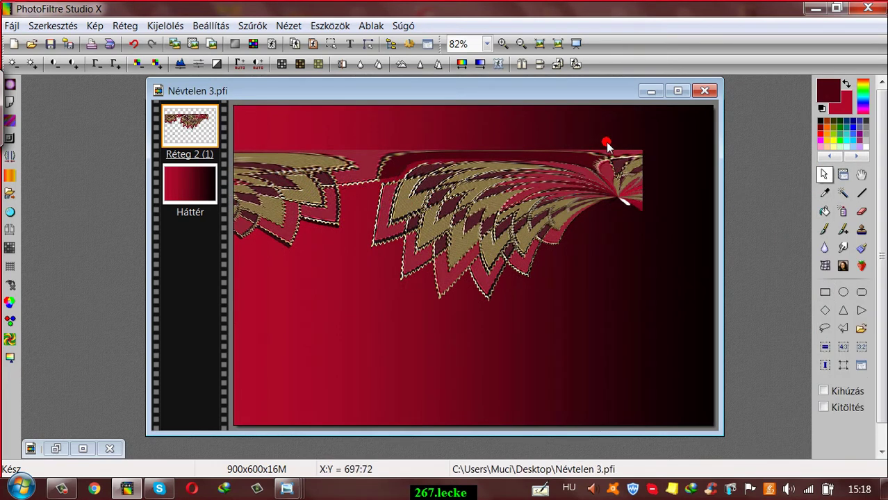
pyautogui.moveTo(603, 120); pyautogui.dragTo(701, 230)
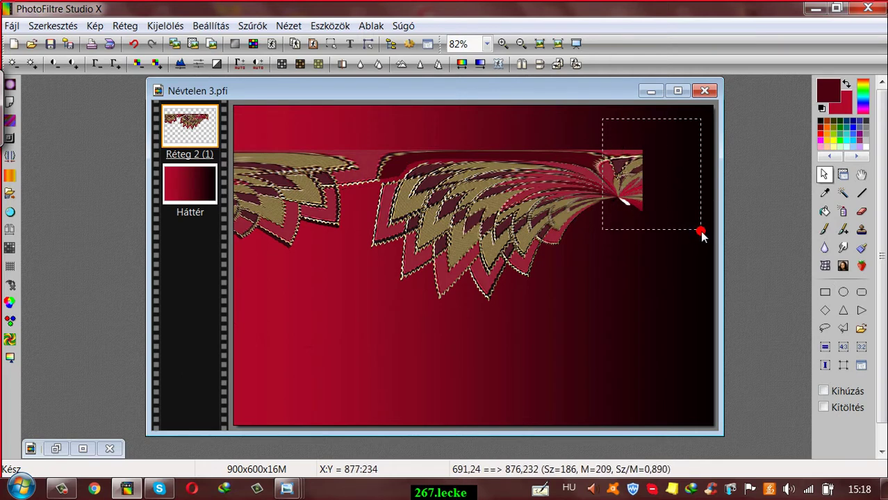
pyautogui.click(612, 186)
pyautogui.moveTo(612, 186); pyautogui.dragTo(623, 188)
pyautogui.rightClick(617, 155)
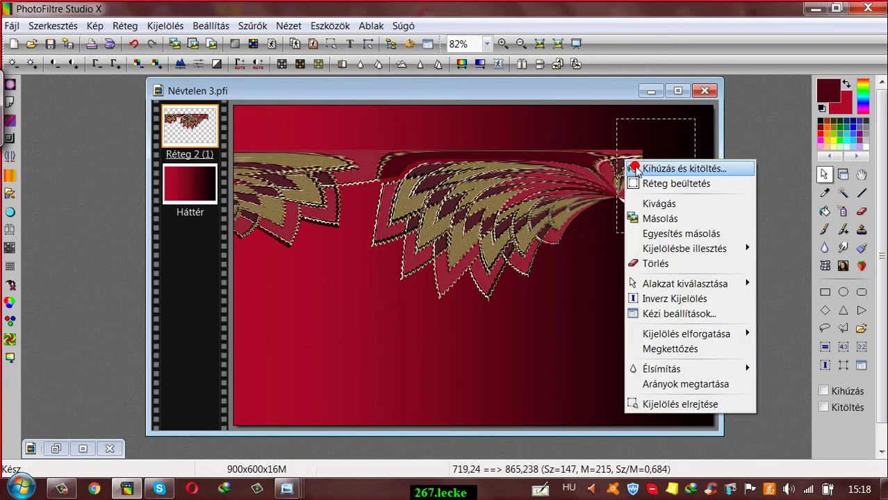
pyautogui.click(658, 204)
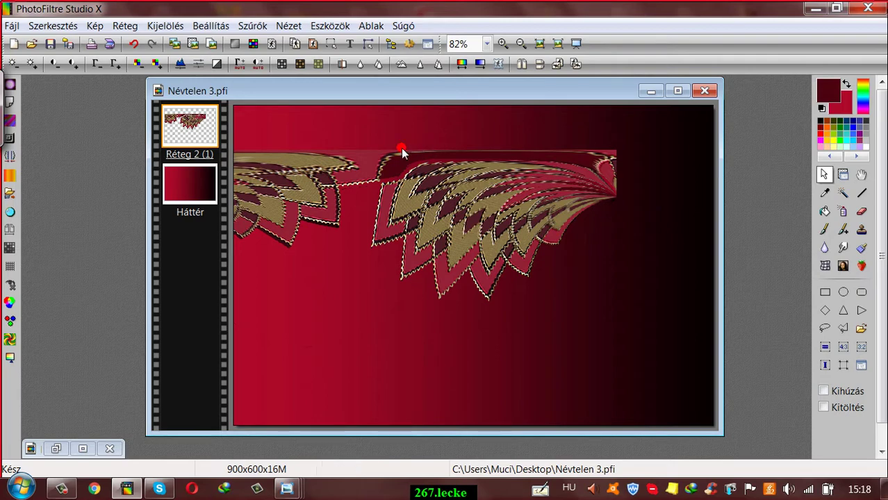
# Step: Scale the Réteg 2 fringe to 47% with free transform and move it into the canvas's upper left corner
pyautogui.rightClick(196, 116)
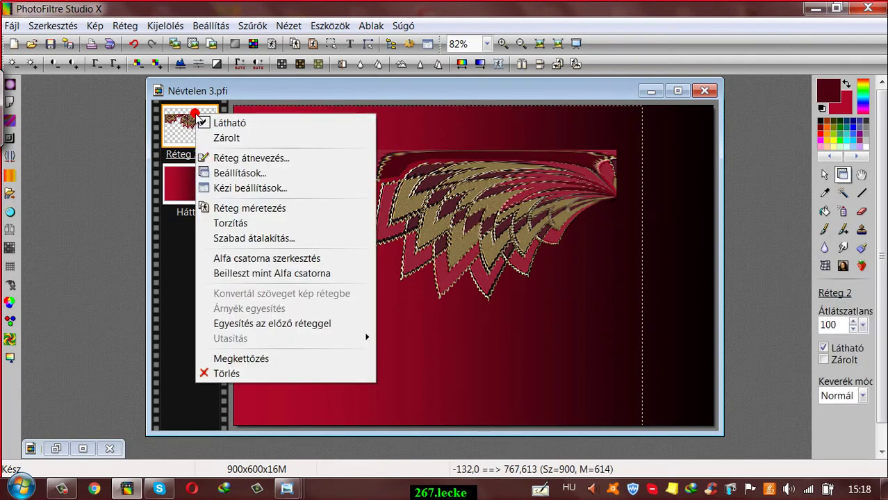
pyautogui.click(235, 238)
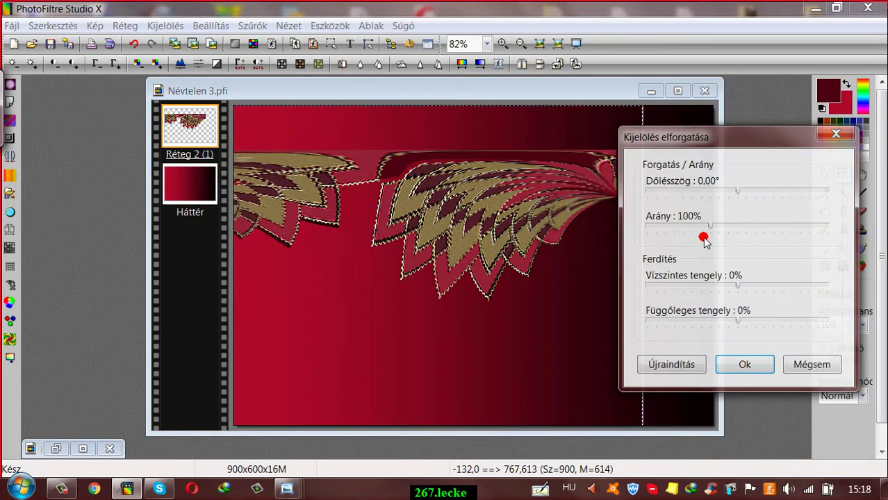
pyautogui.moveTo(710, 228); pyautogui.dragTo(687, 229)
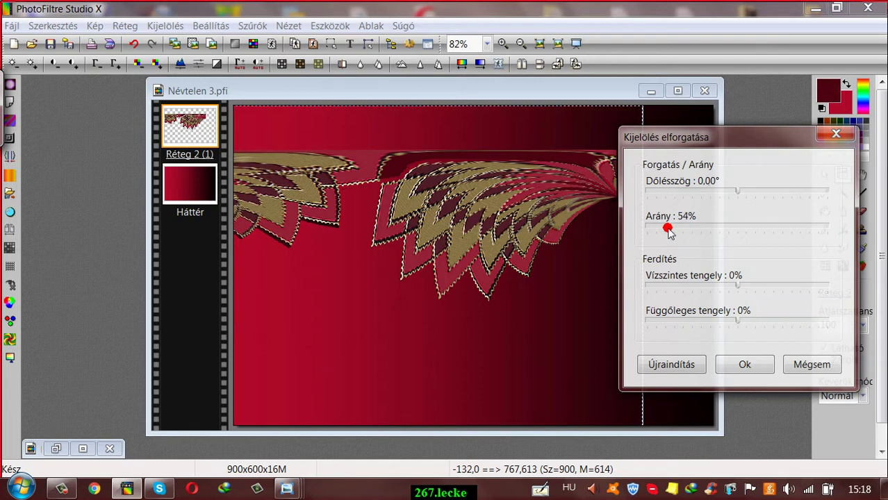
pyautogui.moveTo(668, 232); pyautogui.dragTo(661, 232)
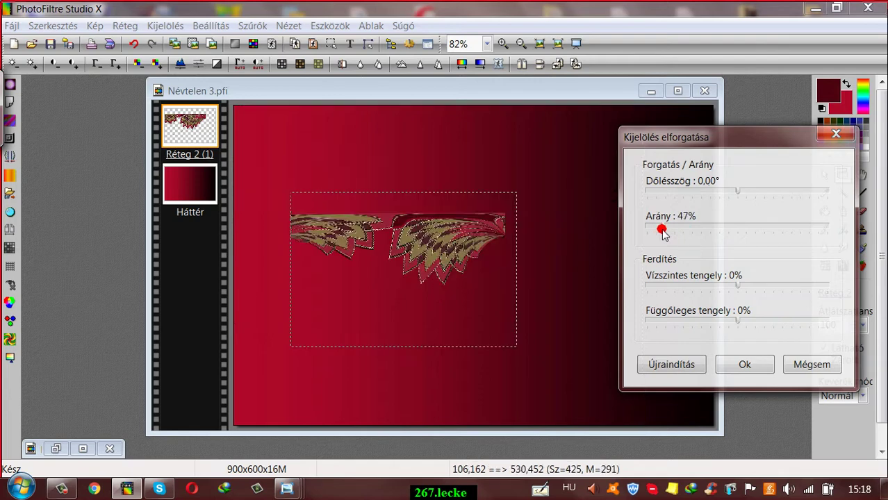
pyautogui.click(745, 365)
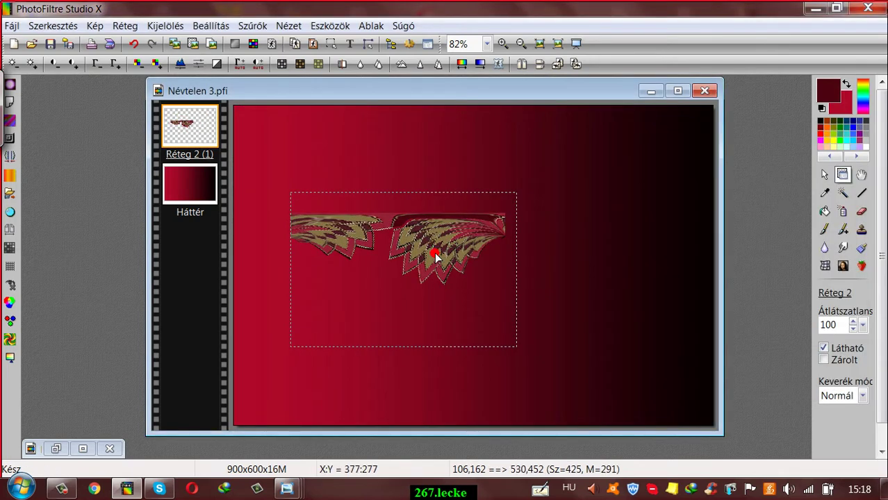
pyautogui.moveTo(432, 255); pyautogui.dragTo(380, 148)
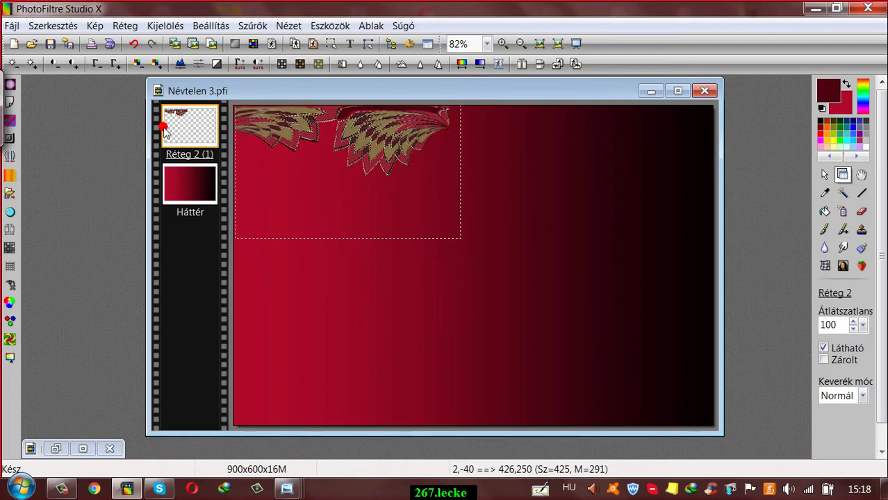
# Step: Duplicate the fringe layer, mirror the copy horizontally, and place it against the original's right end to form a symmetrical motif
pyautogui.click(119, 26)
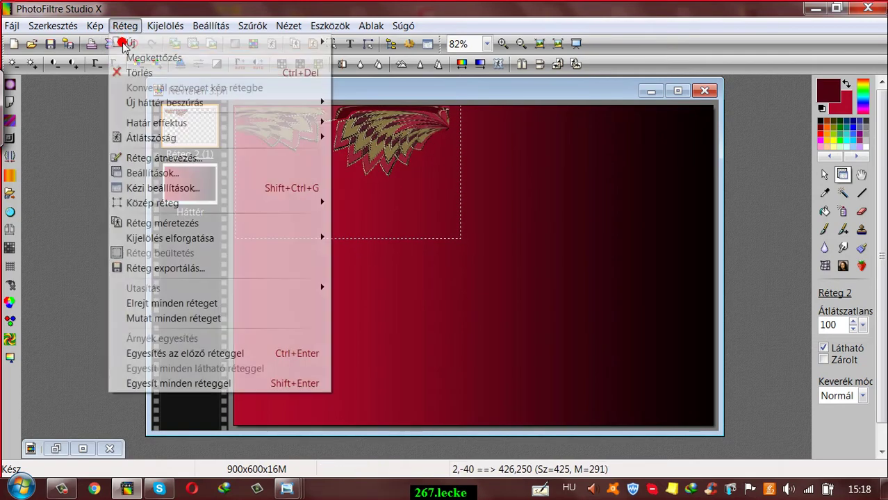
pyautogui.click(139, 58)
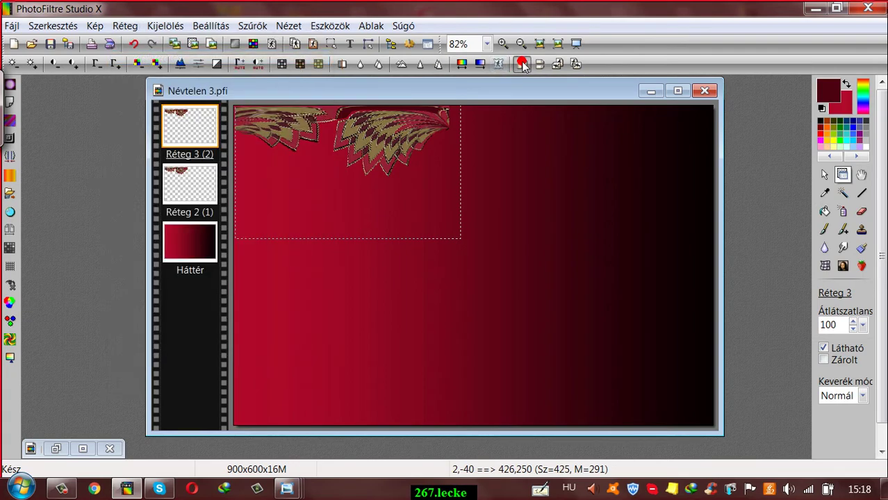
pyautogui.moveTo(407, 150); pyautogui.dragTo(522, 150)
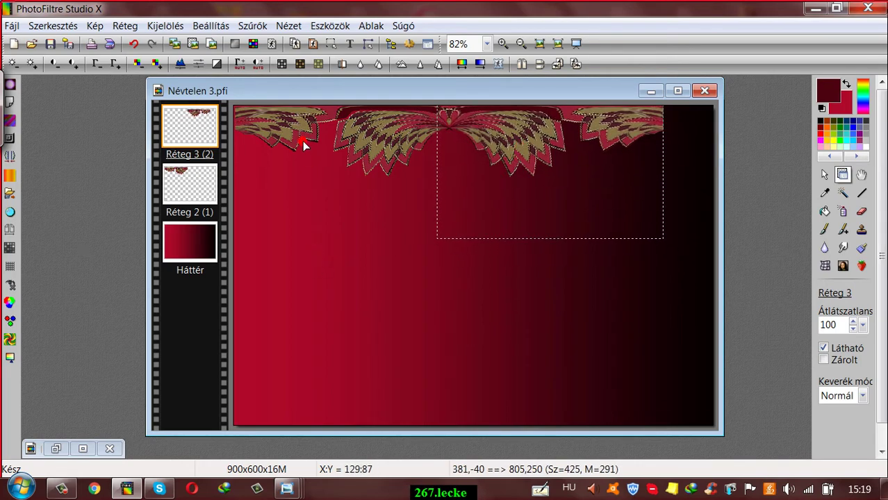
# Step: Merge the mirrored fringe copy with the previous layer
pyautogui.rightClick(379, 119)
pyautogui.rightClick(162, 129)
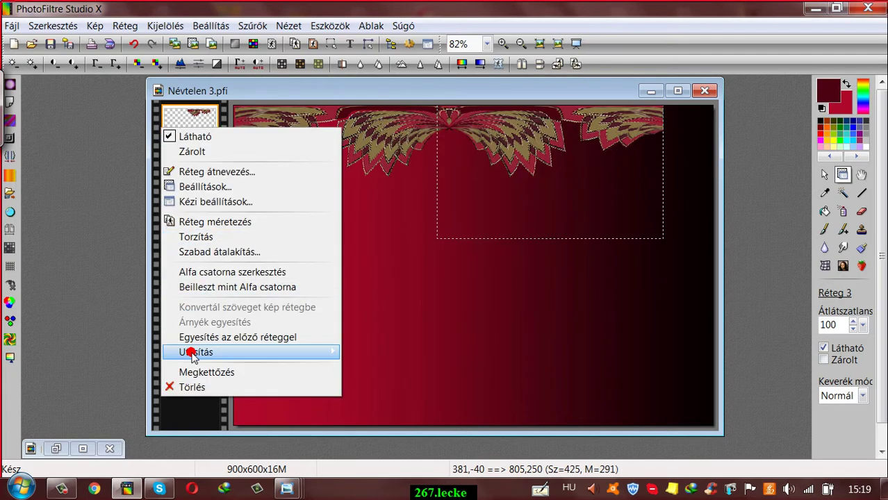
pyautogui.click(190, 337)
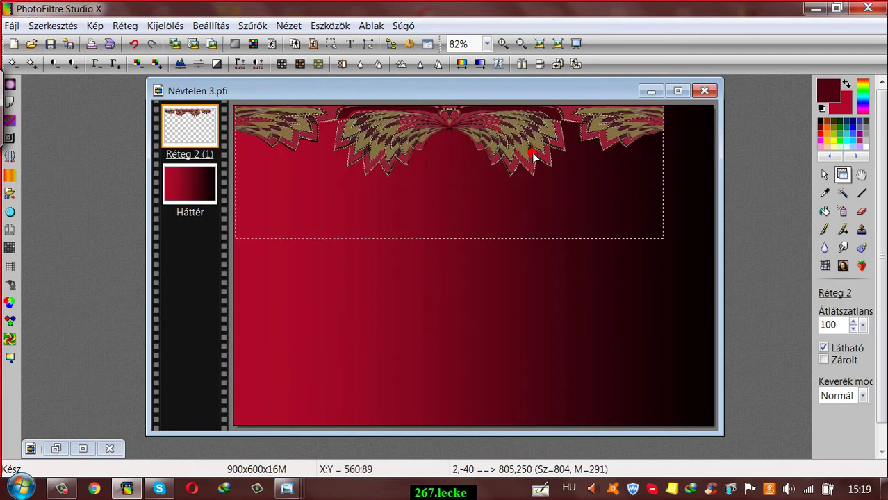
# Step: Scale the merged fringe to 113% with free transform and align it along the canvas's upper edge, spanning the full width
pyautogui.moveTo(534, 163); pyautogui.dragTo(550, 192)
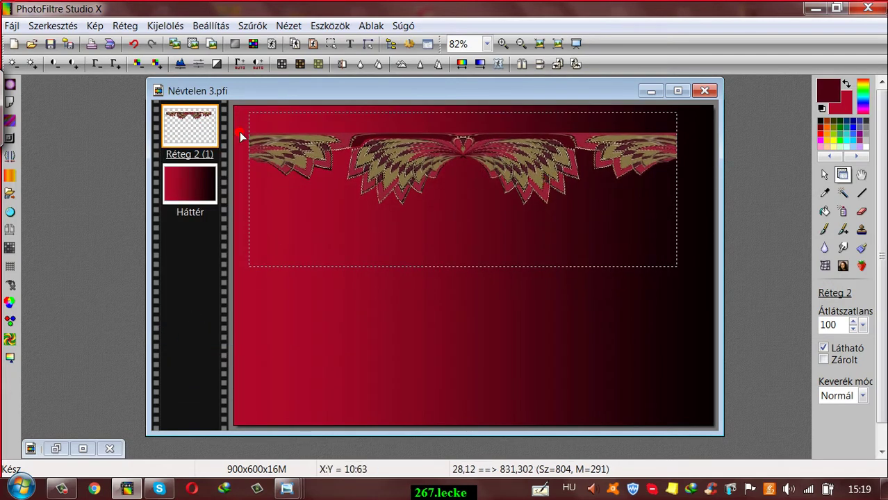
pyautogui.rightClick(190, 124)
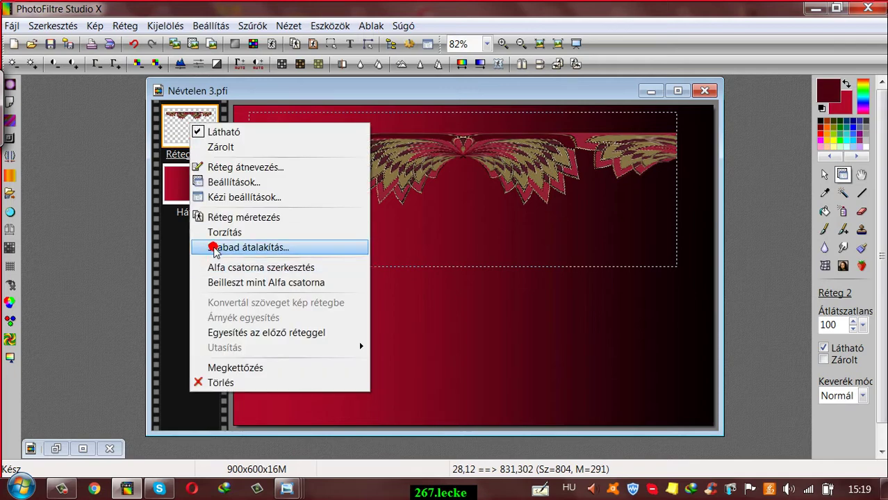
pyautogui.click(215, 247)
pyautogui.moveTo(694, 139); pyautogui.dragTo(668, 233)
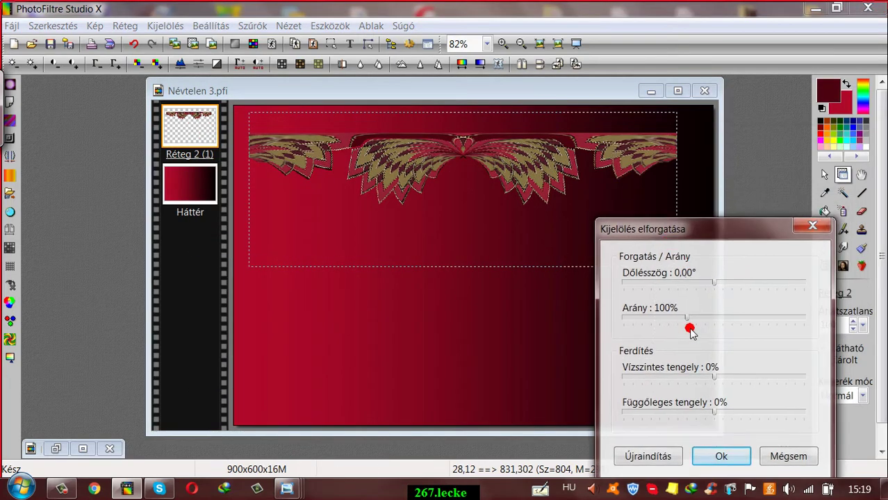
pyautogui.moveTo(686, 323)
pyautogui.mouseDown()
pyautogui.moveTo(706, 325)
pyautogui.moveTo(697, 324)
pyautogui.mouseUp()
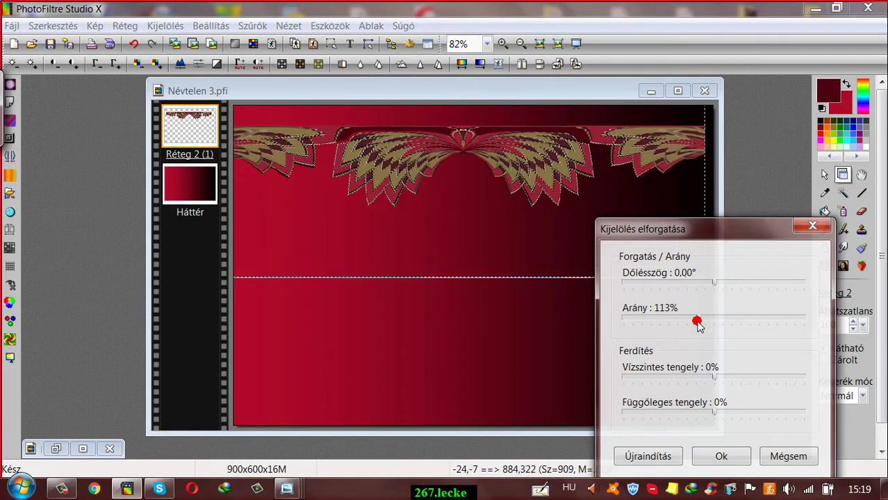
pyautogui.click(724, 457)
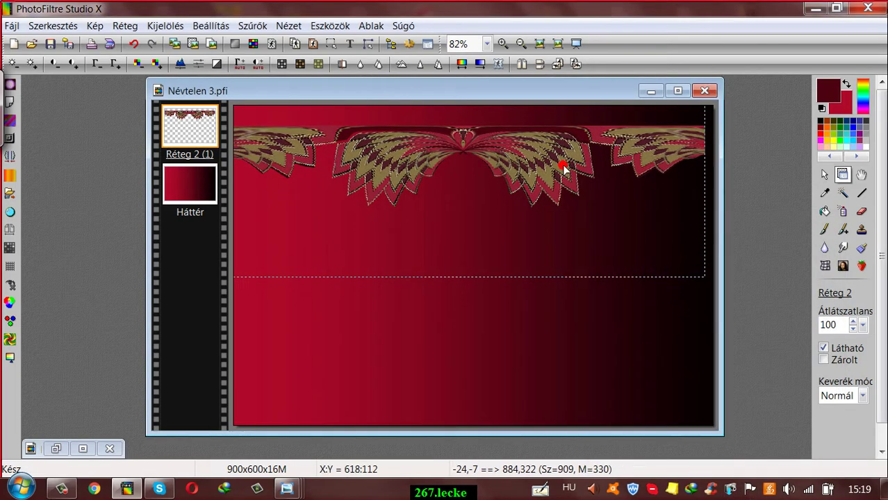
pyautogui.moveTo(576, 169); pyautogui.dragTo(573, 146)
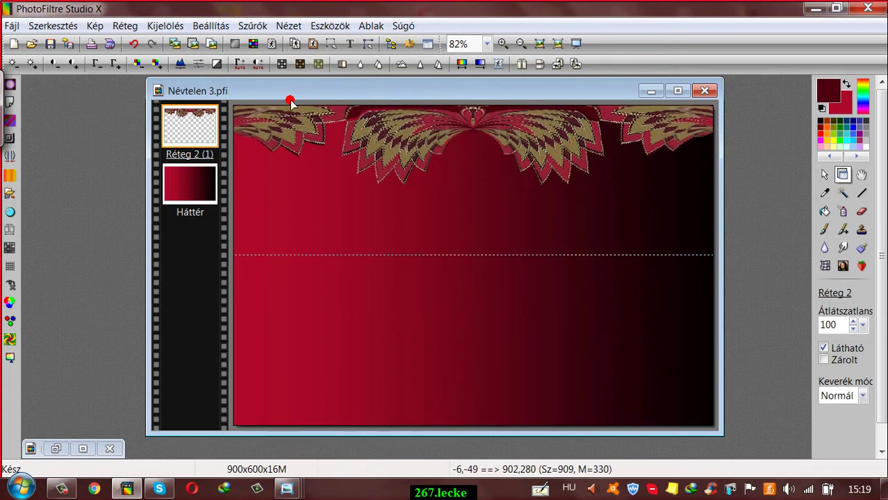
# Step: Stretch the fringe layer downward with the distort transform to about 913 × 419 px and apply it
pyautogui.rightClick(410, 123)
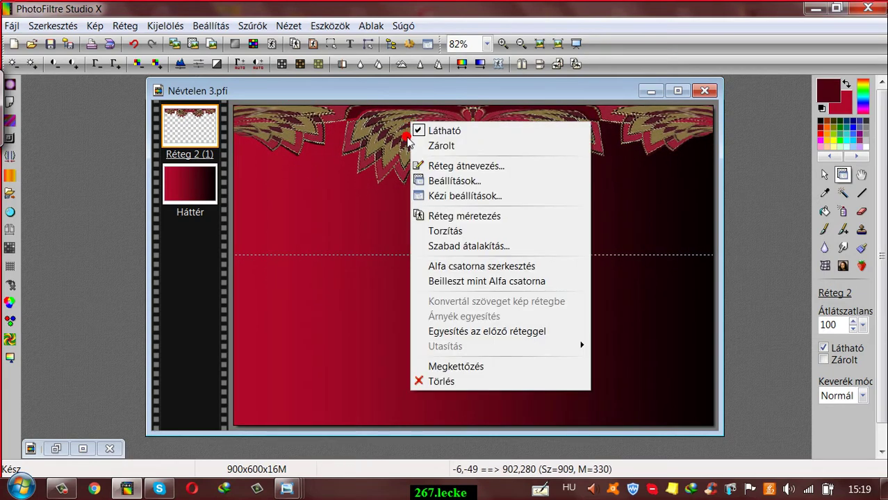
pyautogui.click(436, 230)
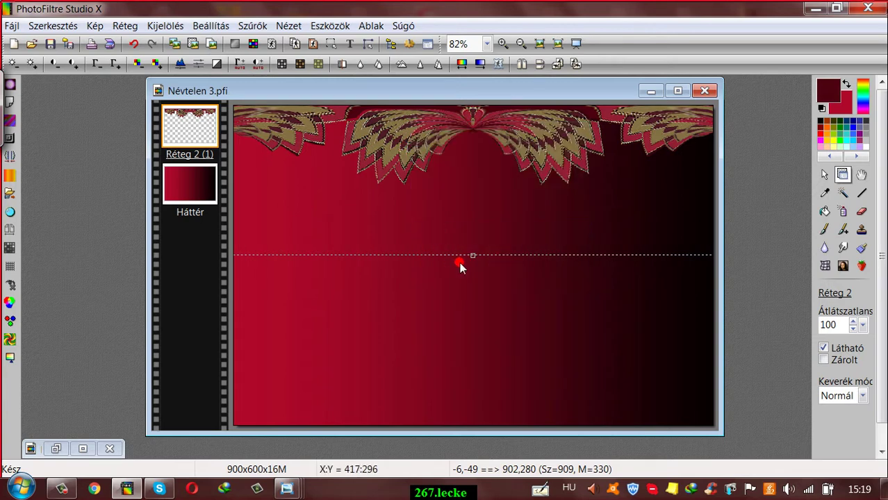
pyautogui.moveTo(473, 258); pyautogui.dragTo(470, 301)
pyautogui.rightClick(426, 131)
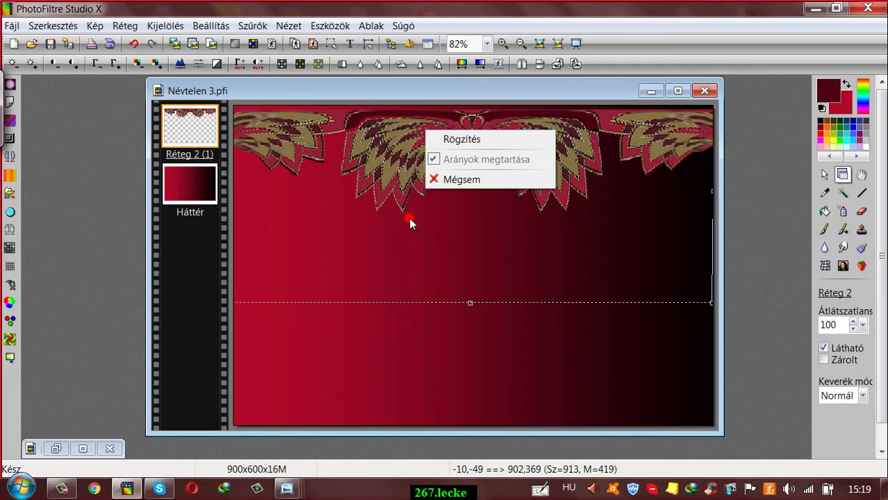
pyautogui.click(452, 139)
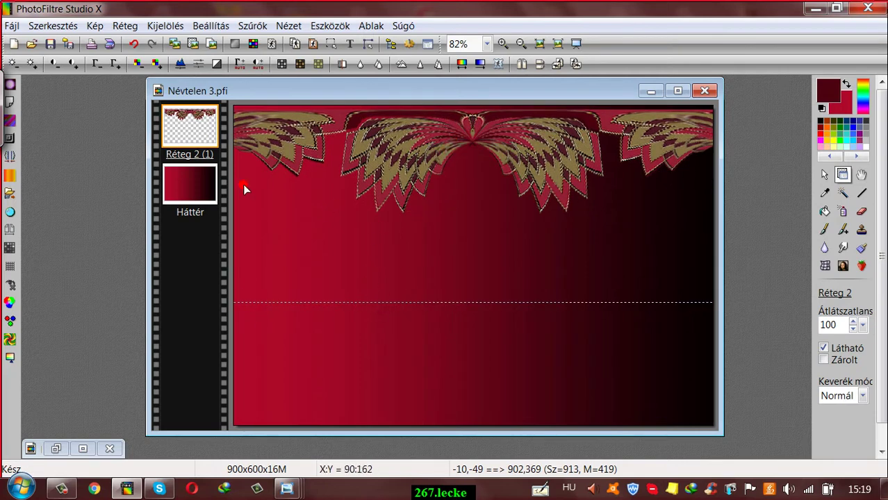
# Step: Move the stretched fringe layer up against the canvas's upper edge and duplicate it
pyautogui.click(824, 174)
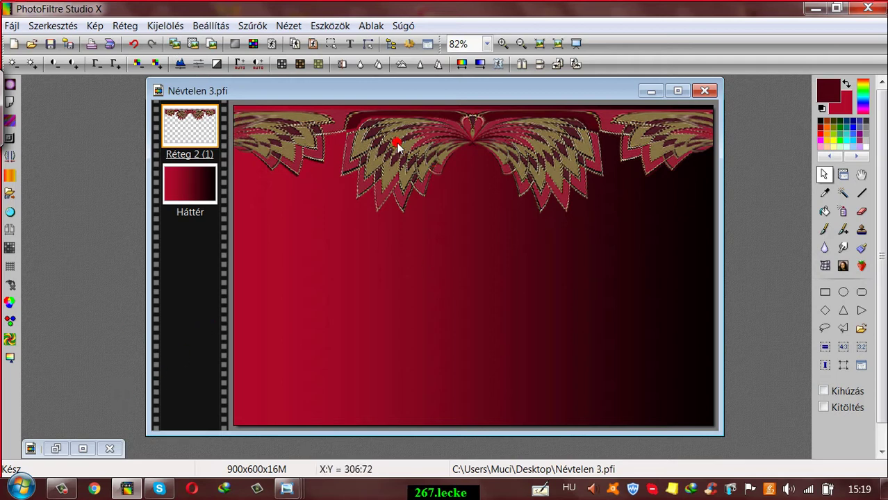
pyautogui.click(844, 175)
pyautogui.moveTo(583, 155)
pyautogui.mouseDown()
pyautogui.moveTo(576, 159)
pyautogui.moveTo(580, 153)
pyautogui.mouseUp()
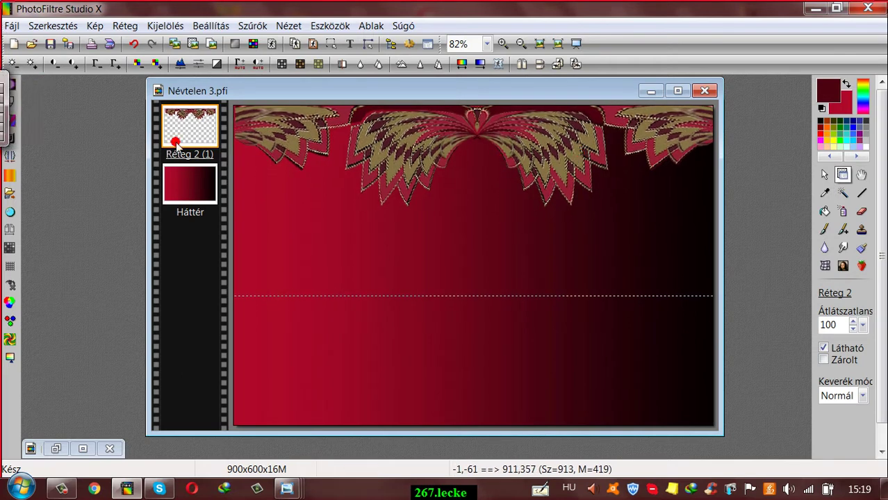
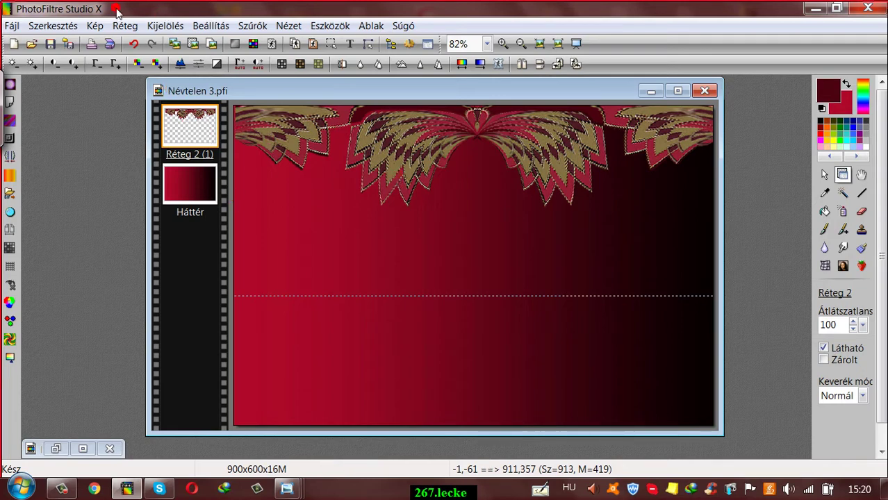
pyautogui.click(125, 26)
pyautogui.click(133, 58)
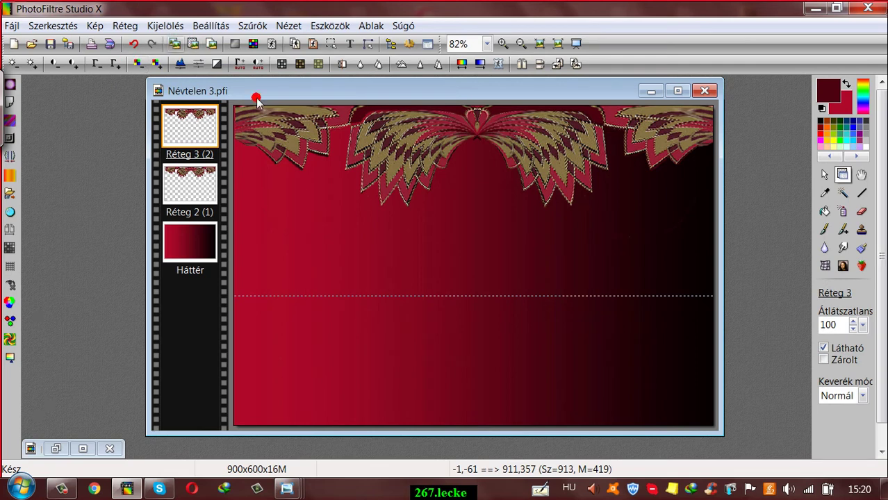
# Step: Apply a horizontal-axis trapezoid distortion of 200% upper and 100% lower to the fringe copy and align it with the upper edge
pyautogui.moveTo(273, 90); pyautogui.dragTo(261, 87)
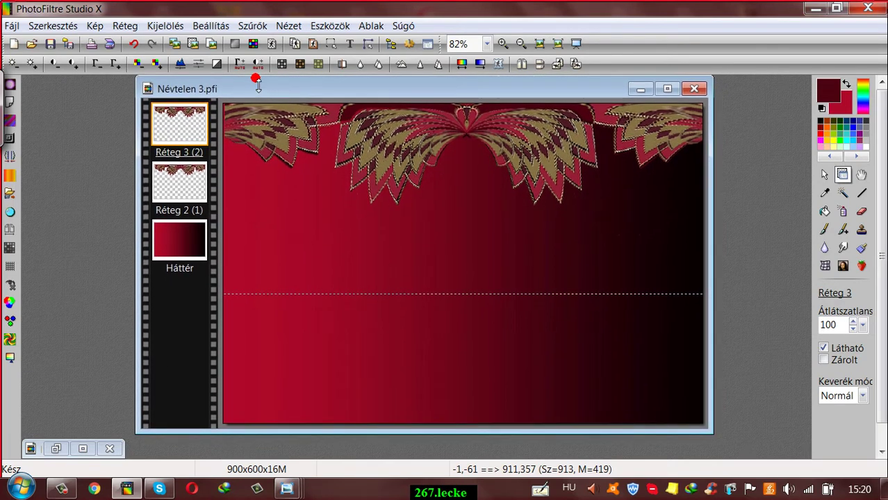
pyautogui.click(253, 26)
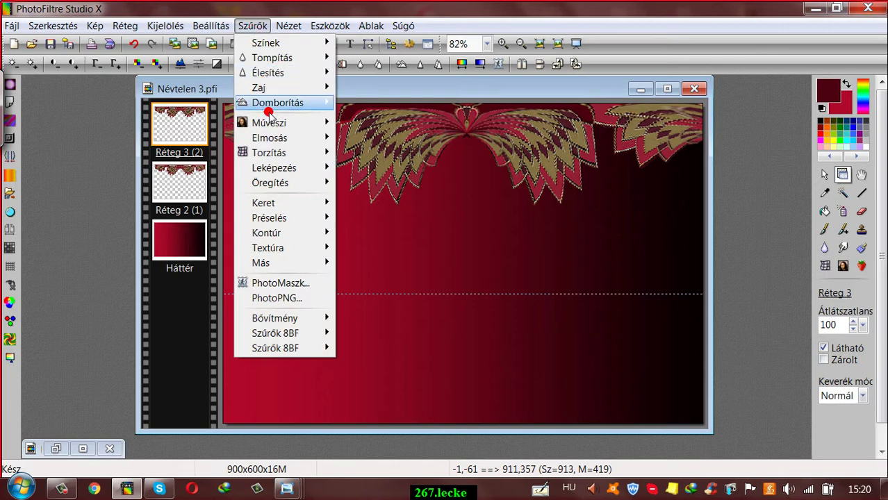
pyautogui.click(271, 153)
pyautogui.click(358, 152)
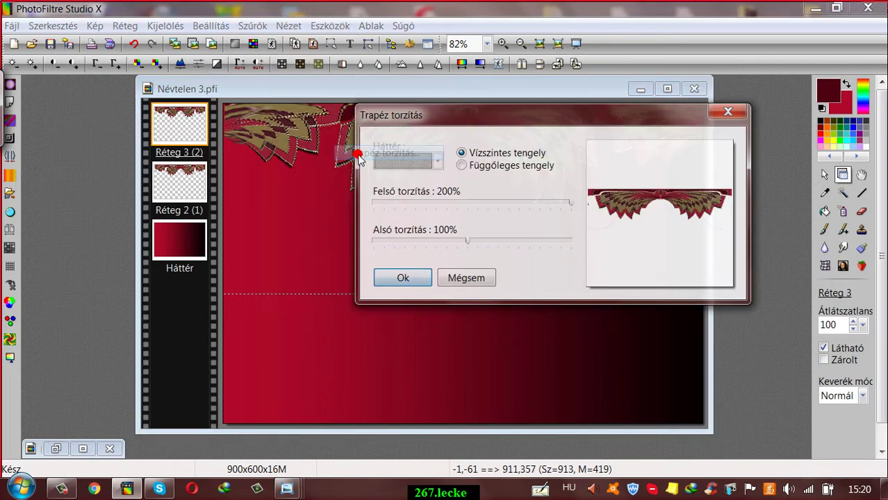
pyautogui.click(438, 197)
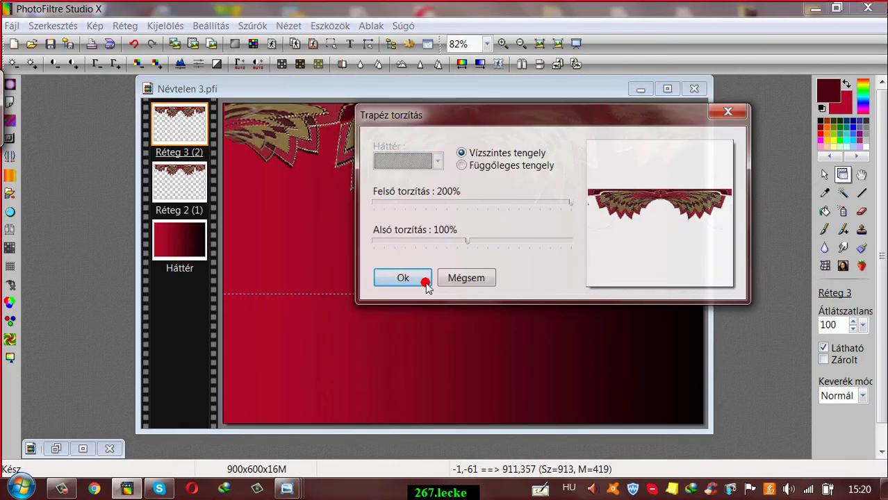
pyautogui.click(393, 281)
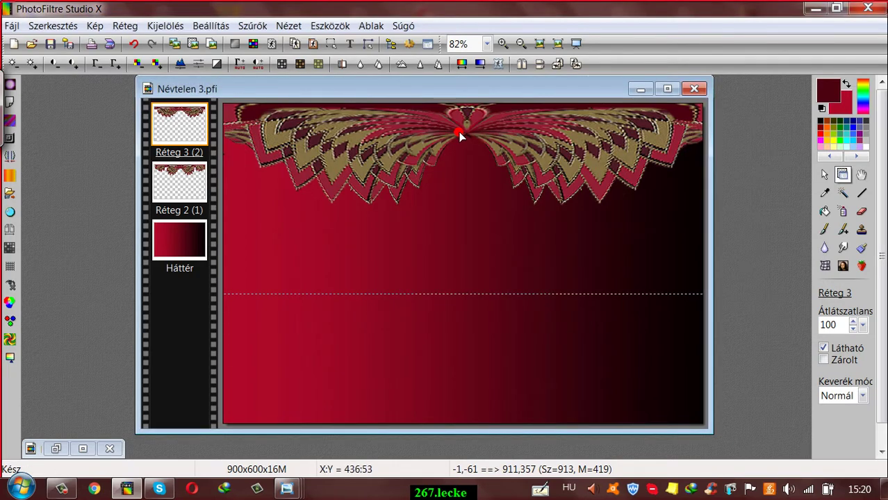
pyautogui.moveTo(449, 125)
pyautogui.mouseDown()
pyautogui.moveTo(456, 223)
pyautogui.moveTo(468, 141)
pyautogui.moveTo(447, 127)
pyautogui.mouseUp()
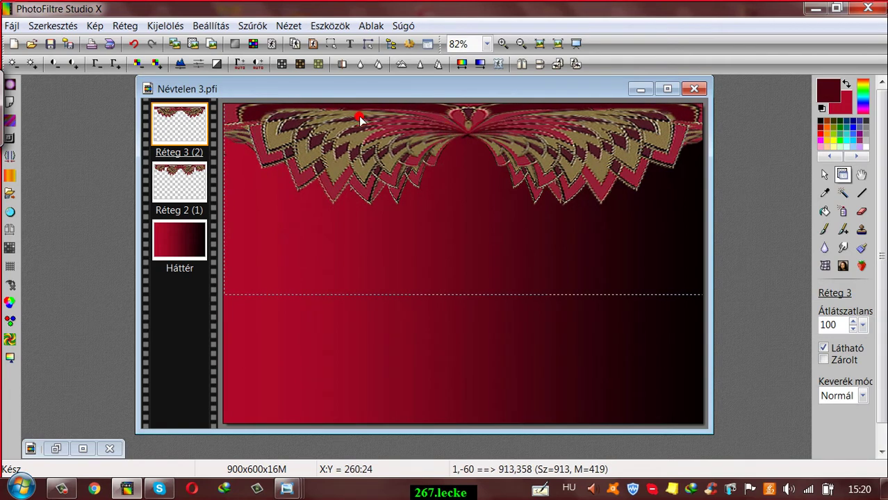
# Step: Flip the original fringe layer vertically and place it along the canvas's lower edge
pyautogui.click(159, 178)
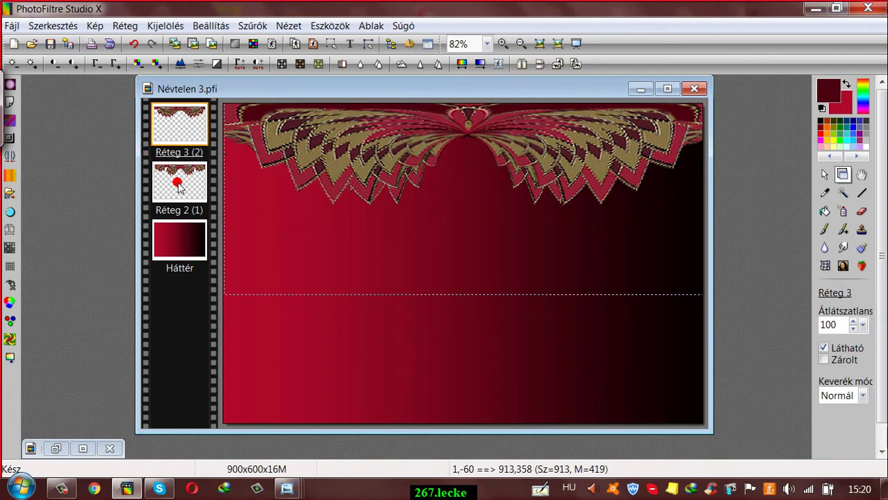
pyautogui.click(542, 64)
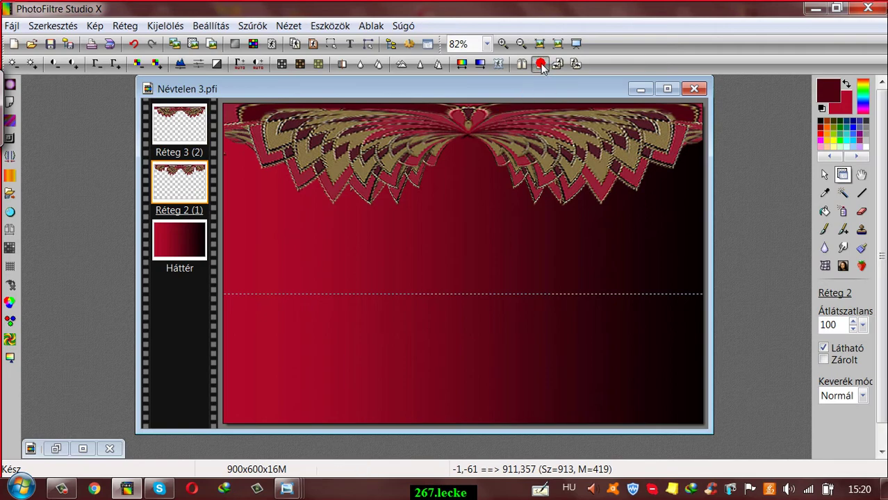
pyautogui.moveTo(410, 238); pyautogui.dragTo(408, 404)
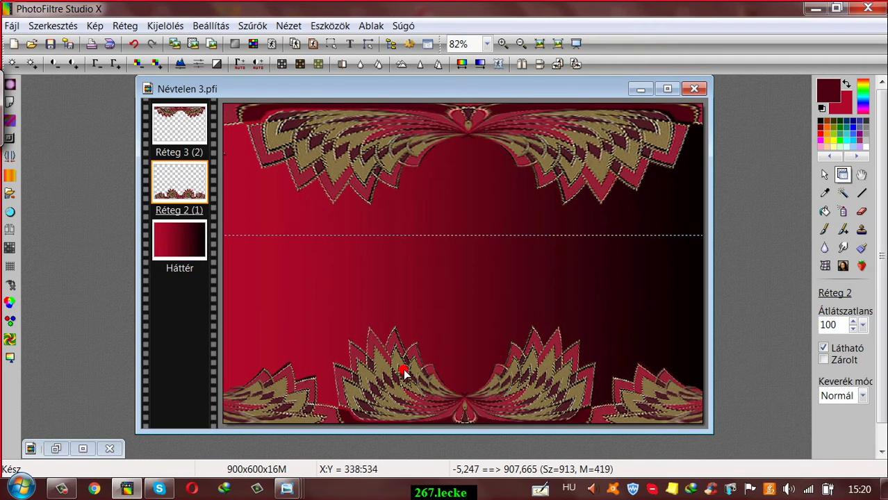
pyautogui.moveTo(512, 149)
pyautogui.mouseDown()
pyautogui.moveTo(516, 158)
pyautogui.moveTo(519, 123)
pyautogui.moveTo(516, 142)
pyautogui.mouseUp()
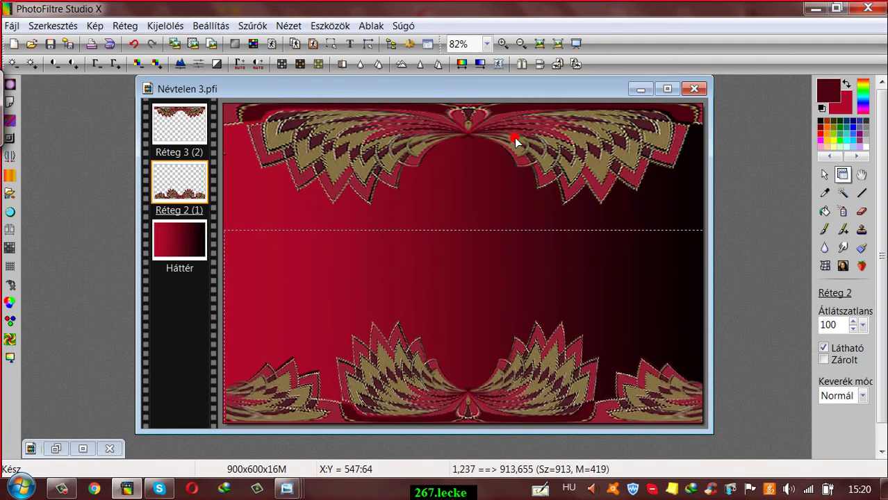
# Step: Reposition the widened fringe layer along the upper edge and merge it with the lower fringe layer
pyautogui.click(172, 123)
pyautogui.moveTo(363, 159)
pyautogui.mouseDown()
pyautogui.moveTo(367, 177)
pyautogui.moveTo(366, 162)
pyautogui.moveTo(348, 162)
pyautogui.moveTo(358, 163)
pyautogui.mouseUp()
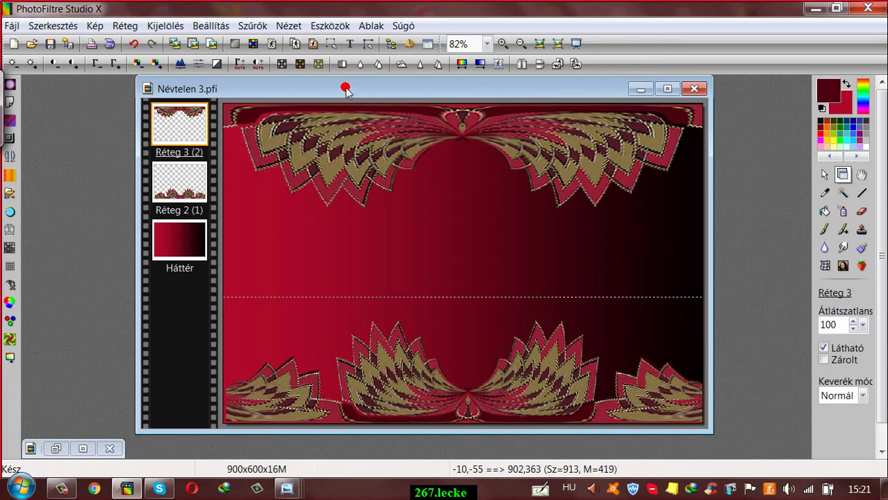
pyautogui.moveTo(346, 90); pyautogui.dragTo(346, 89)
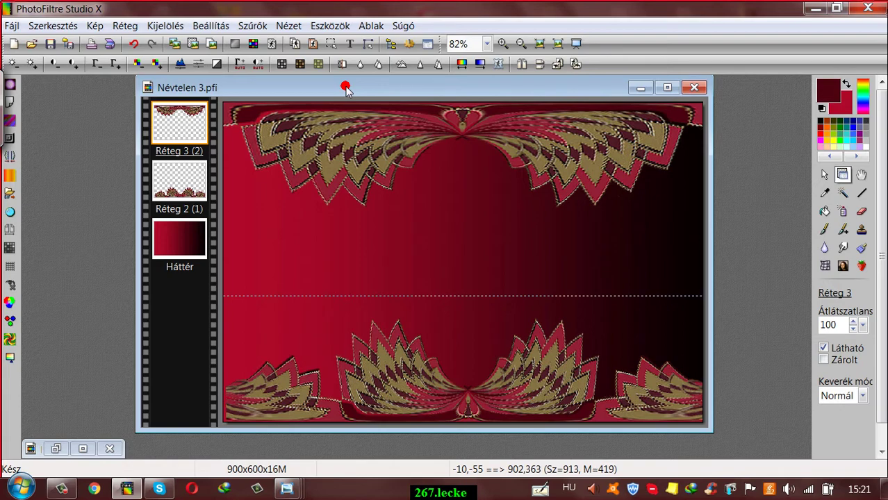
pyautogui.rightClick(181, 121)
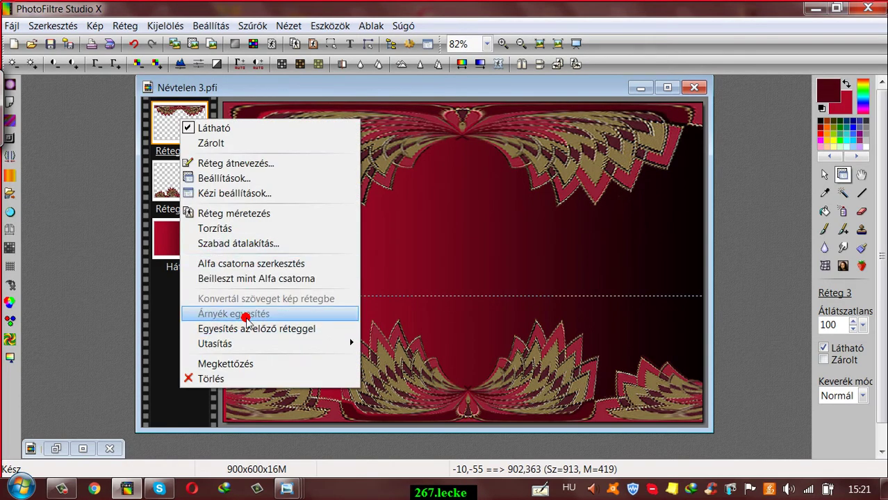
pyautogui.click(281, 329)
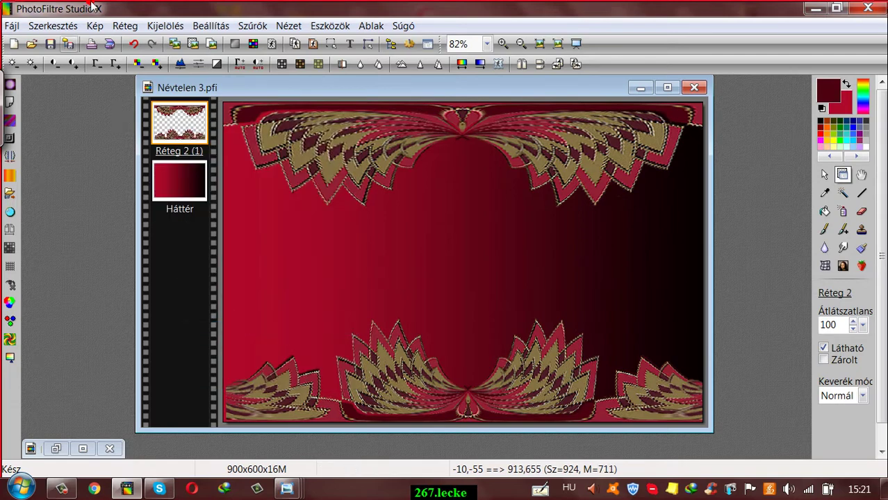
pyautogui.moveTo(288, 86)
pyautogui.mouseDown()
pyautogui.moveTo(299, 83)
pyautogui.moveTo(290, 84)
pyautogui.mouseUp()
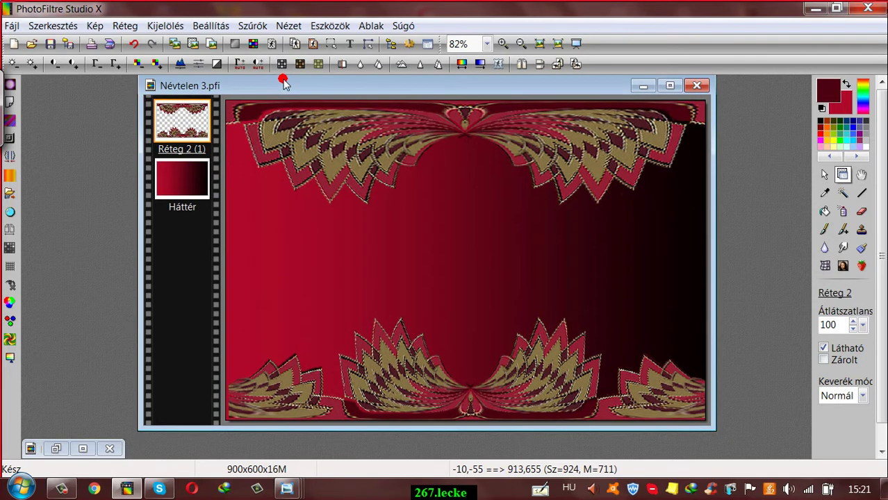
# Step: Browse to the leckés mappám folder on the desktop to open source images
pyautogui.click(164, 119)
pyautogui.click(23, 44)
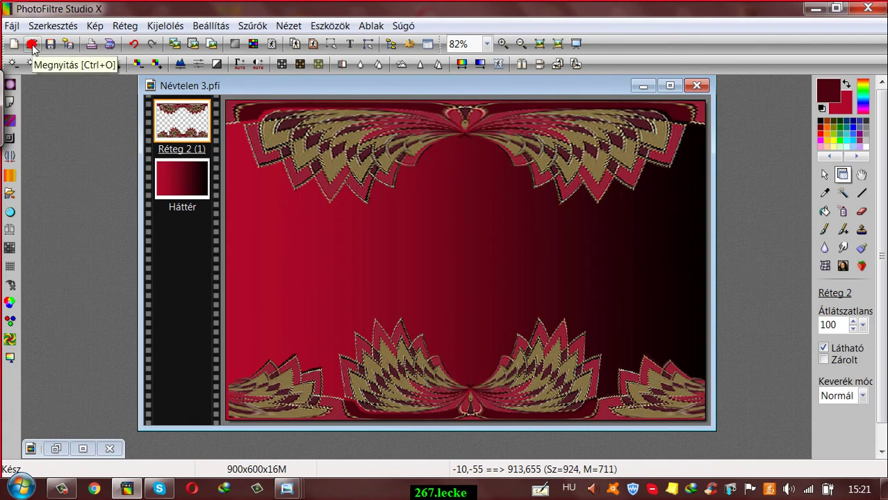
pyautogui.click(32, 45)
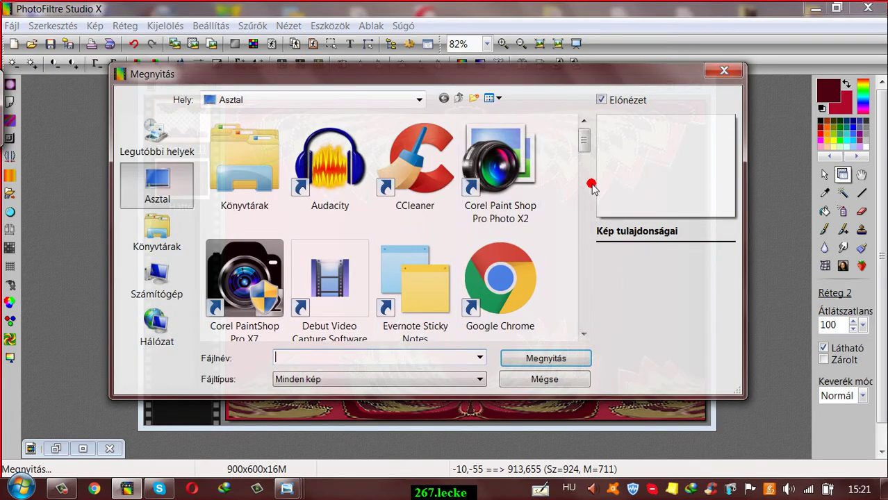
pyautogui.moveTo(584, 146); pyautogui.dragTo(581, 299)
pyautogui.doubleClick(258, 255)
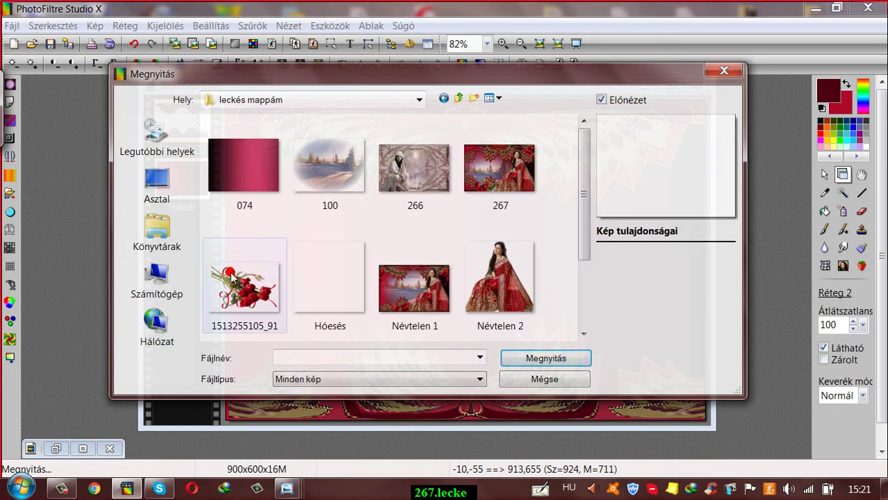
pyautogui.moveTo(581, 228); pyautogui.dragTo(580, 250)
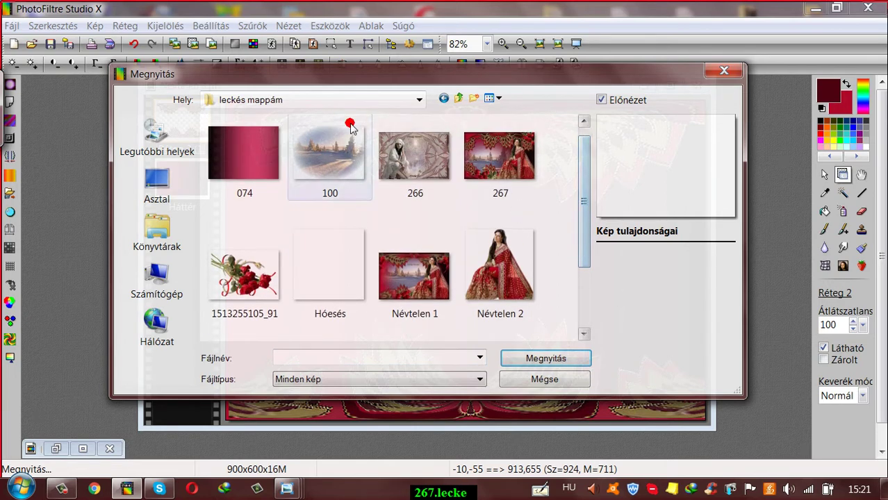
pyautogui.click(328, 159)
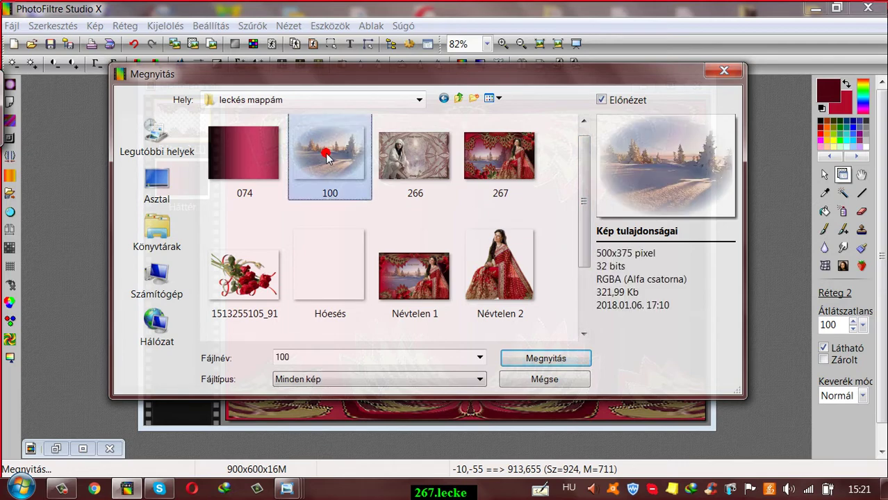
pyautogui.keyDown('ctrl'); pyautogui.click(246, 275); pyautogui.keyUp('ctrl')
pyautogui.keyDown('ctrl'); pyautogui.click(335, 278); pyautogui.keyUp('ctrl')
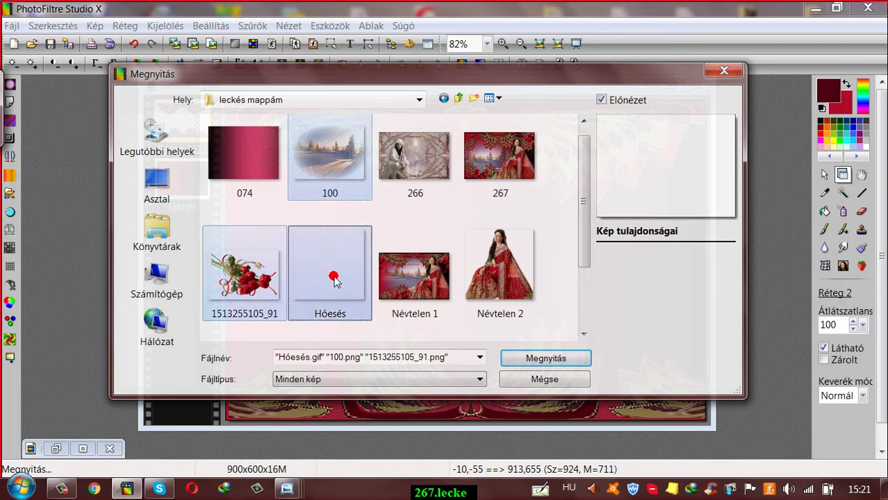
pyautogui.keyDown('ctrl'); pyautogui.click(501, 278); pyautogui.keyUp('ctrl')
pyautogui.hotkey('ctrl', 'c')
pyautogui.hotkey('ctrl', 'v')
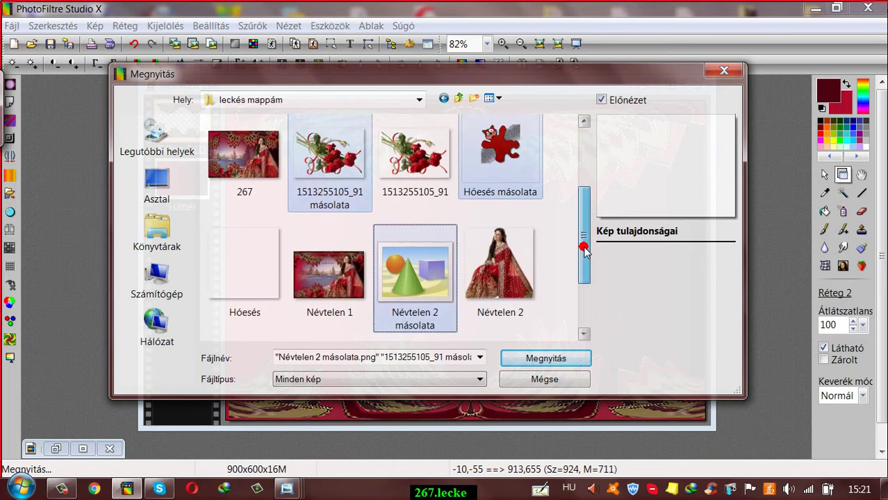
pyautogui.moveTo(584, 250); pyautogui.dragTo(581, 292)
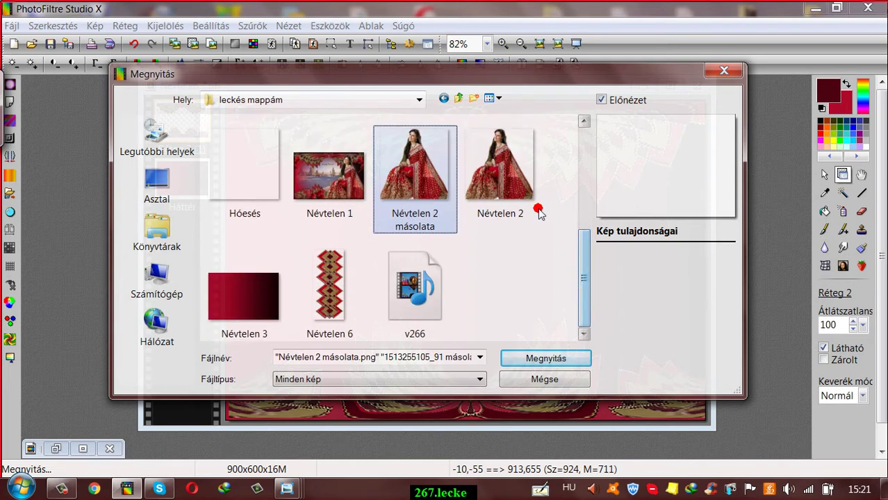
pyautogui.click(544, 359)
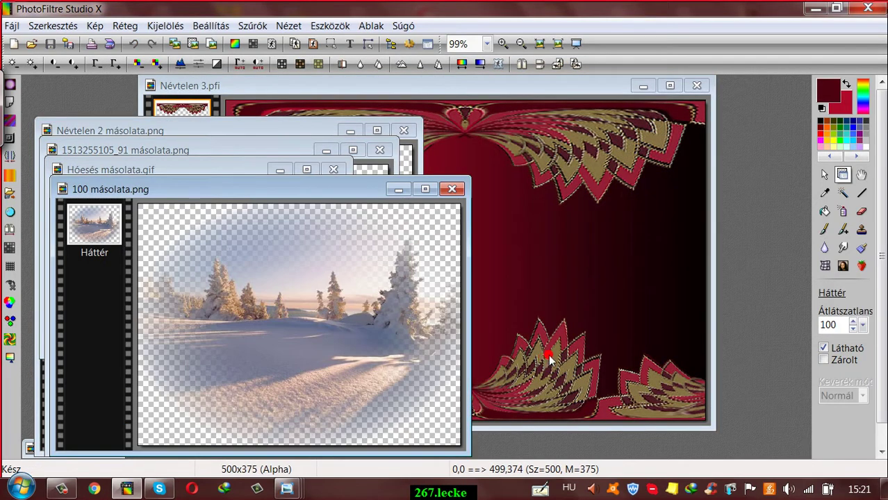
# Step: Minimize the snowfall, roses and seated woman images and move the 100 másolata.png window clear of the main document's title bar
pyautogui.moveTo(311, 198); pyautogui.dragTo(617, 201)
pyautogui.click(283, 171)
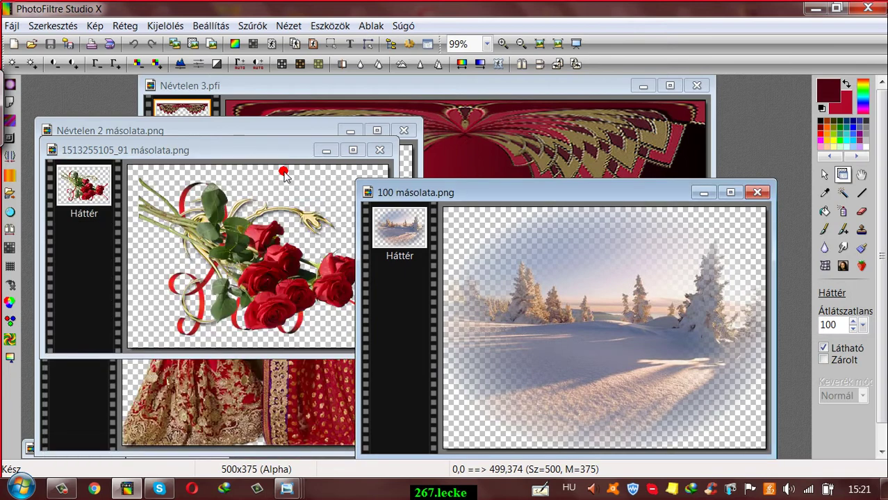
pyautogui.click(327, 151)
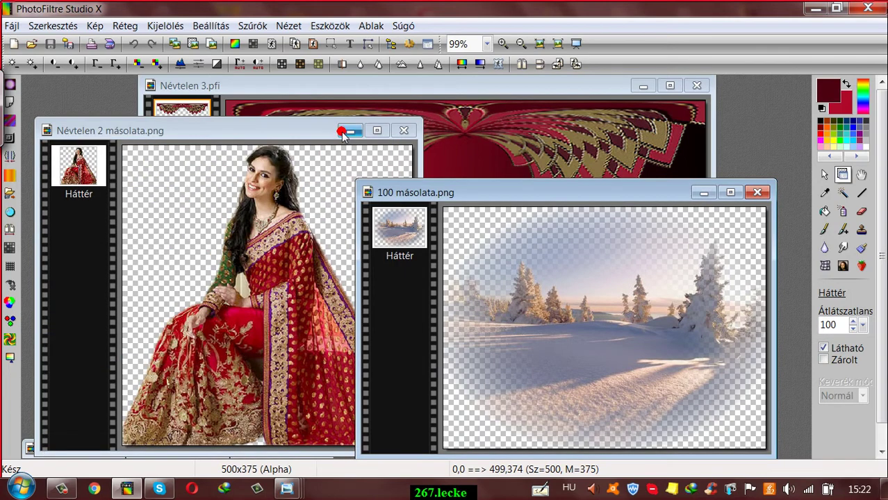
pyautogui.click(350, 131)
pyautogui.moveTo(467, 200); pyautogui.dragTo(230, 142)
# Step: Copy the winter landscape into Névtelen 3.pfi, place its layer beneath the fringe layer and shift it to the canvas's left side
pyautogui.click(43, 26)
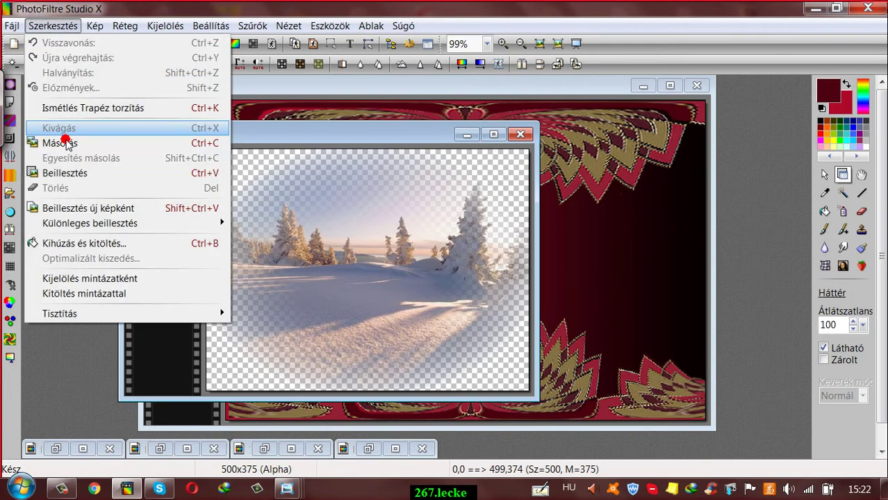
pyautogui.click(64, 142)
pyautogui.click(248, 85)
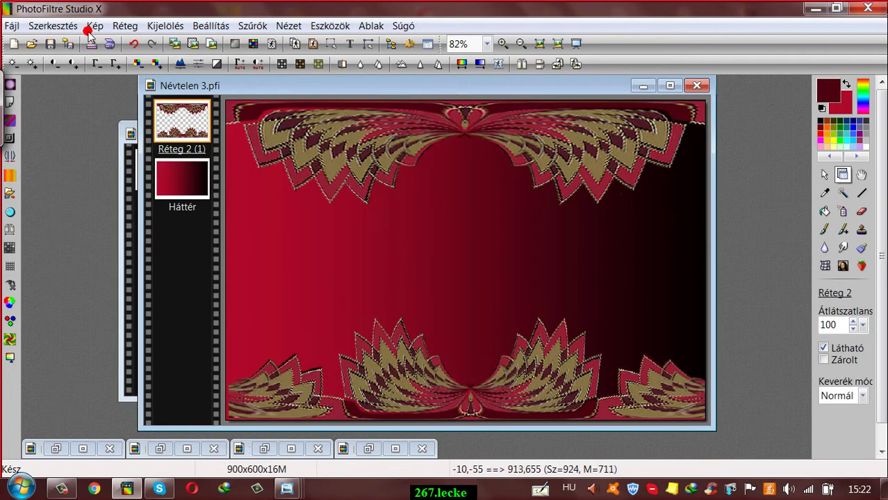
pyautogui.click(53, 26)
pyautogui.click(82, 173)
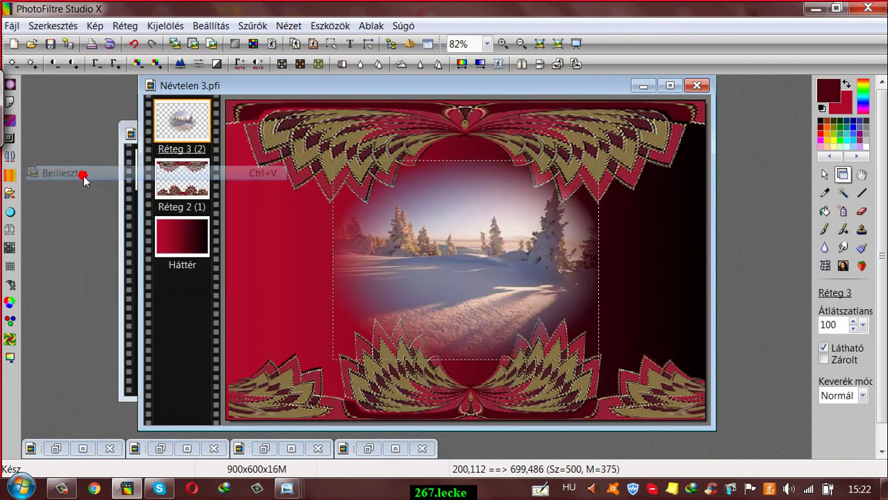
pyautogui.moveTo(187, 125); pyautogui.dragTo(189, 202)
pyautogui.moveTo(452, 248); pyautogui.dragTo(332, 241)
# Step: Scale the winter landscape layer to 160% with free transform and shift it right, towards the middle of the canvas
pyautogui.rightClick(177, 181)
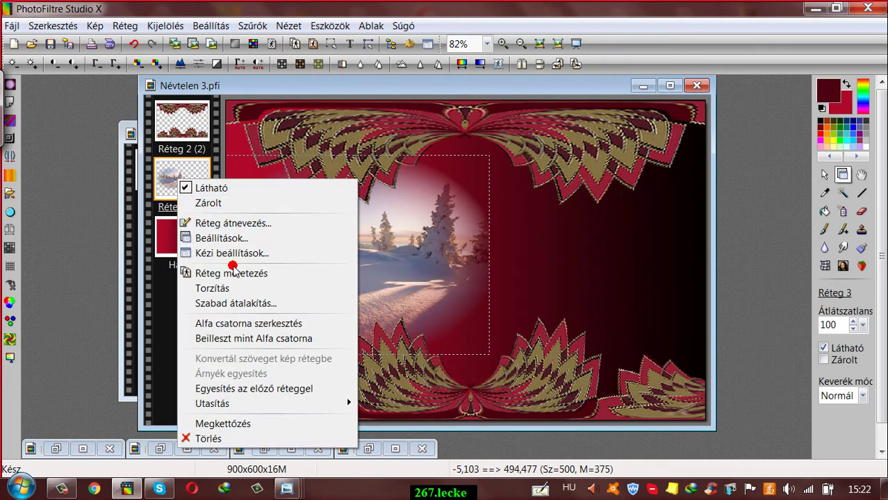
pyautogui.click(234, 302)
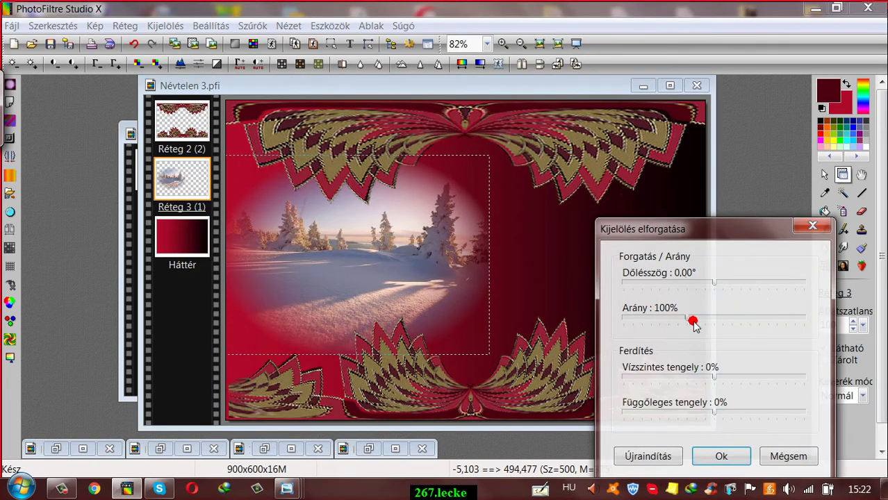
pyautogui.moveTo(686, 321); pyautogui.dragTo(735, 321)
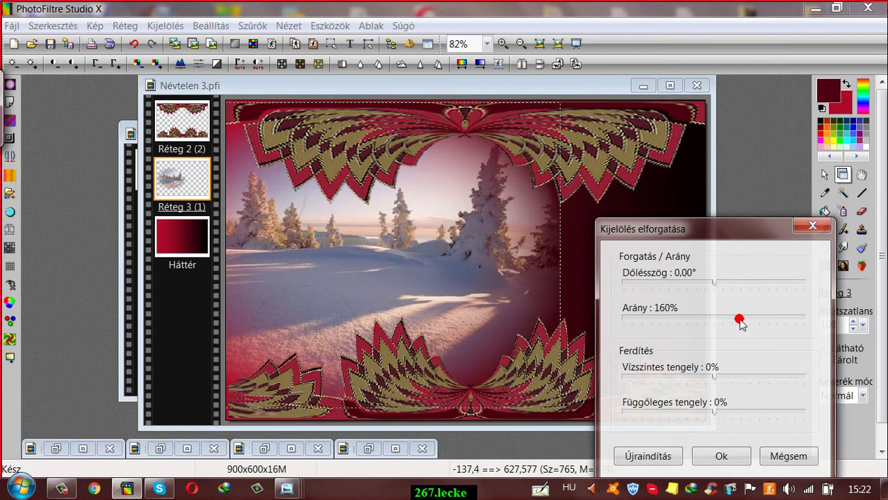
pyautogui.moveTo(742, 320); pyautogui.dragTo(740, 321)
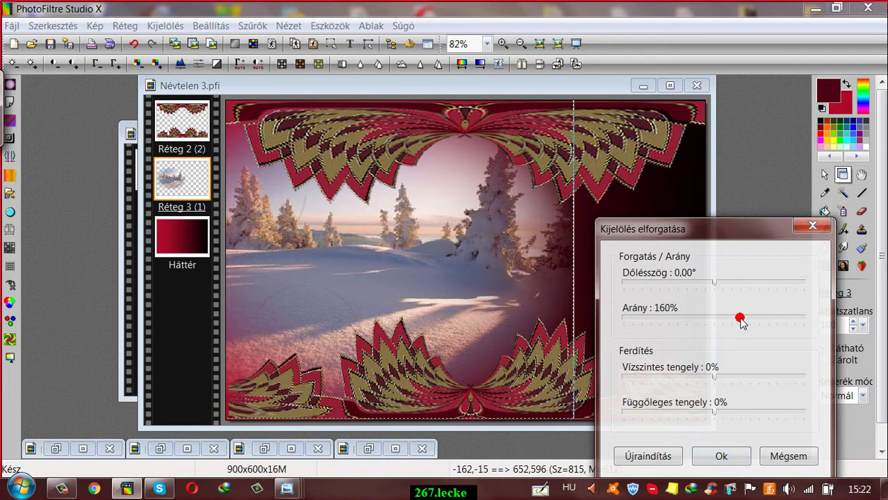
pyautogui.moveTo(742, 322); pyautogui.dragTo(740, 321)
pyautogui.click(716, 457)
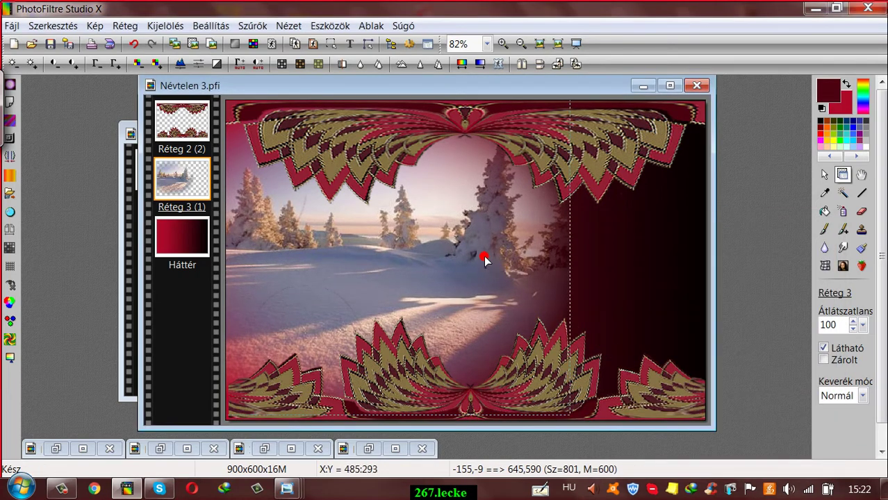
pyautogui.moveTo(485, 260); pyautogui.dragTo(558, 259)
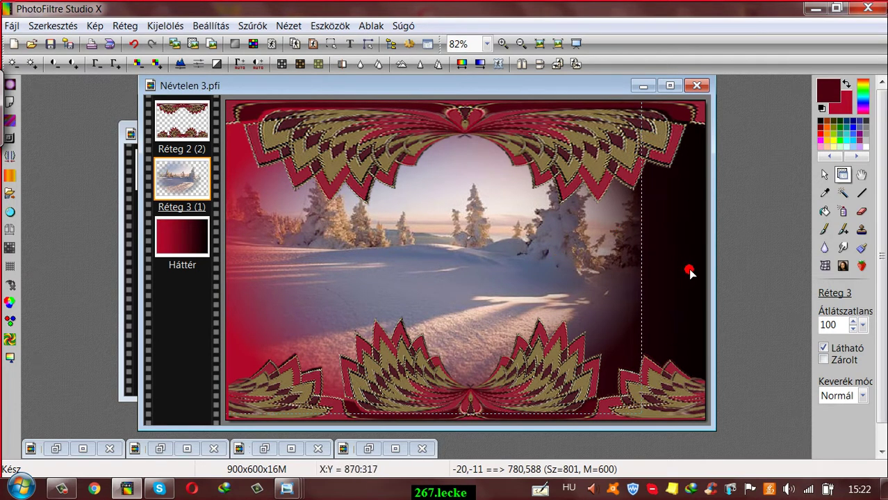
# Step: Distort the landscape layer by stretching its right and bottom edges to about 830 × 614 pixels
pyautogui.rightClick(562, 256)
pyautogui.click(598, 318)
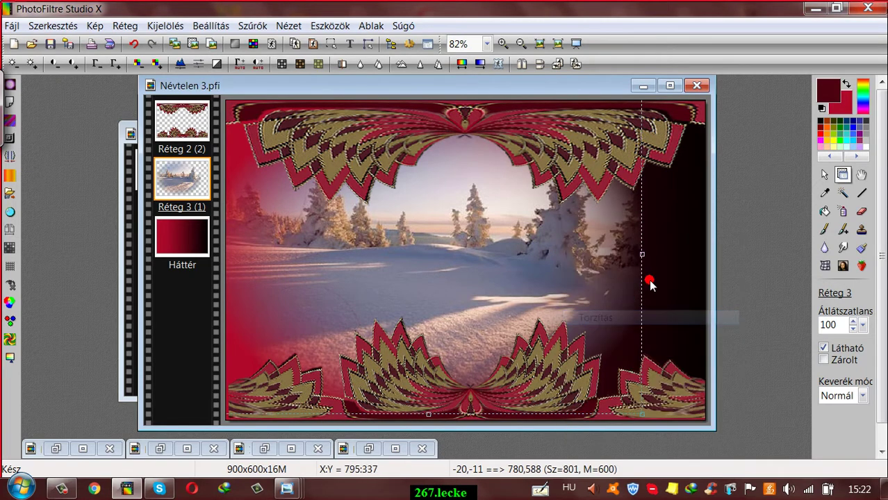
pyautogui.moveTo(643, 254); pyautogui.dragTo(659, 255)
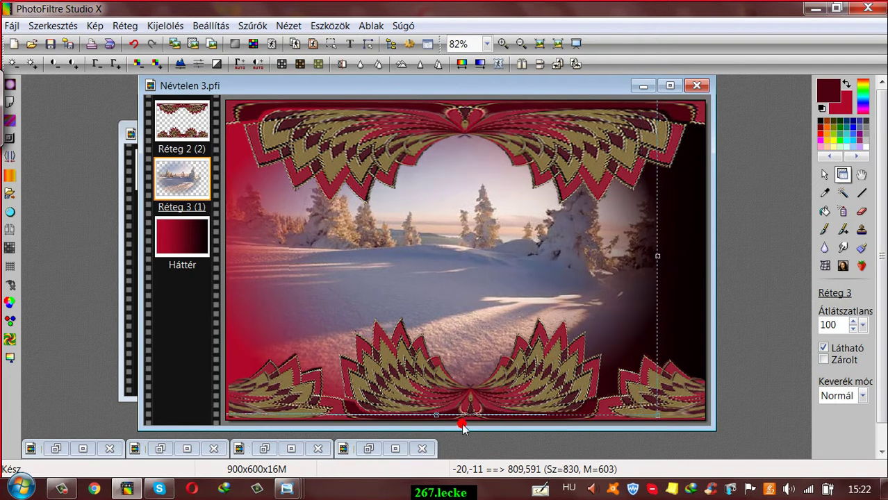
pyautogui.click(437, 415)
pyautogui.moveTo(438, 415); pyautogui.dragTo(439, 423)
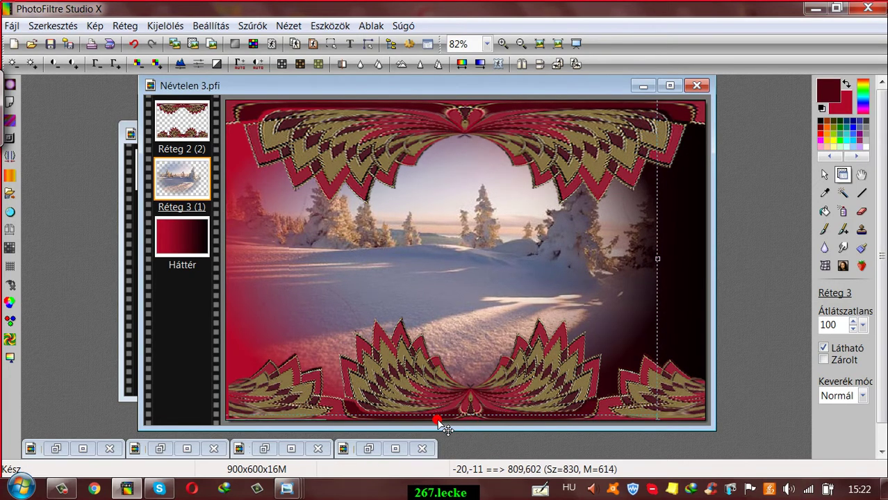
pyautogui.rightClick(588, 251)
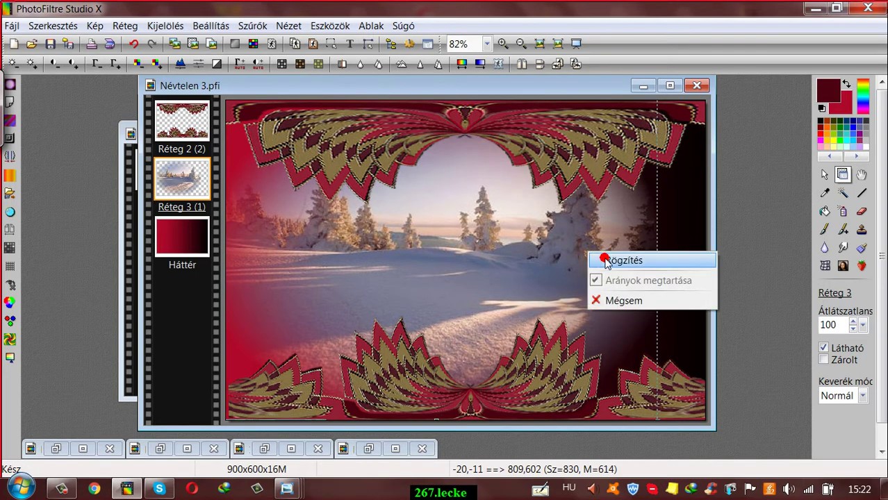
pyautogui.click(605, 257)
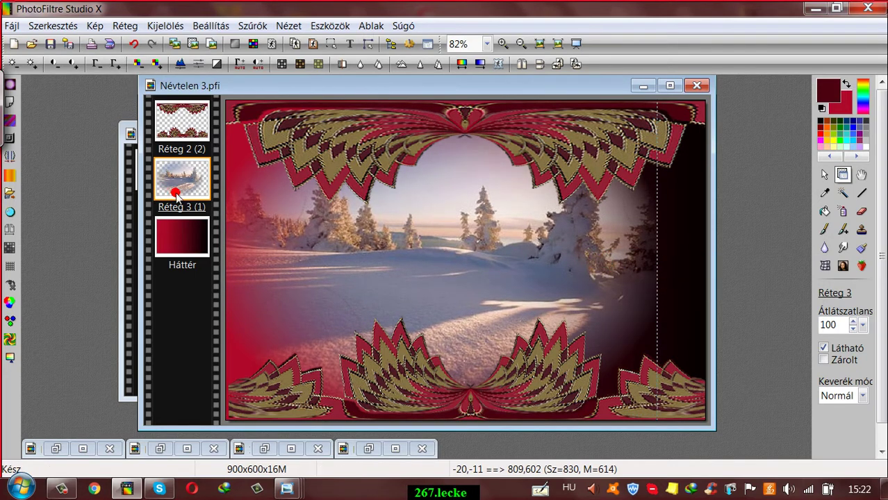
# Step: Emboss the winter landscape layer three times, using Mérsékelt domborítás for the last two passes
pyautogui.click(259, 27)
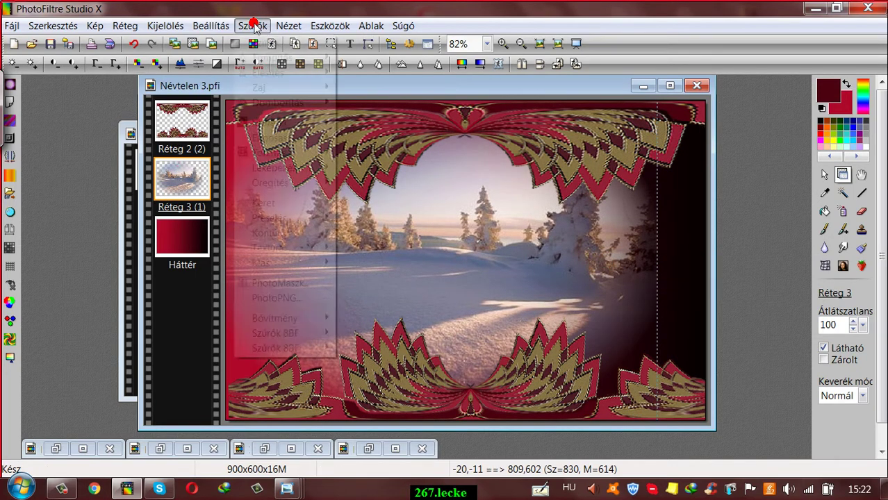
pyautogui.moveTo(323, 103)
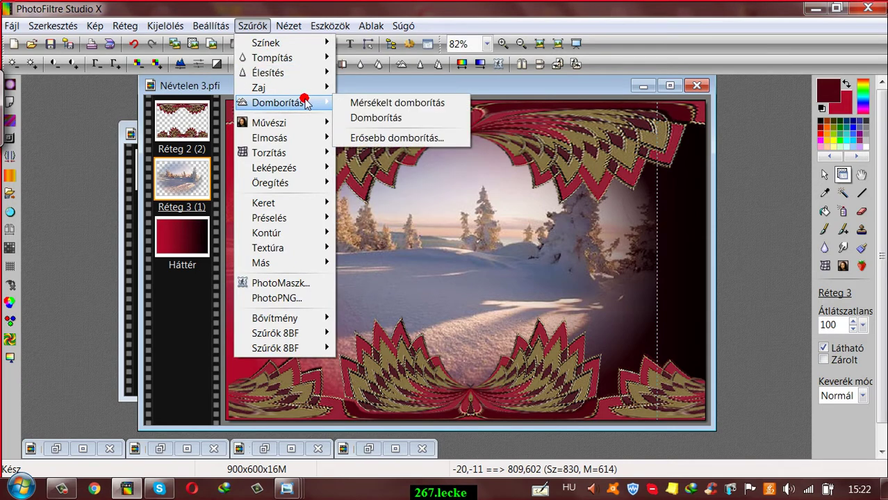
pyautogui.click(344, 115)
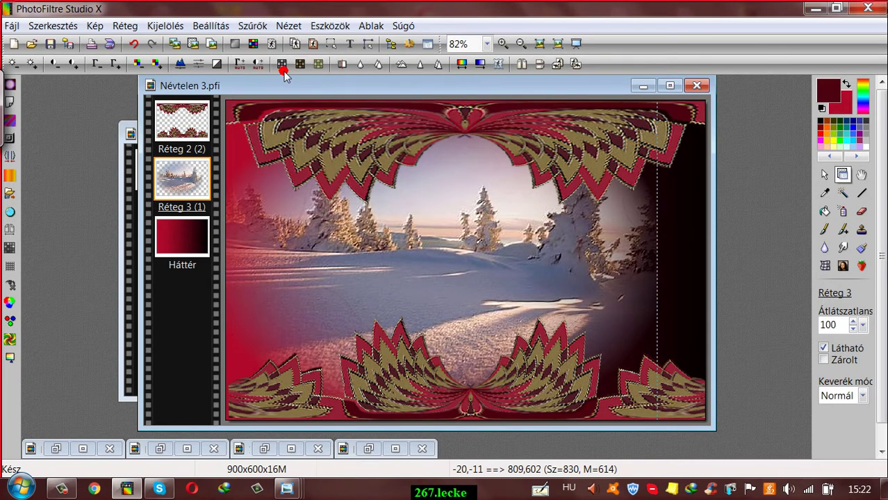
pyautogui.click(255, 27)
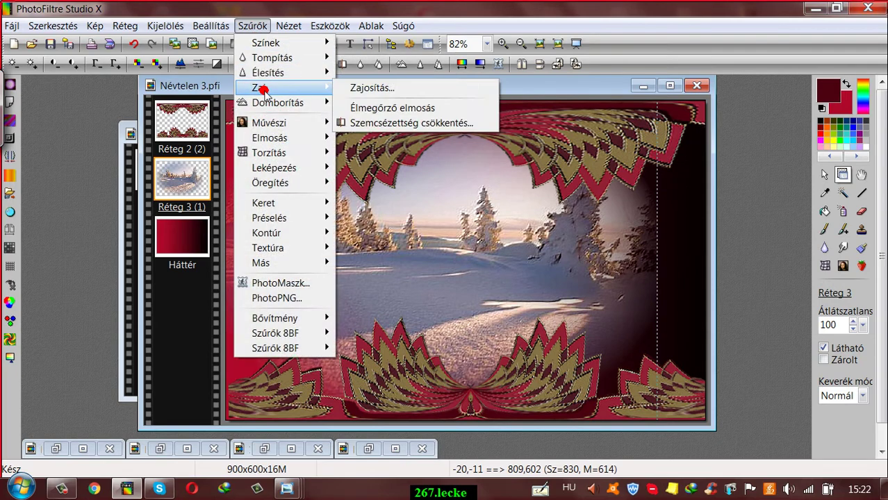
pyautogui.moveTo(259, 102)
pyautogui.click(353, 103)
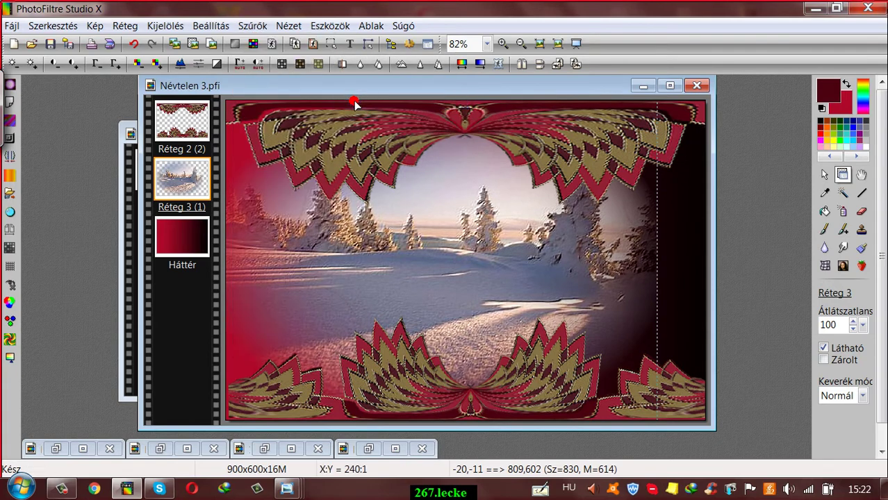
pyautogui.click(253, 26)
pyautogui.moveTo(273, 104)
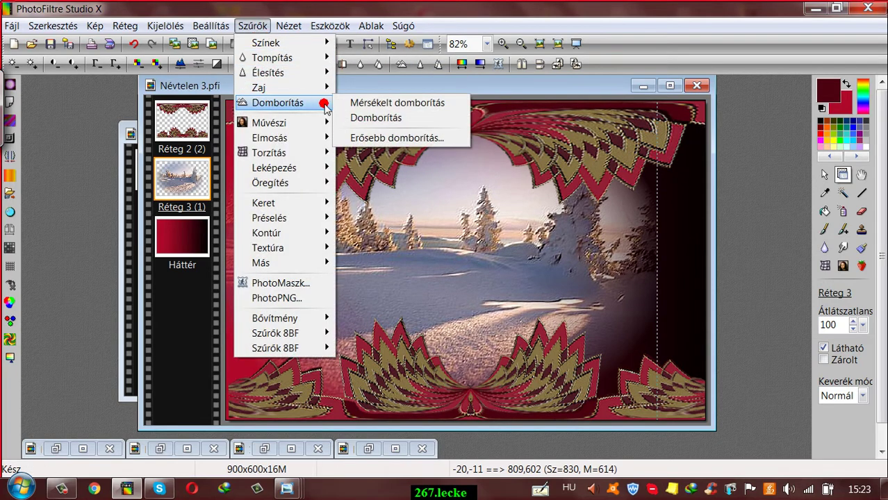
pyautogui.click(354, 103)
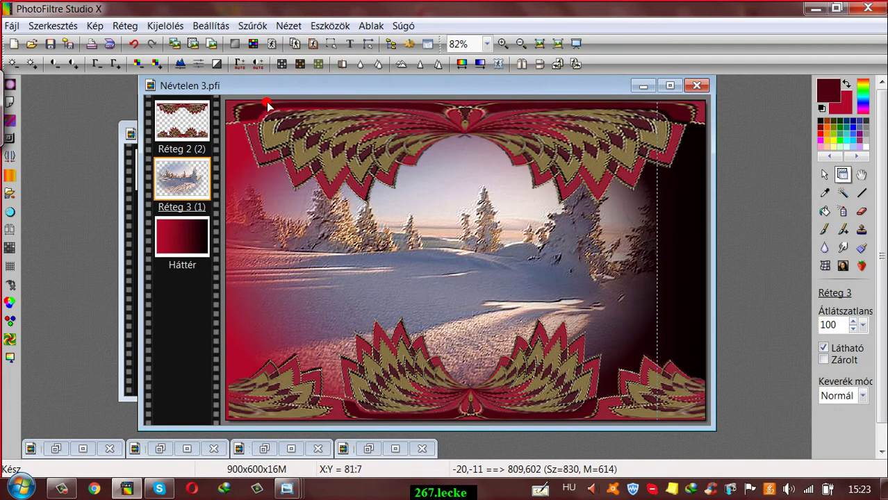
pyautogui.moveTo(404, 94); pyautogui.dragTo(383, 85)
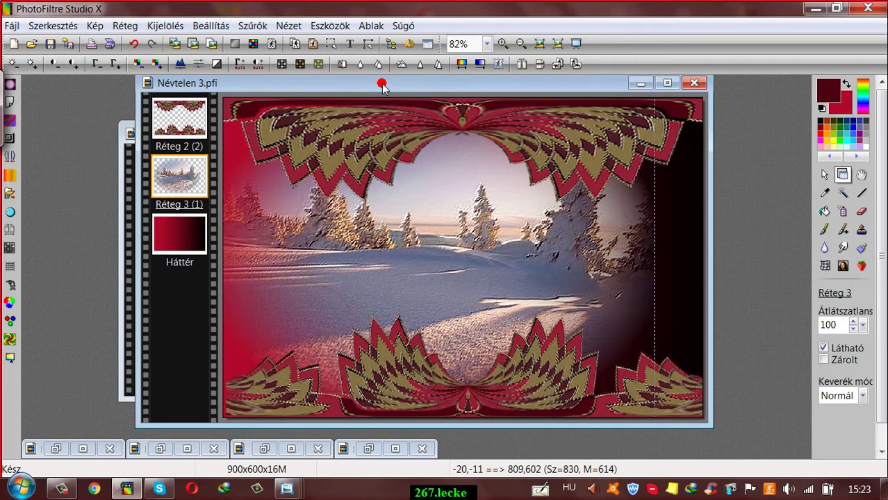
# Step: Apply Mérsékelt domborítás to the ornamental fringe layer, Réteg 2
pyautogui.click(182, 120)
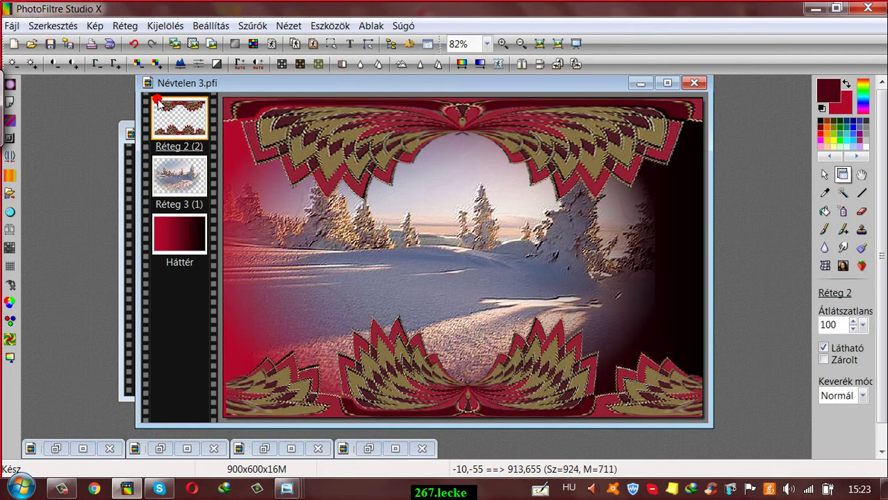
pyautogui.click(252, 26)
pyautogui.moveTo(306, 104)
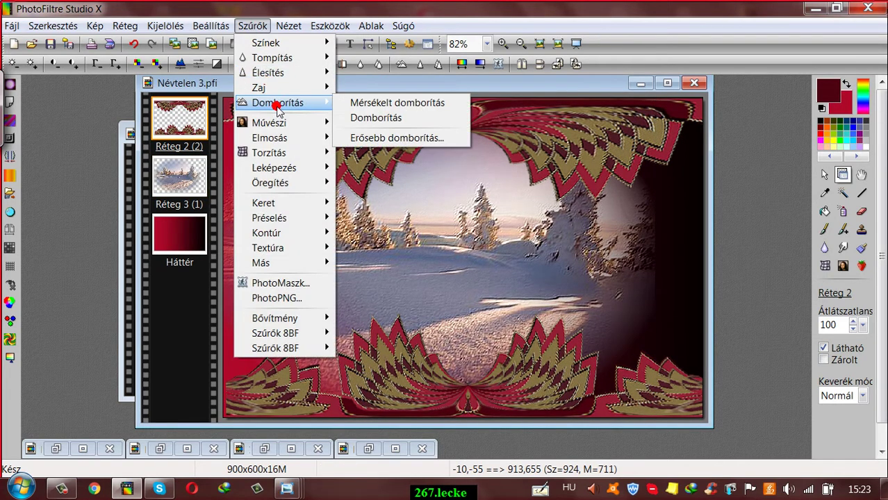
pyautogui.click(349, 103)
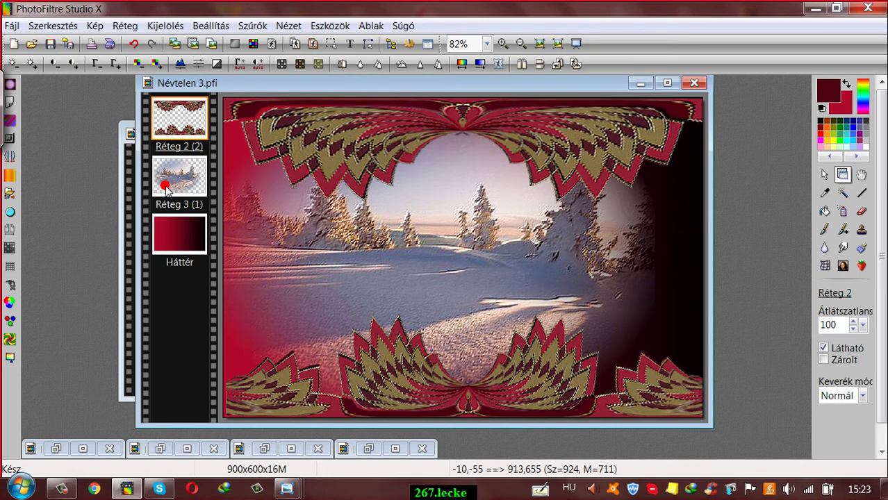
# Step: Apply the Merített papír texture three times to the gradient background layer
pyautogui.click(174, 240)
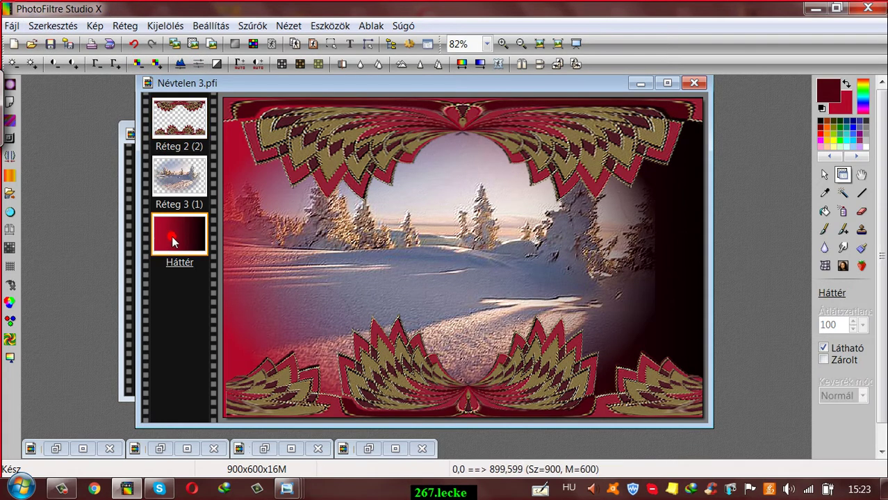
pyautogui.click(253, 25)
pyautogui.moveTo(268, 204)
pyautogui.moveTo(274, 246)
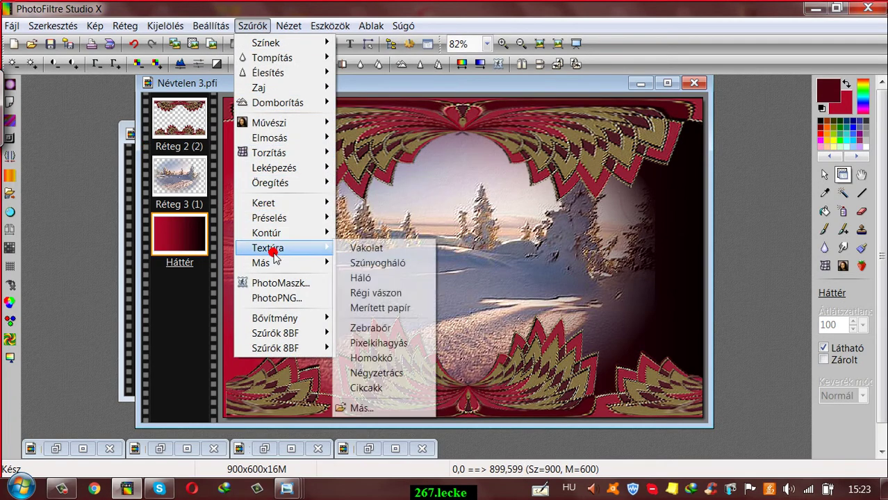
pyautogui.click(385, 308)
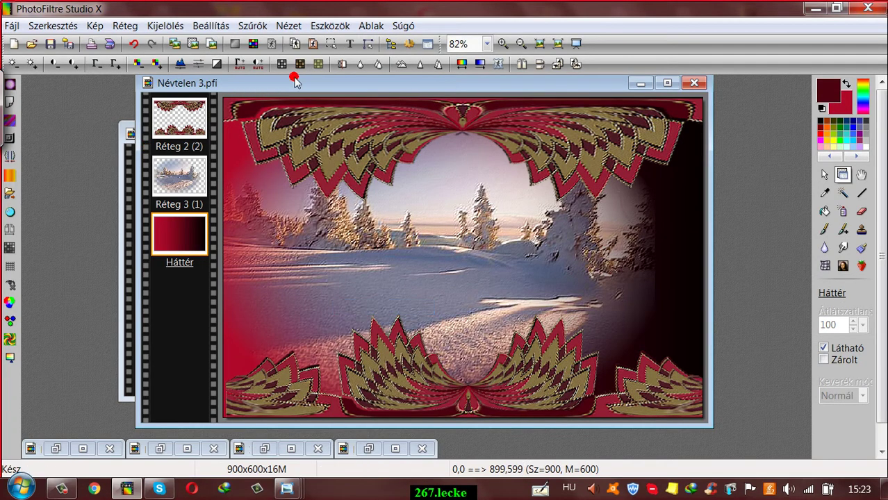
pyautogui.click(252, 26)
pyautogui.moveTo(269, 204)
pyautogui.moveTo(277, 249)
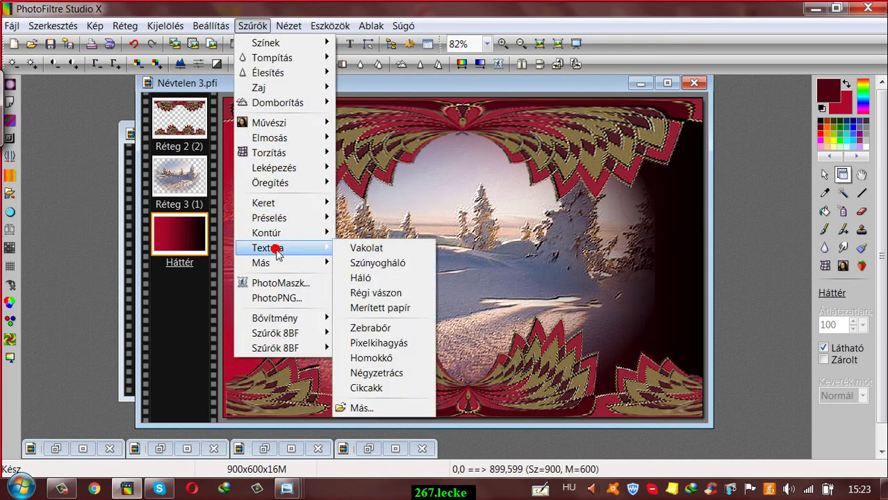
pyautogui.click(376, 307)
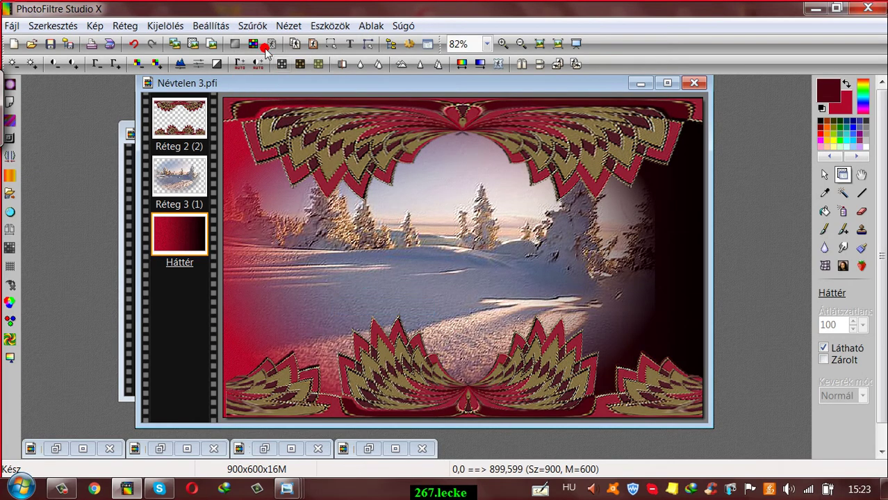
pyautogui.click(250, 25)
pyautogui.moveTo(278, 248)
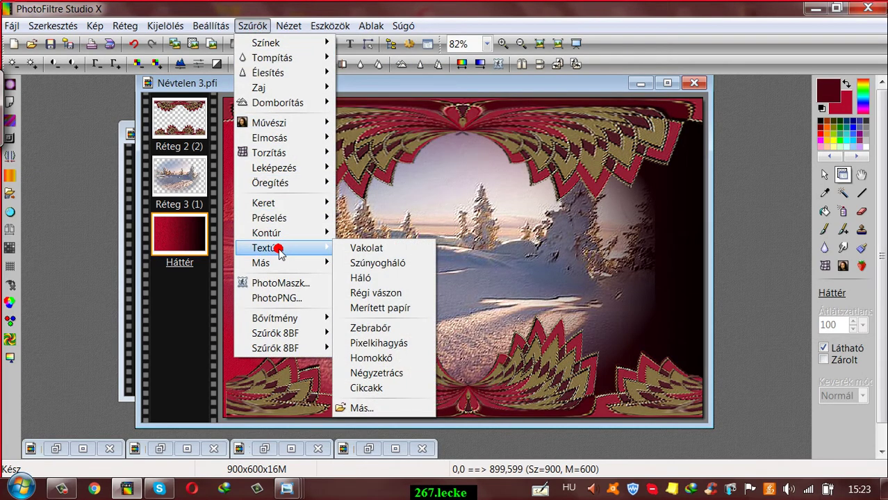
pyautogui.click(359, 308)
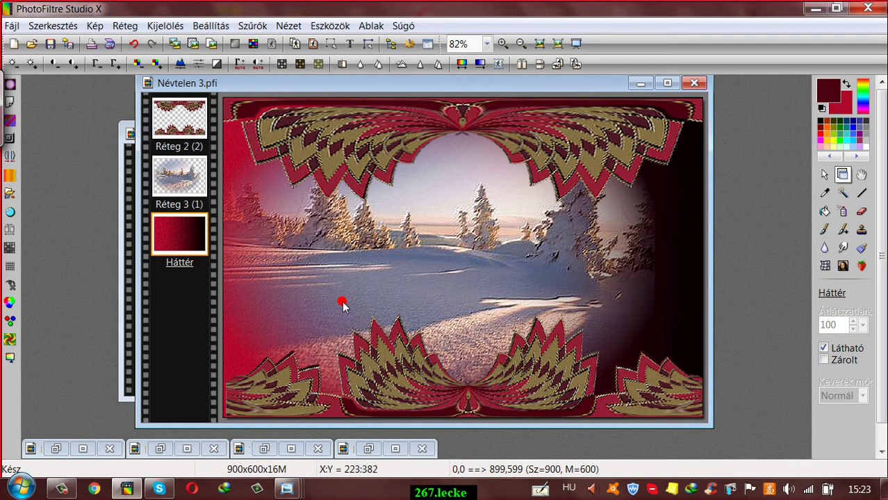
# Step: Merge the winter landscape layer down into the background and nudge the document window up slightly
pyautogui.rightClick(178, 178)
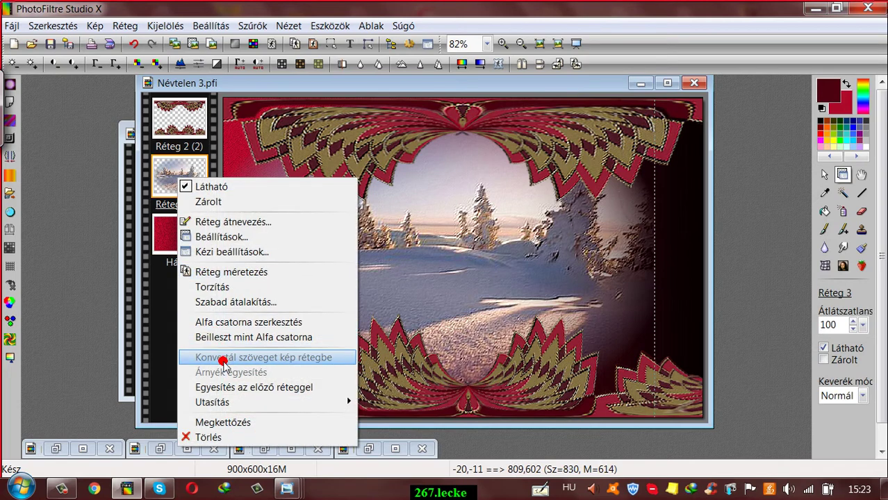
pyautogui.click(226, 388)
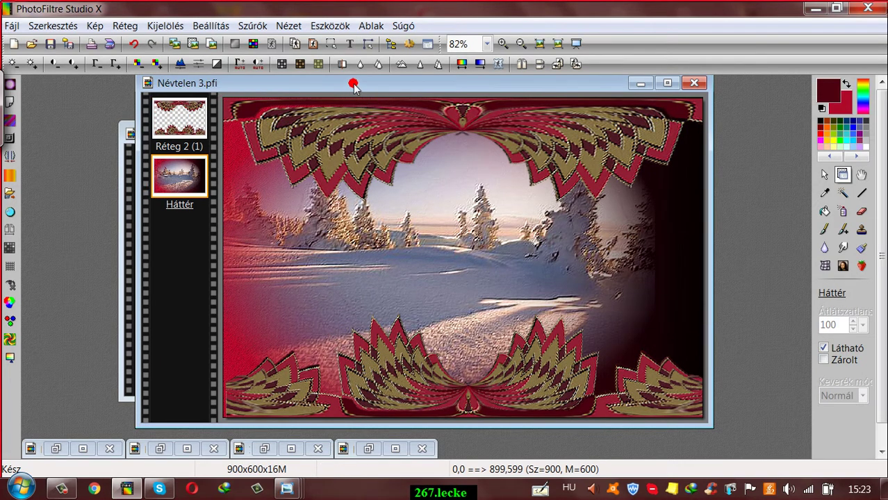
pyautogui.moveTo(353, 85); pyautogui.dragTo(353, 81)
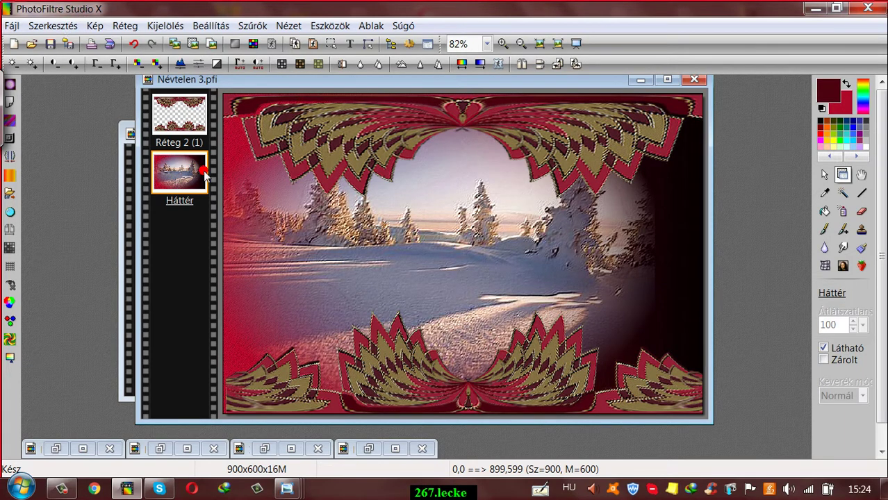
# Step: Add a black progressive contour to the merged background with width 15, 100% opacity and the Elmosás style
pyautogui.click(247, 24)
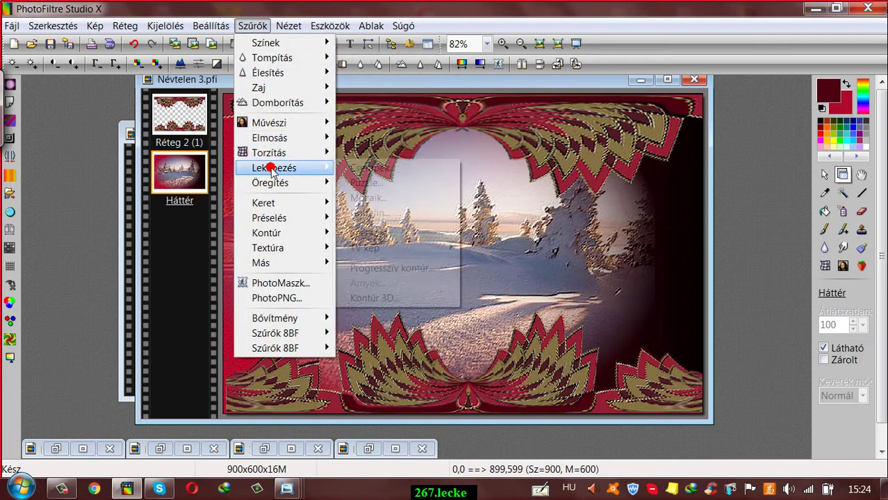
pyautogui.moveTo(292, 168)
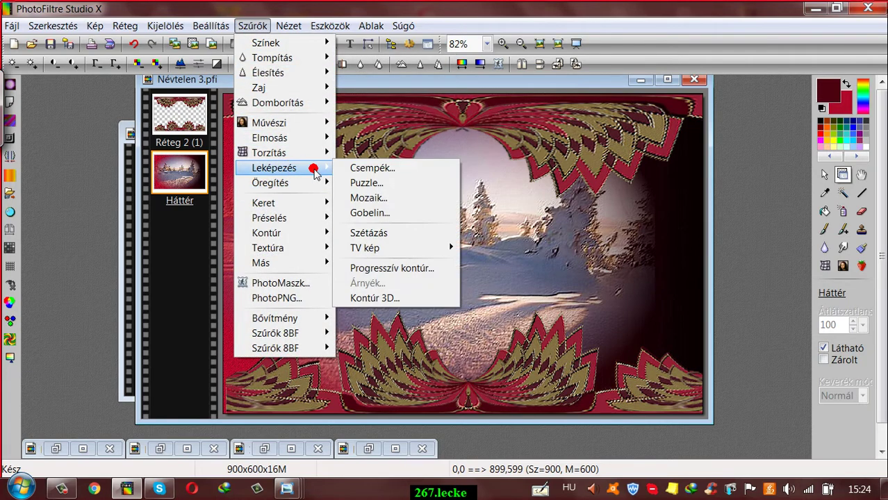
pyautogui.click(360, 270)
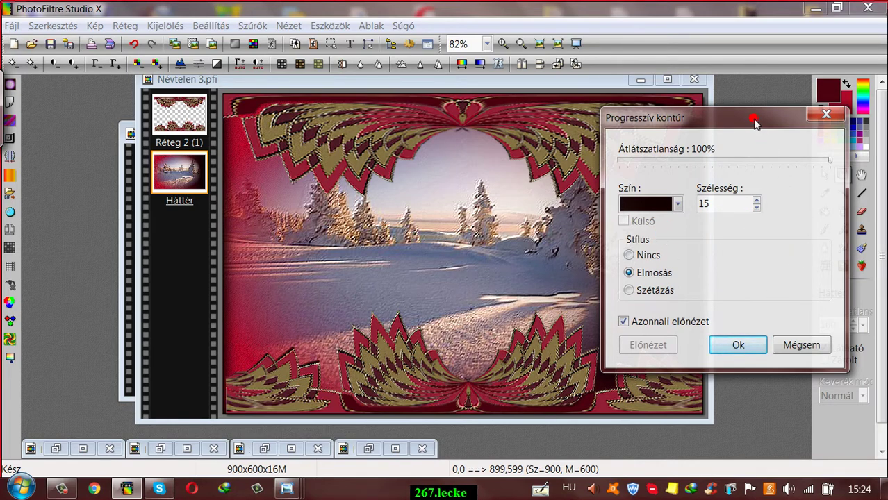
pyautogui.moveTo(754, 122); pyautogui.dragTo(704, 95)
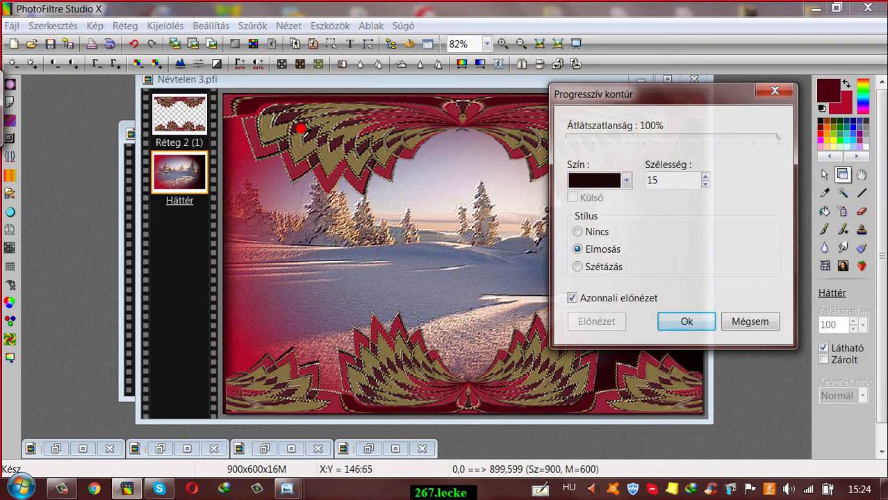
pyautogui.click(685, 322)
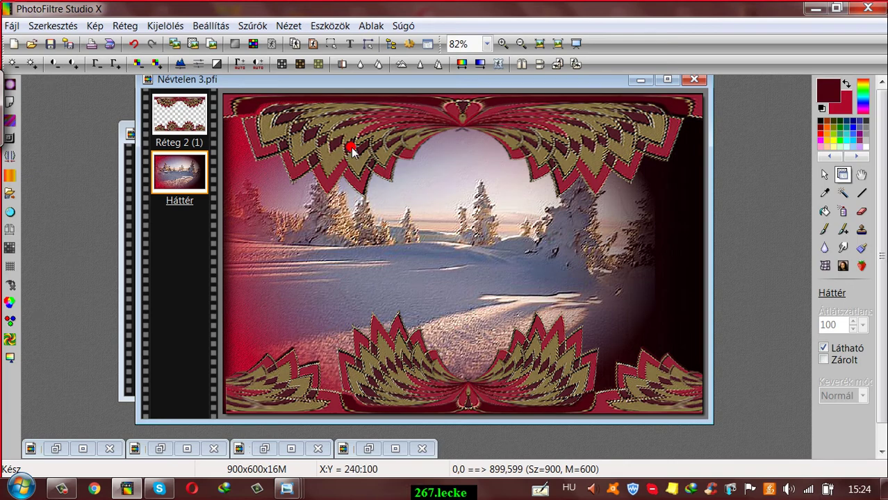
# Step: Shift the ornamental fringe layer about 41 pixels left and 5 pixels down on the canvas
pyautogui.click(167, 122)
pyautogui.moveTo(330, 142); pyautogui.dragTo(304, 144)
pyautogui.rightClick(169, 111)
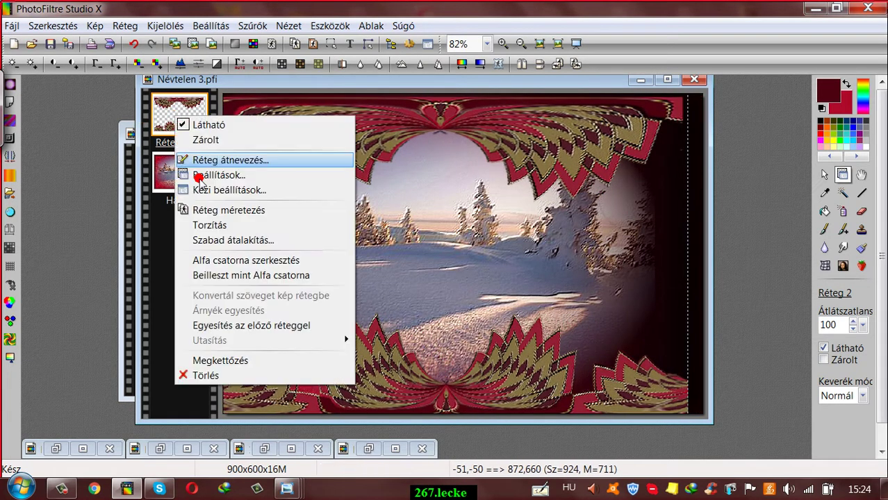
pyautogui.click(584, 249)
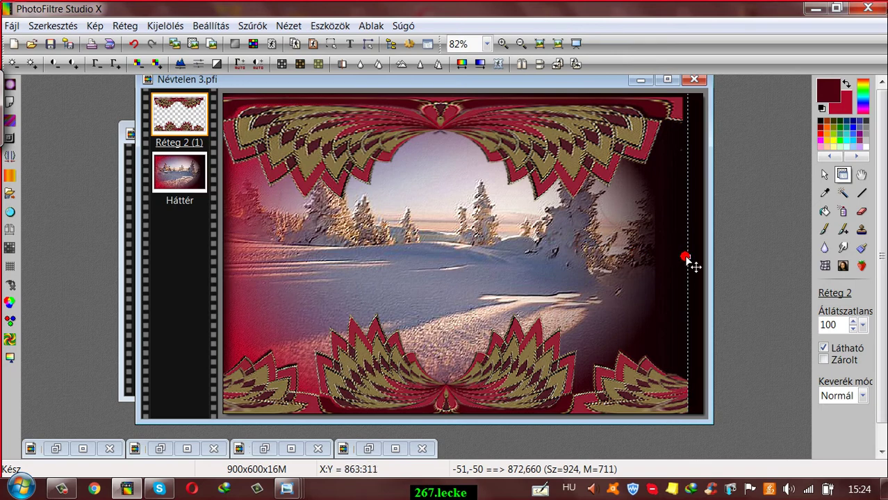
# Step: Distort the ornament layer Réteg 2 narrower to about 899 px wide and move it against the picture's right edge
pyautogui.moveTo(688, 257); pyautogui.dragTo(675, 256)
pyautogui.rightClick(588, 143)
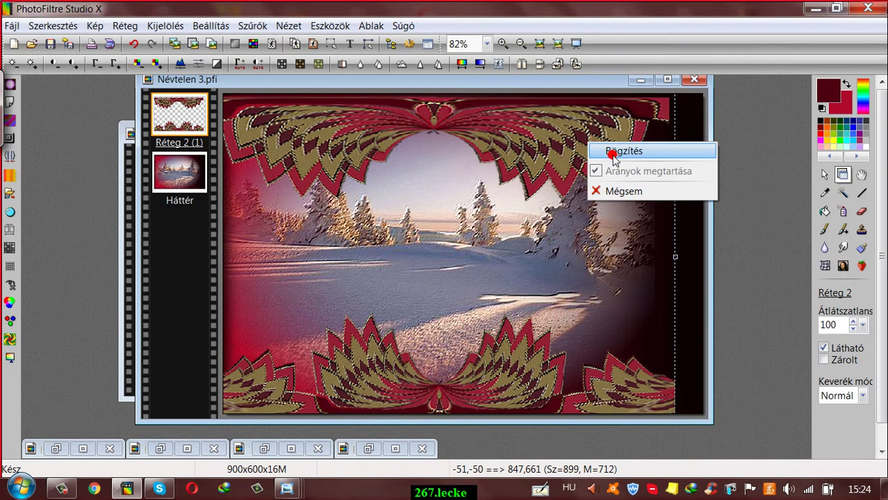
pyautogui.click(613, 151)
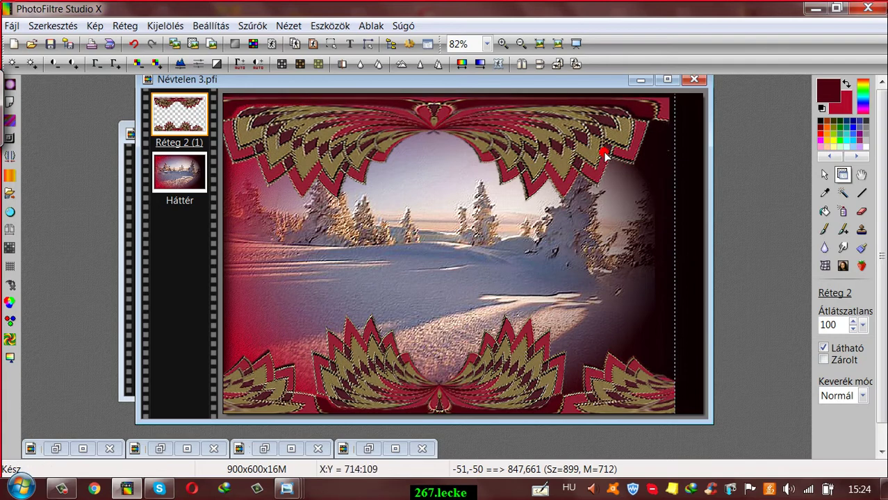
pyautogui.moveTo(610, 155); pyautogui.dragTo(632, 153)
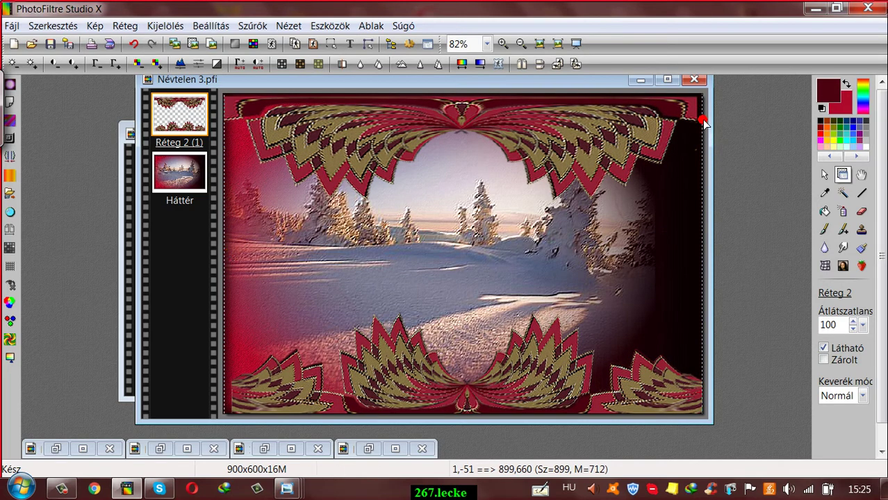
pyautogui.rightClick(326, 126)
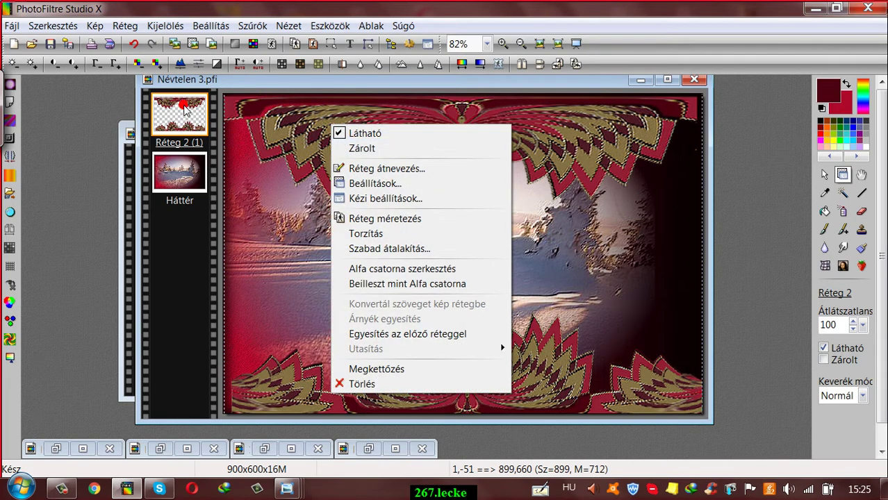
pyautogui.click(198, 114)
pyautogui.click(825, 175)
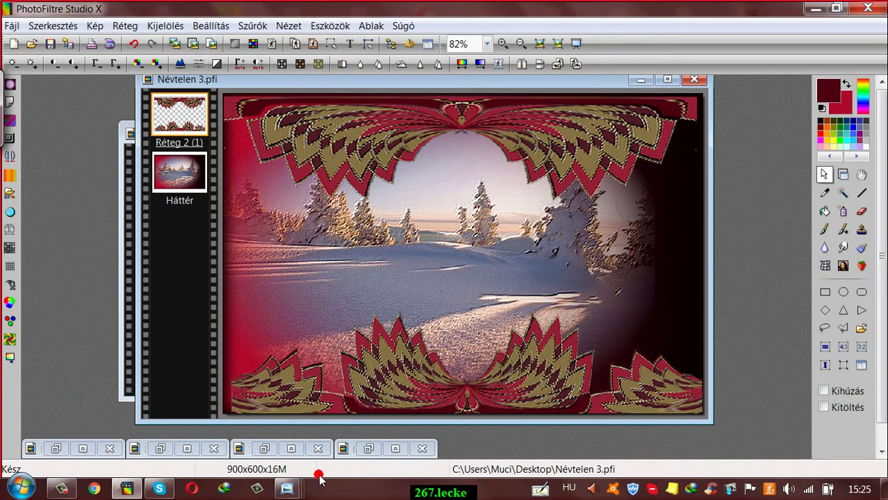
# Step: Copy the woman from Névtelen 2 másolata.png into Névtelen 3.pfi as a new layer and place her at the picture's right side
pyautogui.click(369, 449)
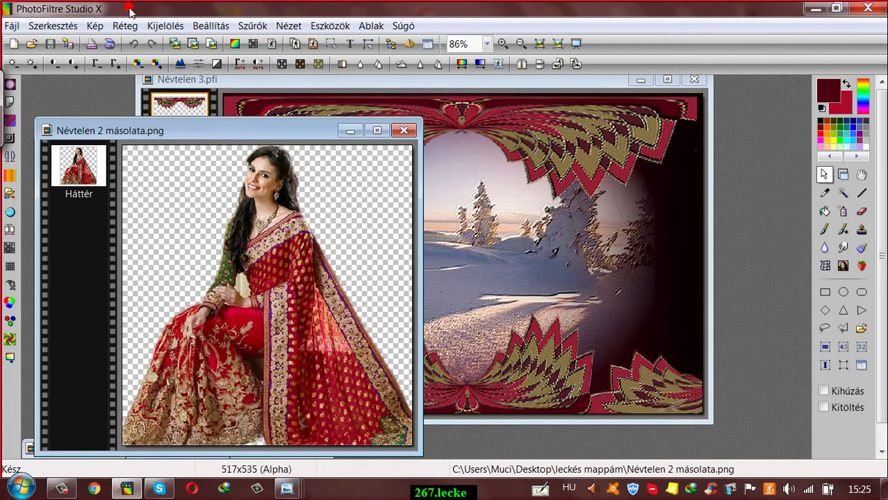
pyautogui.click(52, 26)
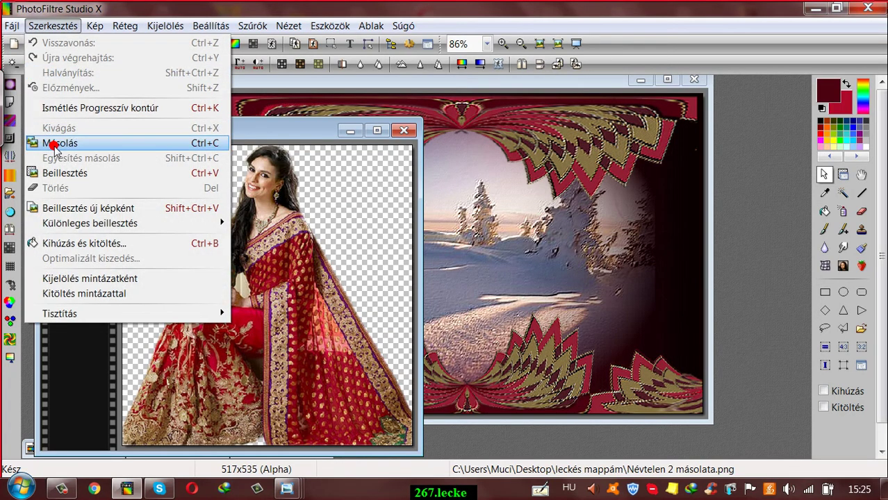
pyautogui.click(49, 142)
pyautogui.click(241, 78)
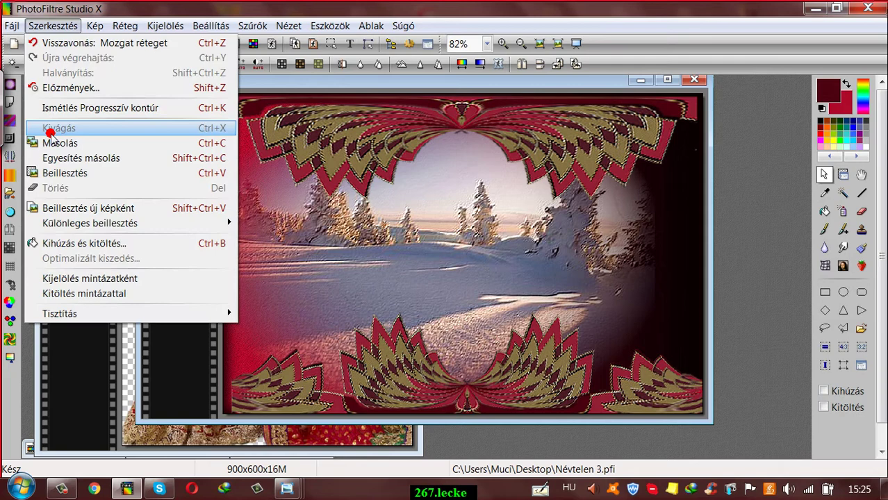
pyautogui.click(56, 173)
pyautogui.moveTo(449, 243); pyautogui.dragTo(681, 156)
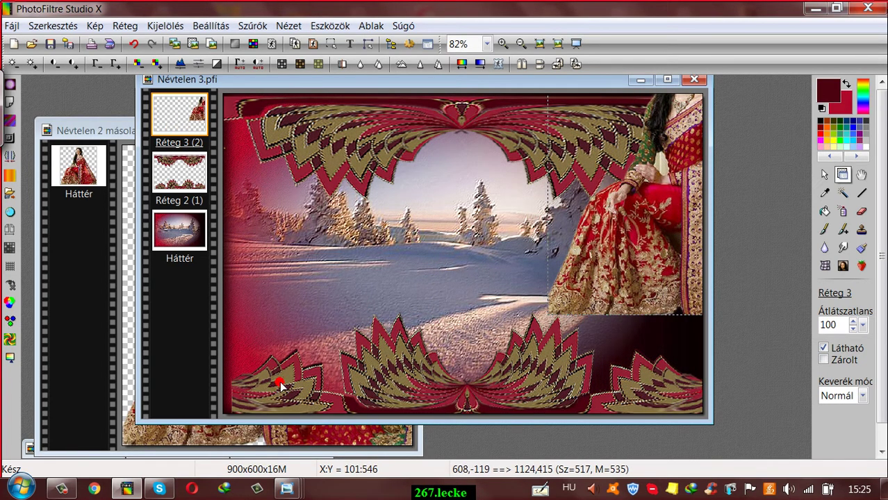
pyautogui.moveTo(652, 286); pyautogui.dragTo(548, 320)
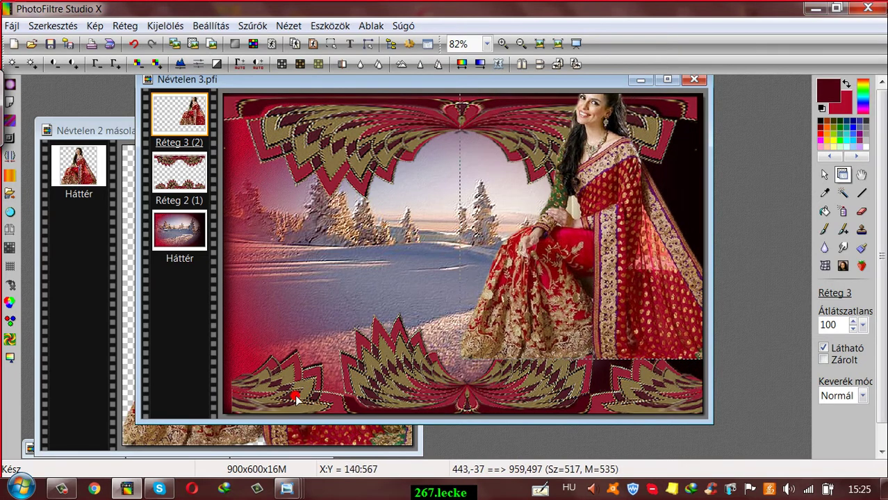
# Step: Move the ornament layer Réteg 2 slightly left so that it meets the picture's left edge
pyautogui.click(174, 170)
pyautogui.moveTo(258, 390); pyautogui.dragTo(260, 391)
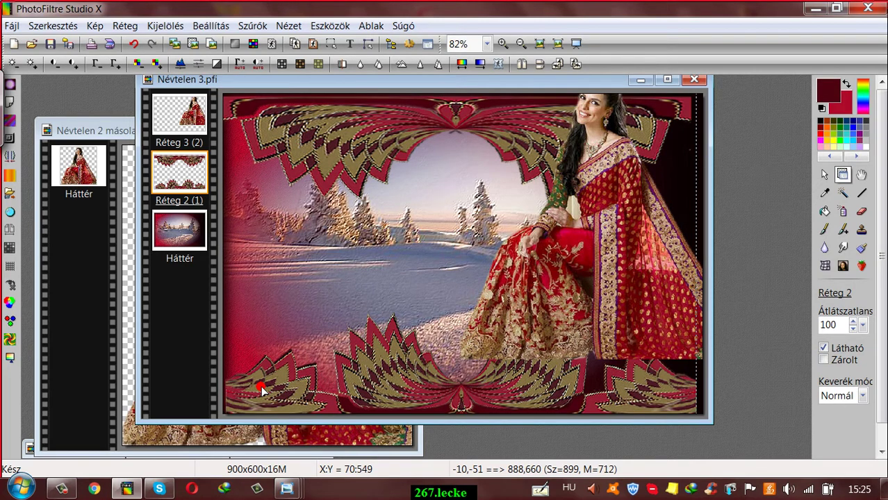
pyautogui.moveTo(261, 391)
pyautogui.mouseDown()
pyautogui.moveTo(272, 392)
pyautogui.moveTo(261, 392)
pyautogui.mouseUp()
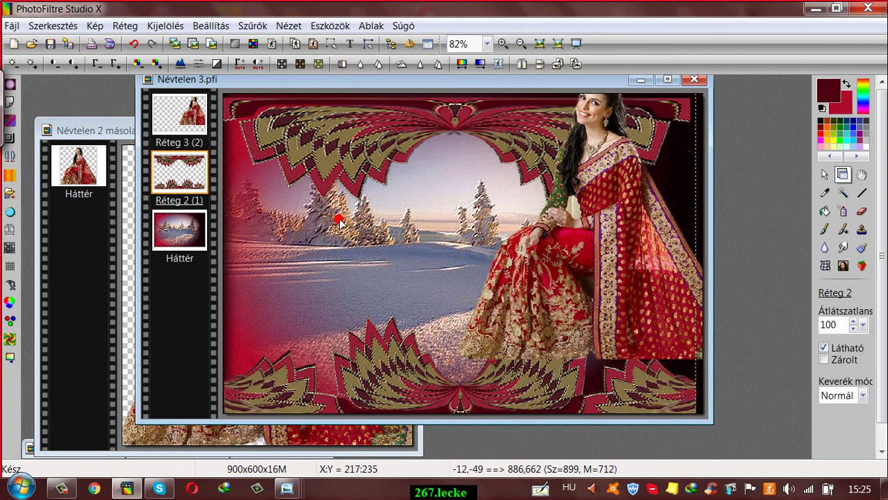
pyautogui.rightClick(343, 259)
pyautogui.click(367, 333)
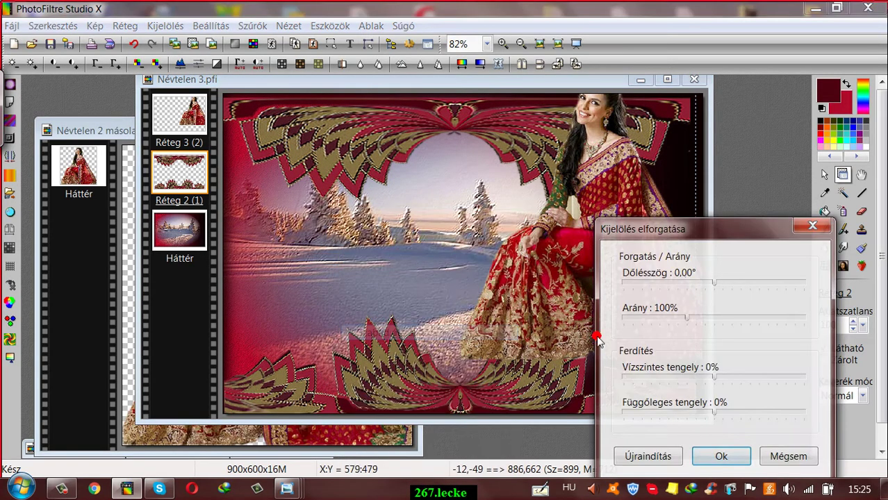
pyautogui.moveTo(628, 237); pyautogui.dragTo(210, 193)
pyautogui.click(168, 124)
pyautogui.click(302, 396)
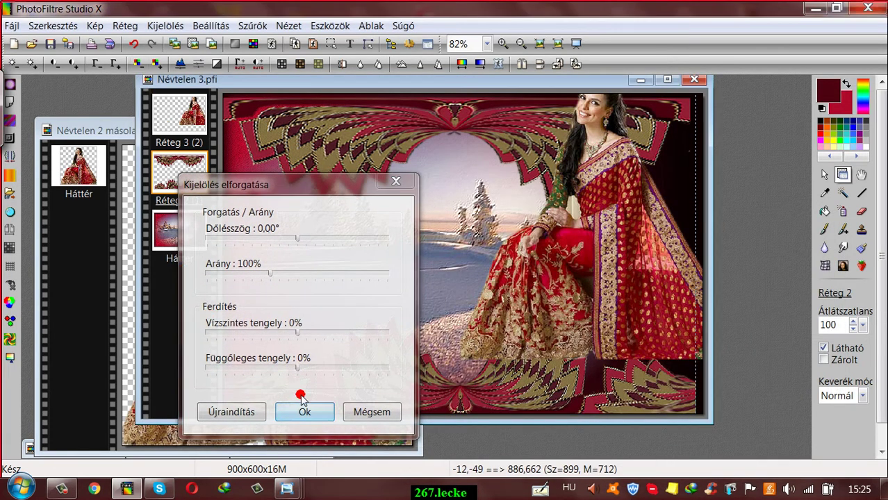
pyautogui.click(343, 411)
# Step: Hide the woman's layer and distort ornament layer Réteg 2 wider, to about 918 px, reaching the picture's right edge
pyautogui.click(176, 115)
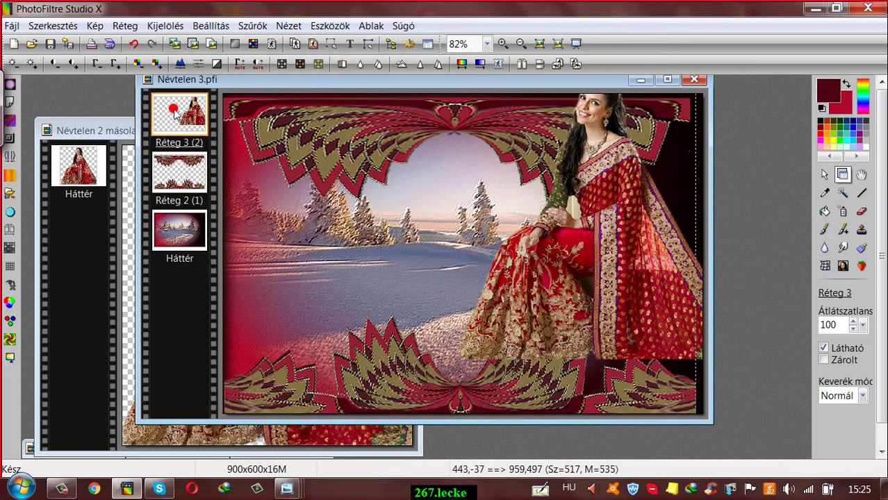
pyautogui.rightClick(175, 113)
pyautogui.click(201, 116)
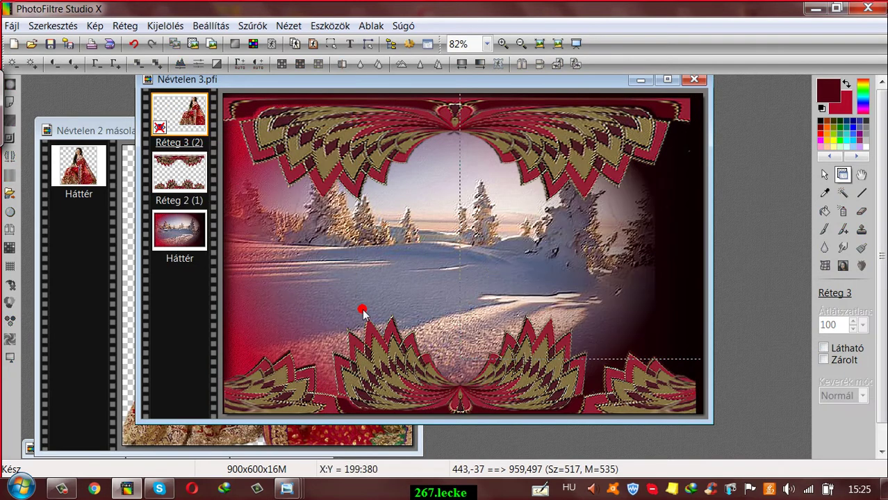
pyautogui.rightClick(175, 166)
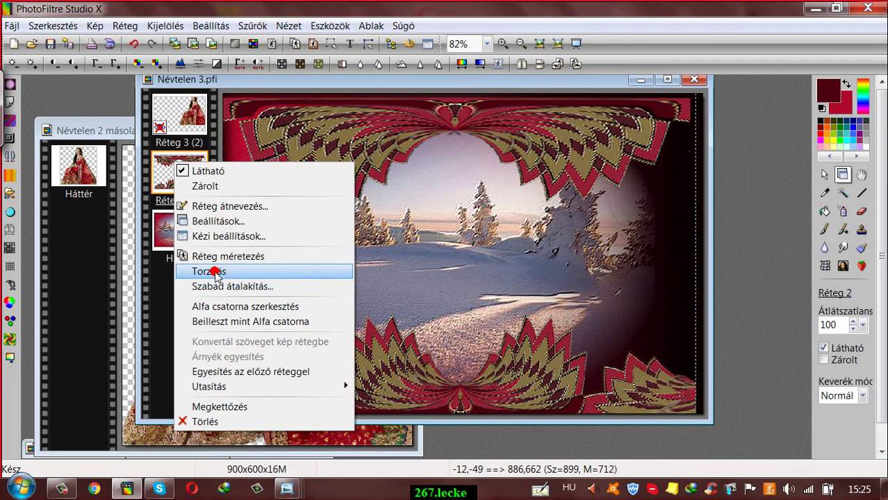
pyautogui.click(217, 271)
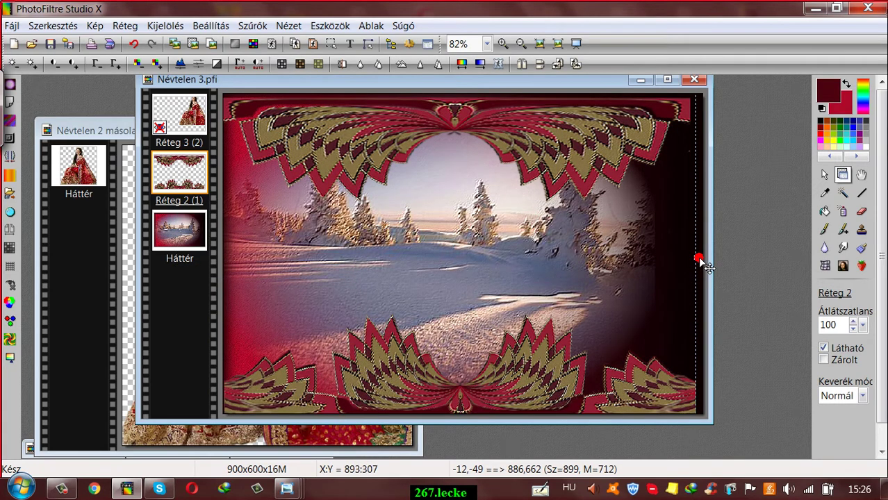
pyautogui.moveTo(700, 261); pyautogui.dragTo(713, 260)
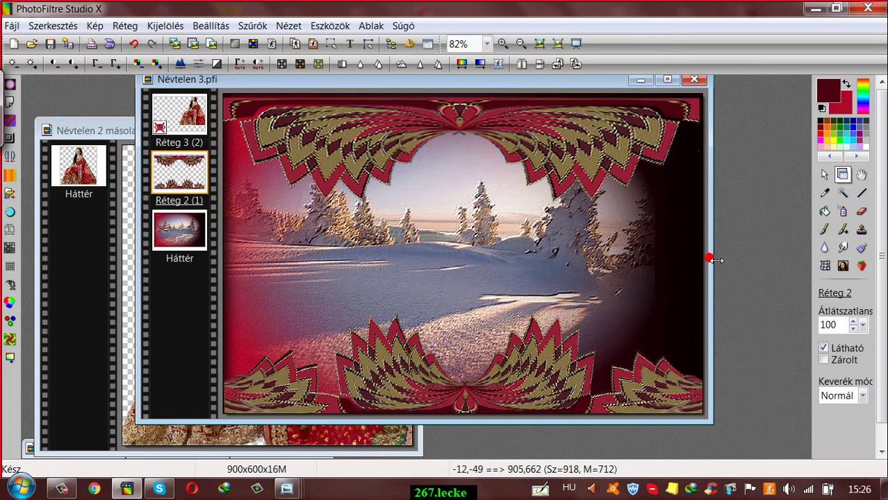
pyautogui.rightClick(361, 158)
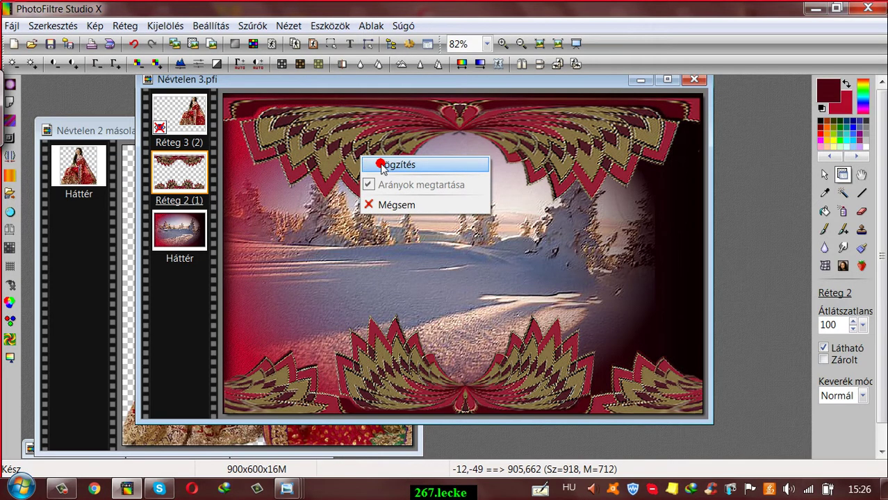
pyautogui.click(382, 165)
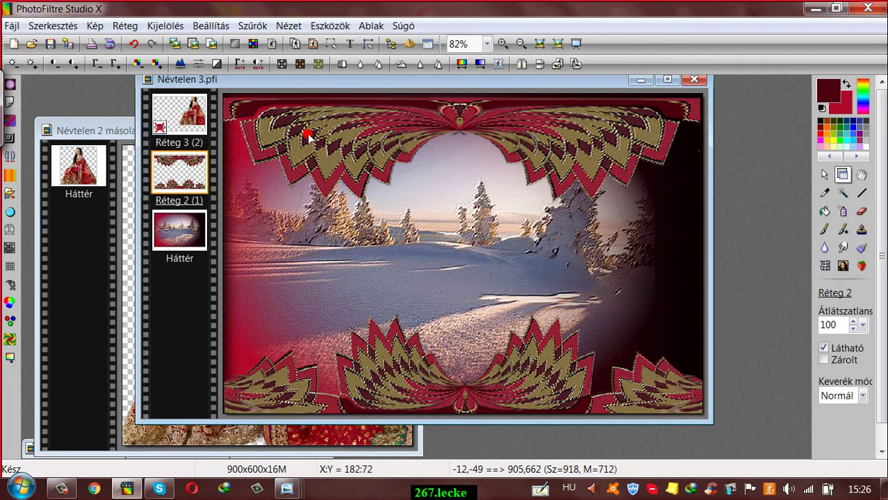
# Step: Make the woman's layer Réteg 3 visible again and move it down into the picture's bottom-right corner
pyautogui.rightClick(192, 110)
pyautogui.click(221, 120)
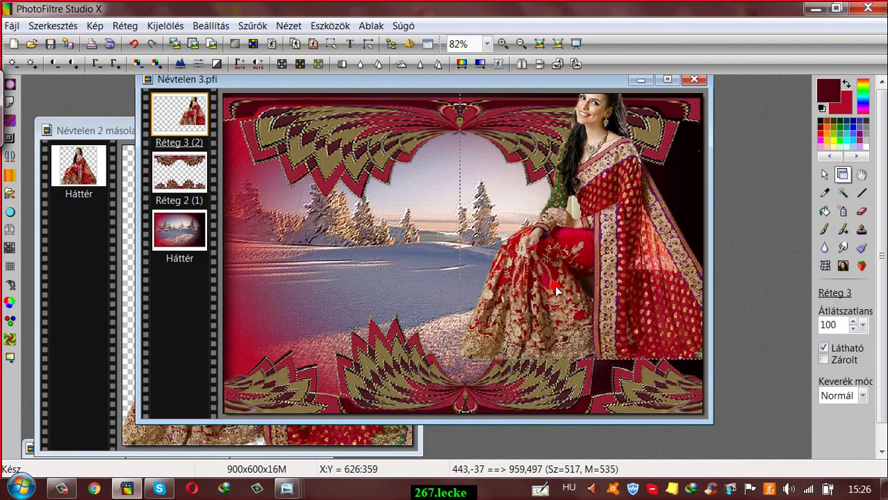
pyautogui.moveTo(560, 289); pyautogui.dragTo(508, 315)
pyautogui.moveTo(679, 367); pyautogui.dragTo(635, 385)
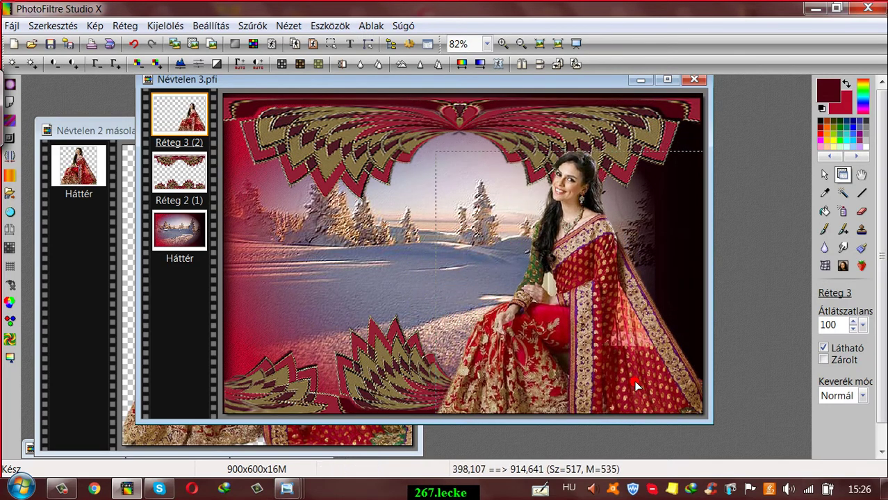
# Step: Enlarge the woman's layer Réteg 3 to 114% with the free transform
pyautogui.rightClick(191, 114)
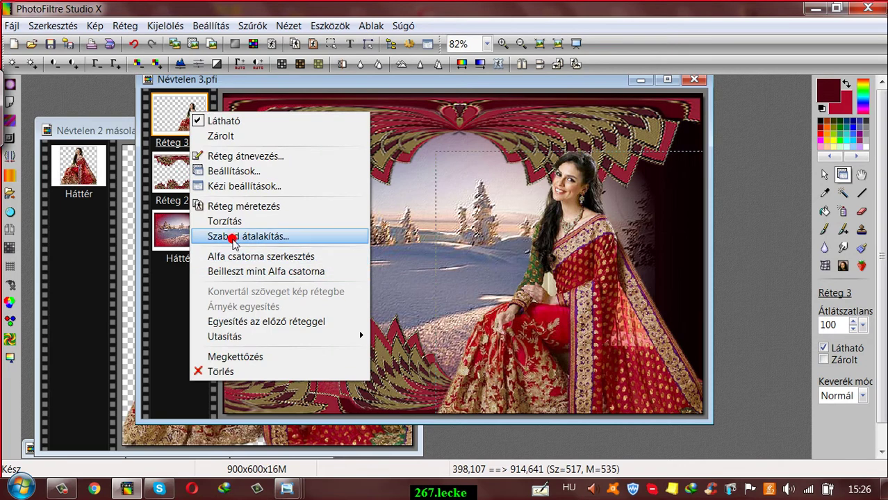
pyautogui.click(232, 237)
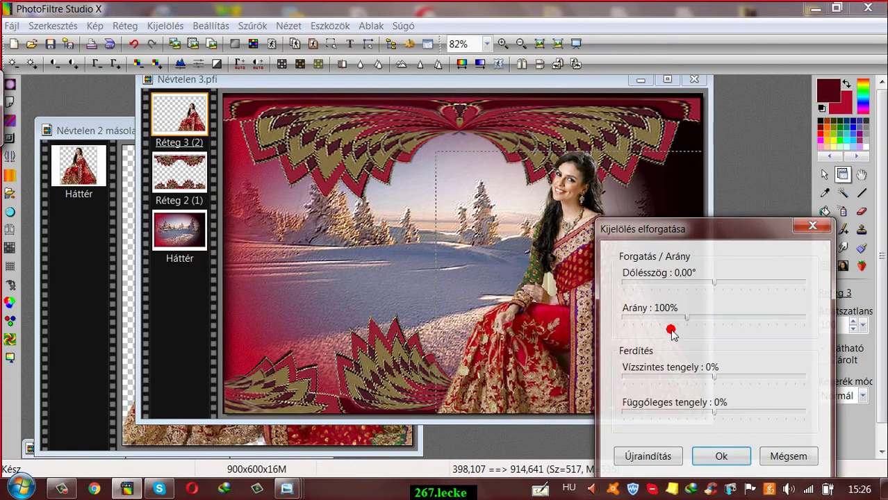
pyautogui.moveTo(691, 322)
pyautogui.mouseDown()
pyautogui.moveTo(730, 321)
pyautogui.moveTo(704, 327)
pyautogui.mouseUp()
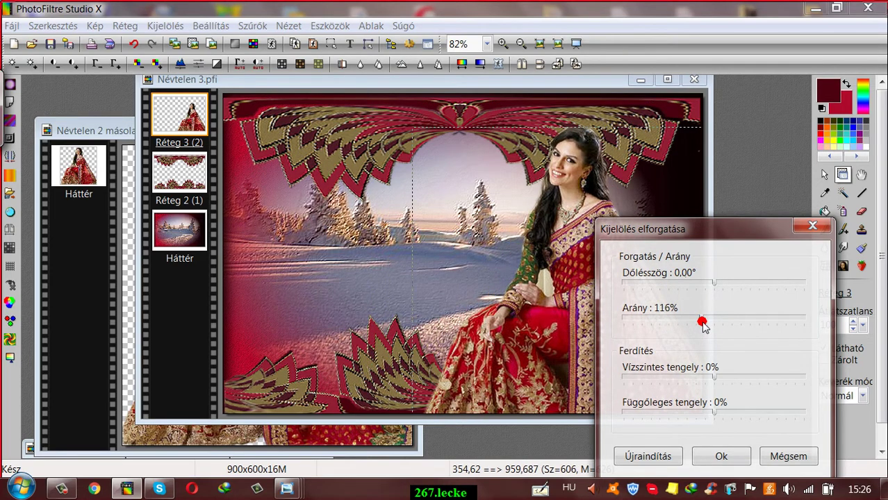
pyautogui.moveTo(702, 325); pyautogui.dragTo(702, 325)
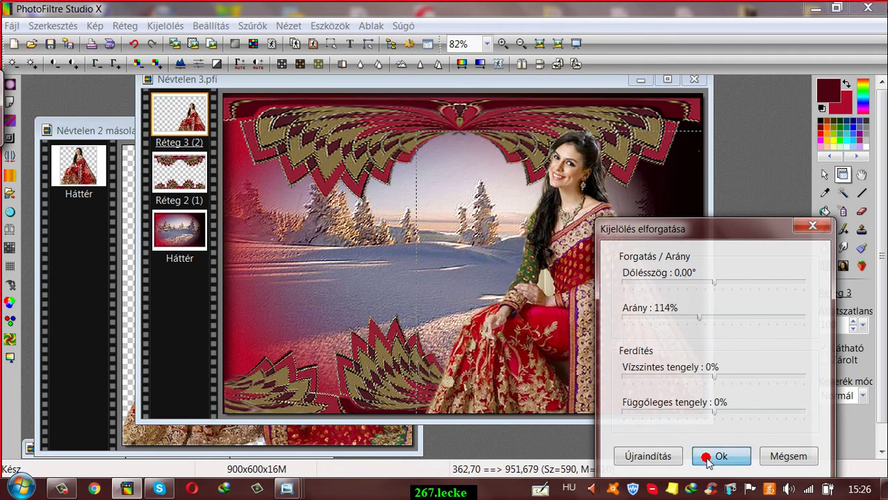
pyautogui.click(707, 455)
# Step: Position the enlarged woman farther right and higher in the picture, and minimize her source image Névtelen 2 másolata.png
pyautogui.moveTo(608, 267); pyautogui.dragTo(640, 284)
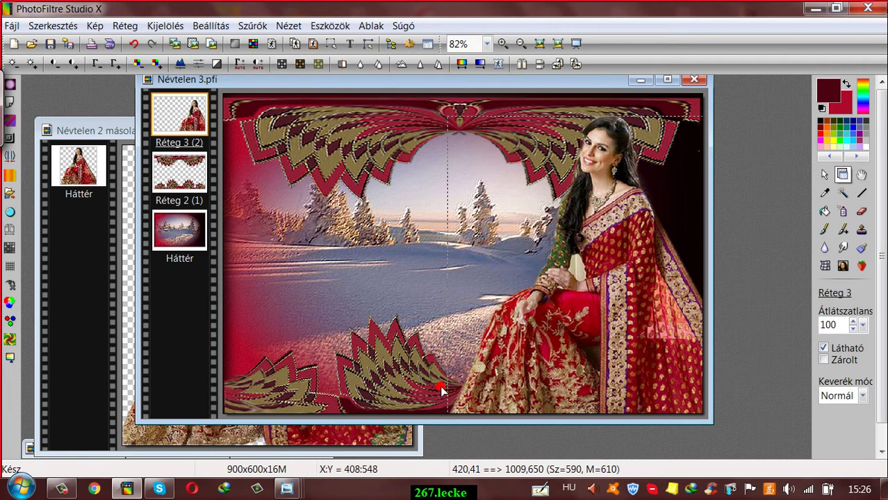
pyautogui.moveTo(478, 394)
pyautogui.mouseDown()
pyautogui.moveTo(495, 395)
pyautogui.moveTo(464, 394)
pyautogui.moveTo(541, 395)
pyautogui.moveTo(475, 400)
pyautogui.mouseUp()
pyautogui.moveTo(572, 374); pyautogui.dragTo(503, 381)
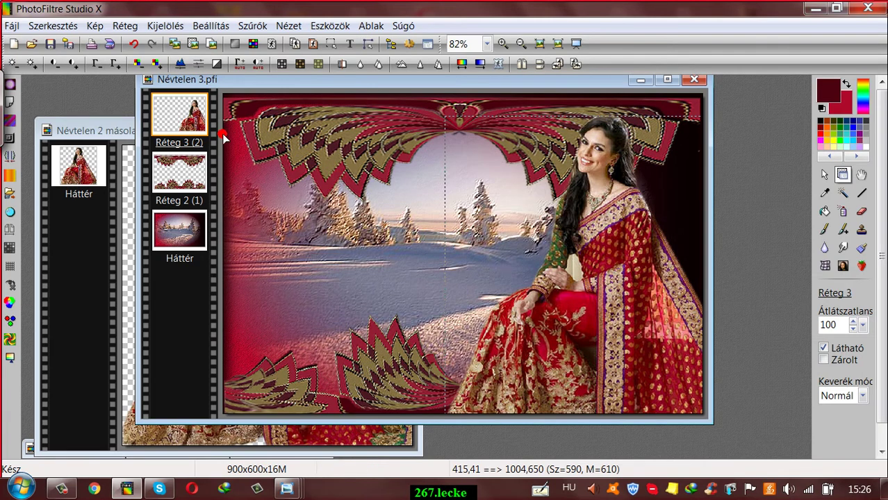
pyautogui.click(98, 128)
pyautogui.click(368, 131)
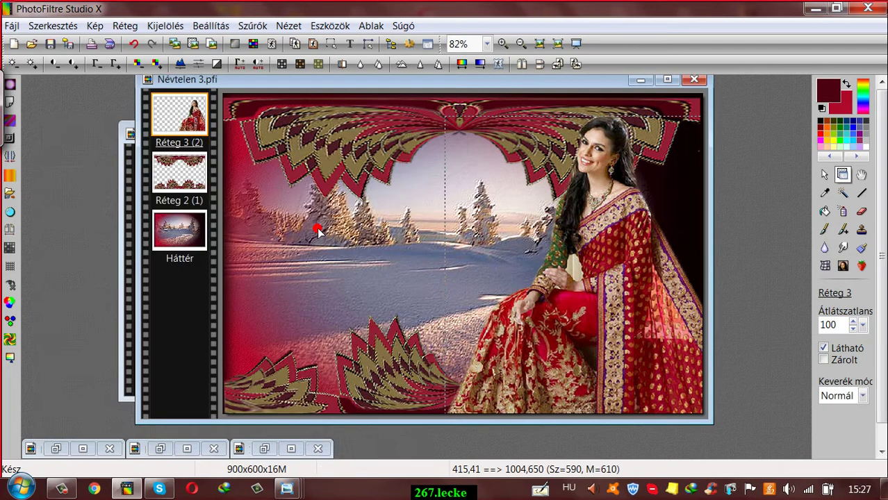
pyautogui.click(154, 450)
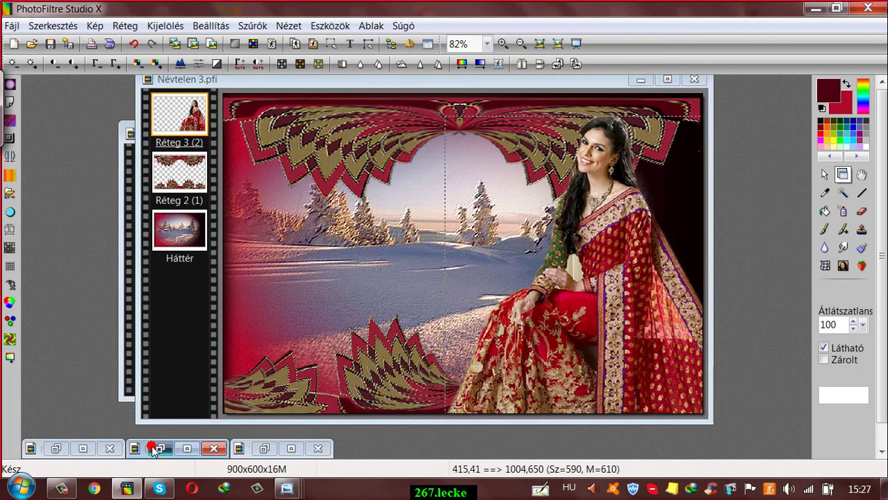
pyautogui.click(154, 450)
pyautogui.click(284, 169)
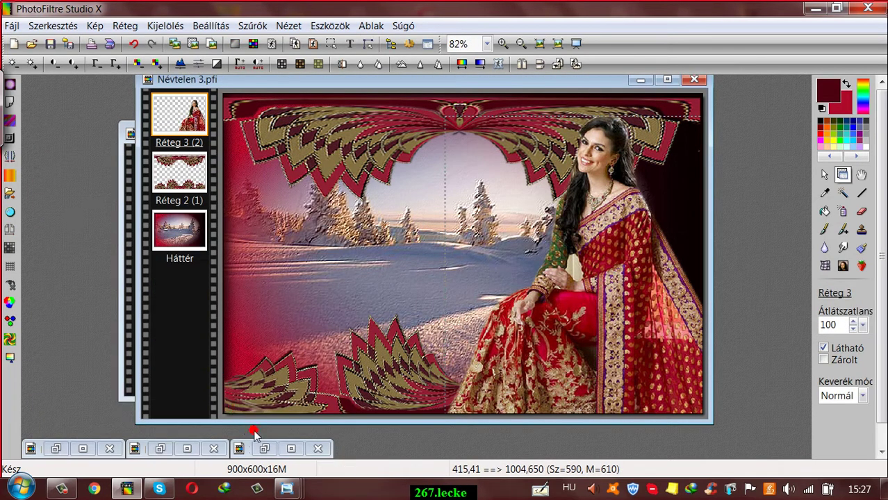
pyautogui.click(259, 449)
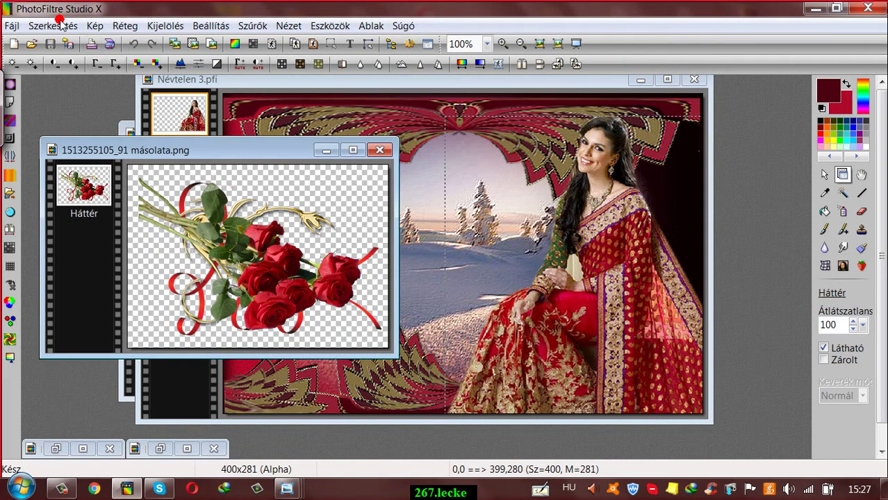
pyautogui.click(61, 23)
pyautogui.click(63, 142)
pyautogui.click(181, 80)
pyautogui.click(53, 26)
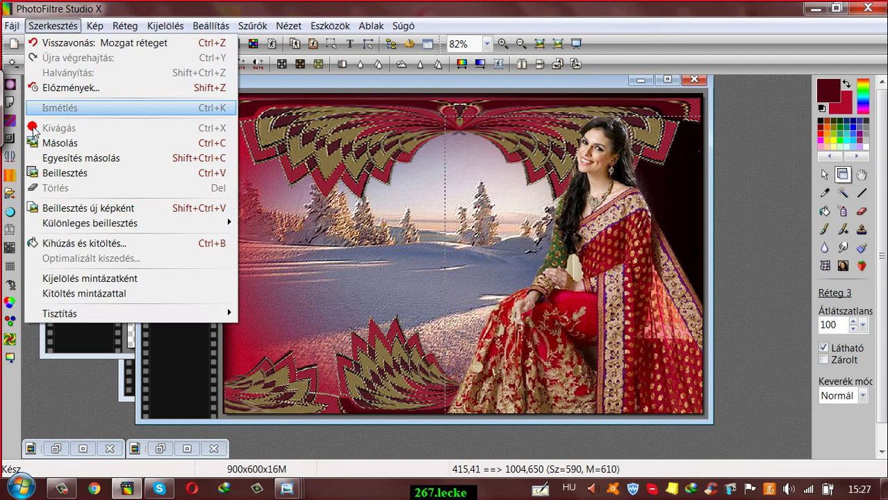
pyautogui.click(53, 173)
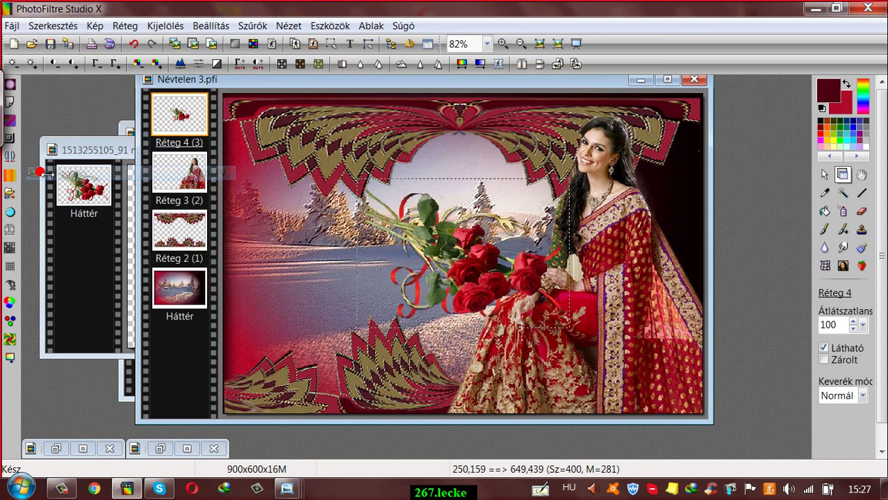
# Step: Flip the rose bouquet on Réteg 4 horizontally and vertically, and move it lower, beside the woman's skirt
pyautogui.click(519, 64)
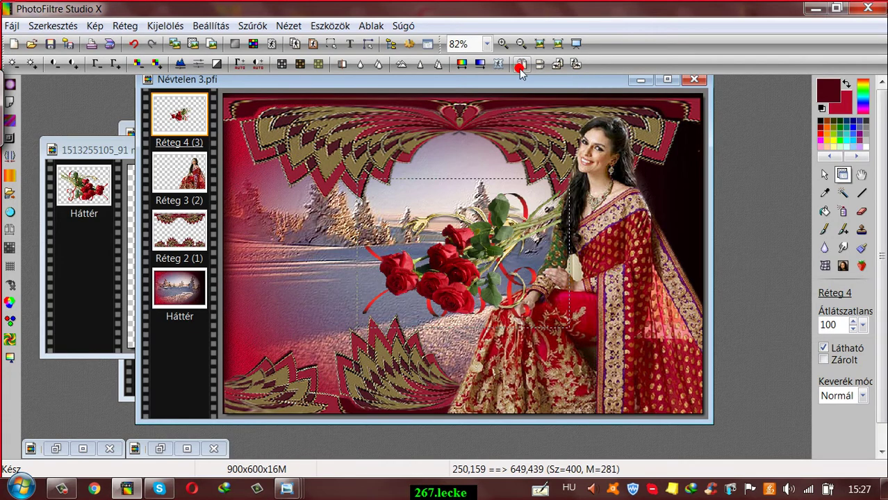
pyautogui.click(542, 65)
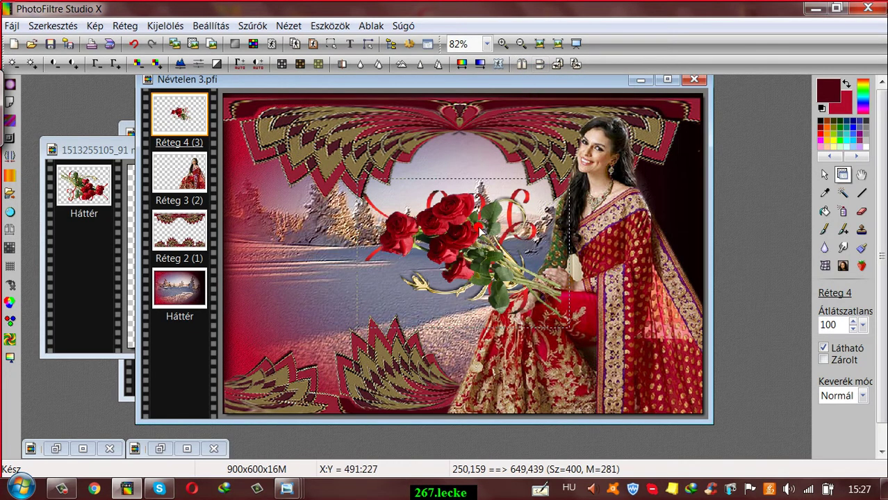
pyautogui.moveTo(469, 232); pyautogui.dragTo(421, 303)
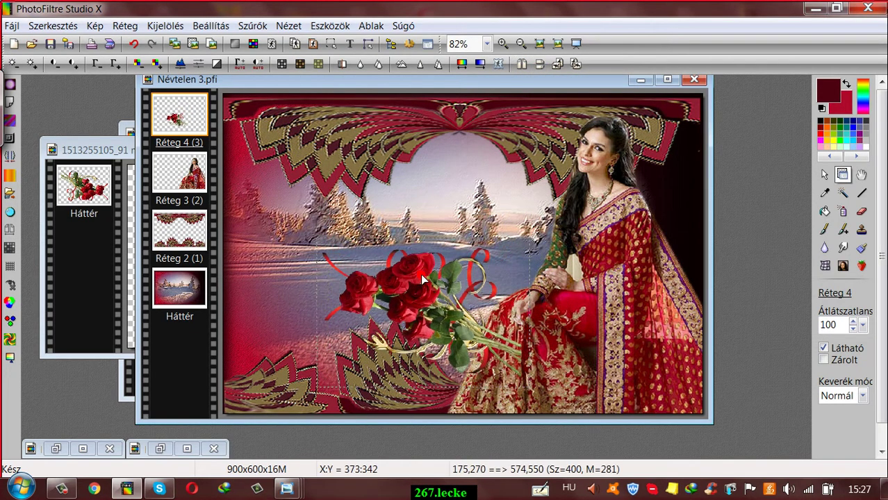
# Step: Place the bouquet layer below the woman's layer and position the roses at the picture's lower edge, partly behind her skirt
pyautogui.moveTo(180, 130); pyautogui.dragTo(184, 195)
pyautogui.moveTo(471, 311); pyautogui.dragTo(451, 371)
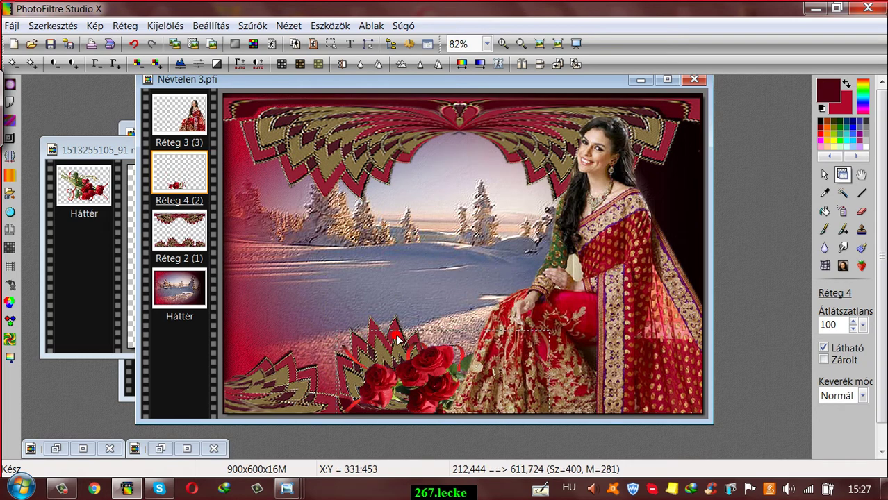
pyautogui.hotkey('ctrl', 'z')
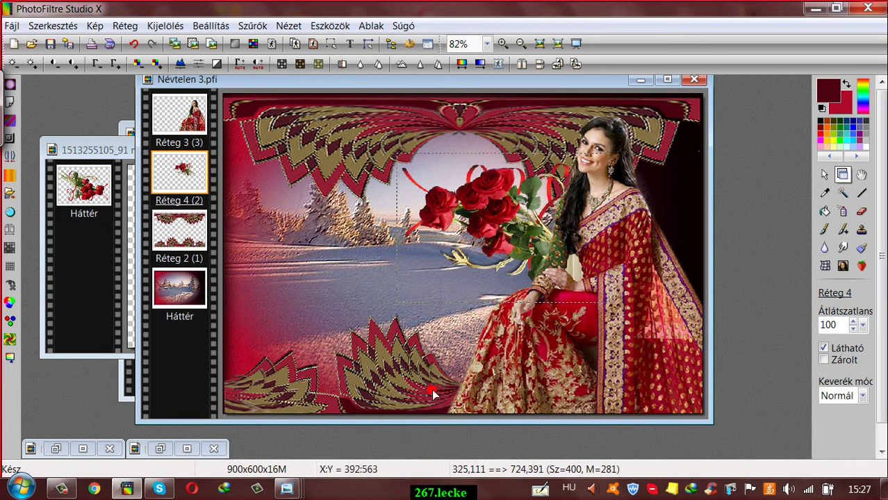
pyautogui.moveTo(491, 238); pyautogui.dragTo(425, 378)
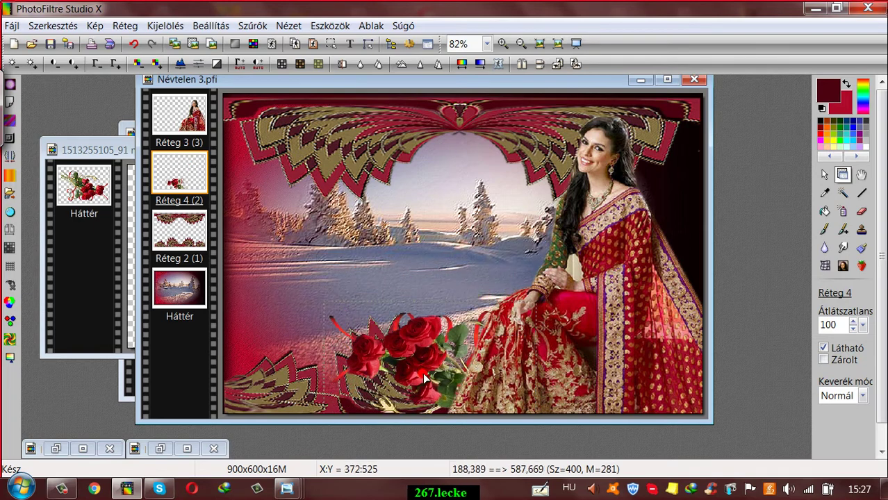
pyautogui.moveTo(410, 340); pyautogui.dragTo(422, 383)
pyautogui.moveTo(504, 371); pyautogui.dragTo(502, 372)
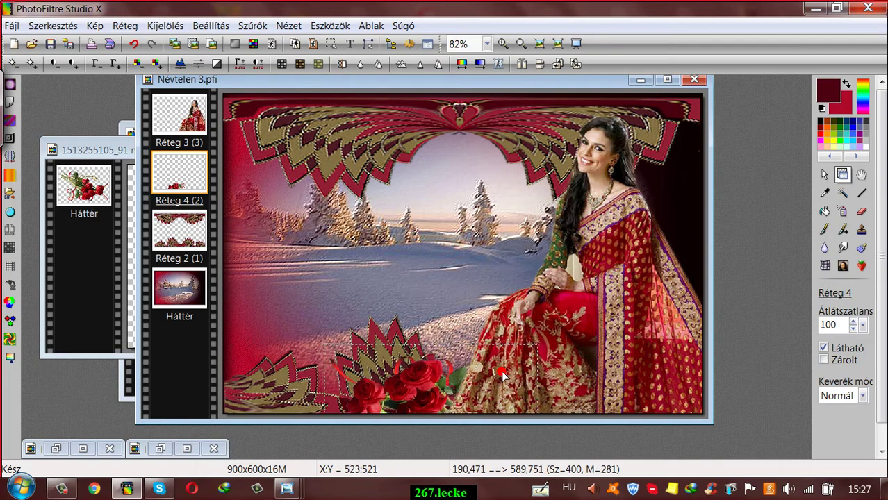
# Step: Shift the woman on Réteg 3 slightly left and raise the rose bouquet on Réteg 4 a little beside her skirt
pyautogui.click(198, 110)
pyautogui.moveTo(537, 328); pyautogui.dragTo(530, 326)
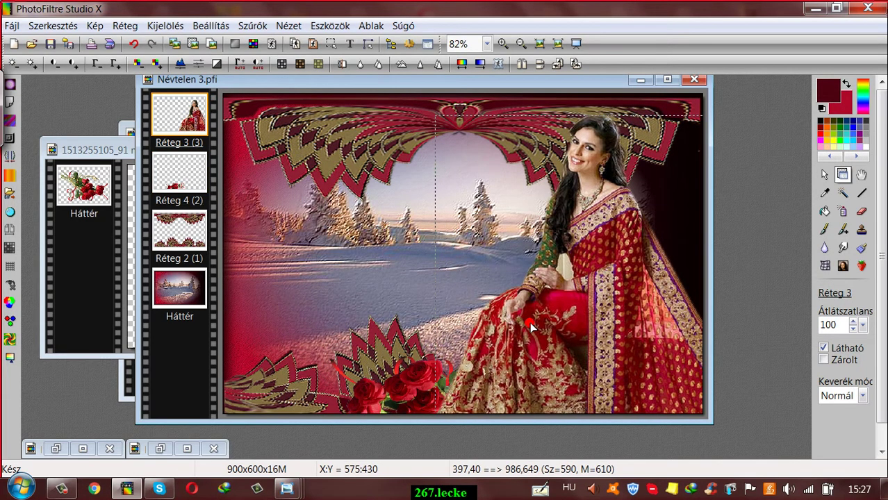
pyautogui.moveTo(422, 389); pyautogui.dragTo(420, 391)
pyautogui.click(342, 365)
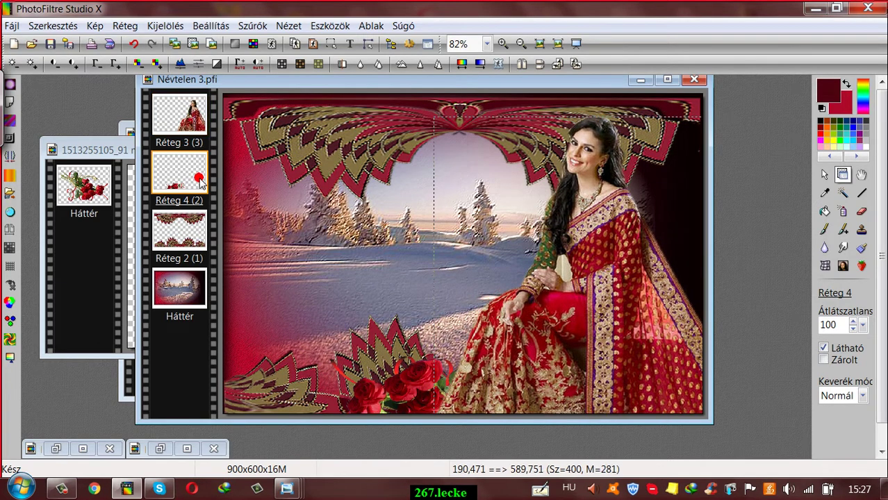
pyautogui.moveTo(380, 394)
pyautogui.mouseDown()
pyautogui.moveTo(372, 390)
pyautogui.moveTo(383, 386)
pyautogui.mouseUp()
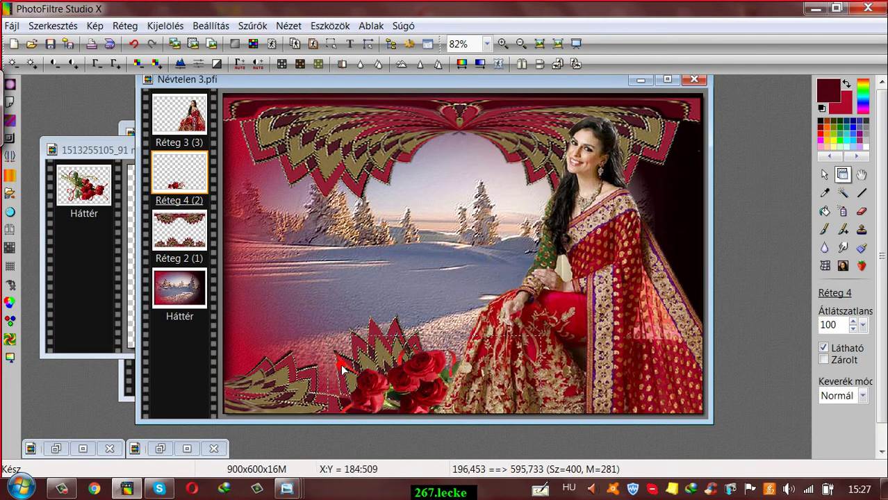
# Step: Try merging the woman's layer Réteg 3 with the bouquet layer beneath it, and undo the merge
pyautogui.rightClick(179, 119)
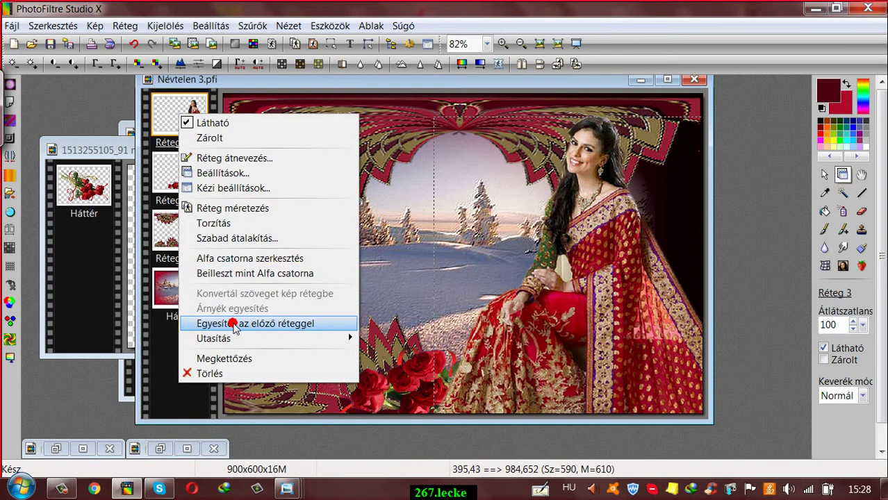
pyautogui.click(233, 324)
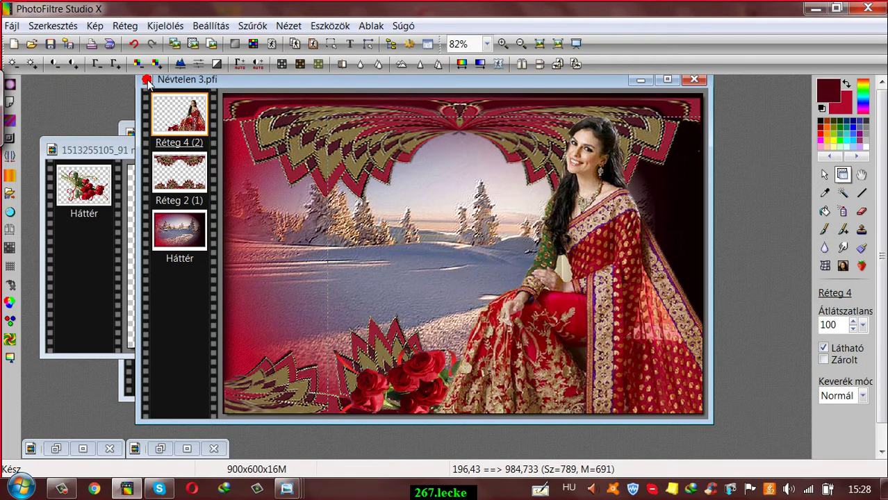
pyautogui.click(133, 43)
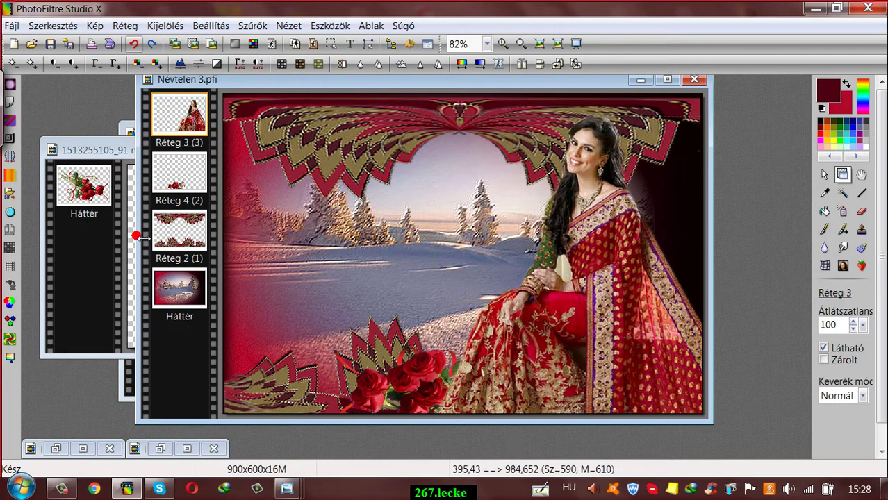
# Step: Duplicate the bouquet layer Réteg 4 and move the copy to the picture's upper-right corner behind the woman
pyautogui.click(192, 179)
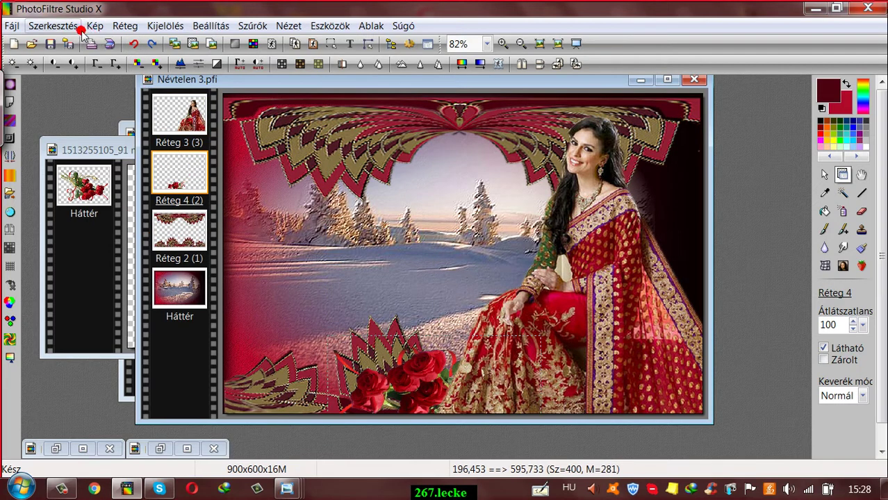
pyautogui.click(122, 26)
pyautogui.click(139, 59)
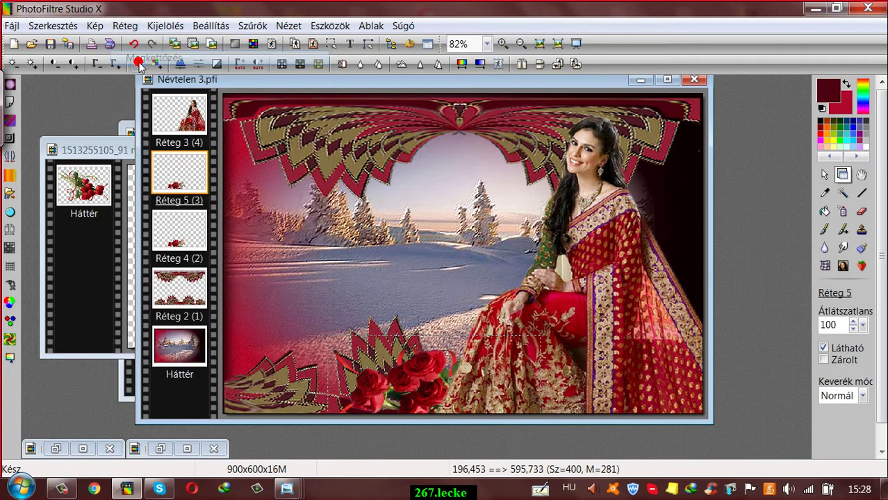
pyautogui.moveTo(387, 395); pyautogui.dragTo(629, 160)
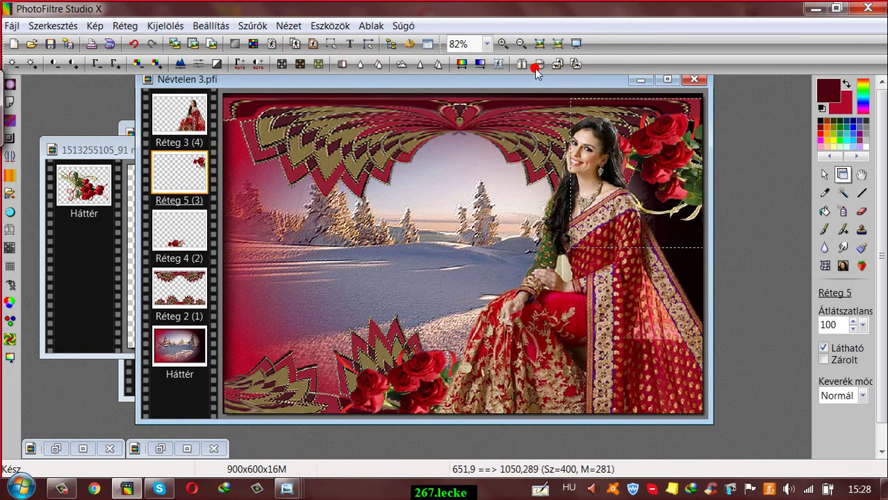
# Step: Rotate the bouquet copy 90° clockwise, move it toward the picture's middle, and flip it vertically and horizontally
pyautogui.click(574, 65)
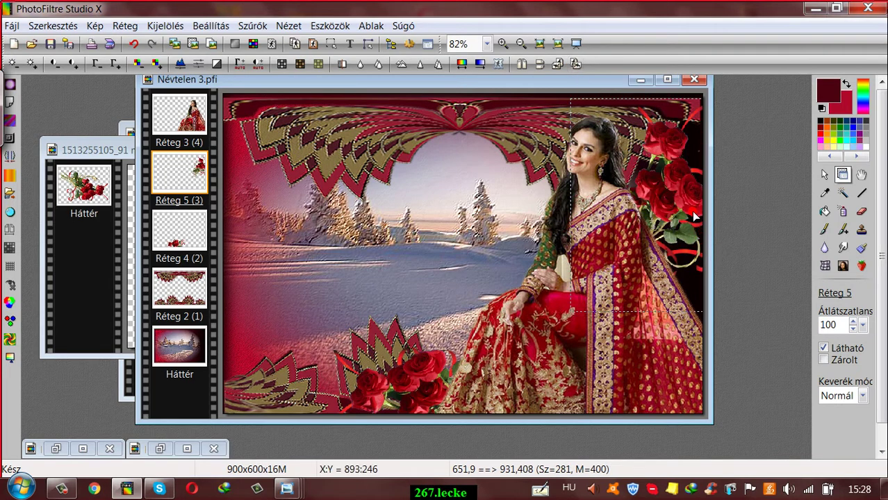
pyautogui.moveTo(675, 184); pyautogui.dragTo(387, 250)
pyautogui.click(540, 64)
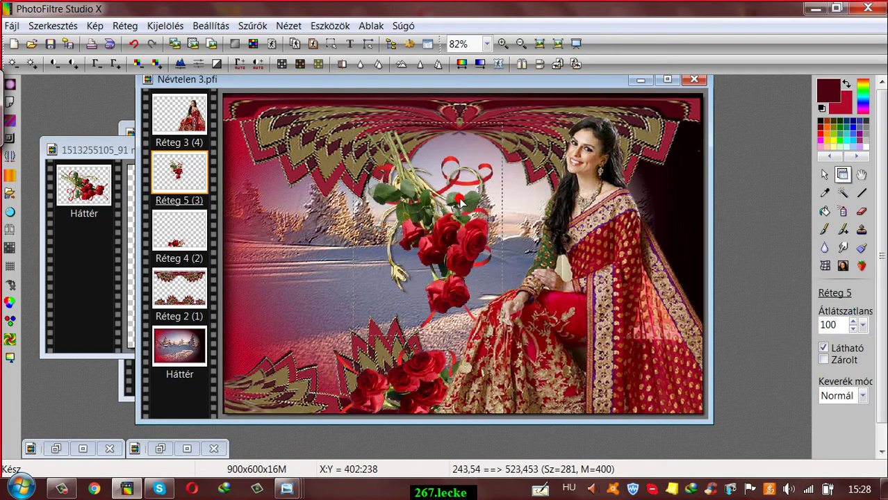
pyautogui.click(523, 63)
# Step: Position the flipped bouquet copy in the picture's upper-right corner with its stems extending beyond the edges
pyautogui.moveTo(414, 219); pyautogui.dragTo(711, 157)
pyautogui.moveTo(710, 152); pyautogui.dragTo(714, 175)
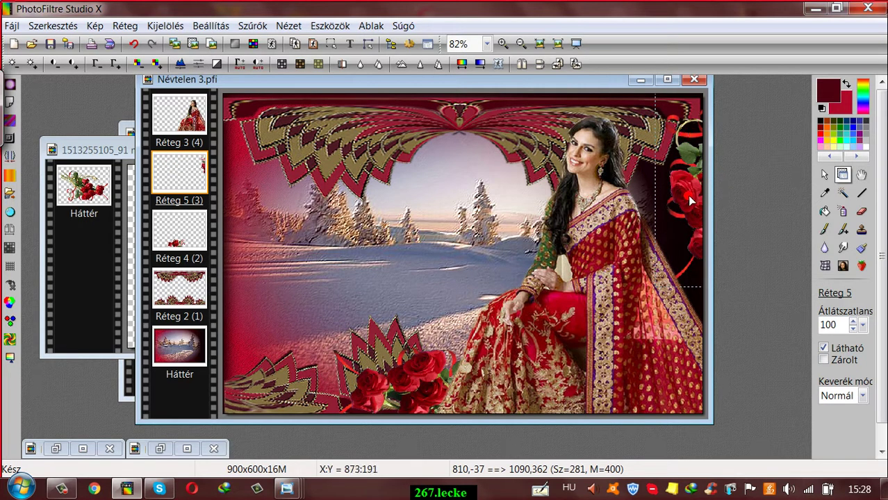
pyautogui.moveTo(689, 198); pyautogui.dragTo(680, 140)
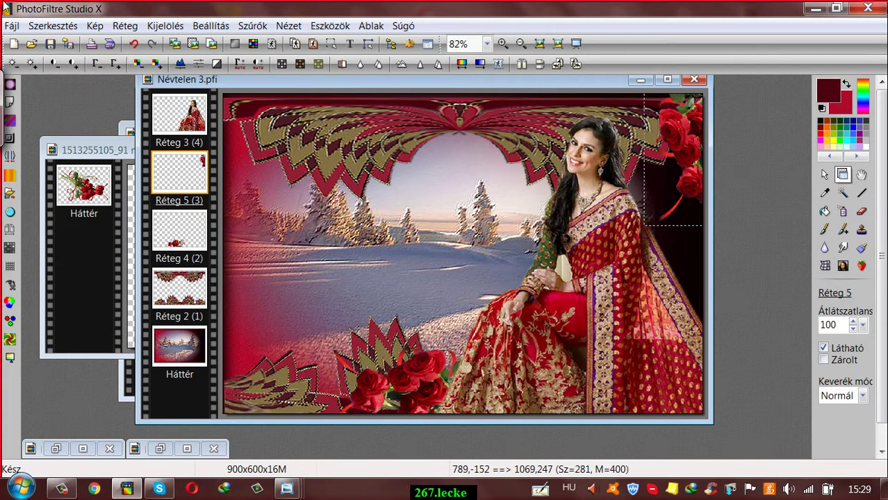
# Step: Duplicate the corner bouquet layer Réteg 5, flip the copy horizontally, and place it in the picture's upper-left corner
pyautogui.click(125, 26)
pyautogui.moveTo(177, 123)
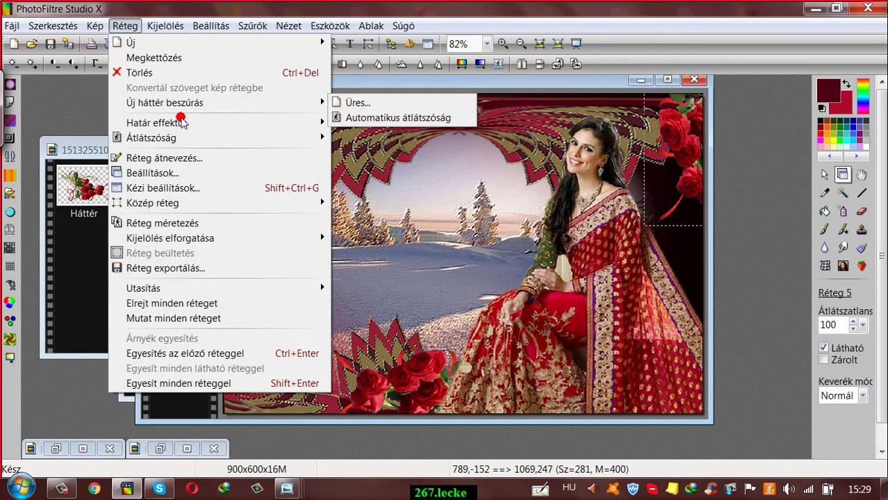
pyautogui.click(142, 57)
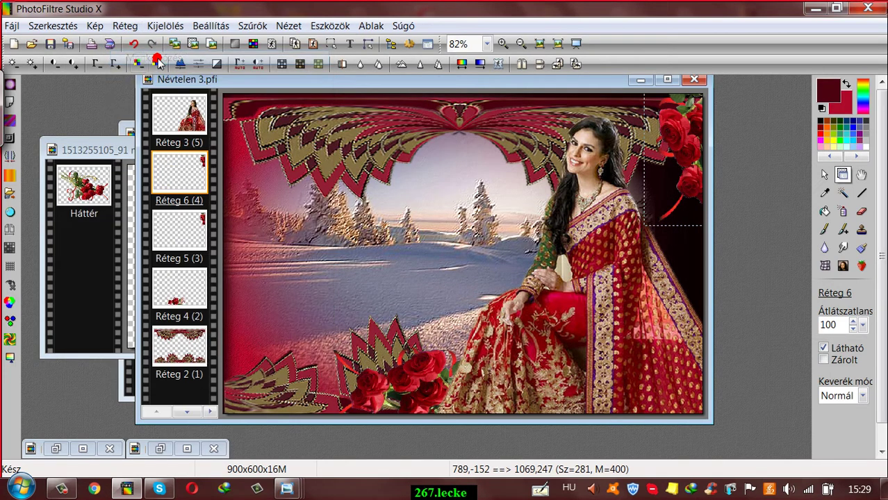
pyautogui.click(523, 64)
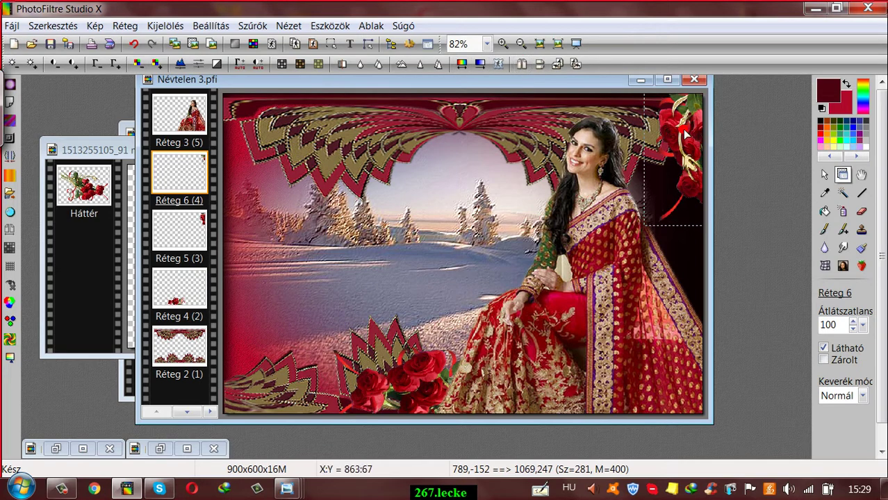
pyautogui.moveTo(684, 124); pyautogui.dragTo(172, 121)
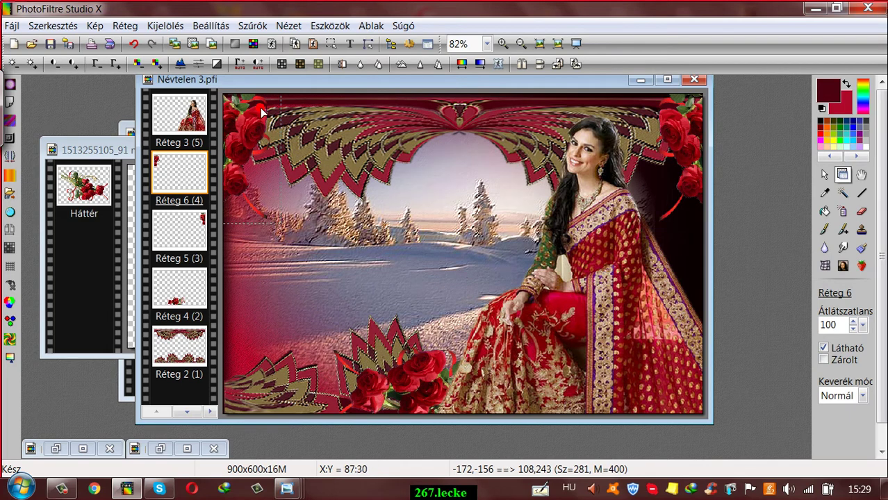
pyautogui.moveTo(236, 140); pyautogui.dragTo(234, 138)
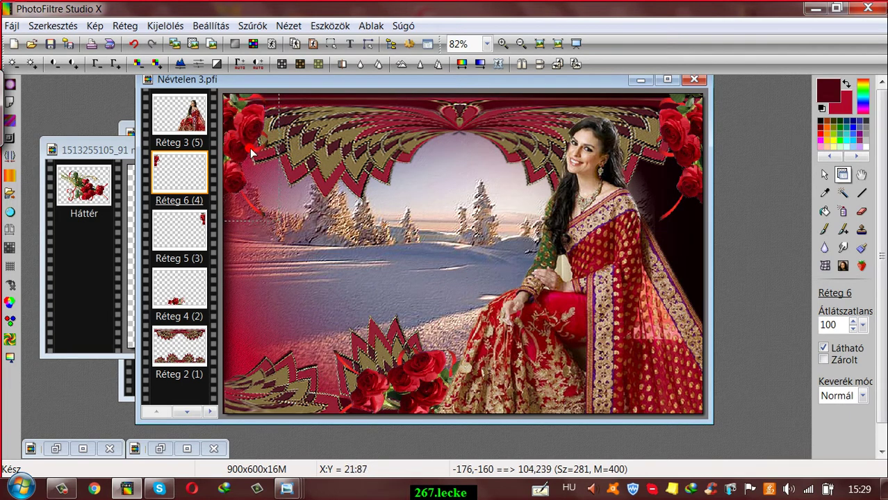
# Step: Fine-tune the position of the upper-right corner bouquet on Réteg 5 so it mirrors the upper-left one
pyautogui.moveTo(670, 144); pyautogui.dragTo(675, 143)
pyautogui.click(187, 234)
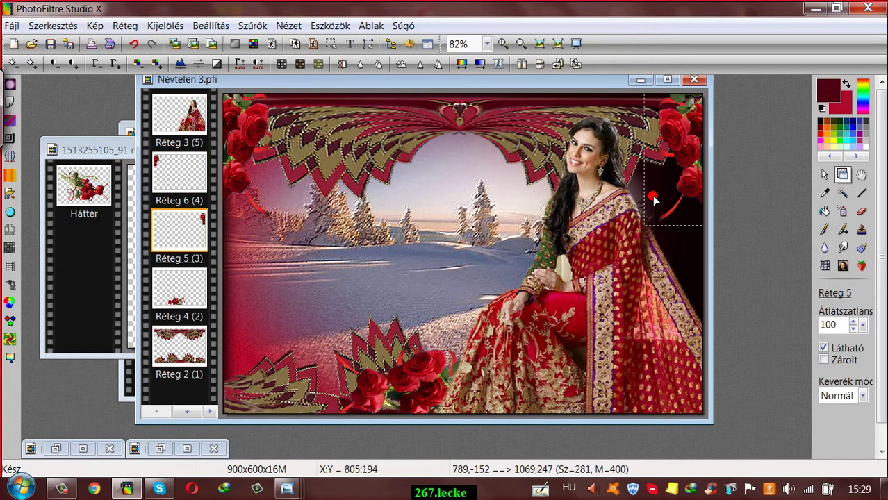
pyautogui.moveTo(681, 143); pyautogui.dragTo(680, 134)
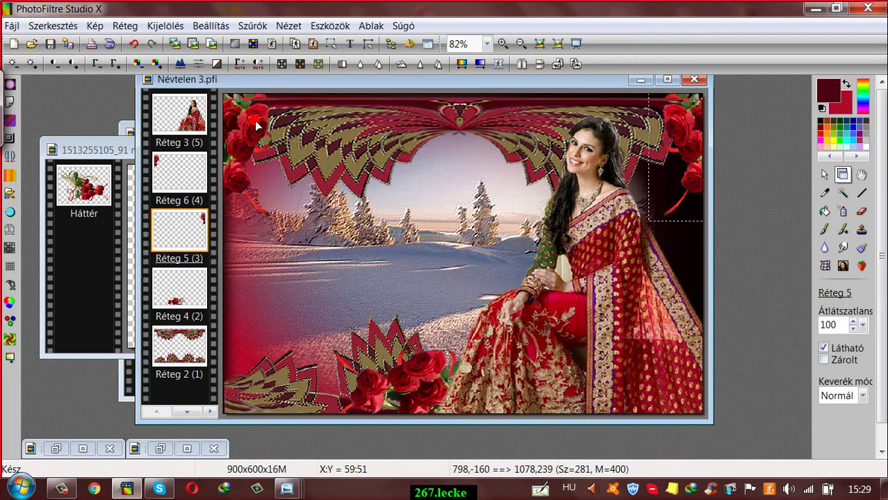
pyautogui.moveTo(256, 120); pyautogui.dragTo(253, 121)
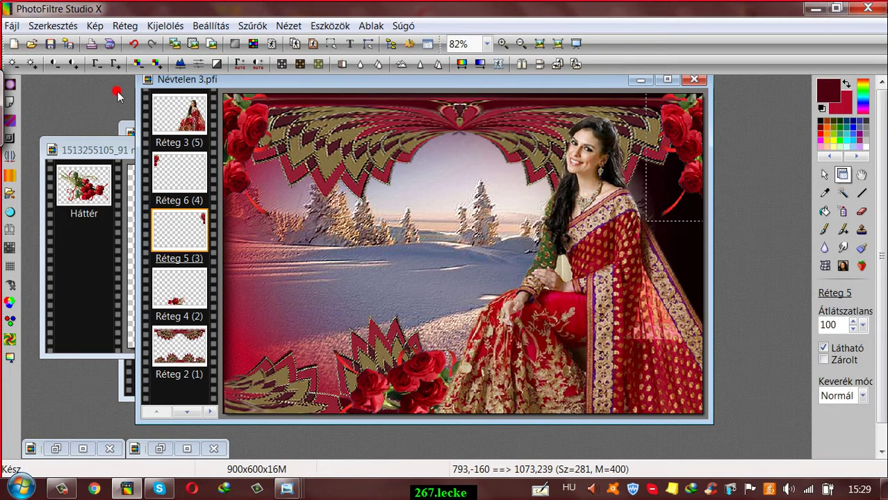
# Step: Merge the corner bouquet layer Réteg 6 into Réteg 5, and merge that result into the lower bouquet layer Réteg 4
pyautogui.rightClick(178, 171)
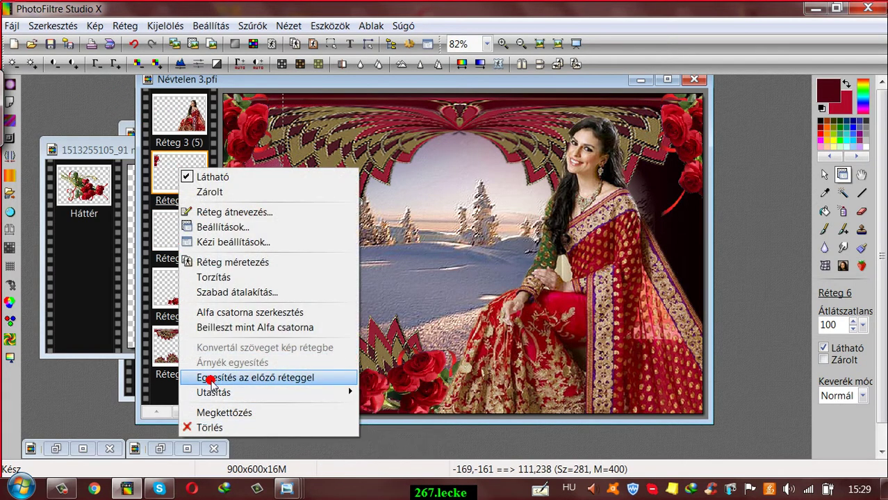
pyautogui.click(210, 378)
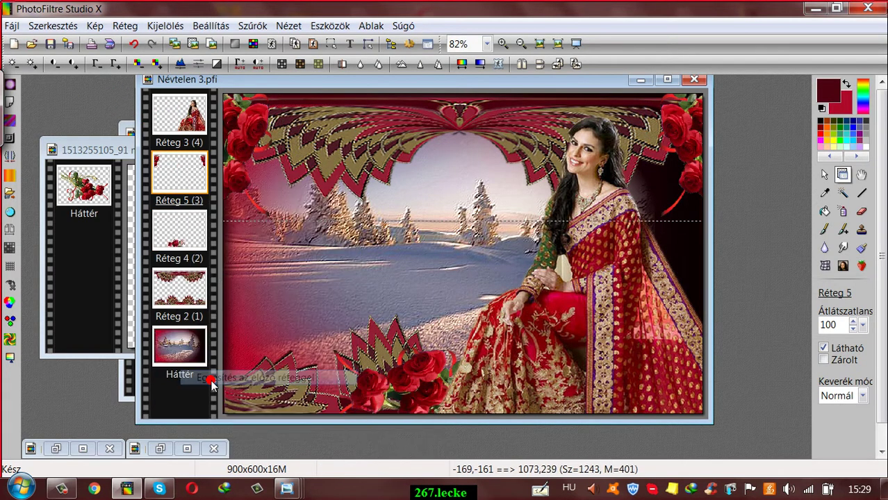
pyautogui.rightClick(178, 172)
pyautogui.click(212, 378)
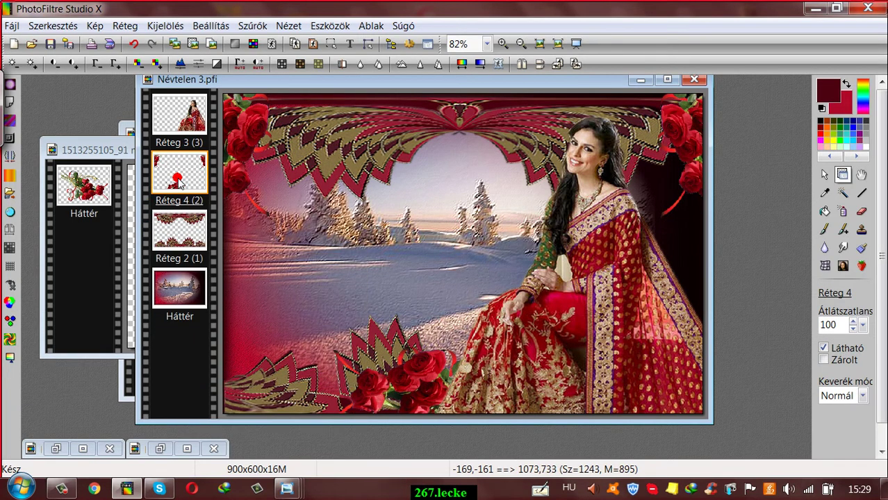
# Step: Try the Filters Unlimited 2.0 Engraver effect with Mix 181 on the rose bouquet layer Réteg 4, and undo it
pyautogui.moveTo(187, 181); pyautogui.dragTo(153, 178)
pyautogui.click(252, 26)
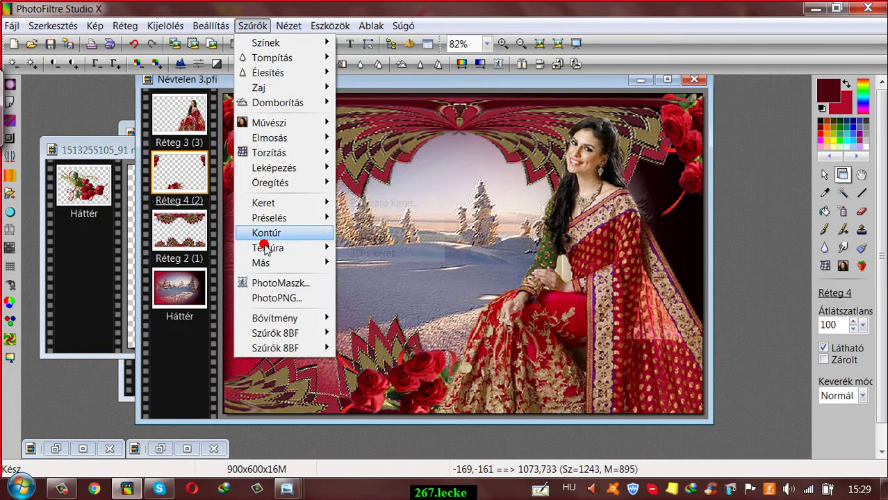
pyautogui.click(291, 334)
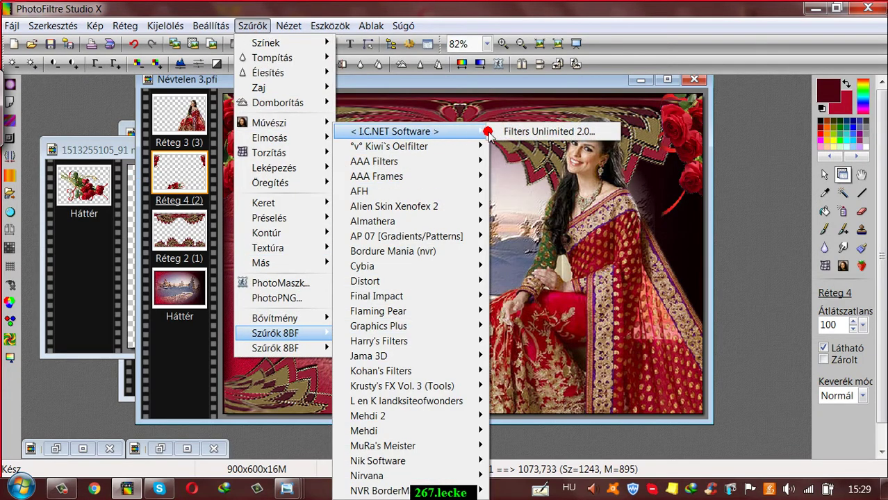
pyautogui.click(504, 133)
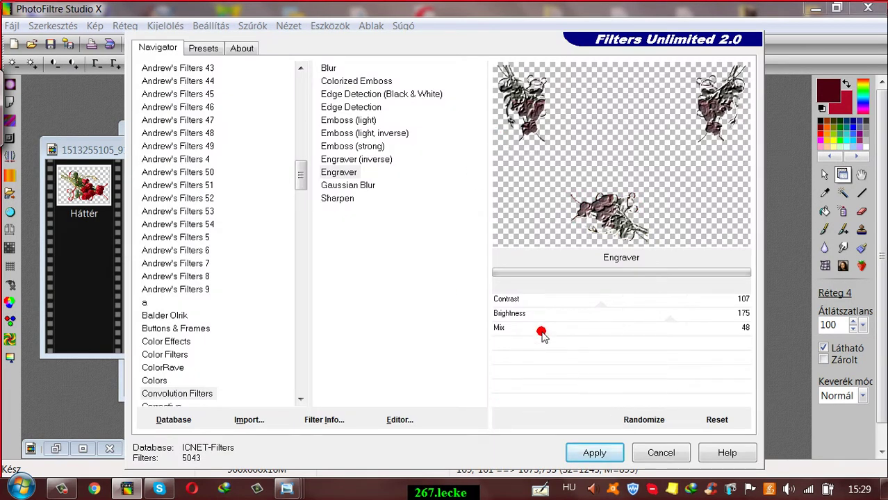
pyautogui.moveTo(541, 334); pyautogui.dragTo(677, 337)
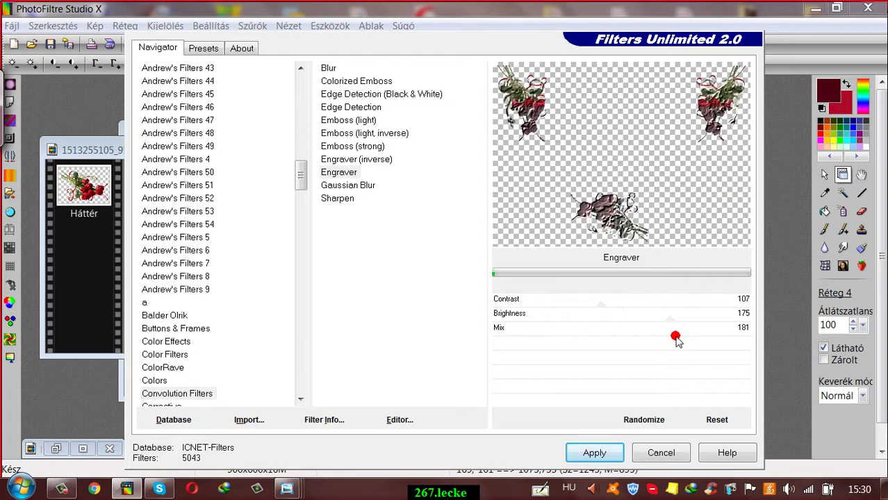
pyautogui.click(598, 452)
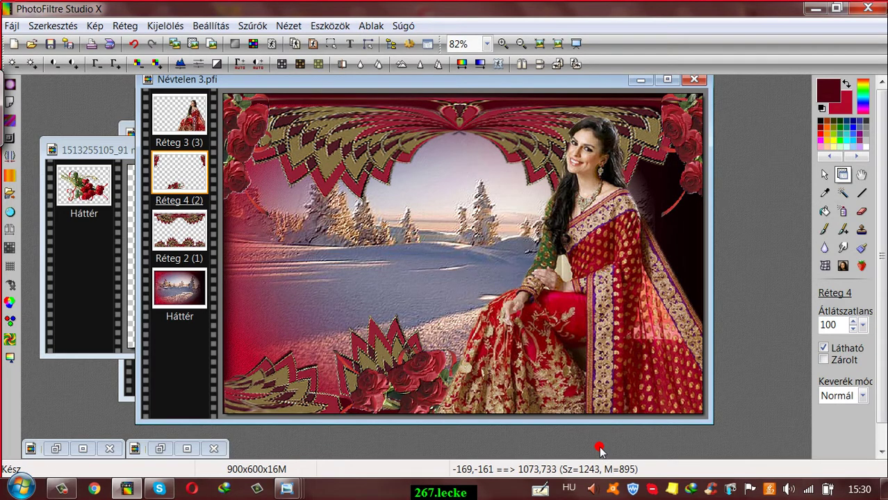
pyautogui.click(134, 43)
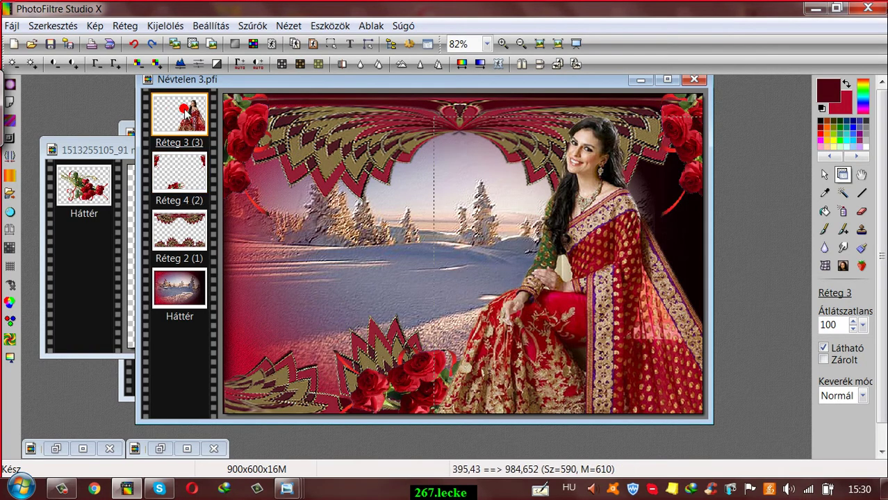
# Step: Merge the woman's layer Réteg 3 into the bouquet layer Réteg 4, and merge that result into the ornament layer Réteg 2
pyautogui.rightClick(178, 104)
pyautogui.click(223, 319)
pyautogui.click(181, 108)
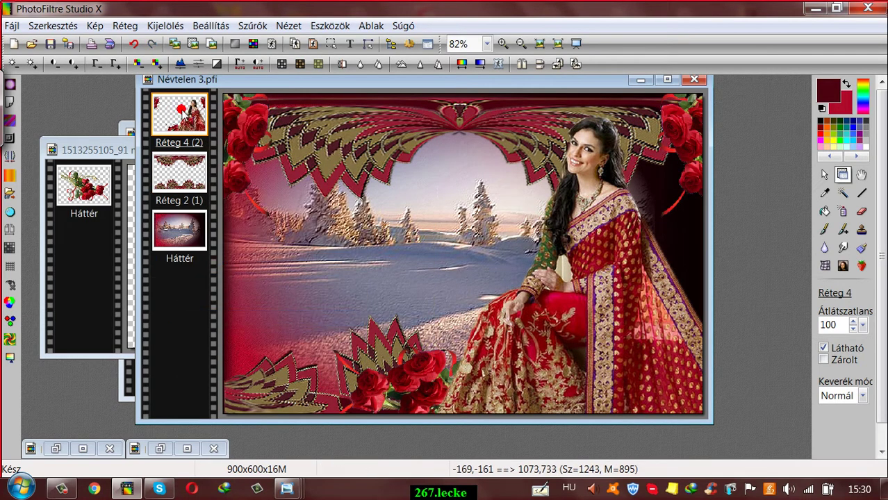
pyautogui.rightClick(181, 109)
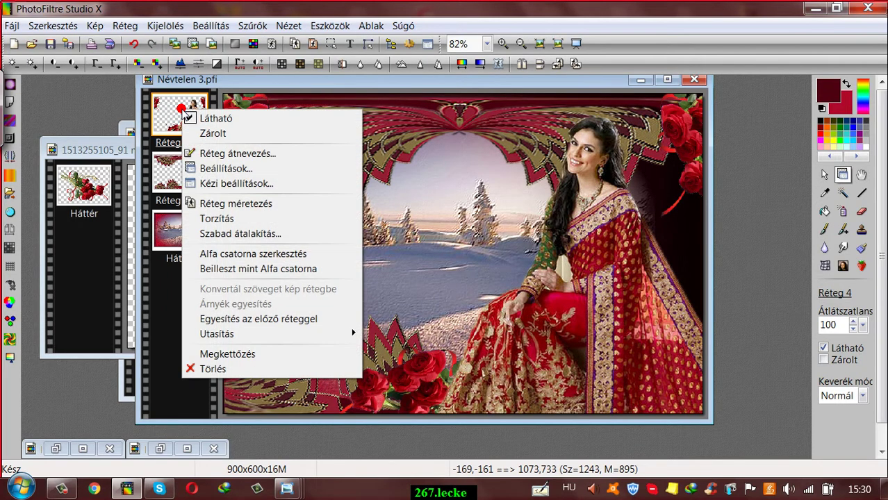
pyautogui.click(202, 320)
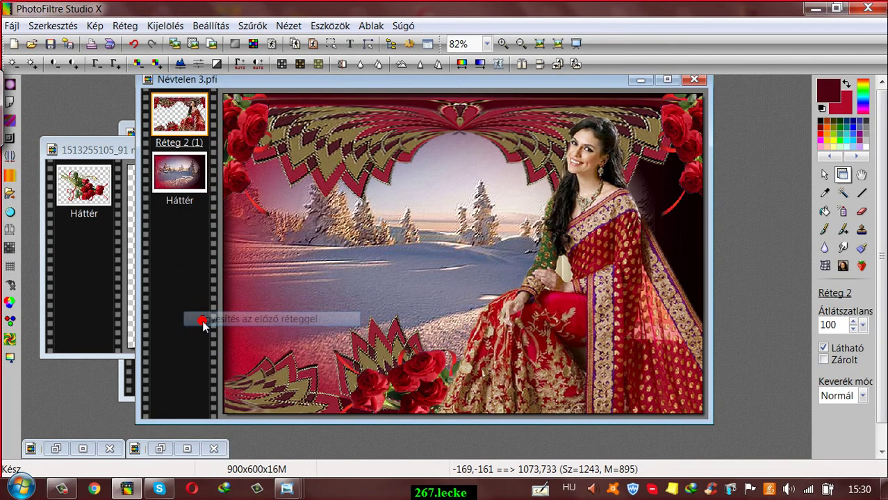
# Step: Align the merged layer Réteg 2 with the canvas edges while the Háttér layer is hidden, and make Háttér visible again
pyautogui.click(183, 178)
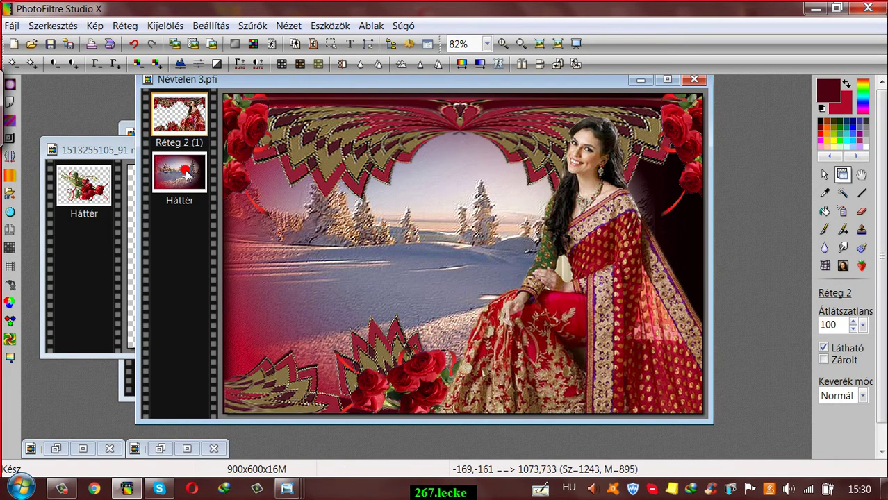
pyautogui.rightClick(186, 175)
pyautogui.click(207, 176)
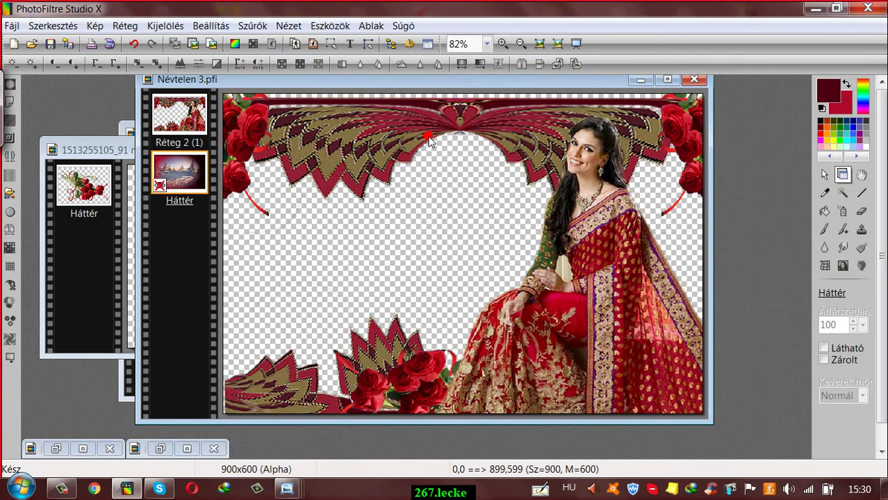
pyautogui.click(167, 118)
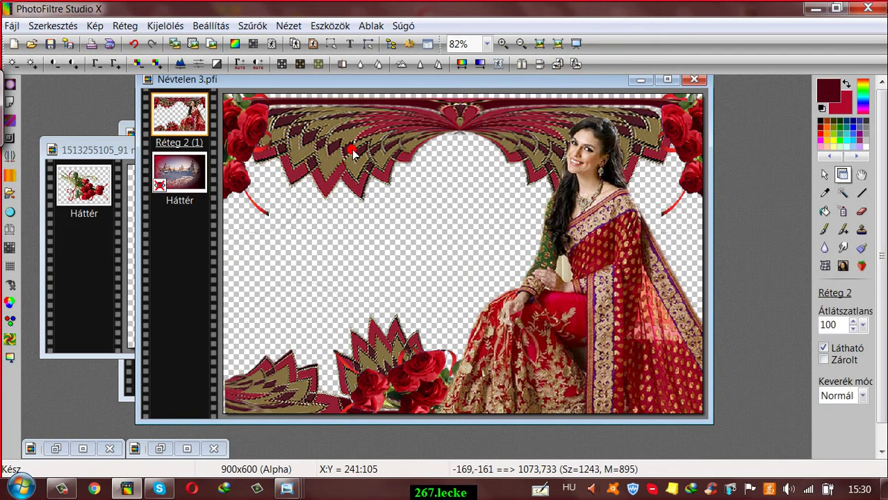
pyautogui.moveTo(346, 143)
pyautogui.mouseDown()
pyautogui.moveTo(352, 155)
pyautogui.moveTo(355, 148)
pyautogui.mouseUp()
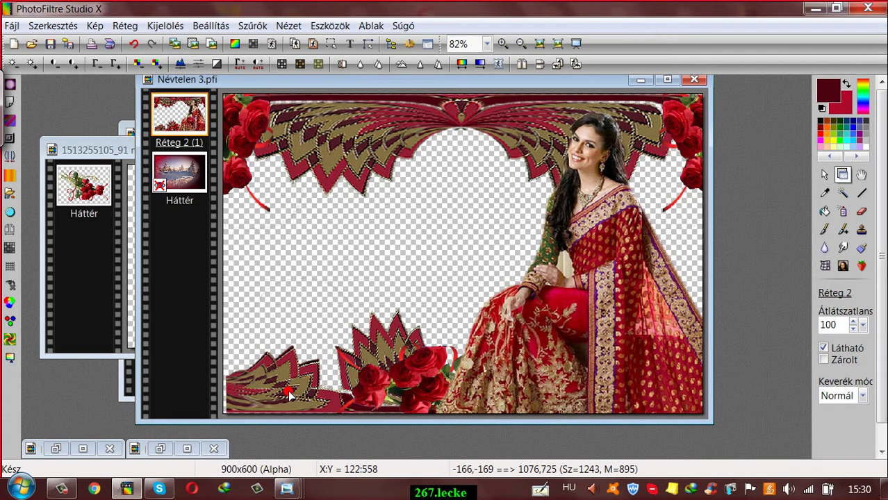
pyautogui.moveTo(288, 394); pyautogui.dragTo(285, 392)
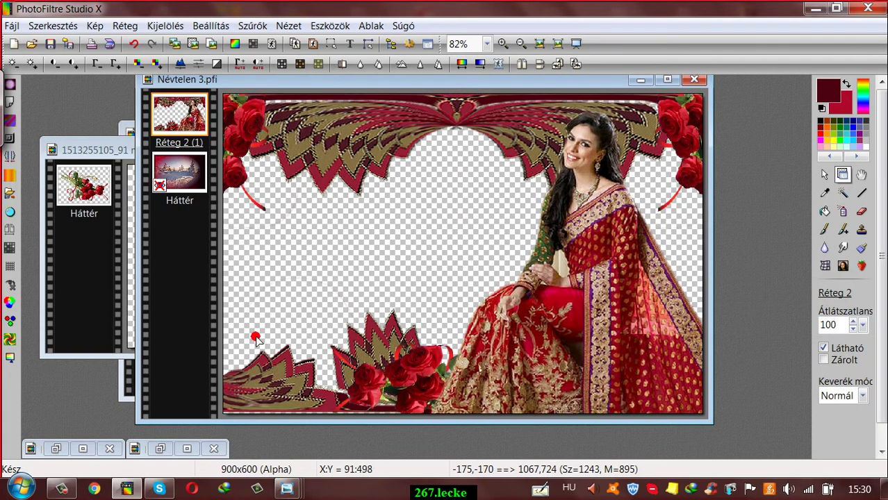
pyautogui.rightClick(188, 178)
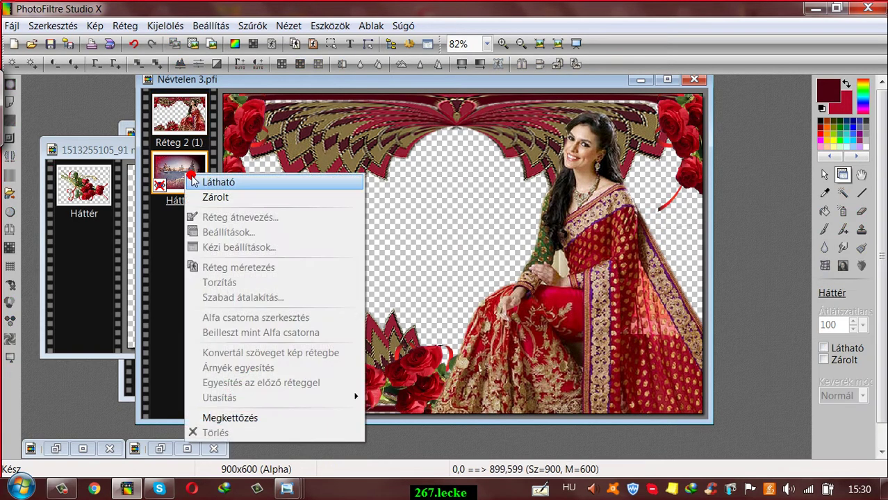
pyautogui.click(197, 185)
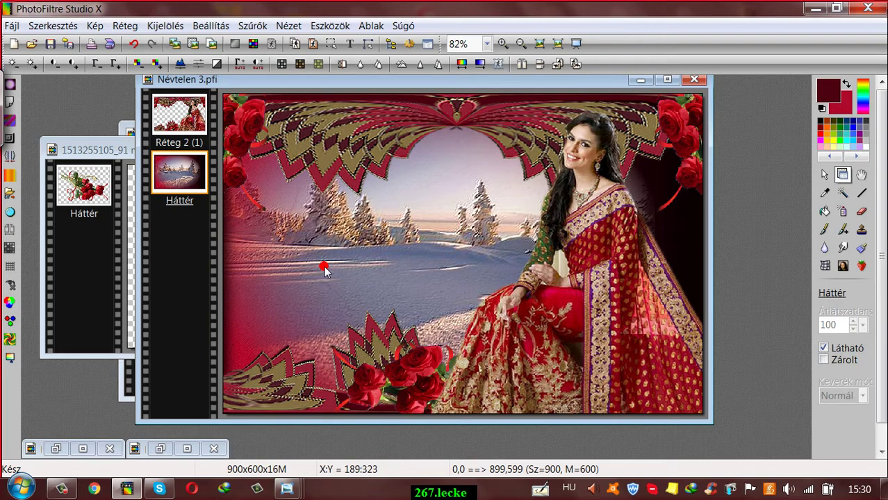
# Step: Try a pattern-filled signature text in the sky beneath the ornament arch, and undo its placement and insertion
pyautogui.click(347, 45)
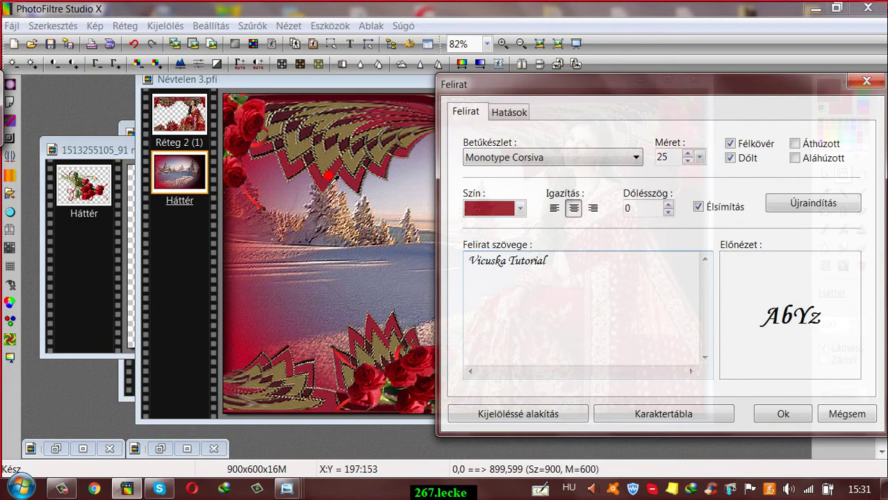
pyautogui.click(783, 414)
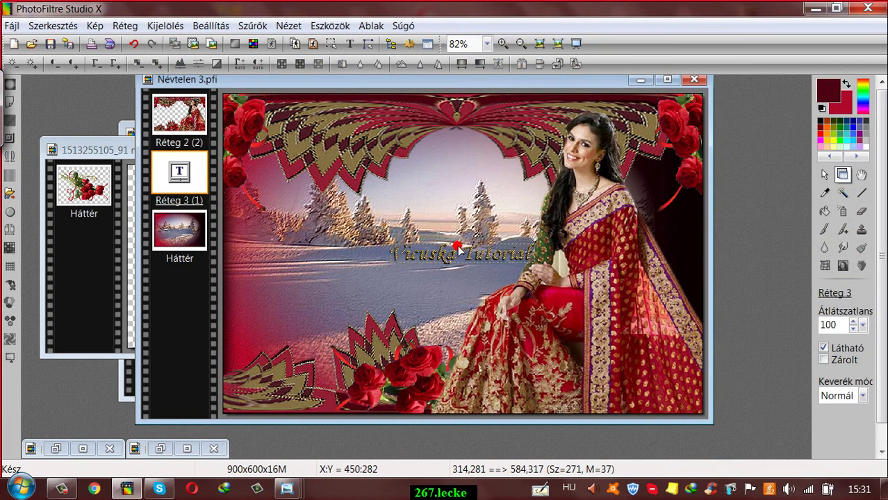
pyautogui.moveTo(442, 259); pyautogui.dragTo(431, 178)
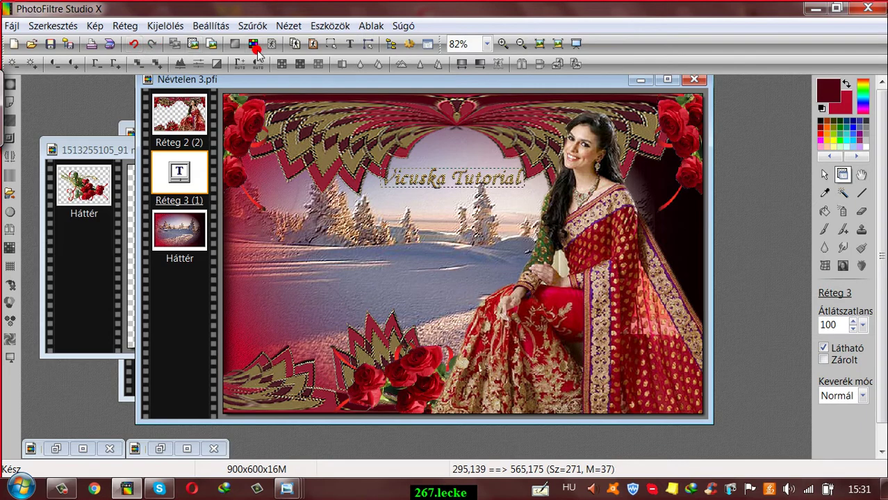
pyautogui.click(134, 43)
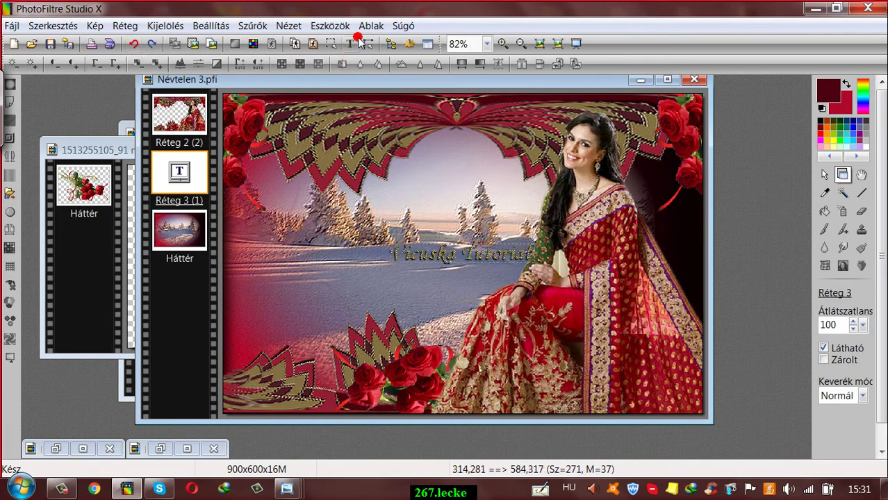
pyautogui.click(134, 43)
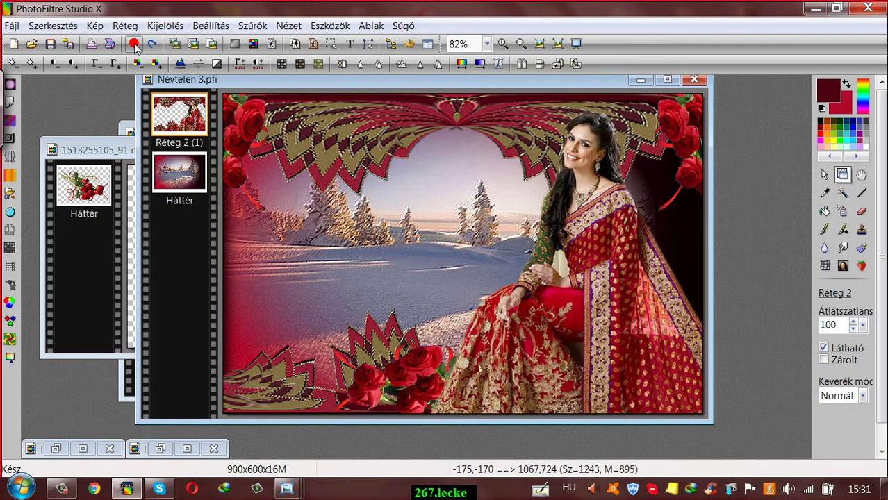
# Step: Add the signature text above Réteg 2 with the fill pattern turned off, and place it in the sky beneath the ornament arch
pyautogui.click(350, 43)
pyautogui.click(501, 112)
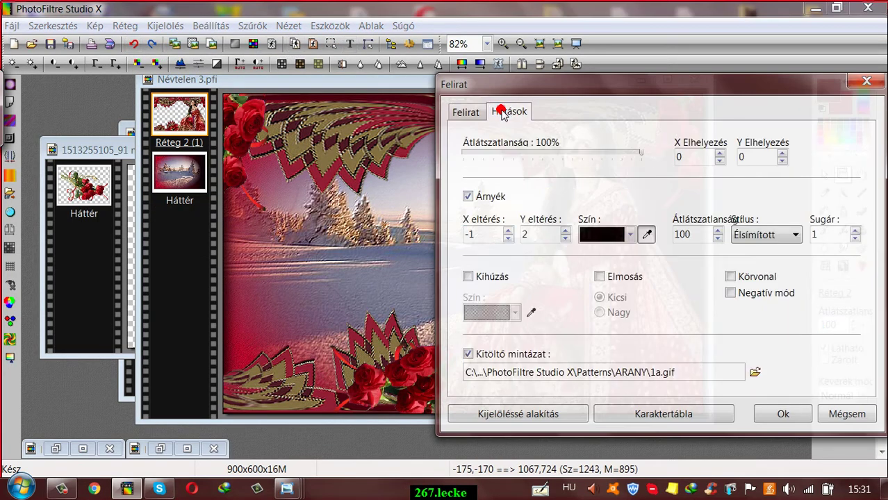
pyautogui.click(466, 370)
pyautogui.click(468, 354)
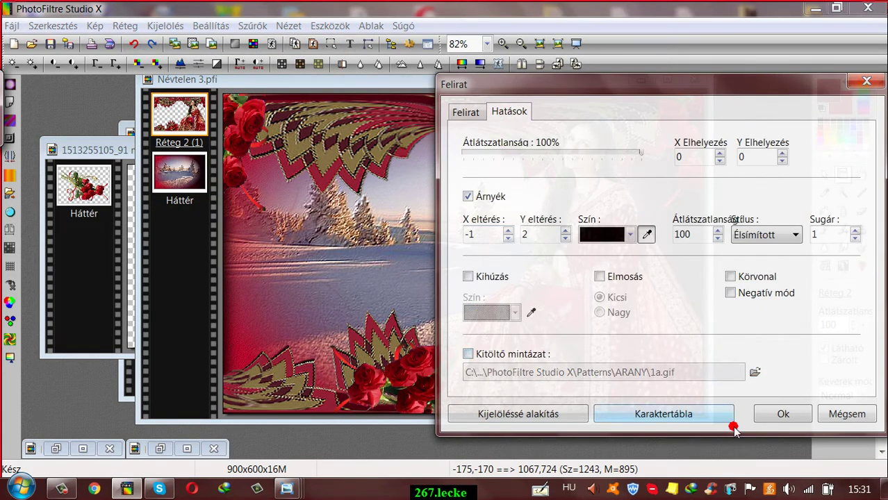
pyautogui.click(779, 414)
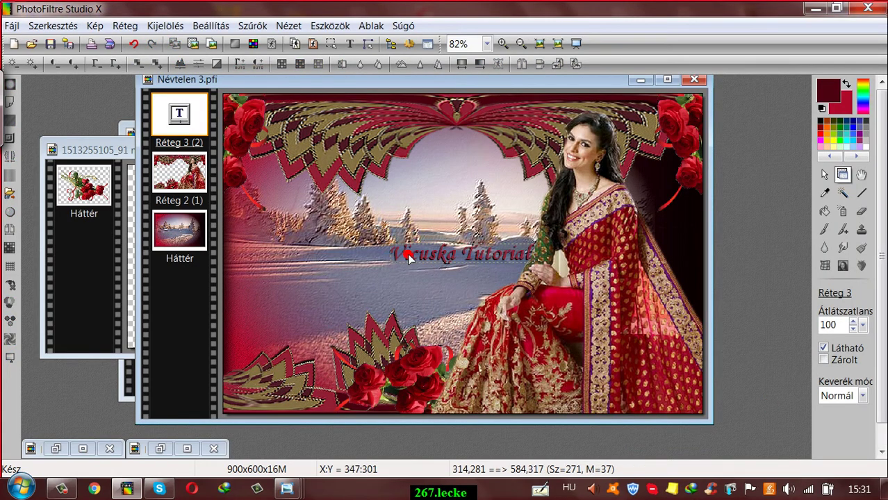
pyautogui.moveTo(408, 257); pyautogui.dragTo(391, 173)
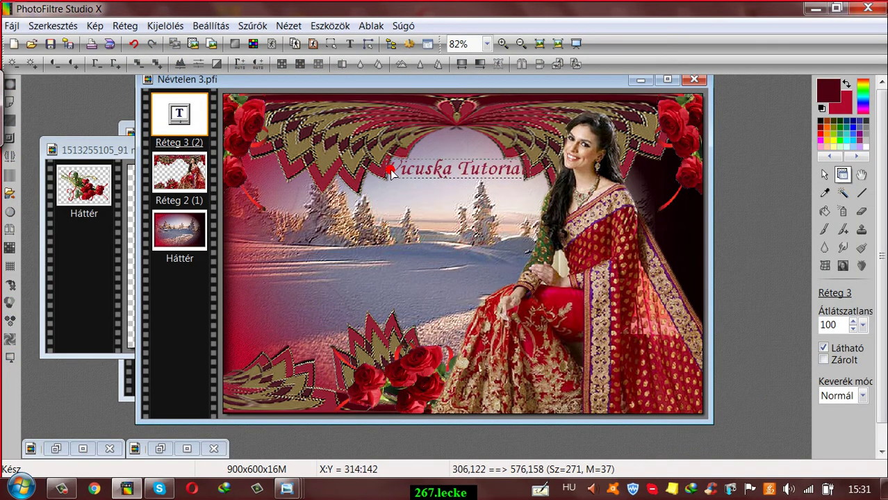
# Step: Convert the signature text to an image layer, scale it to 62%, and reposition it centrally beneath the ornament arch
pyautogui.rightClick(175, 110)
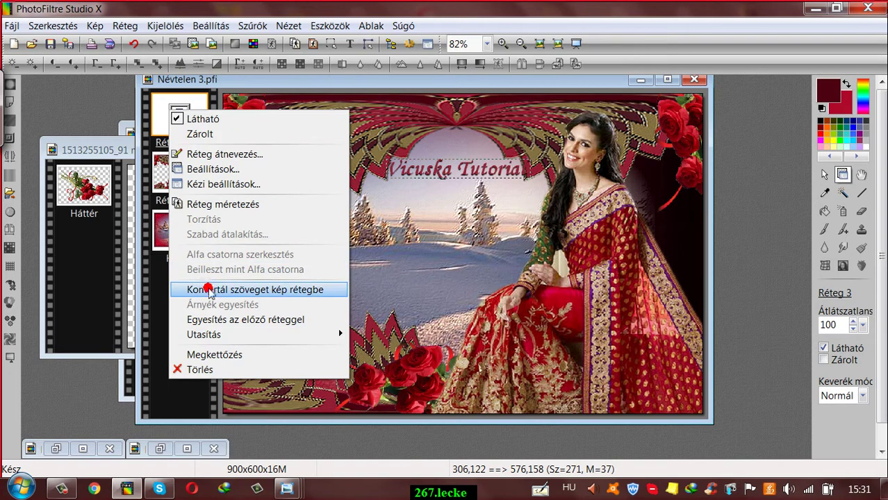
pyautogui.click(209, 290)
pyautogui.rightClick(192, 118)
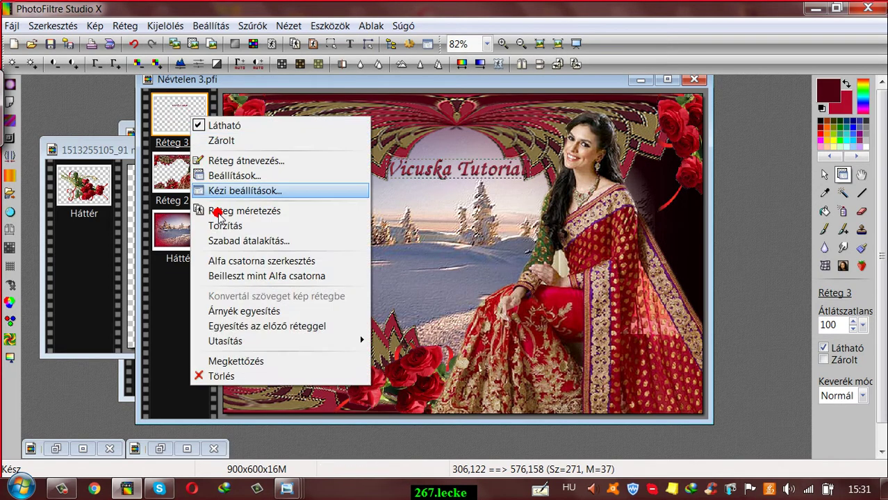
pyautogui.click(235, 240)
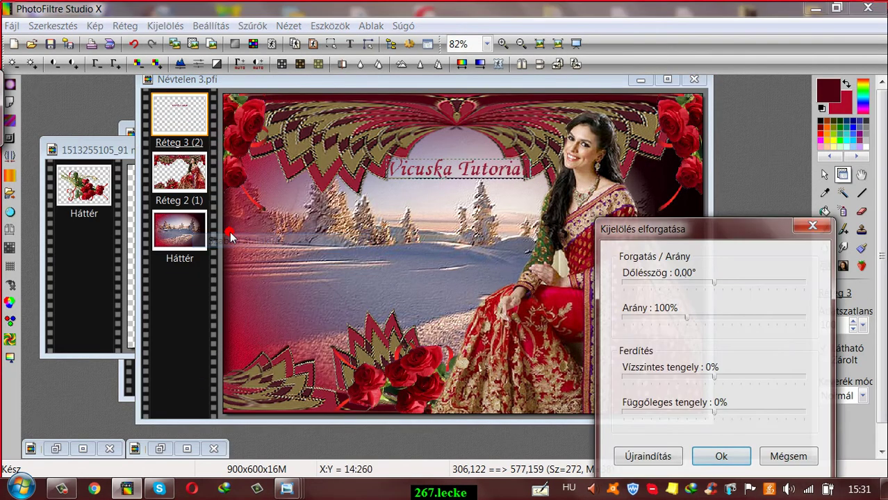
pyautogui.moveTo(688, 321); pyautogui.dragTo(654, 322)
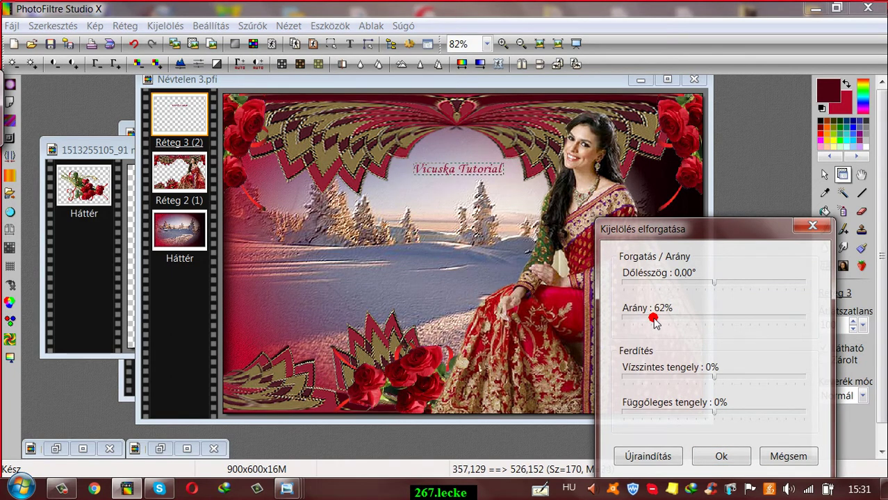
pyautogui.click(723, 455)
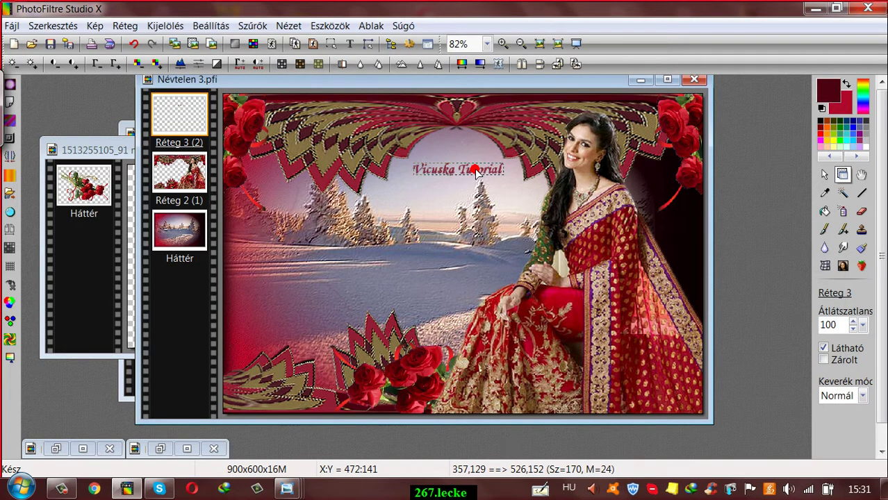
pyautogui.moveTo(477, 172)
pyautogui.mouseDown()
pyautogui.moveTo(476, 158)
pyautogui.moveTo(463, 172)
pyautogui.mouseUp()
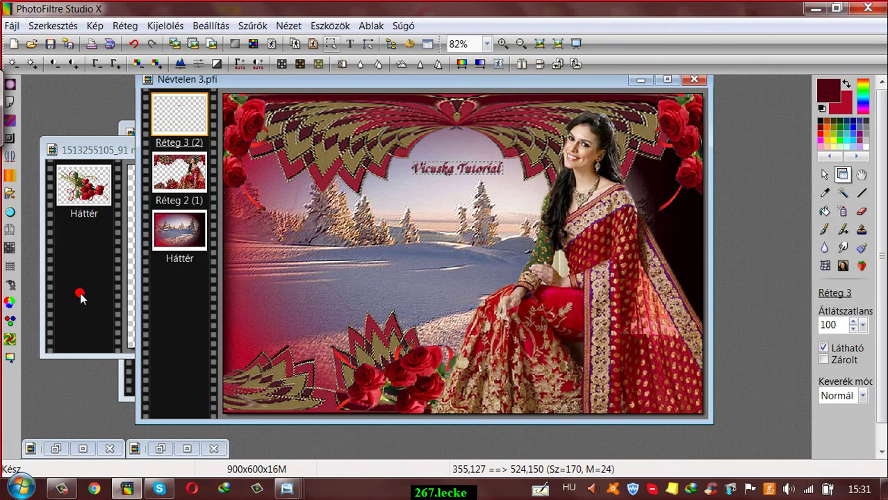
# Step: Duplicate the signature layer Réteg 3, place the copy on the snow above the lower ornaments, and erase its word "Tutorial"
pyautogui.click(125, 26)
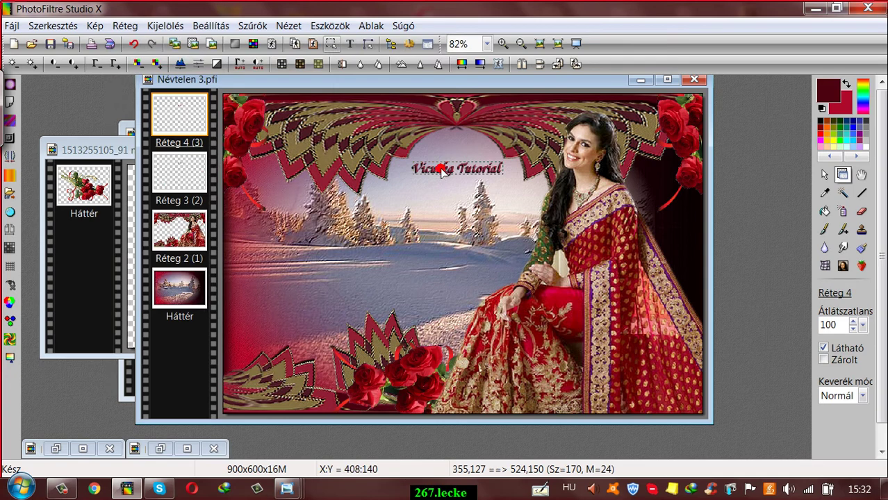
pyautogui.moveTo(442, 169); pyautogui.dragTo(316, 287)
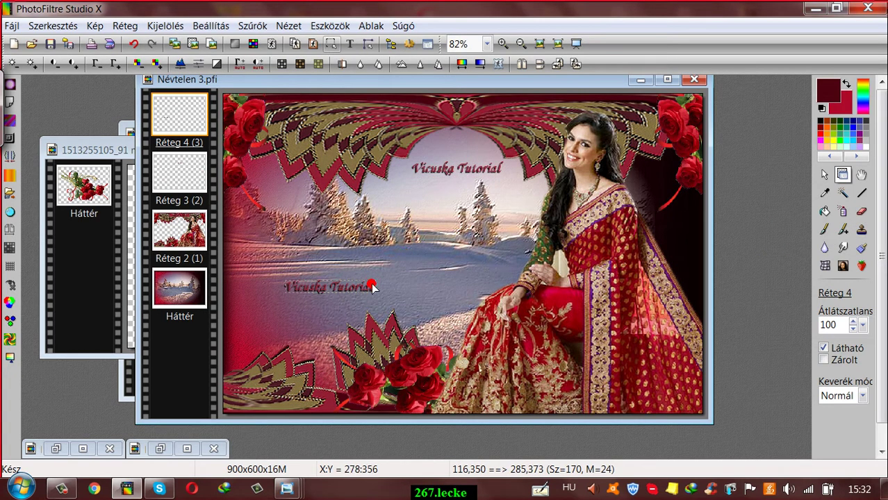
pyautogui.click(862, 212)
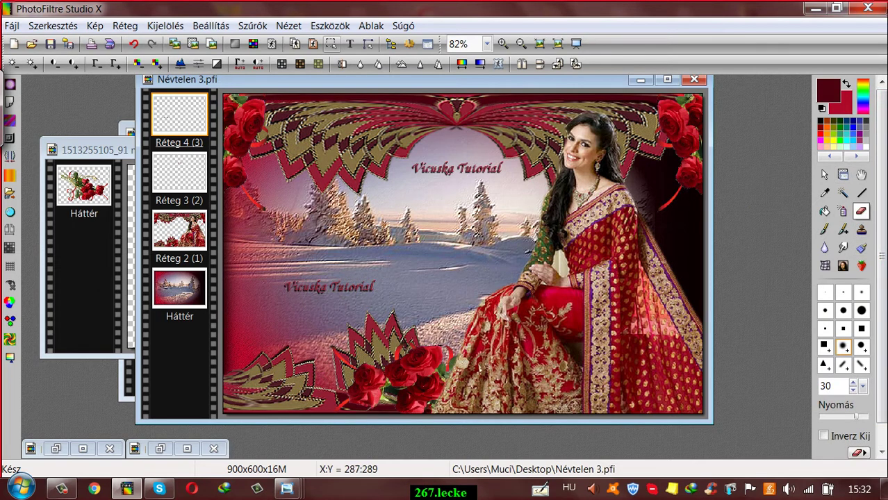
pyautogui.moveTo(362, 287); pyautogui.dragTo(361, 294)
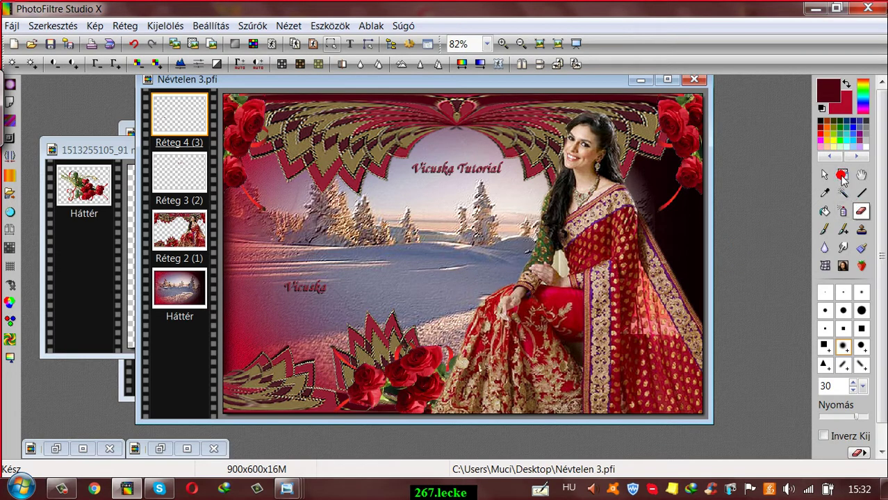
# Step: Move the shortened signature copy to the snow just above the lower roses, beside the seated woman's skirt
pyautogui.click(841, 175)
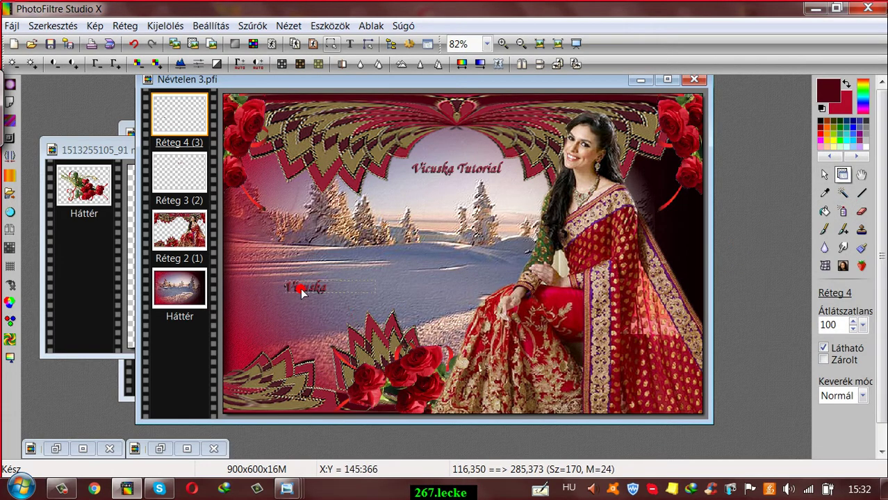
pyautogui.moveTo(301, 292); pyautogui.dragTo(289, 198)
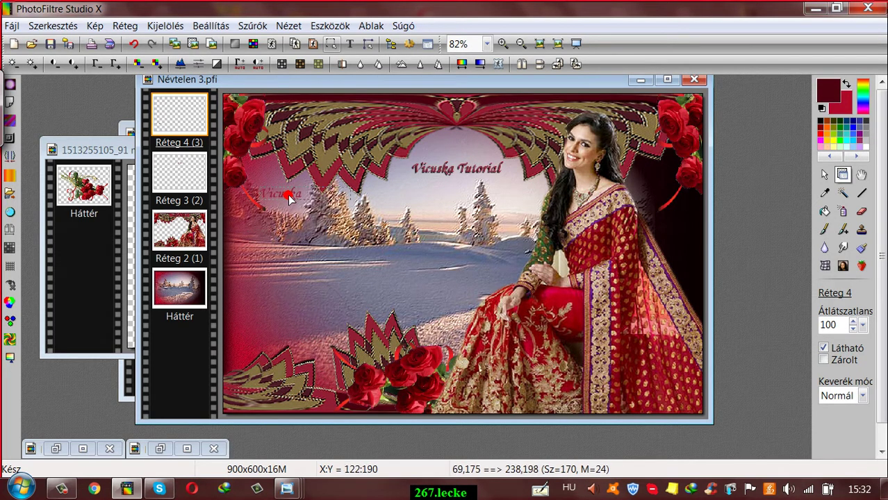
pyautogui.moveTo(290, 198); pyautogui.dragTo(293, 199)
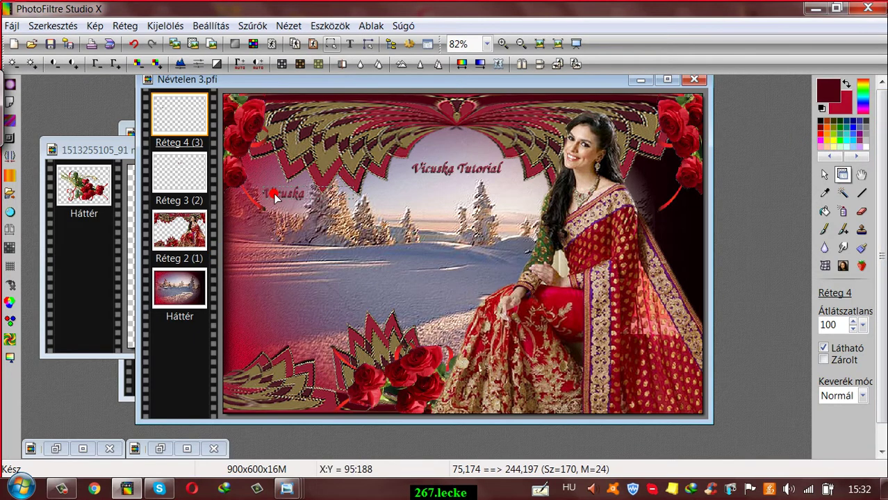
pyautogui.moveTo(275, 198); pyautogui.dragTo(431, 333)
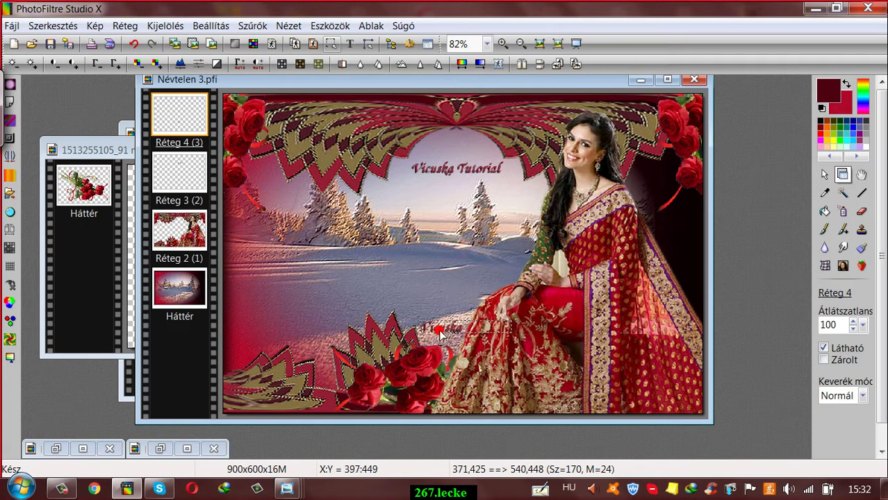
pyautogui.moveTo(442, 332); pyautogui.dragTo(443, 337)
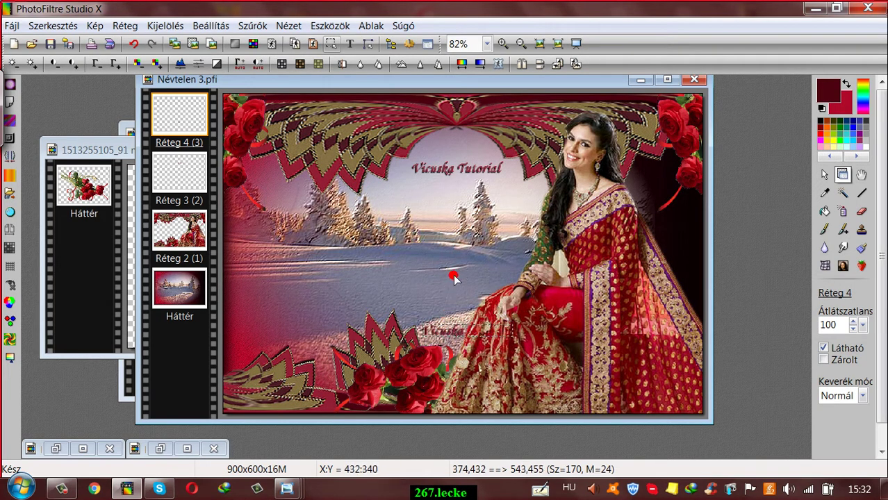
# Step: Merge signature layers Réteg 4 and Réteg 3 down into Réteg 2
pyautogui.rightClick(172, 110)
pyautogui.click(208, 321)
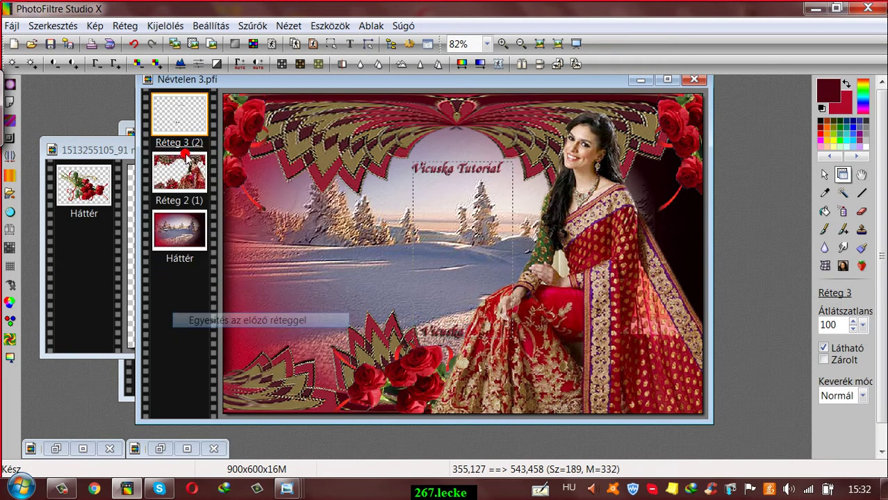
pyautogui.rightClick(177, 109)
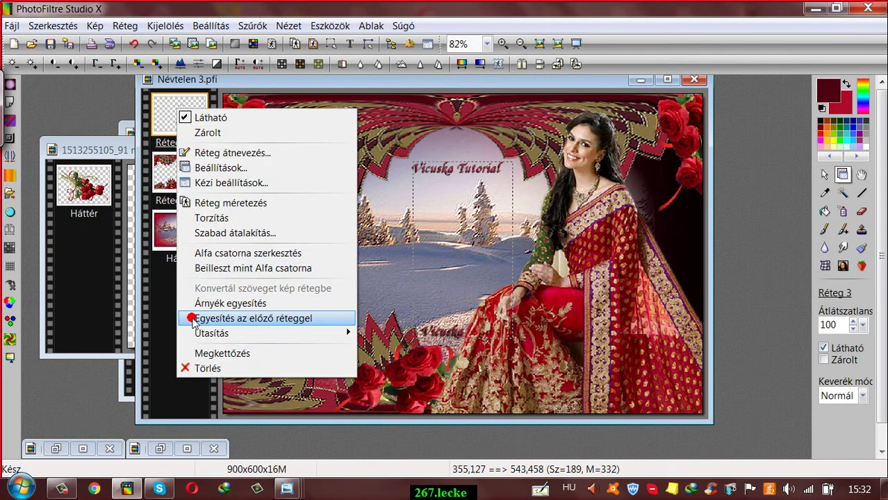
pyautogui.click(194, 319)
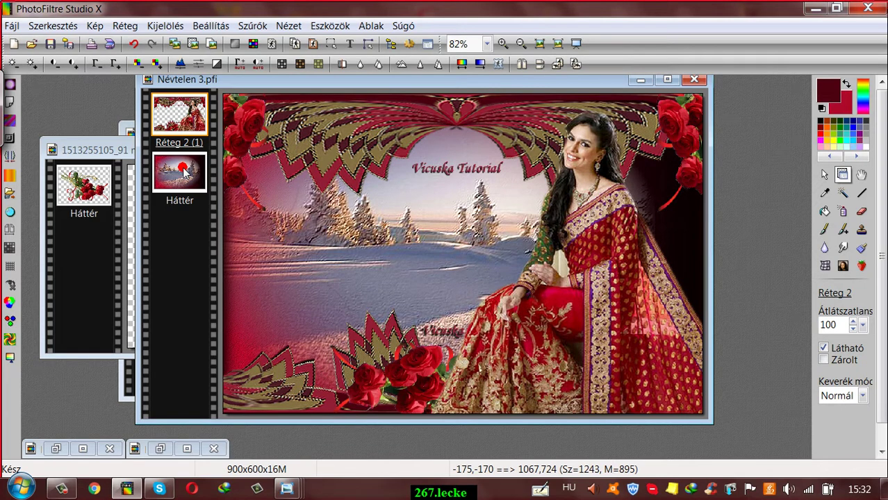
# Step: Hide the merged layer Réteg 2 so that only the winter landscape background is displayed
pyautogui.rightClick(182, 108)
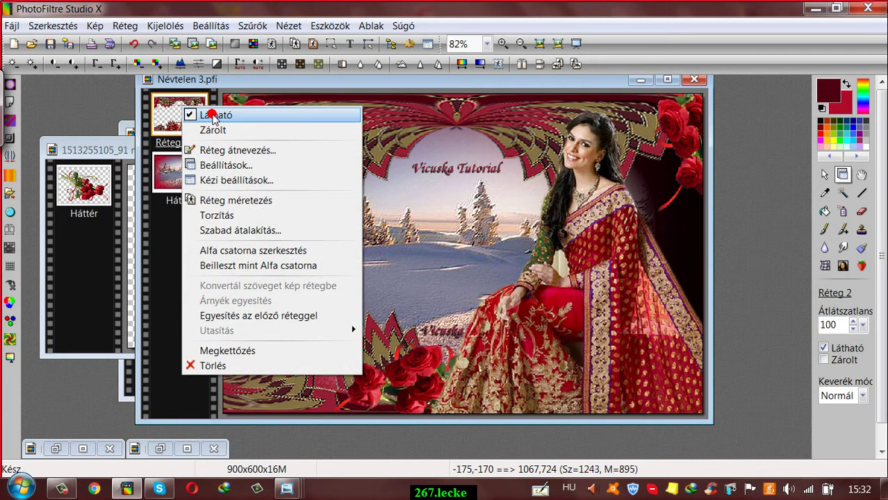
pyautogui.click(382, 85)
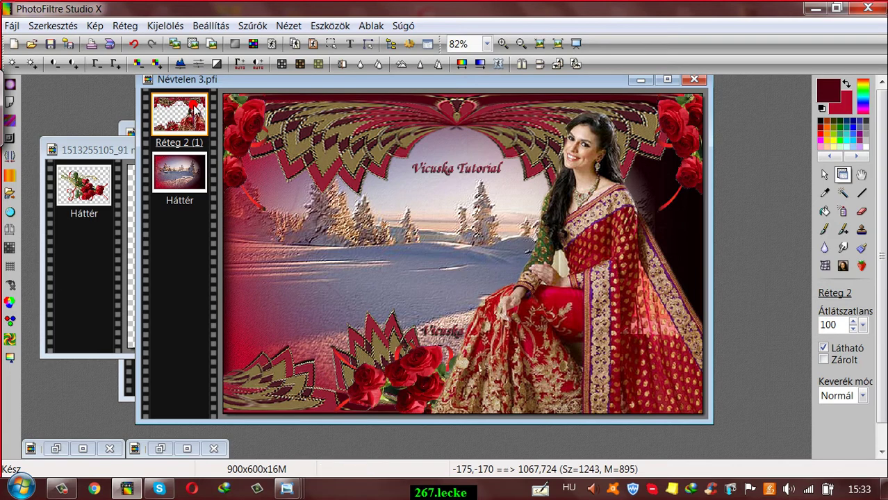
pyautogui.rightClick(180, 108)
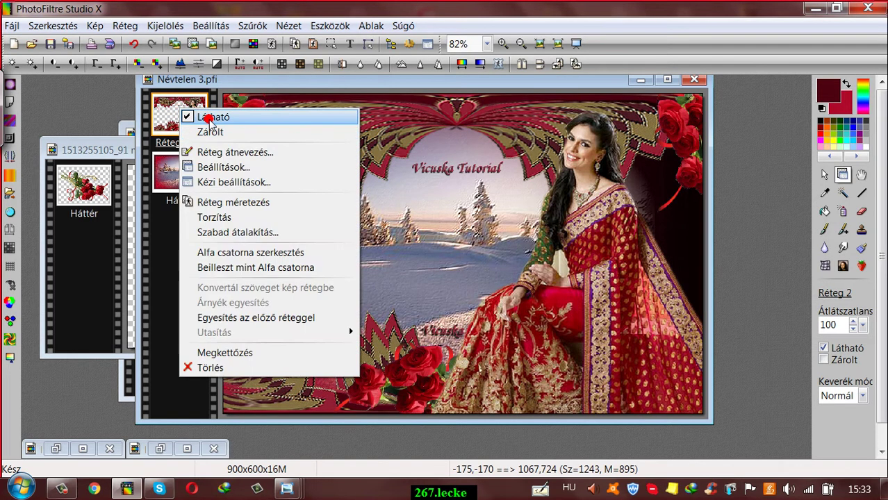
pyautogui.click(210, 117)
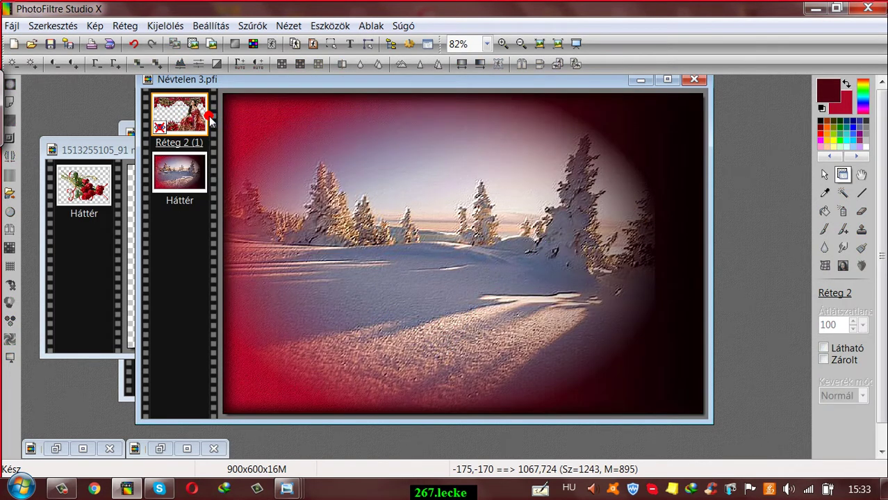
# Step: Close the rose bouquet image and 100 másolata.png, keeping Névtelen 3.pfi open in the workspace
pyautogui.click(104, 141)
pyautogui.click(379, 149)
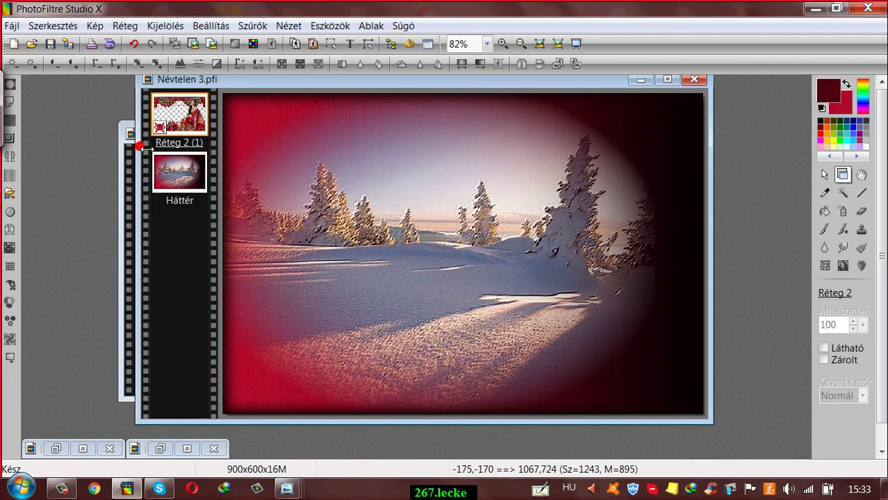
pyautogui.moveTo(246, 82); pyautogui.dragTo(338, 95)
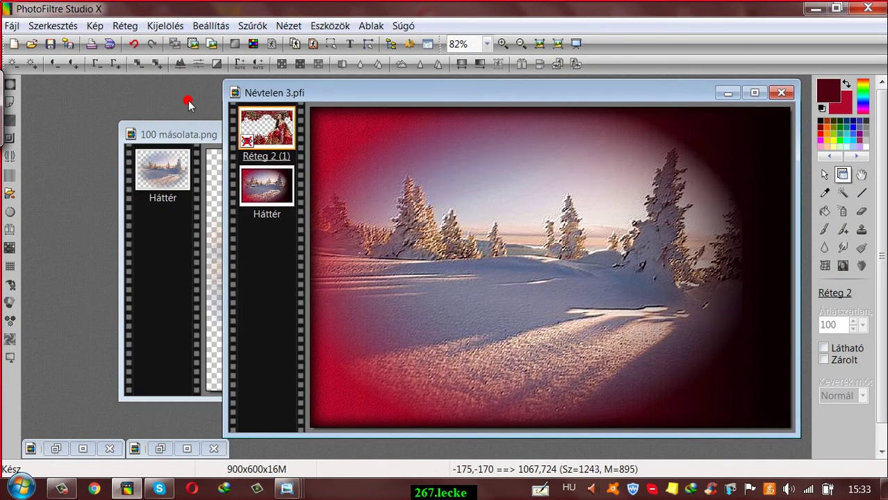
pyautogui.click(182, 139)
pyautogui.click(519, 134)
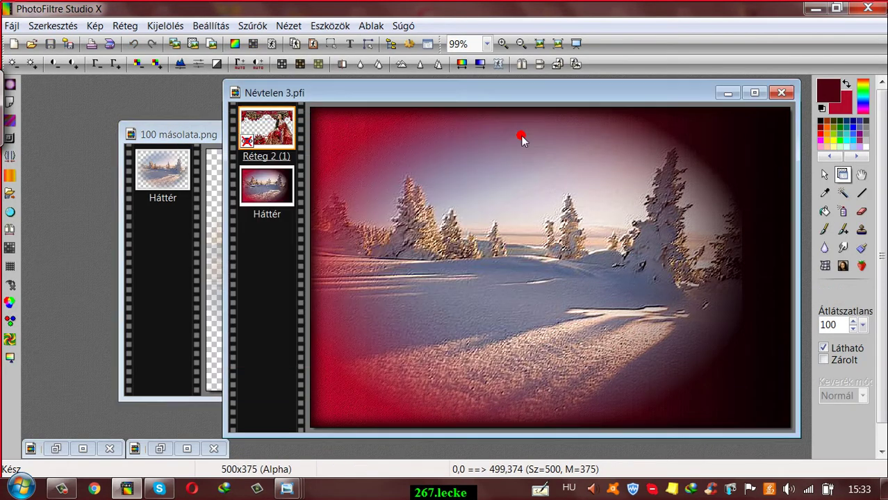
pyautogui.moveTo(522, 93); pyautogui.dragTo(401, 79)
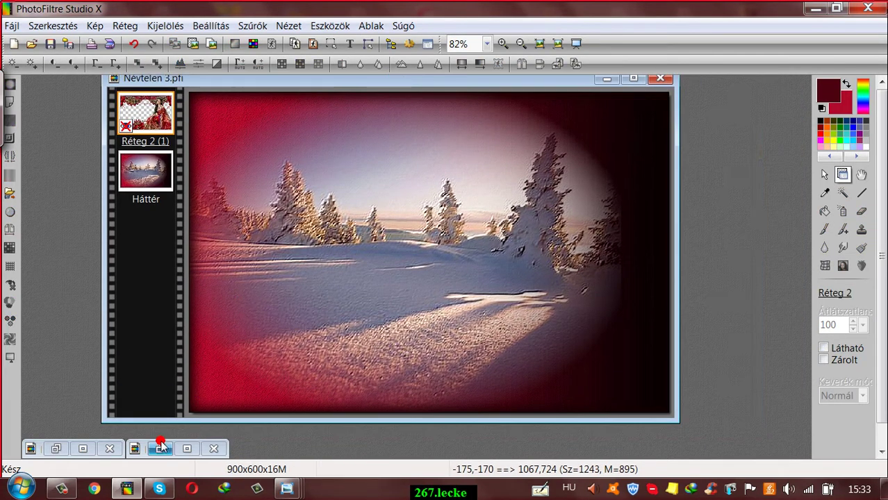
# Step: Restore the minimized Hóesés másolata.gif and Hóesés.gif images and arrange them side by side
pyautogui.click(161, 442)
pyautogui.click(160, 447)
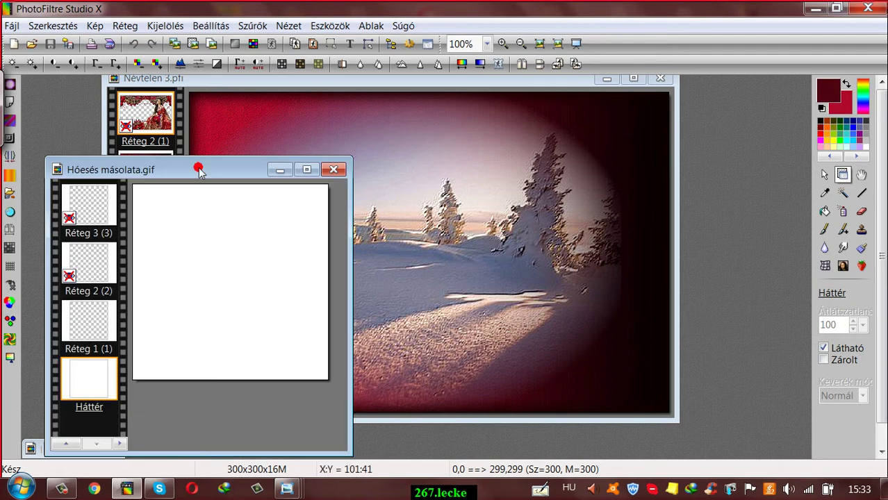
pyautogui.moveTo(148, 171); pyautogui.dragTo(545, 162)
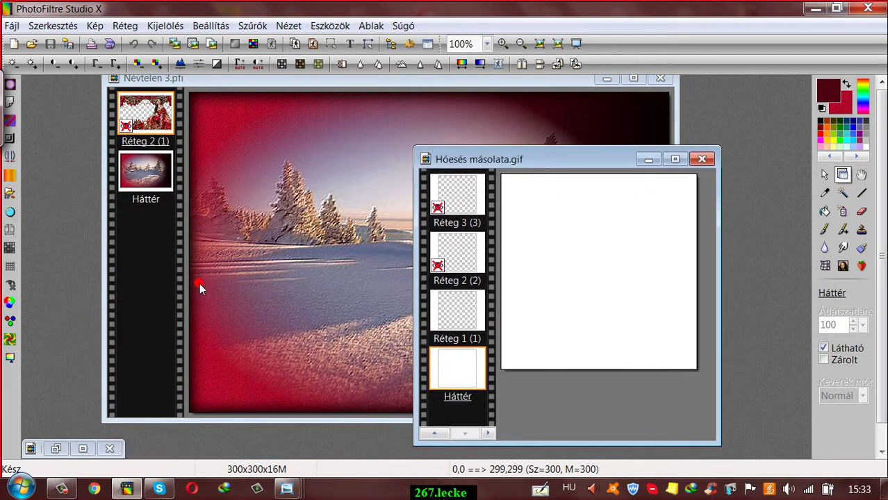
pyautogui.click(57, 448)
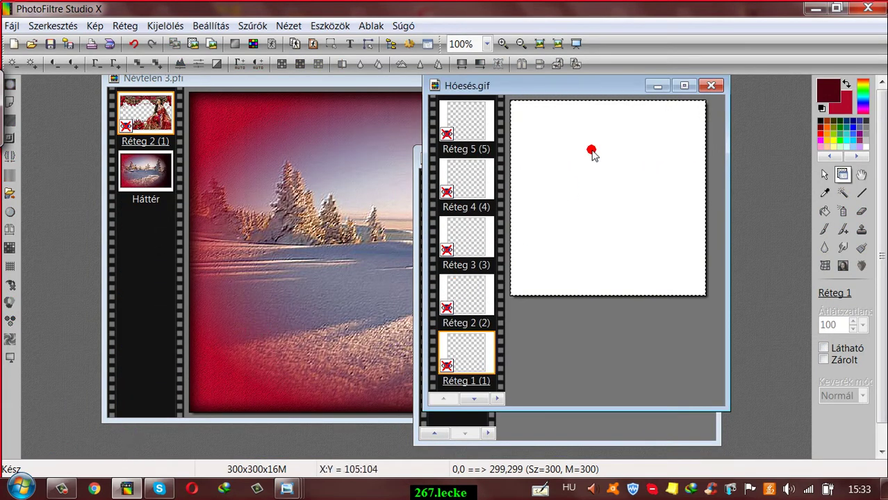
pyautogui.moveTo(614, 84); pyautogui.dragTo(266, 125)
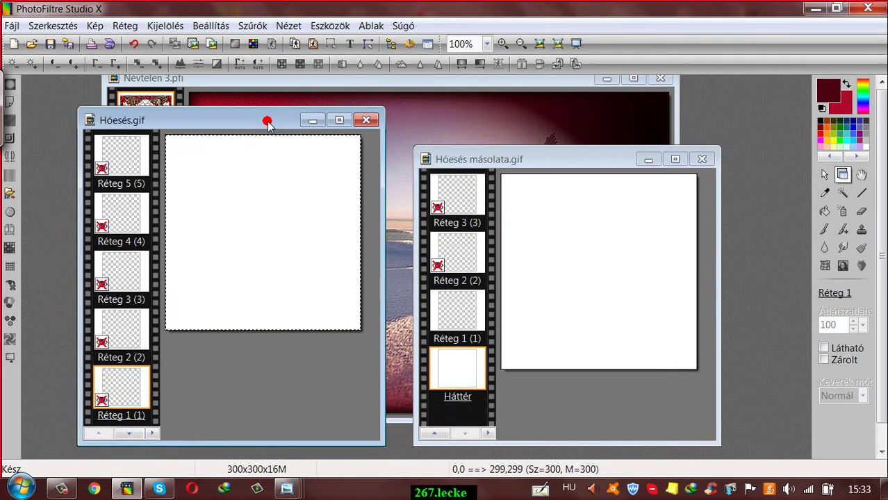
# Step: Compare the layer lists of Hóesés.gif and Hóesés másolata.gif
pyautogui.click(151, 438)
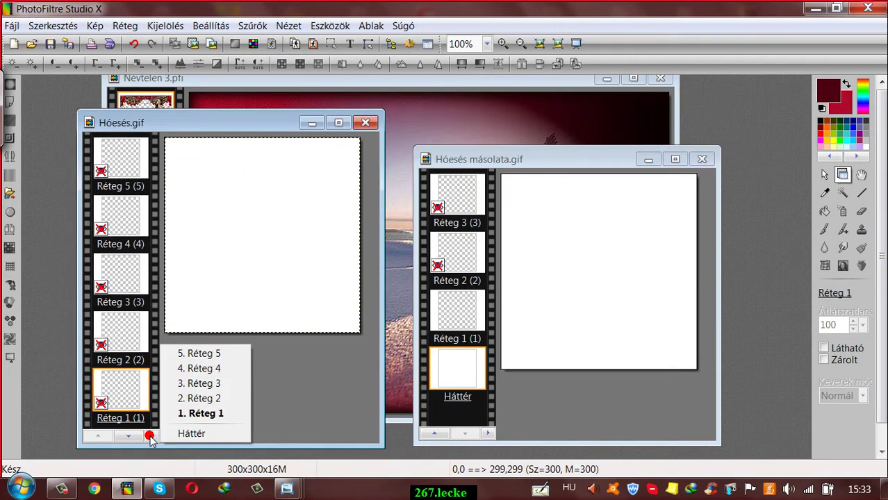
pyautogui.click(515, 158)
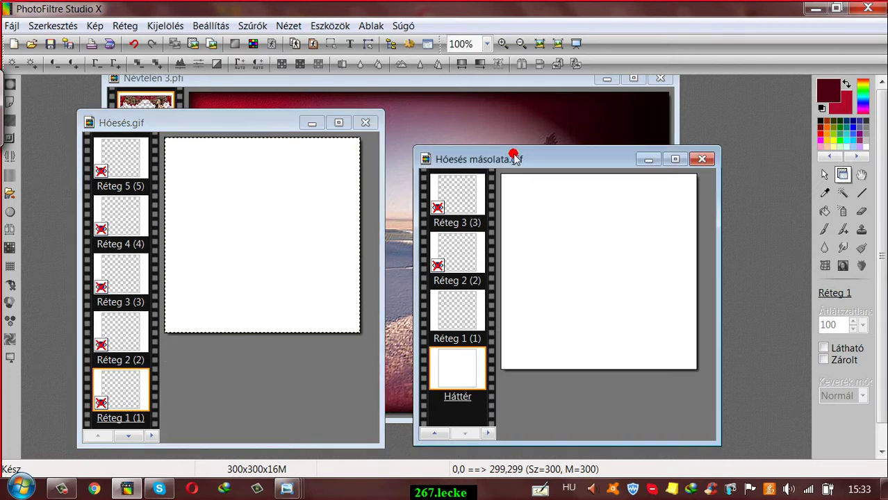
pyautogui.click(489, 433)
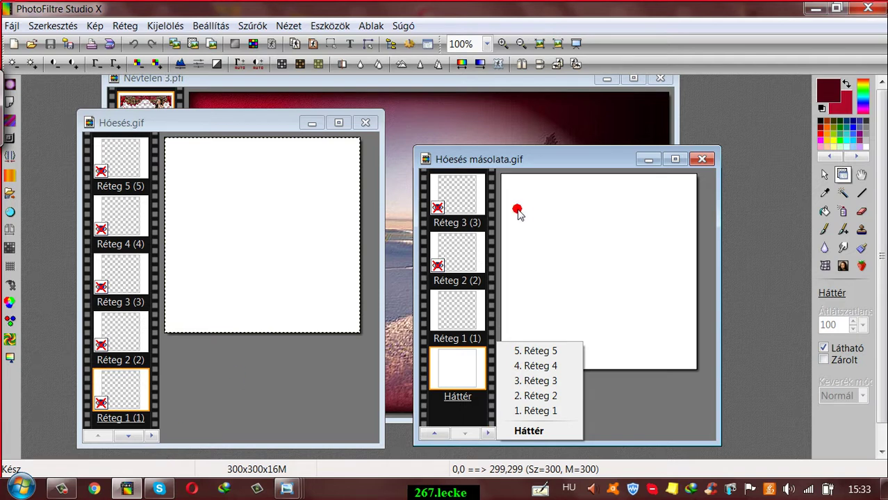
pyautogui.moveTo(535, 161); pyautogui.dragTo(532, 123)
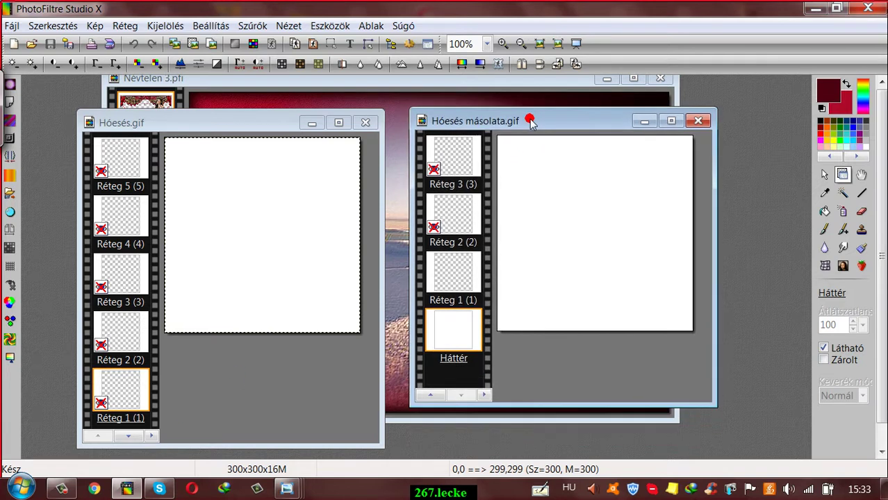
pyautogui.click(485, 395)
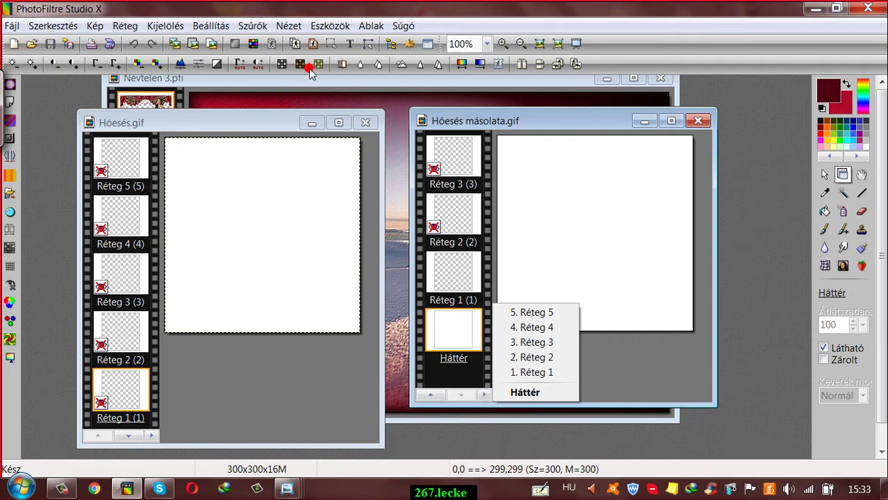
# Step: Close Hóesés.gif without saving, and move and enlarge the Hóesés másolata.gif window to review its full layer list
pyautogui.click(365, 122)
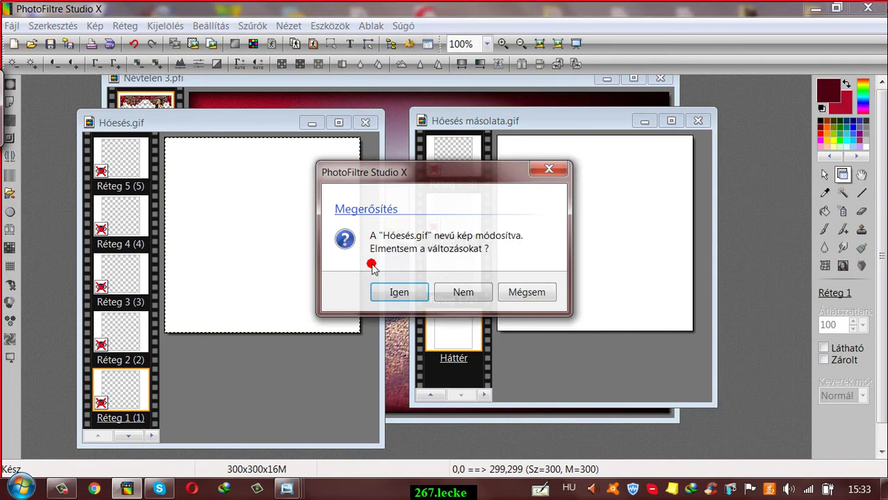
pyautogui.click(463, 292)
pyautogui.moveTo(534, 120); pyautogui.dragTo(596, 80)
pyautogui.click(527, 402)
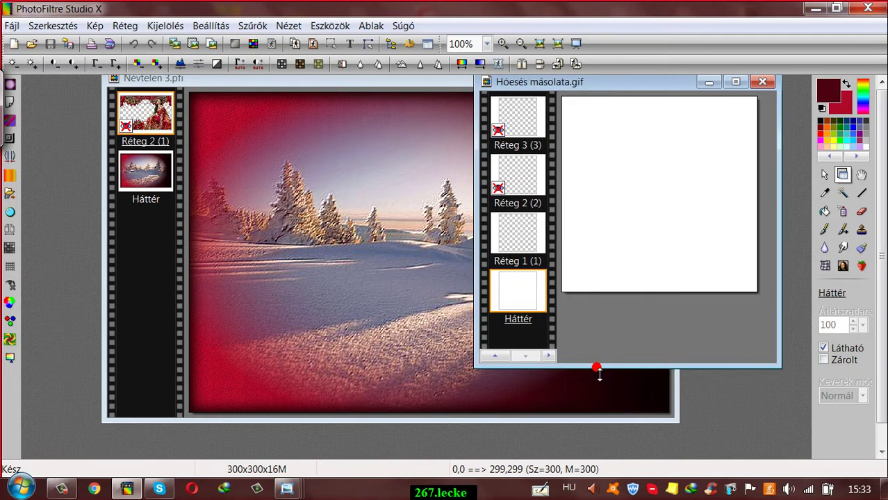
pyautogui.moveTo(597, 367); pyautogui.dragTo(601, 438)
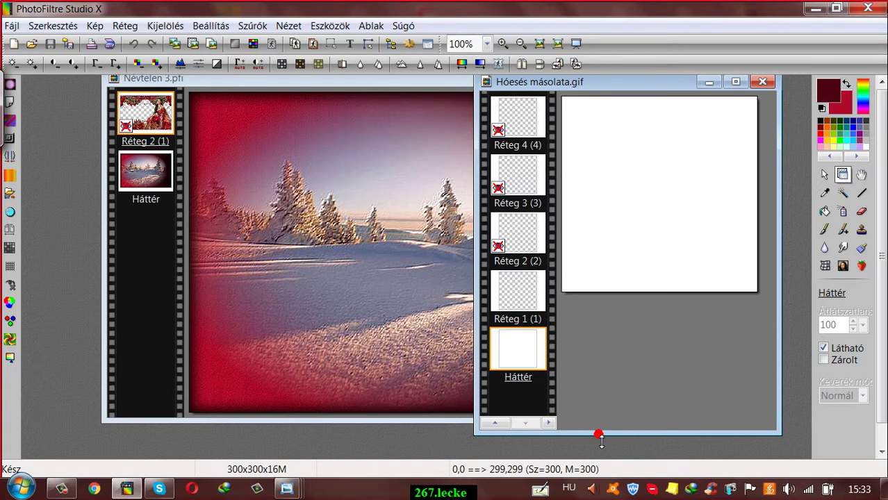
pyautogui.click(548, 424)
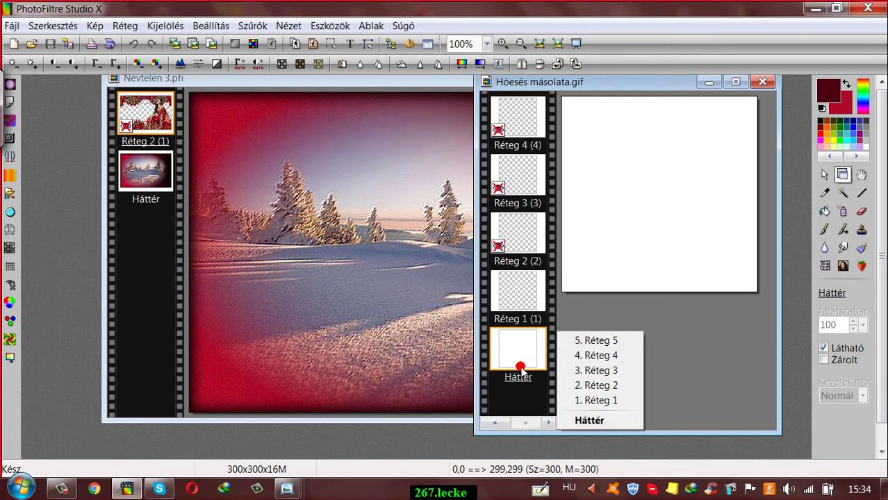
# Step: Duplicate the background layer of Névtelen 3.pfi four times so that the copies sit beneath Réteg 2
pyautogui.click(276, 81)
pyautogui.doubleClick(274, 75)
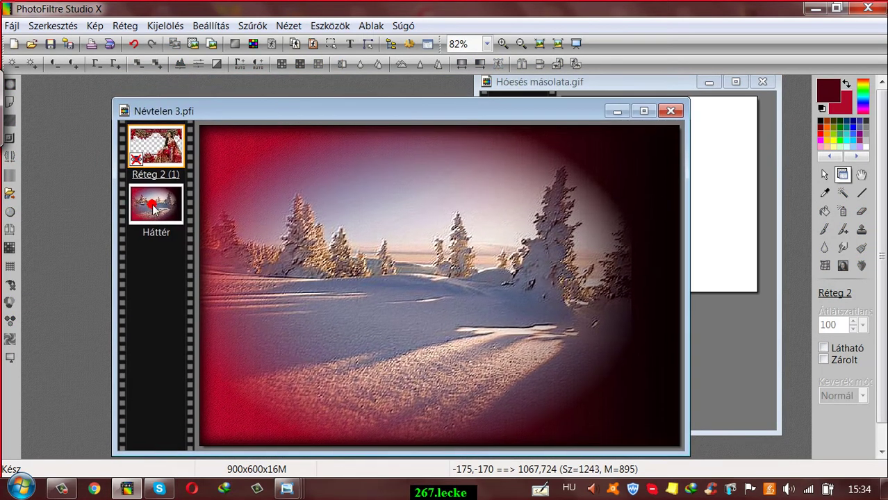
pyautogui.click(154, 208)
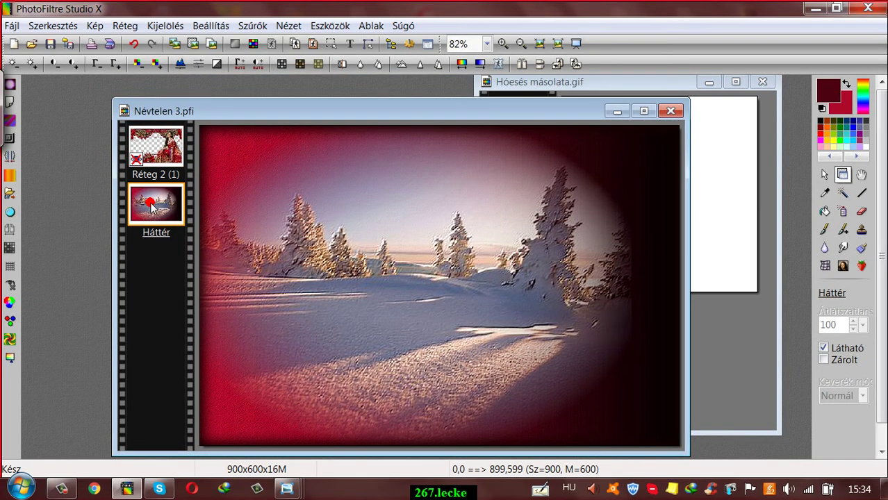
pyautogui.click(123, 27)
pyautogui.click(130, 53)
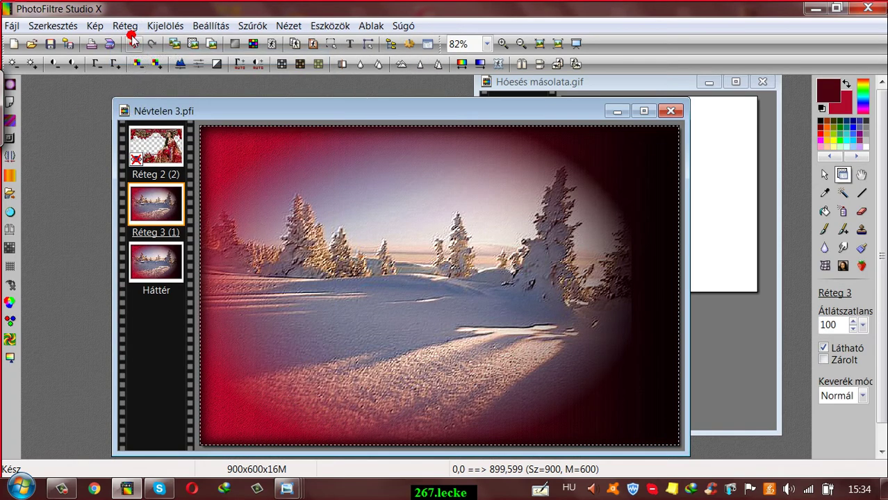
pyautogui.click(125, 26)
pyautogui.click(137, 59)
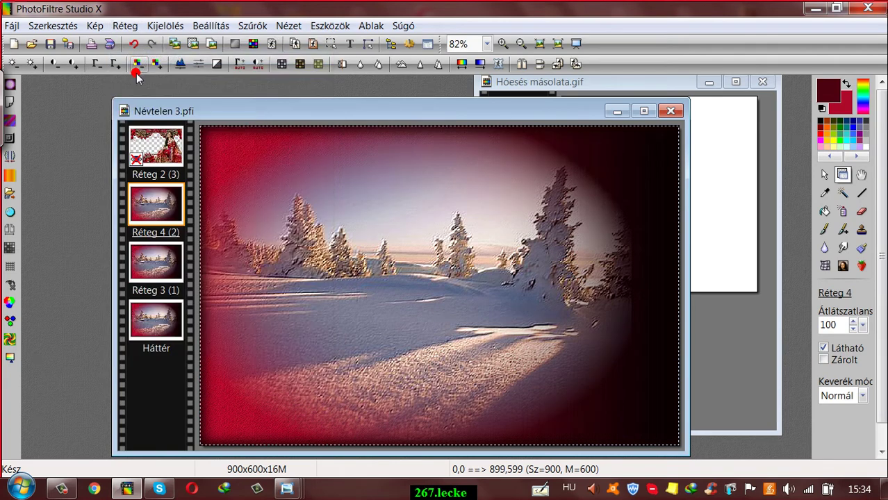
pyautogui.click(125, 26)
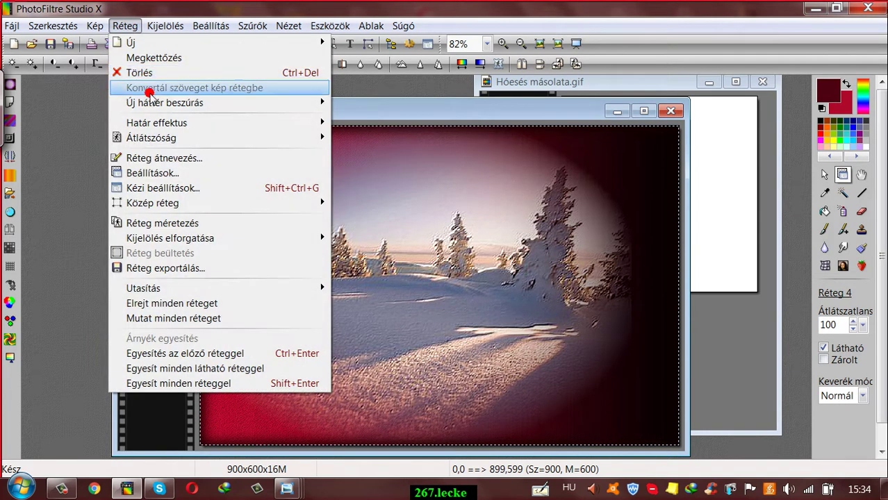
pyautogui.click(146, 57)
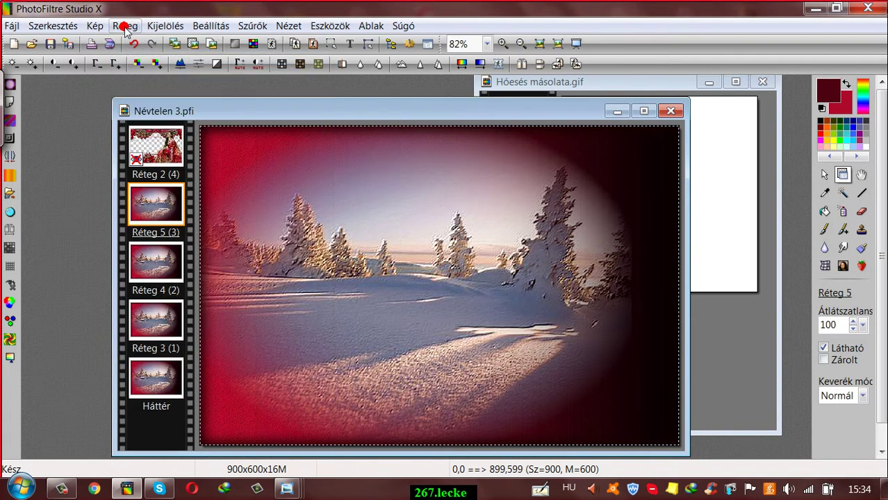
pyautogui.click(125, 25)
pyautogui.click(135, 59)
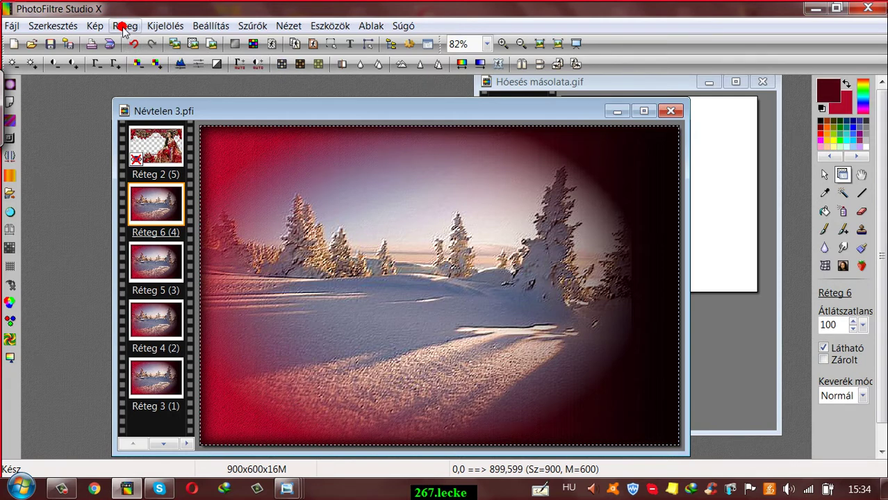
# Step: Insert a new background with automatic transparency beneath all layers of Névtelen 3.pfi
pyautogui.moveTo(222, 107); pyautogui.dragTo(220, 88)
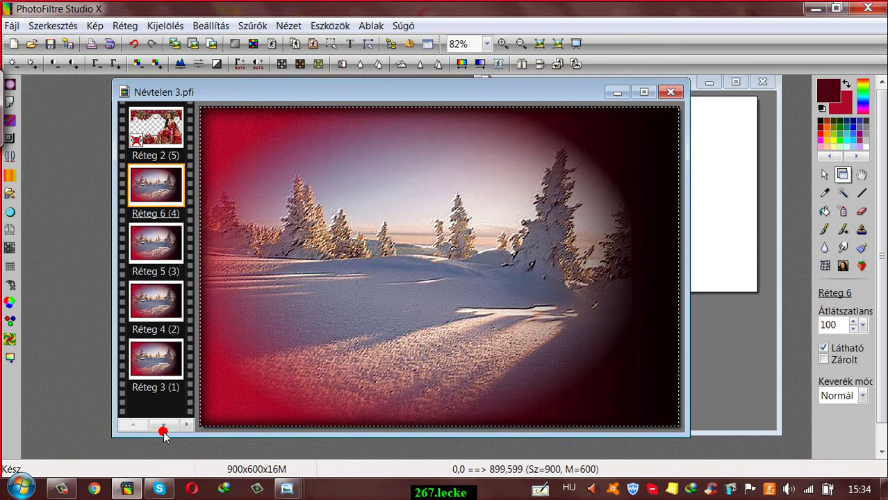
pyautogui.click(164, 424)
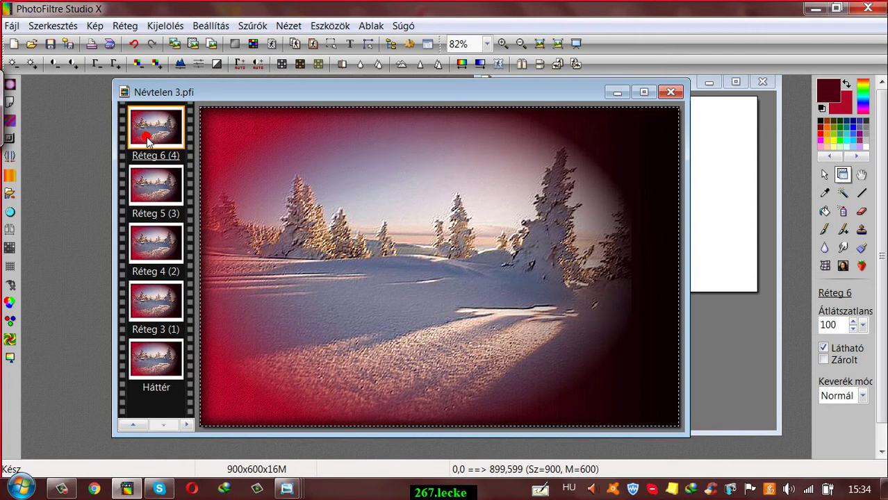
pyautogui.click(186, 427)
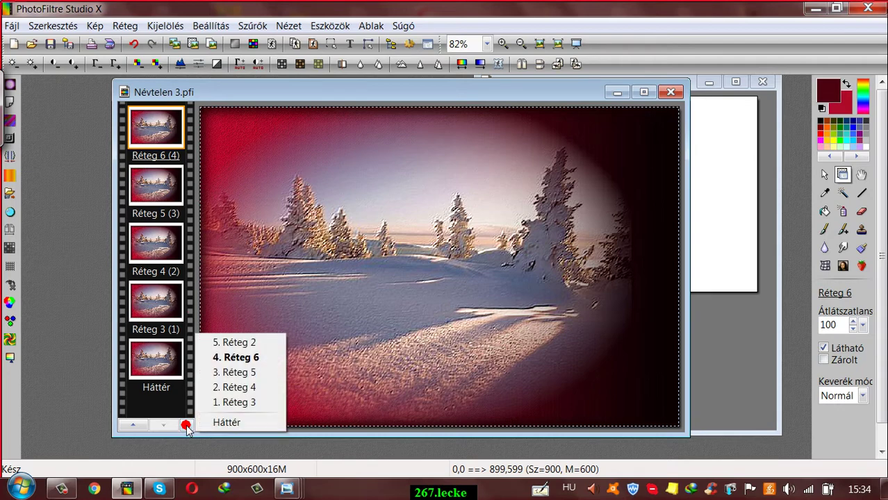
pyautogui.click(229, 342)
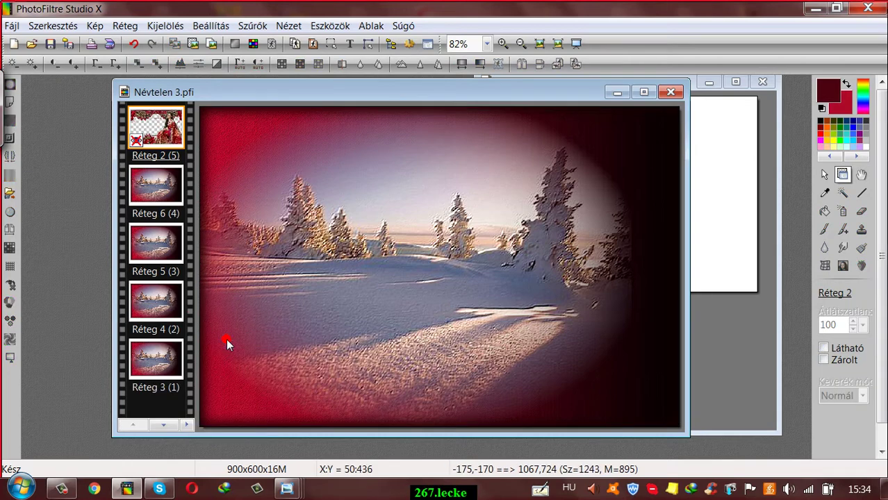
pyautogui.click(163, 425)
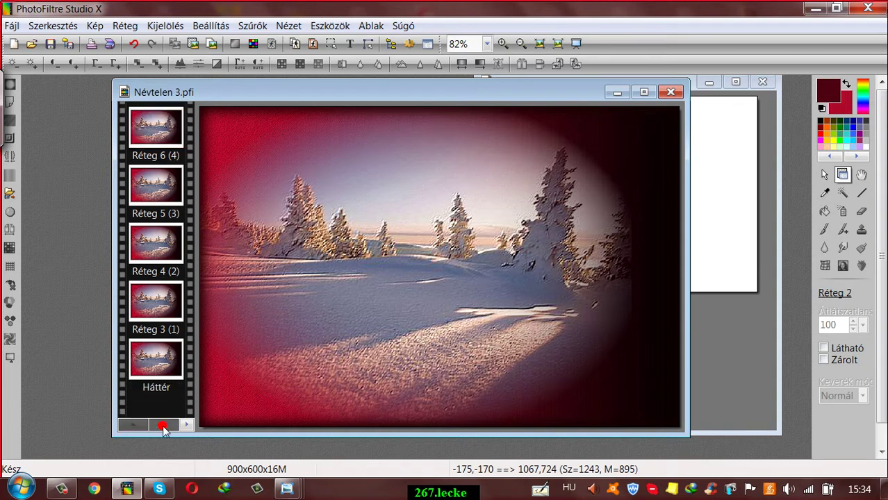
pyautogui.click(161, 356)
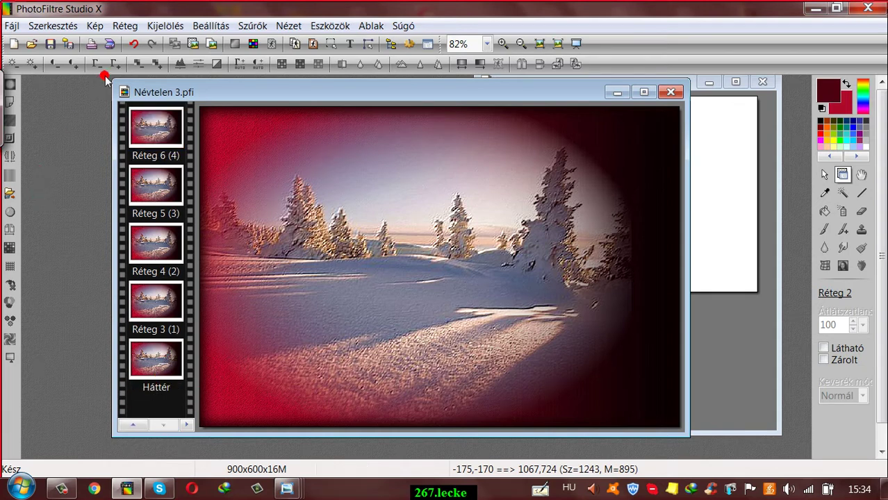
pyautogui.click(119, 26)
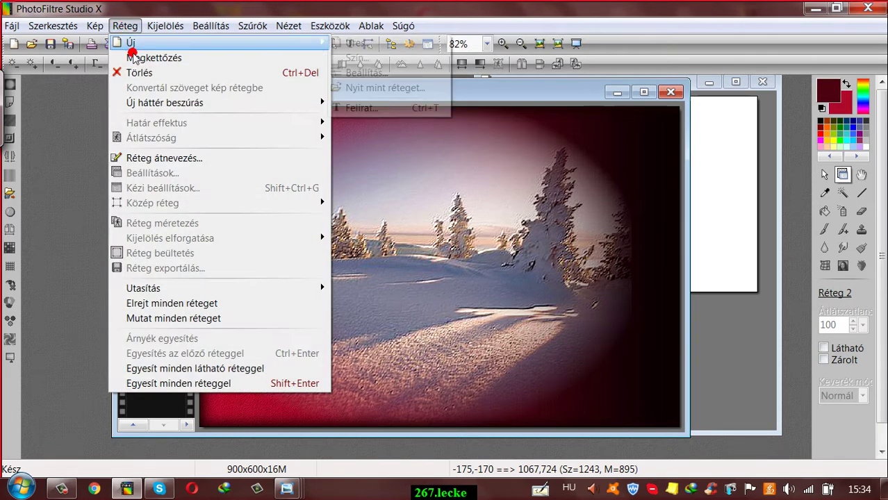
pyautogui.moveTo(153, 102)
pyautogui.click(220, 106)
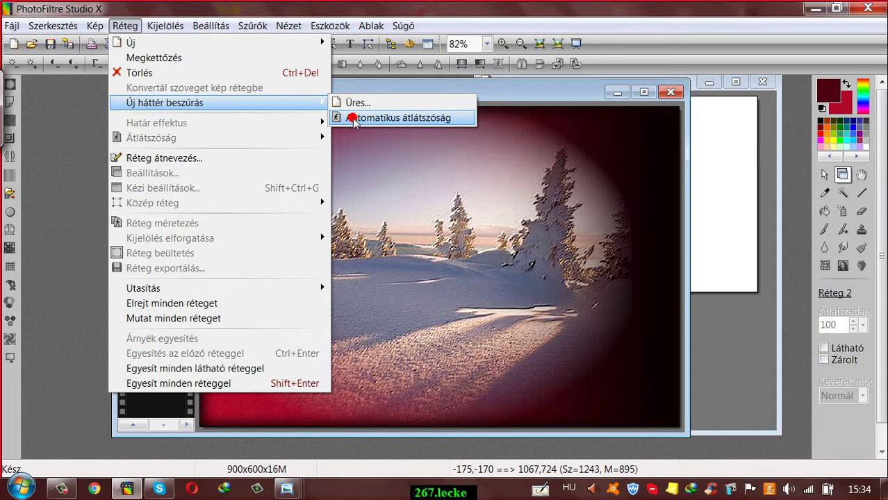
pyautogui.click(354, 119)
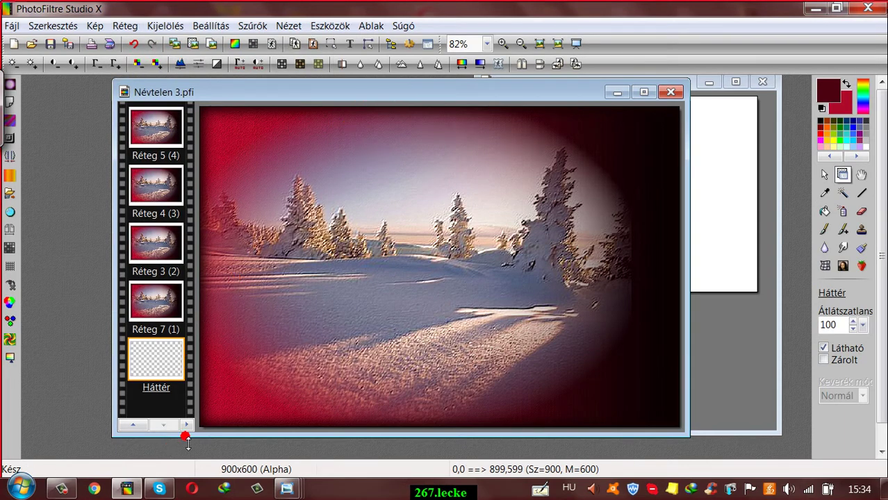
# Step: Hide the landscape layers Réteg 6, Réteg 5, Réteg 4 and Réteg 3 in Névtelen 3.pfi
pyautogui.click(186, 424)
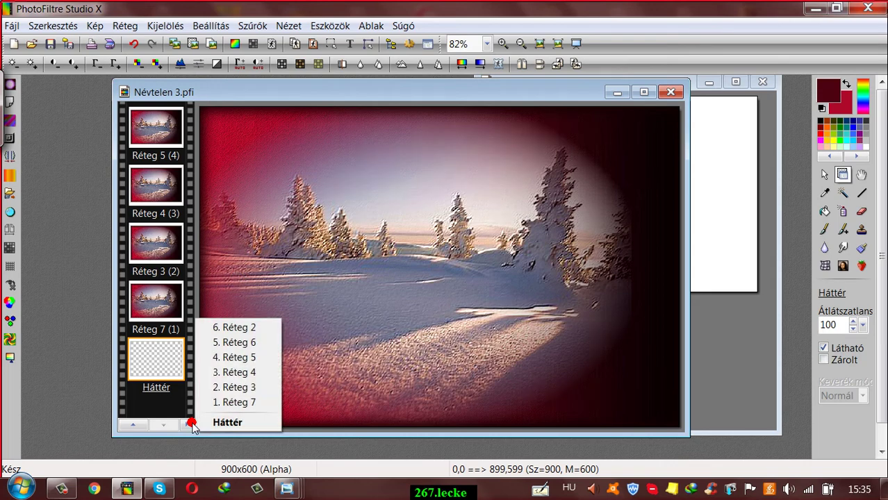
pyautogui.click(221, 328)
pyautogui.rightClick(162, 185)
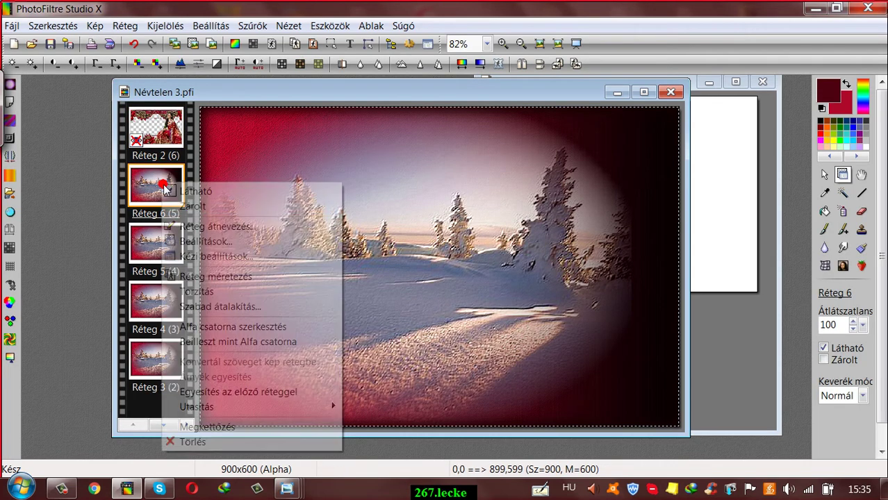
pyautogui.click(175, 191)
pyautogui.click(167, 240)
pyautogui.rightClick(168, 239)
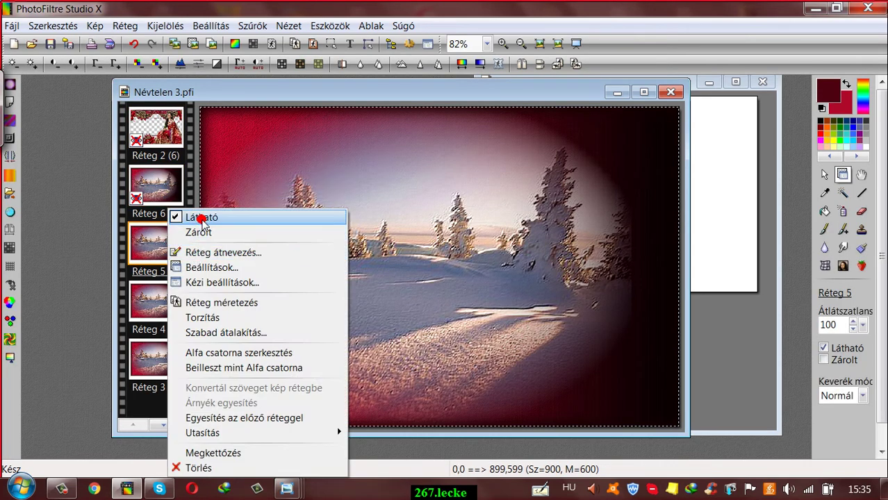
pyautogui.click(202, 217)
pyautogui.click(168, 292)
pyautogui.rightClick(168, 292)
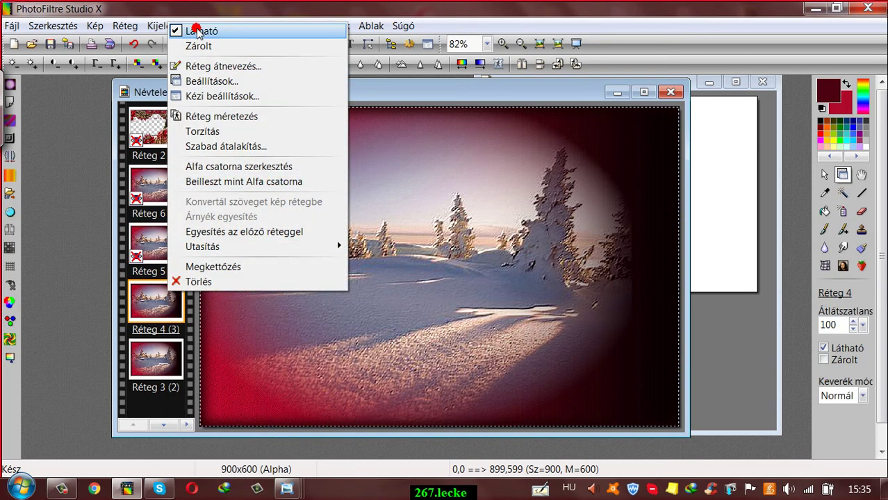
pyautogui.click(197, 30)
pyautogui.click(150, 358)
pyautogui.rightClick(150, 358)
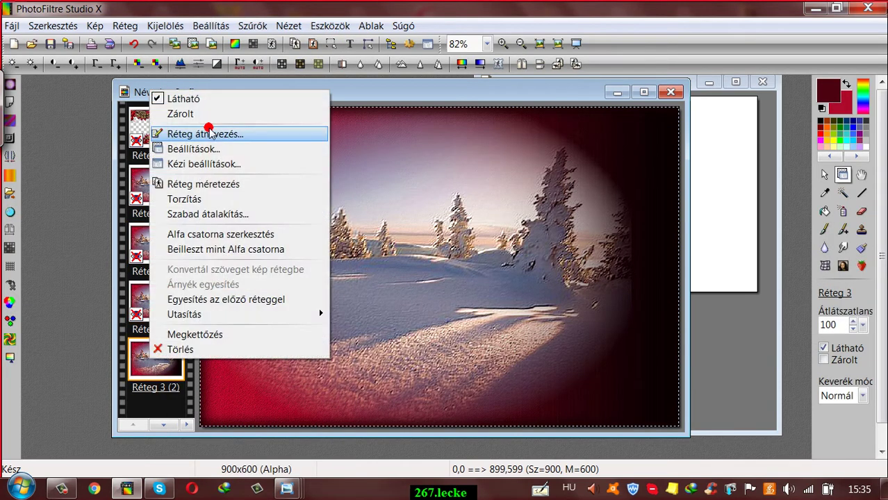
pyautogui.click(196, 99)
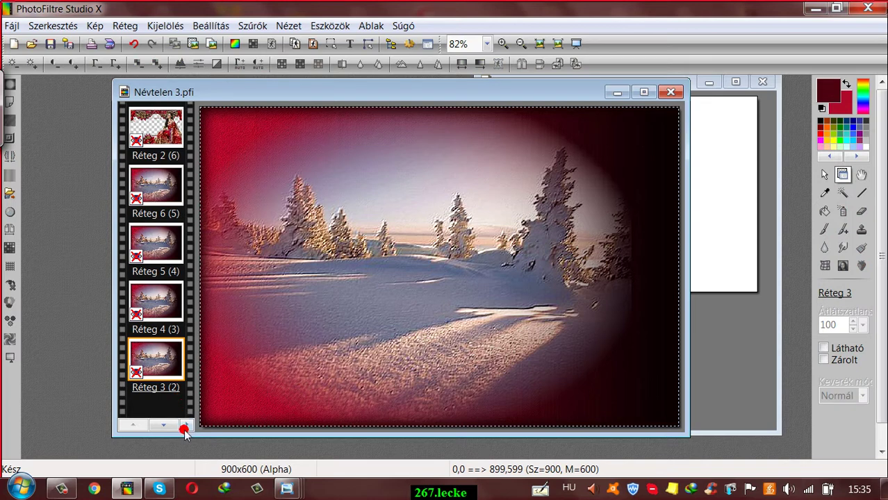
# Step: Make Réteg 7 the active layer of Névtelen 3.pfi and arrange its window beside Hóesés másolata.gif
pyautogui.click(163, 425)
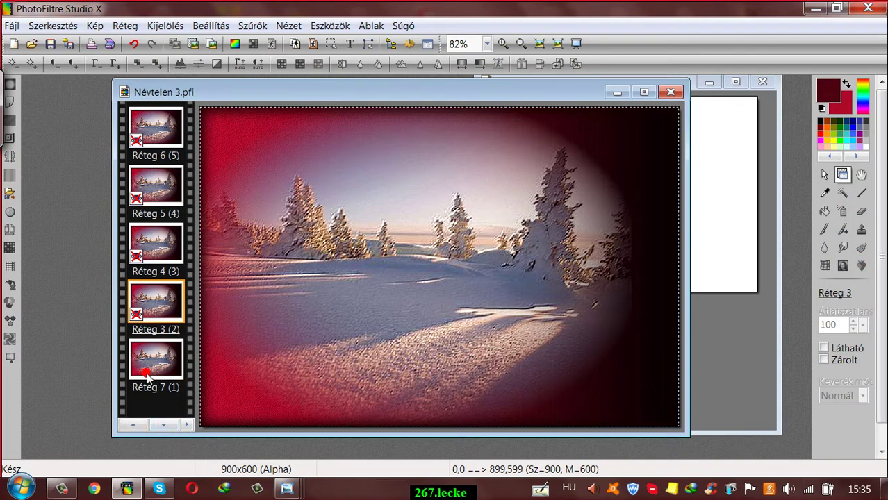
pyautogui.click(164, 425)
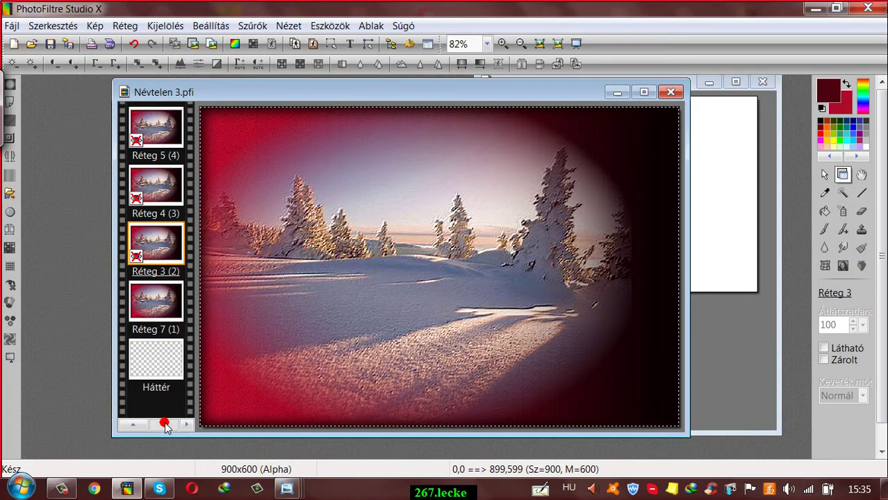
pyautogui.click(159, 311)
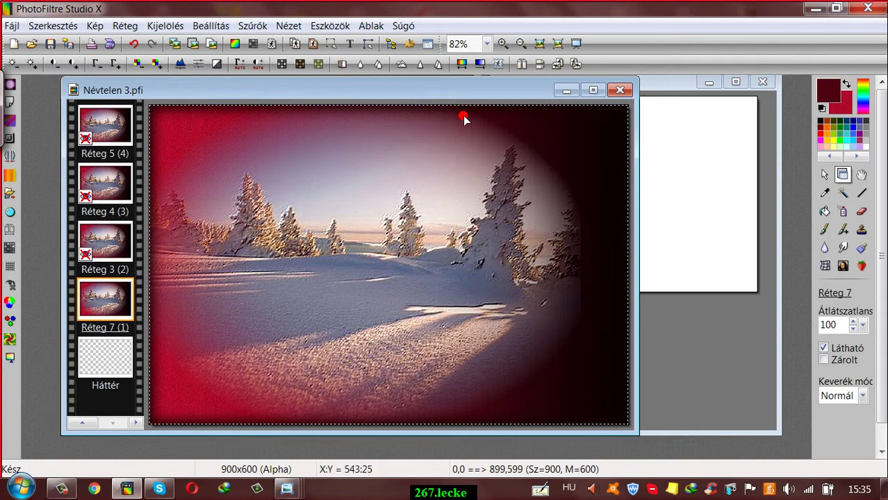
pyautogui.click(662, 85)
pyautogui.moveTo(666, 85); pyautogui.dragTo(652, 98)
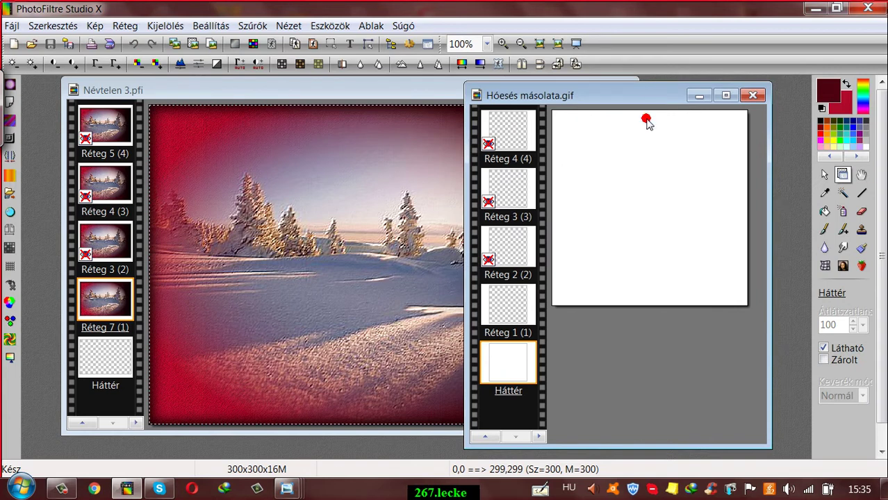
# Step: Copy Réteg 1 of Hóesés másolata.gif above Réteg 7 in Névtelen 3.pfi and move it to the picture's left side, at about 16,143
pyautogui.click(541, 437)
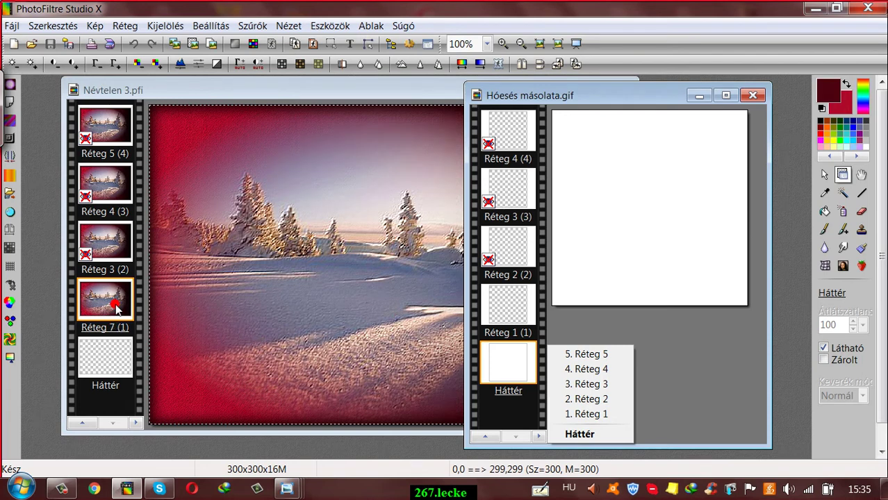
pyautogui.click(511, 310)
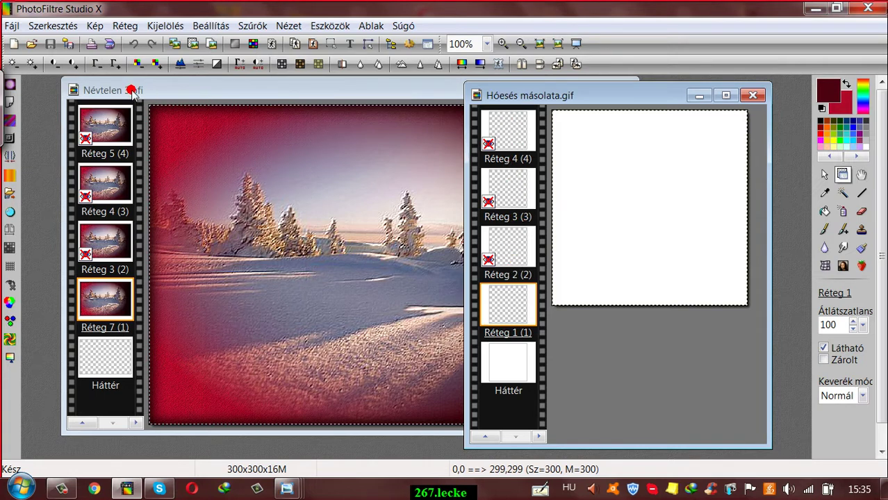
pyautogui.click(175, 44)
pyautogui.click(188, 86)
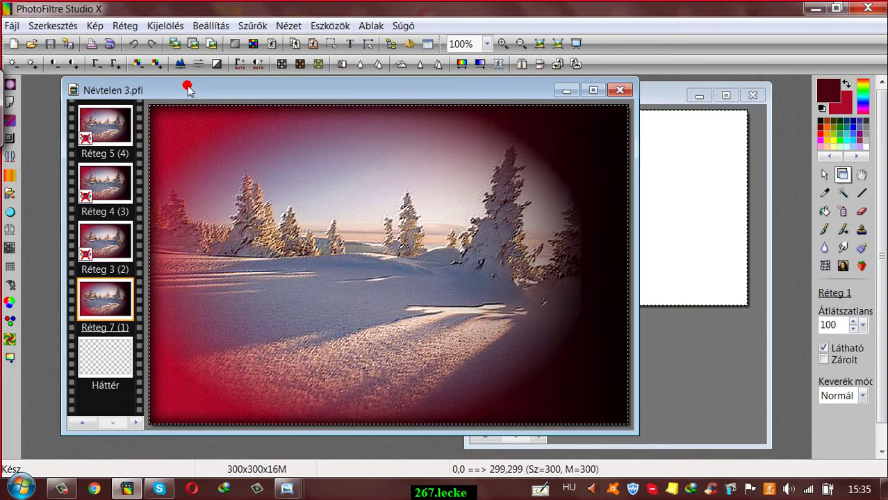
pyautogui.click(195, 44)
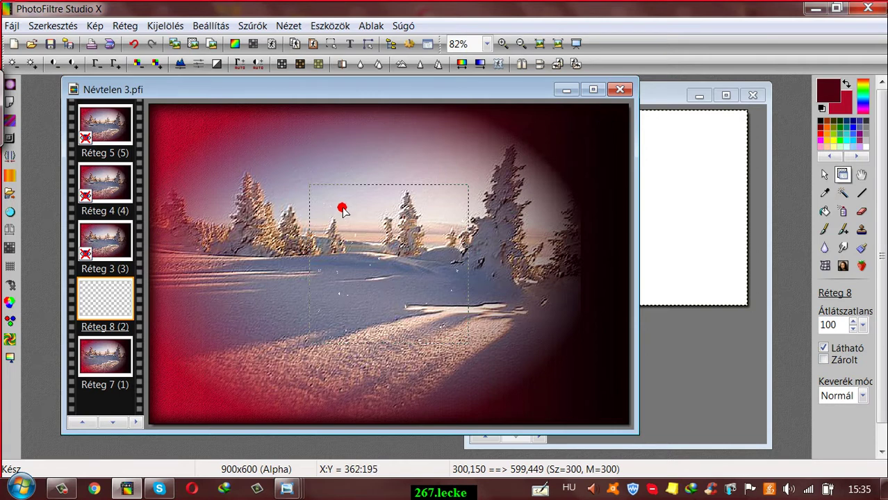
pyautogui.moveTo(343, 209); pyautogui.dragTo(193, 203)
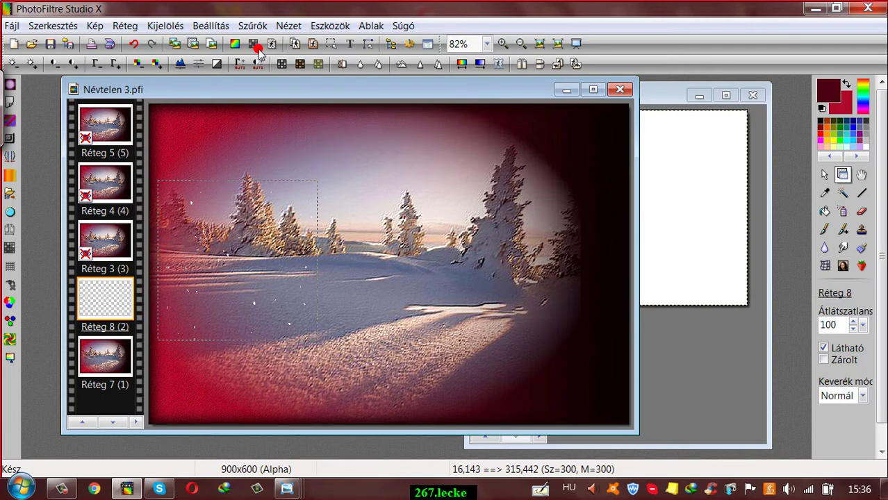
# Step: Examine the layer display options under Más in the program settings, also viewing the Könyvtárak settings
pyautogui.click(330, 26)
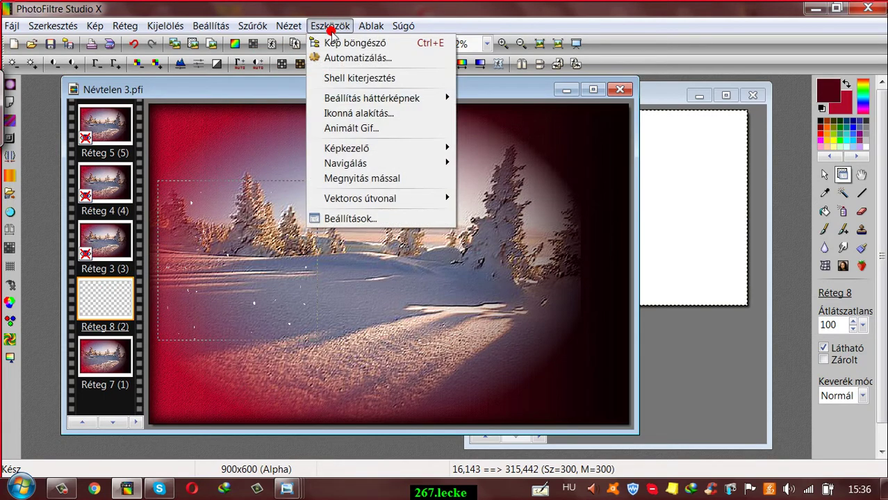
pyautogui.click(358, 220)
pyautogui.moveTo(384, 113); pyautogui.dragTo(492, 90)
pyautogui.click(657, 119)
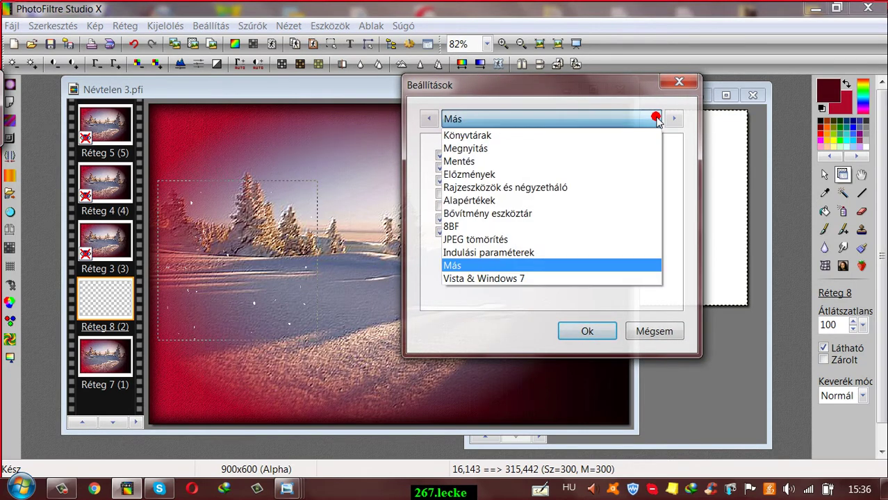
pyautogui.click(506, 349)
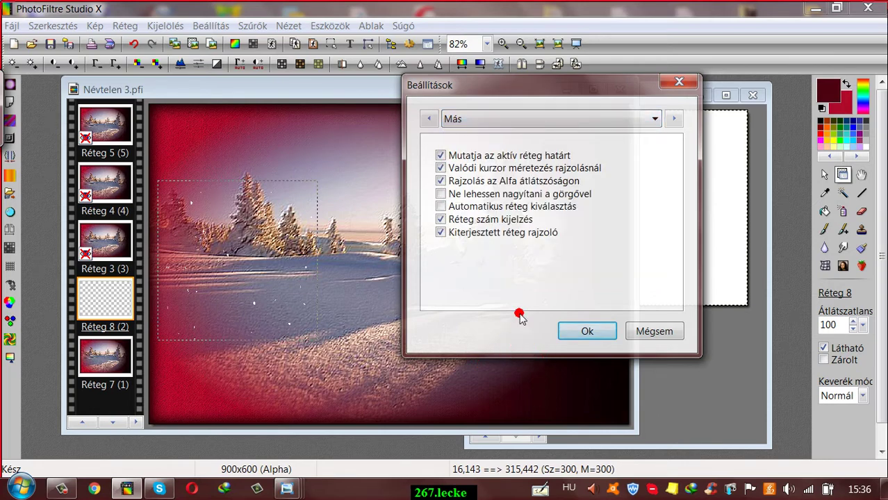
pyautogui.click(652, 119)
pyautogui.click(506, 135)
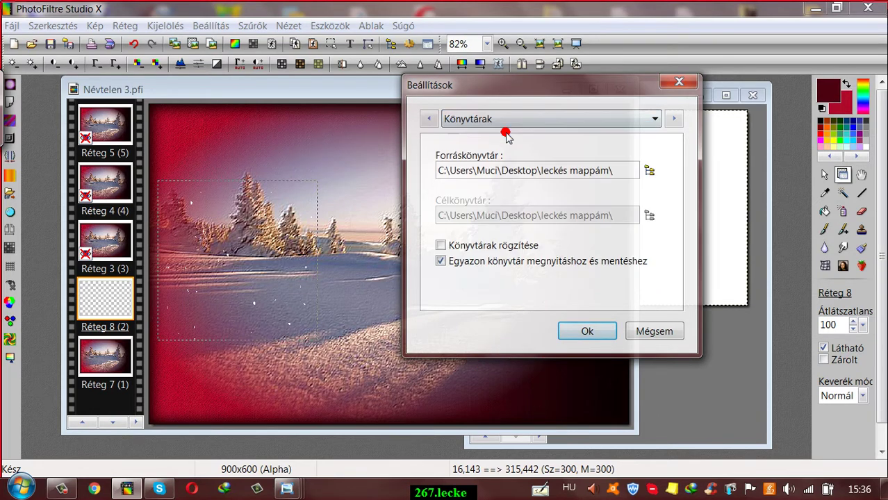
pyautogui.click(658, 119)
pyautogui.click(457, 264)
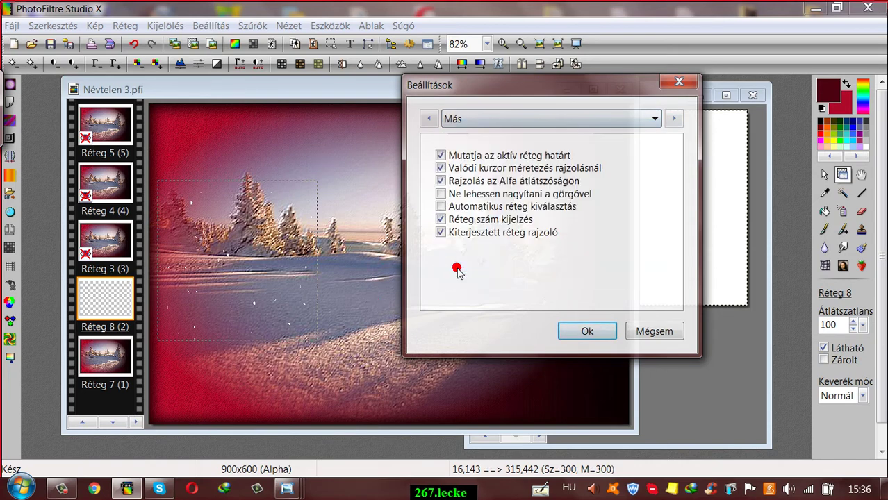
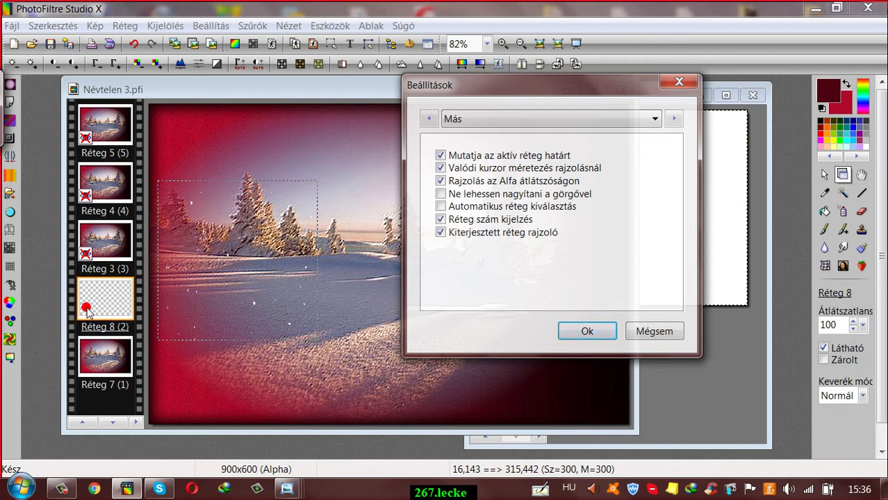
pyautogui.click(574, 333)
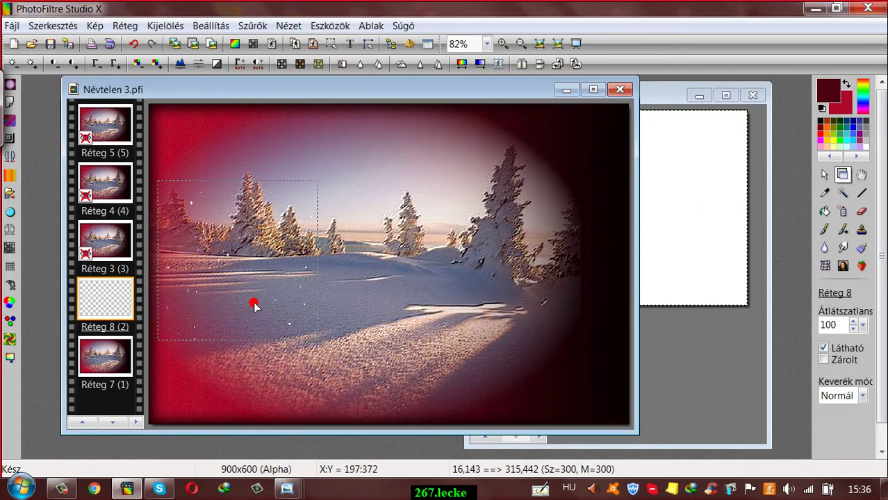
# Step: Move the snow layer Réteg 8 to the left edge of Névtelen 3.pfi, at about 1,158
pyautogui.moveTo(253, 305)
pyautogui.mouseDown()
pyautogui.moveTo(312, 303)
pyautogui.moveTo(398, 319)
pyautogui.moveTo(264, 324)
pyautogui.moveTo(240, 313)
pyautogui.moveTo(247, 316)
pyautogui.mouseUp()
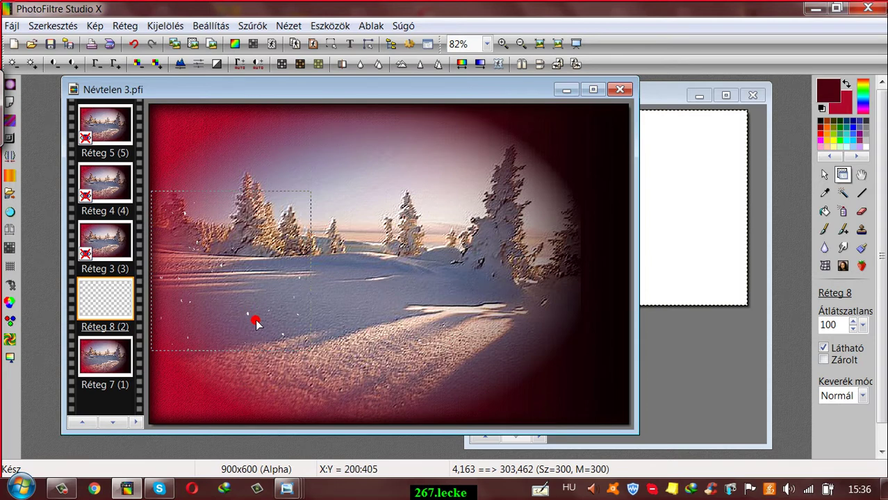
pyautogui.moveTo(247, 316); pyautogui.dragTo(248, 318)
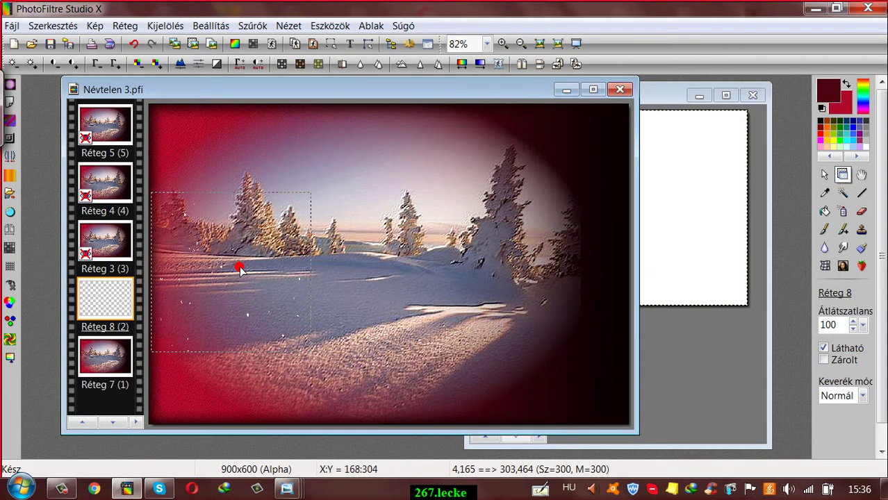
pyautogui.moveTo(240, 270)
pyautogui.mouseDown()
pyautogui.moveTo(337, 274)
pyautogui.moveTo(330, 339)
pyautogui.moveTo(237, 279)
pyautogui.moveTo(248, 257)
pyautogui.moveTo(305, 301)
pyautogui.moveTo(244, 304)
pyautogui.moveTo(261, 292)
pyautogui.moveTo(242, 285)
pyautogui.mouseUp()
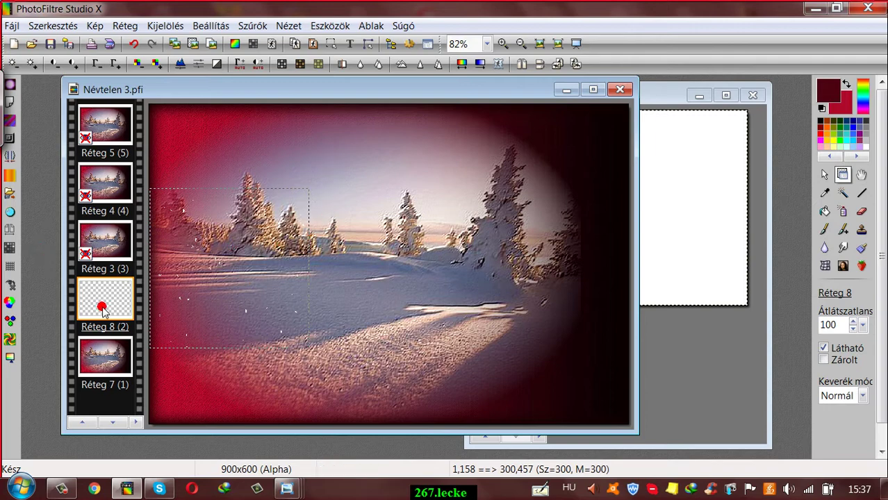
# Step: Duplicate the snow layer Réteg 8 and move the copy to the upper right of the sky, at about 332,5
pyautogui.click(125, 26)
pyautogui.click(132, 44)
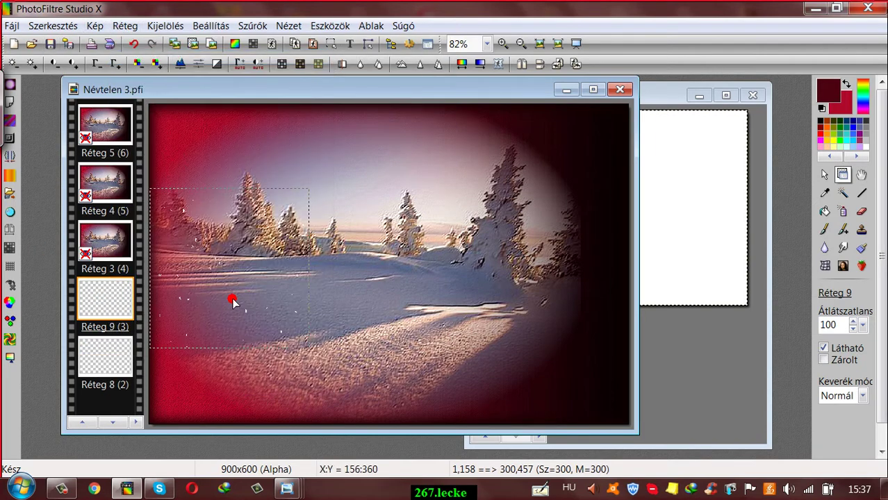
pyautogui.doubleClick(105, 296)
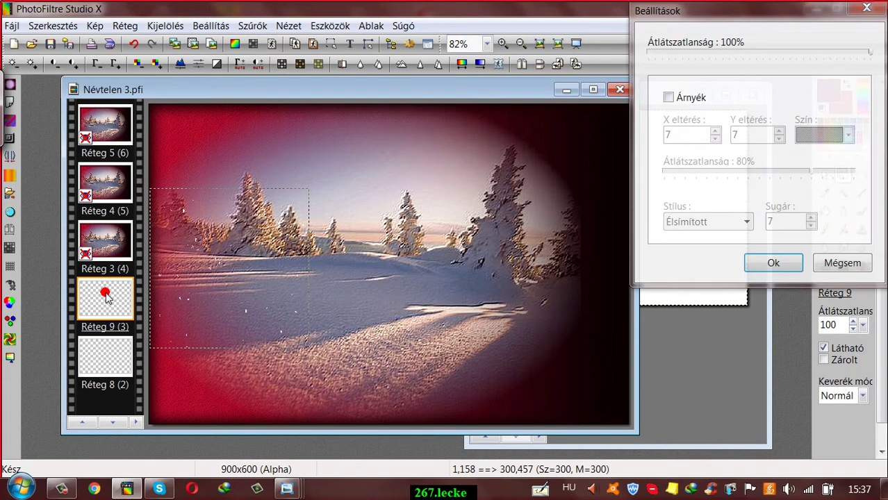
pyautogui.click(867, 9)
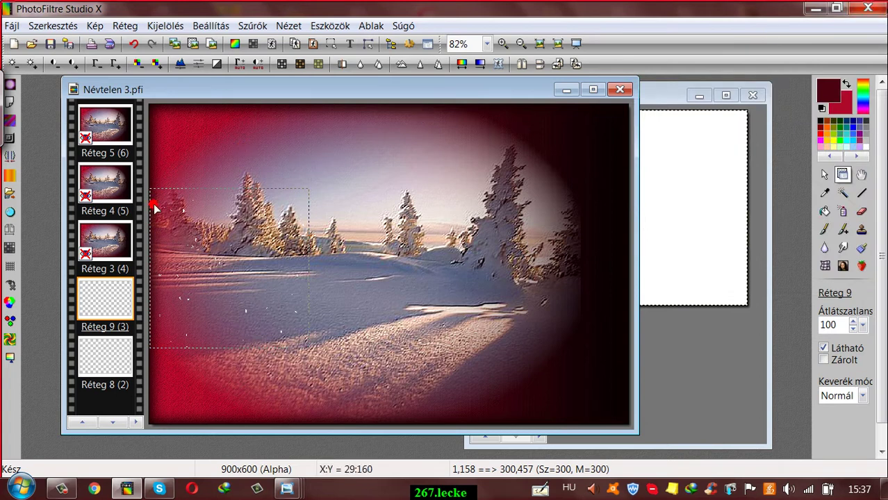
pyautogui.click(93, 297)
pyautogui.click(215, 293)
pyautogui.moveTo(214, 293); pyautogui.dragTo(393, 210)
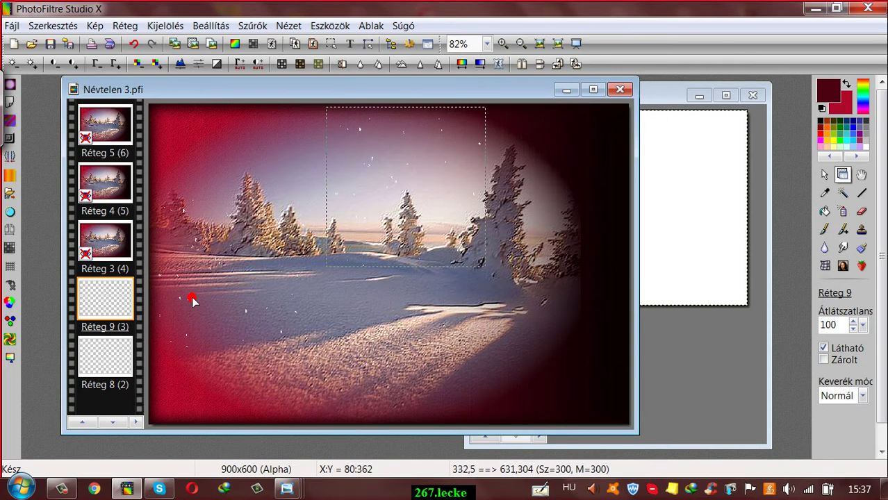
# Step: Move Réteg 8 to the upper left of the picture at about 16,15, and its copy Réteg 9 beside it at about 328,7
pyautogui.click(110, 352)
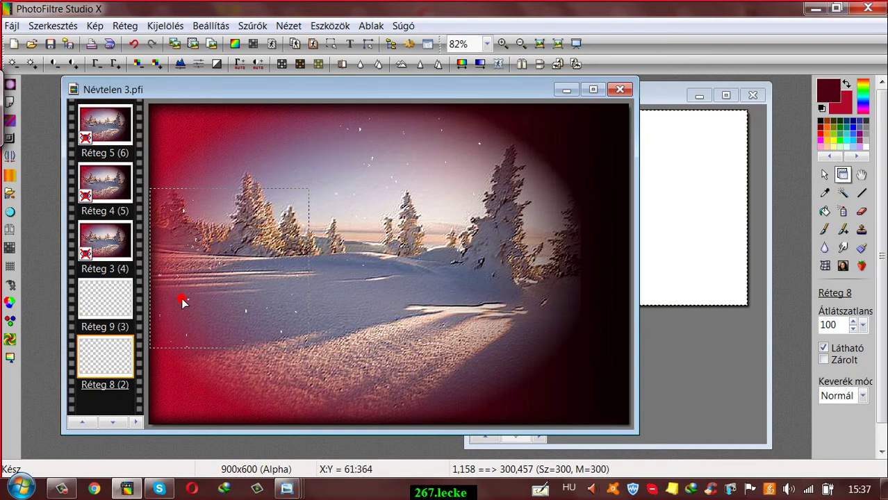
pyautogui.moveTo(182, 301); pyautogui.dragTo(191, 227)
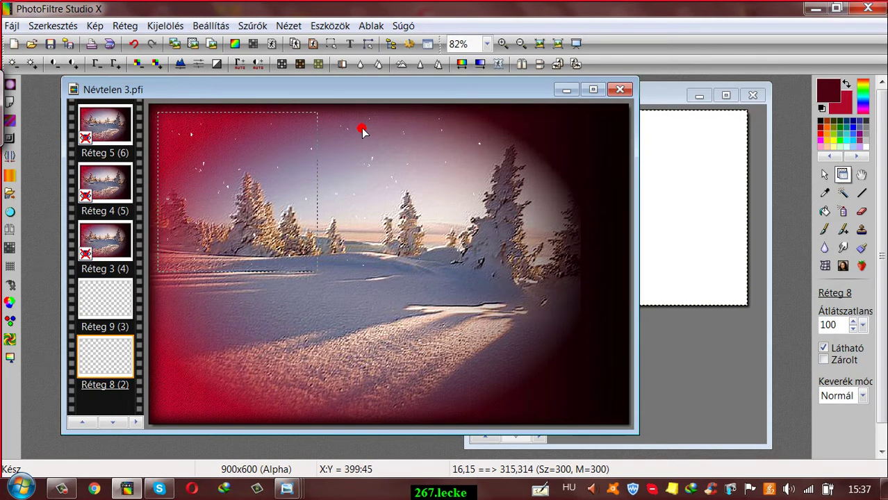
pyautogui.moveTo(362, 132); pyautogui.dragTo(362, 132)
pyautogui.click(94, 299)
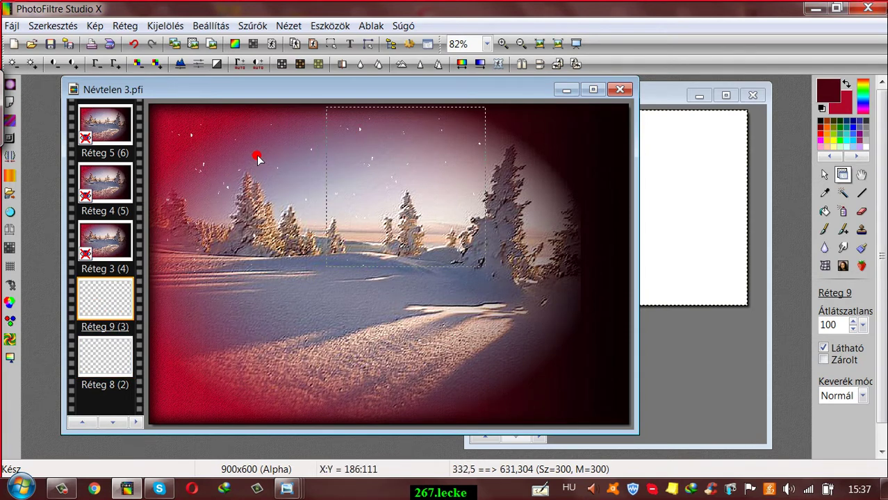
pyautogui.moveTo(359, 131); pyautogui.dragTo(356, 133)
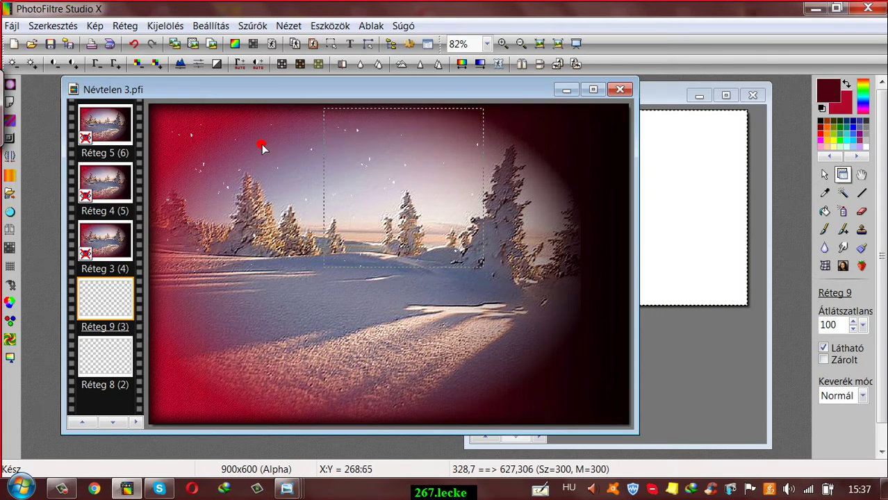
# Step: Merge Réteg 9 with the snow layer below it and move the merged layer down to about 14,167
pyautogui.rightClick(97, 300)
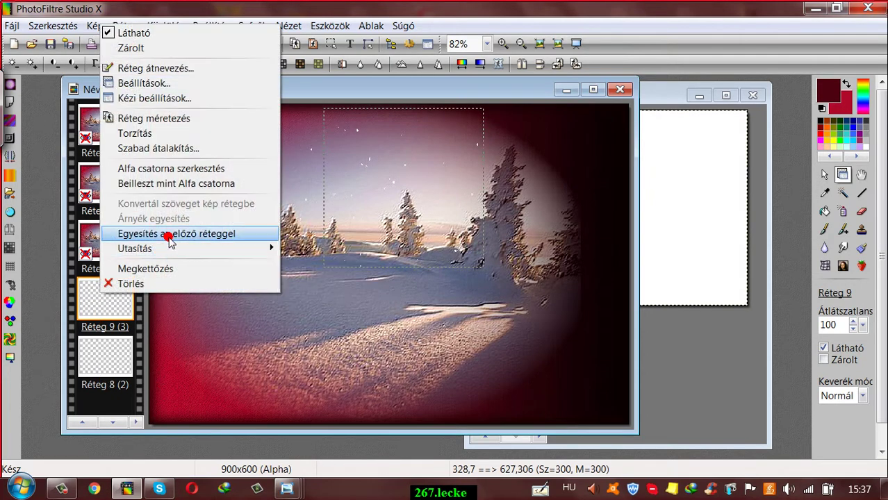
pyautogui.click(169, 236)
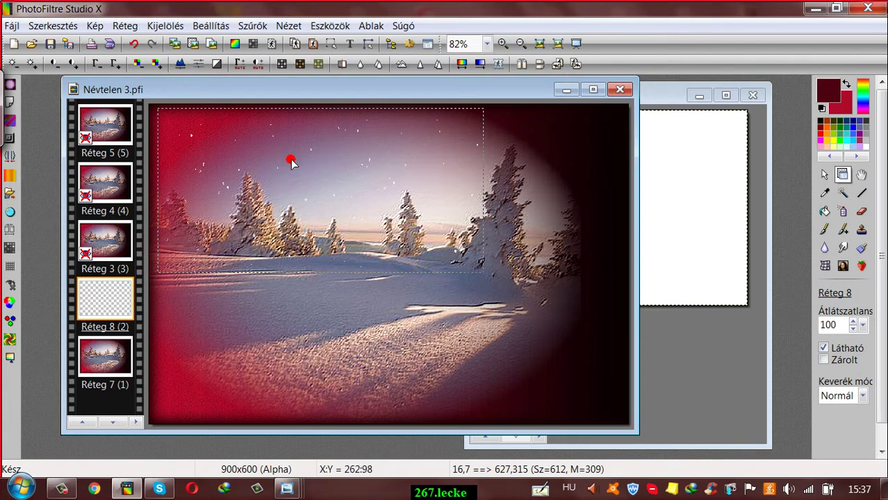
pyautogui.moveTo(292, 152); pyautogui.dragTo(291, 258)
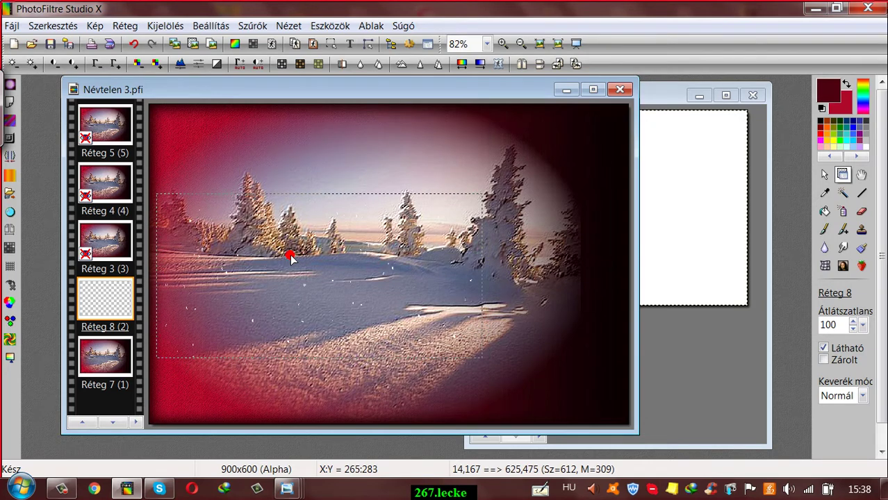
# Step: Show the decorative frame layer Réteg 2 to check the snow's placement against it, and hide it again
pyautogui.click(136, 422)
pyautogui.click(175, 310)
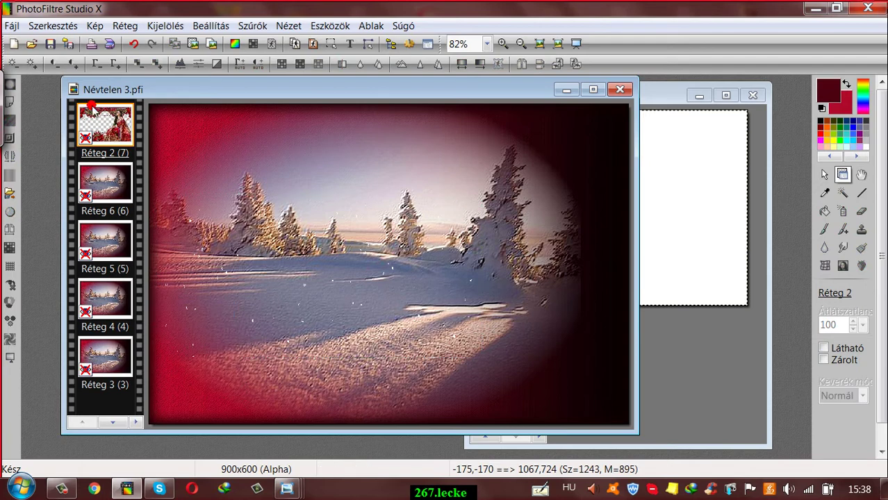
pyautogui.rightClick(93, 124)
pyautogui.click(122, 137)
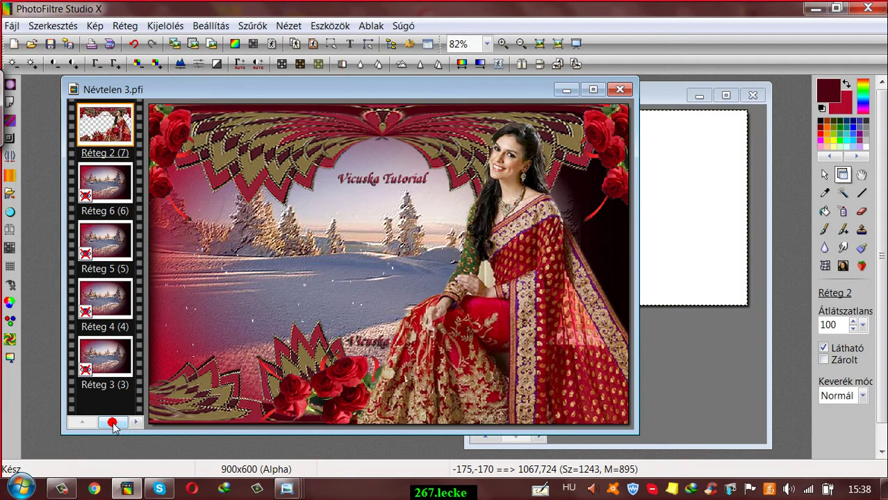
pyautogui.click(104, 135)
pyautogui.rightClick(103, 135)
pyautogui.click(119, 136)
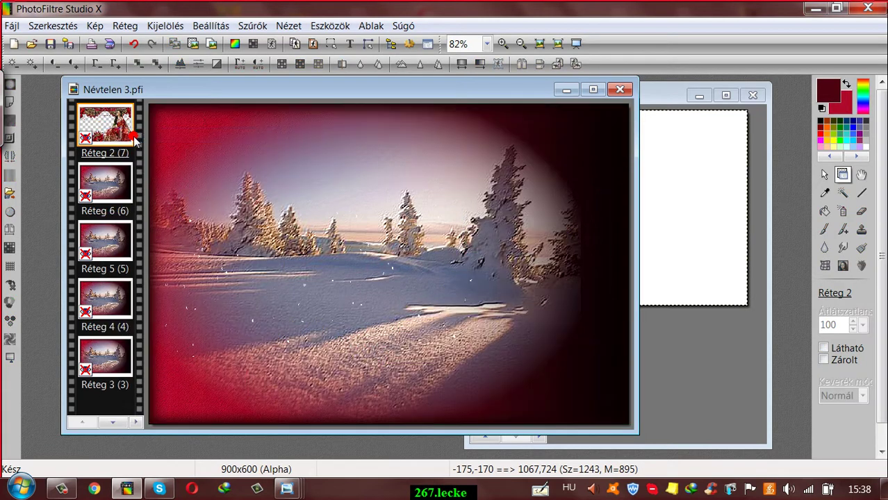
# Step: Set the position of snow layer Réteg 8 manually to X 15, Y 165 and merge it into the landscape layer Réteg 7
pyautogui.click(112, 422)
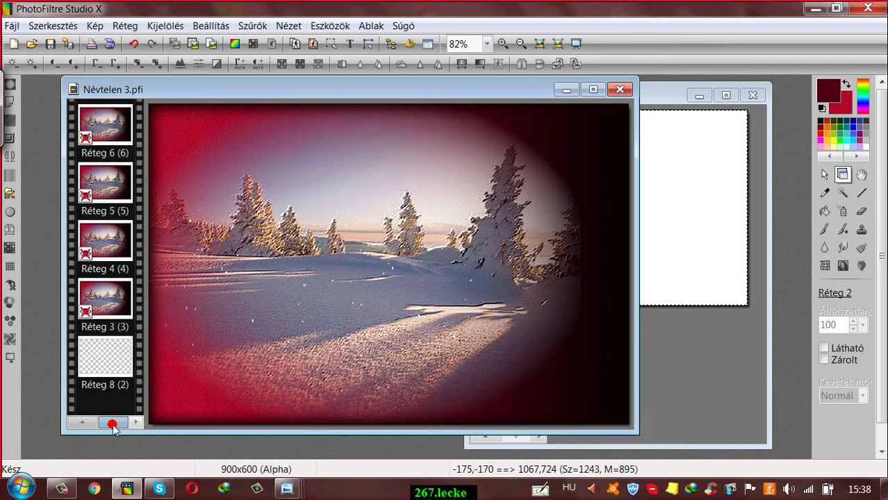
pyautogui.click(112, 422)
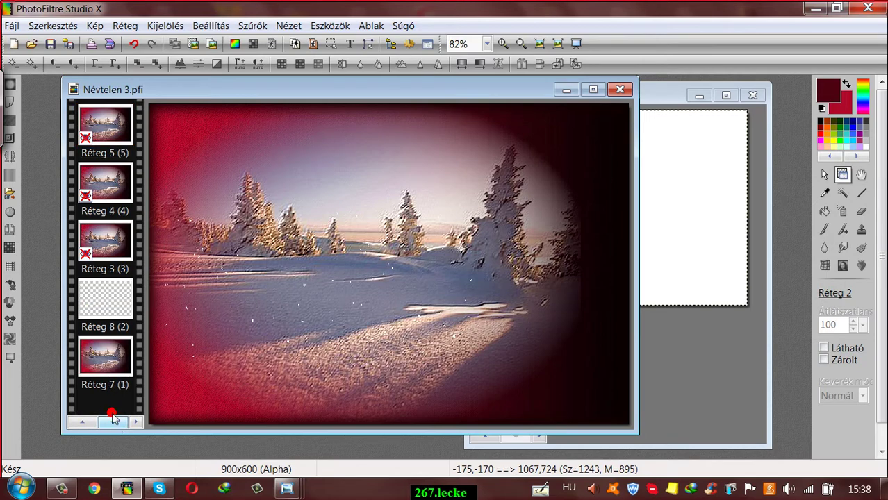
pyautogui.click(124, 317)
pyautogui.rightClick(103, 293)
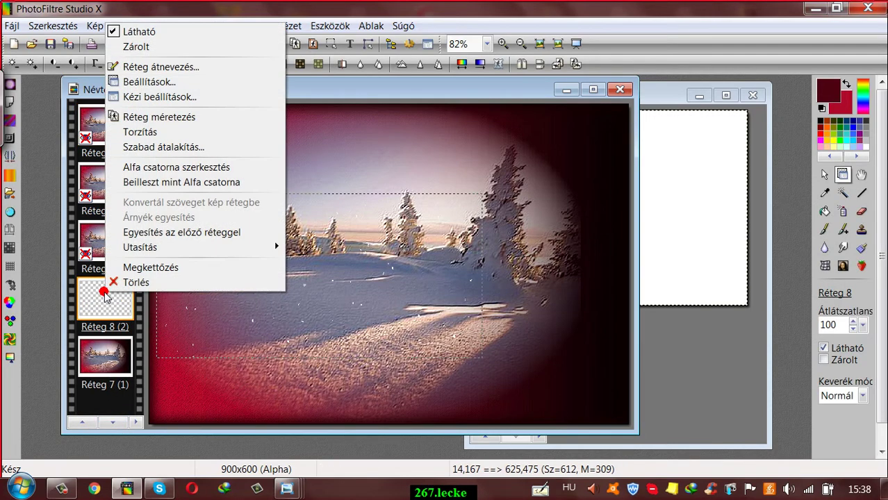
pyautogui.click(159, 97)
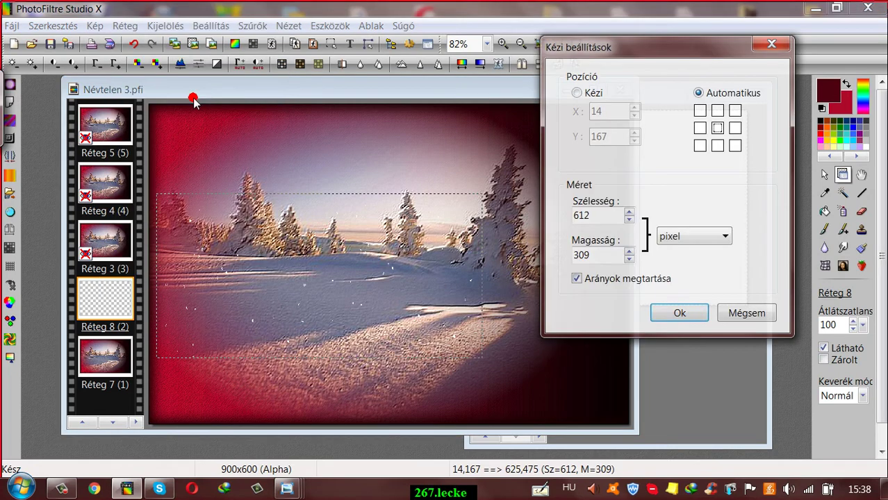
pyautogui.click(577, 93)
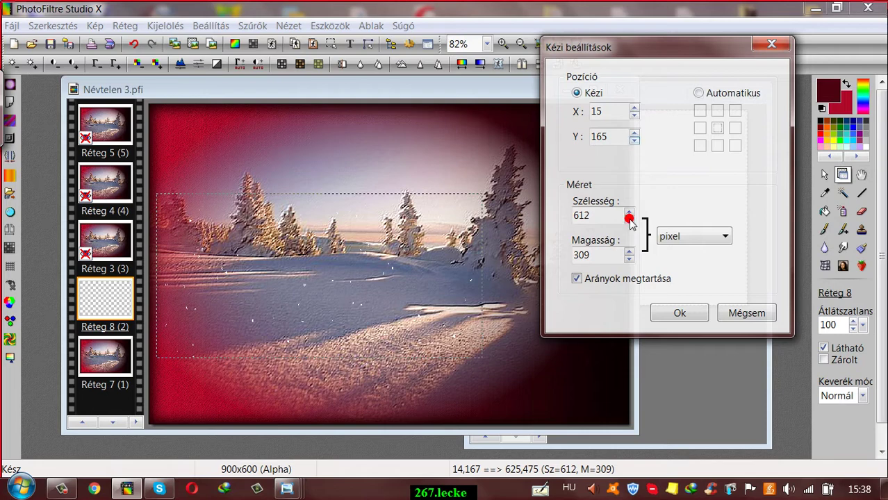
pyautogui.click(668, 313)
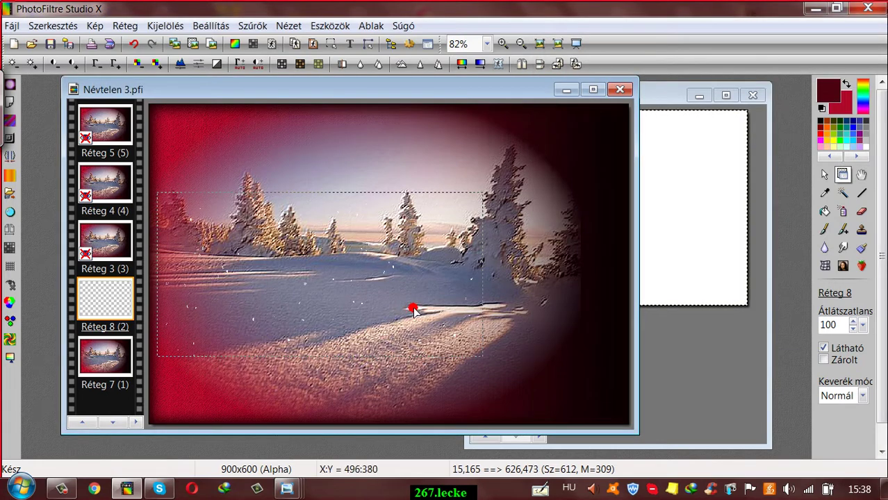
pyautogui.rightClick(112, 299)
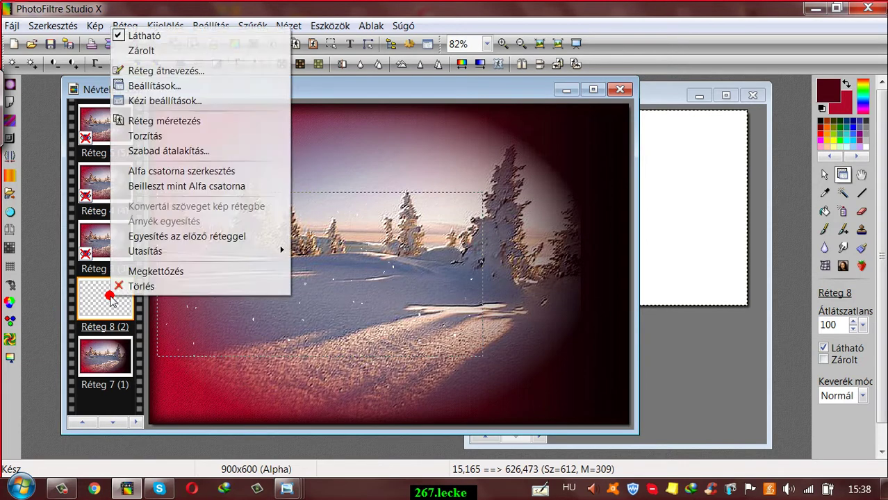
pyautogui.click(188, 237)
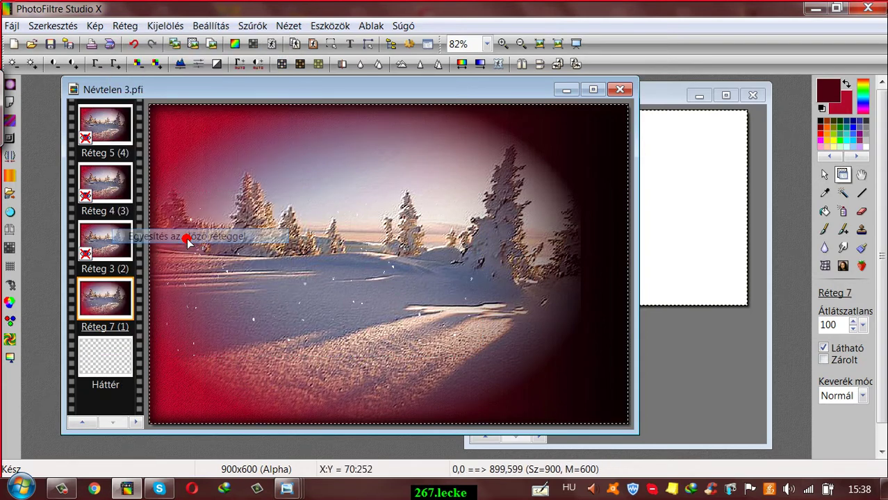
# Step: Show Réteg 3 and hide Réteg 7 in Névtelen 3.pfi, and bring Hóesés másolata.gif to the front
pyautogui.rightClick(96, 248)
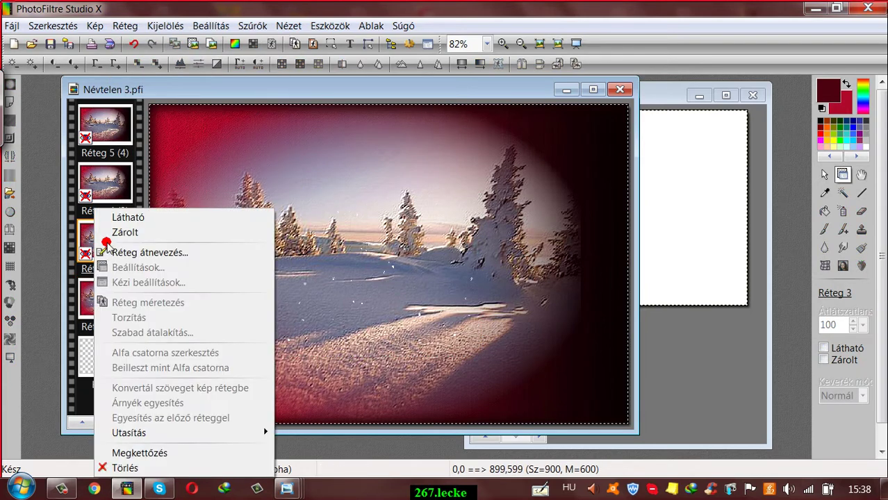
pyautogui.click(115, 216)
pyautogui.click(95, 299)
pyautogui.rightClick(95, 299)
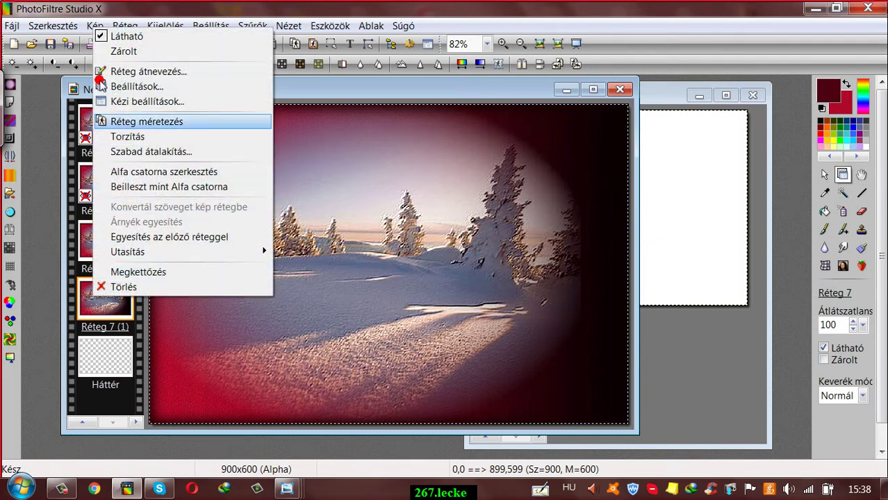
pyautogui.click(115, 37)
pyautogui.click(647, 101)
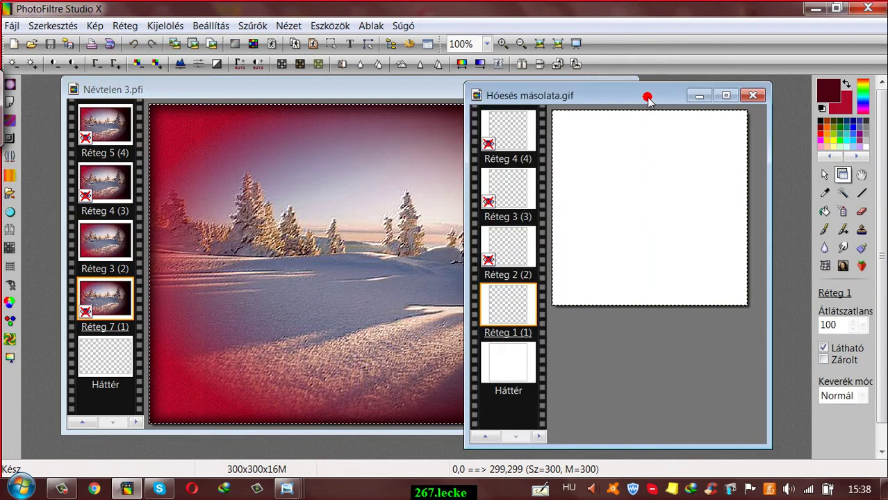
# Step: Show Réteg 2, hide Réteg 1 and select Réteg 2 in Hóesés másolata.gif
pyautogui.click(511, 249)
pyautogui.rightClick(511, 249)
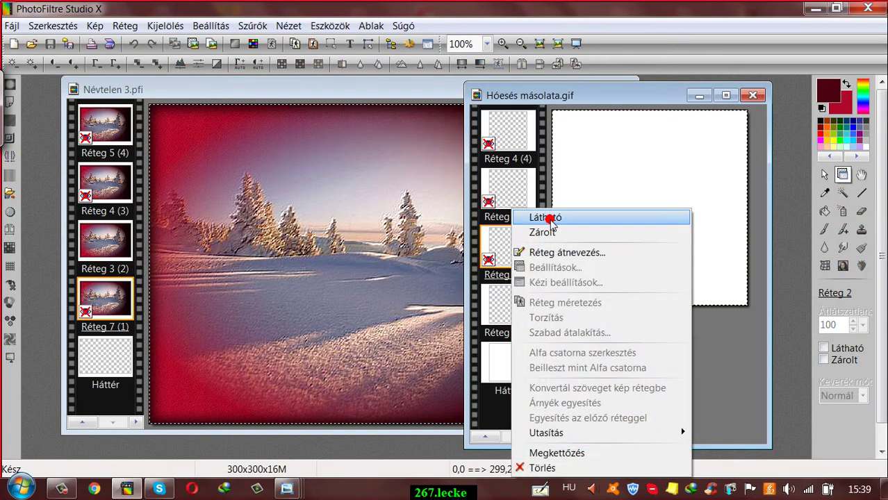
pyautogui.click(536, 216)
pyautogui.rightClick(511, 301)
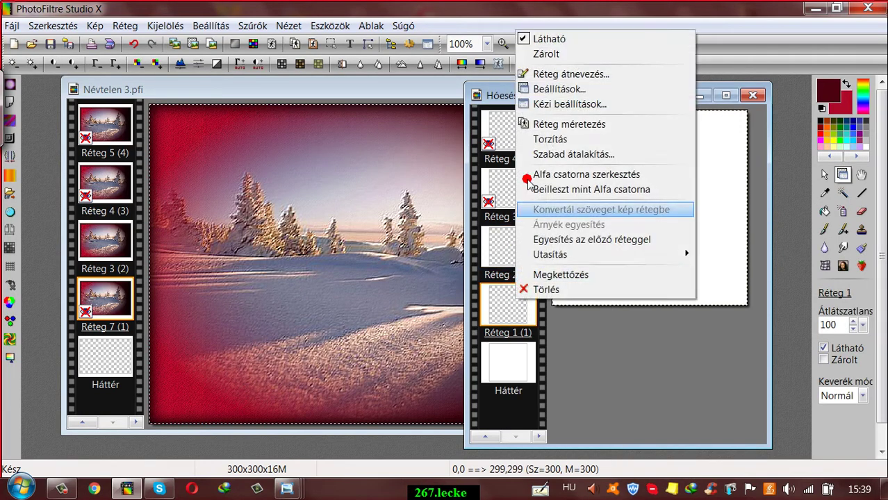
pyautogui.click(538, 39)
pyautogui.click(513, 240)
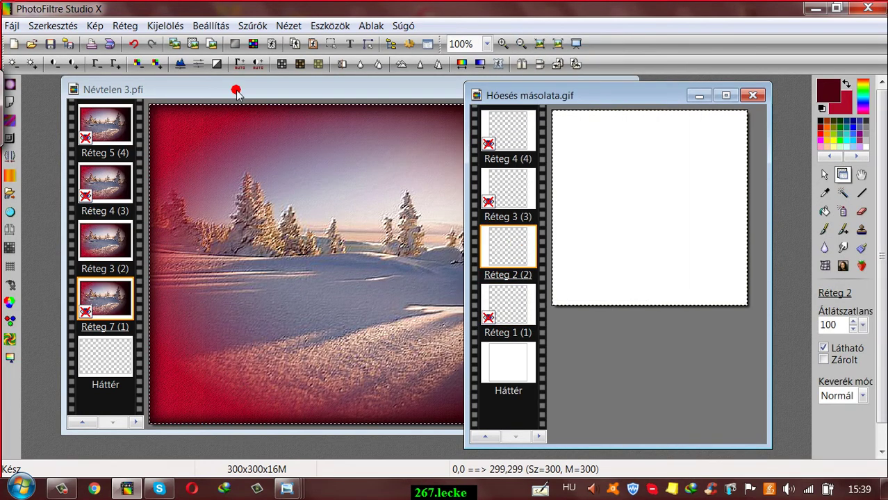
# Step: Copy the Réteg 2 snow frame into Névtelen 3.pfi above landscape layer Réteg 3 and position it at about 3, 5
pyautogui.click(187, 88)
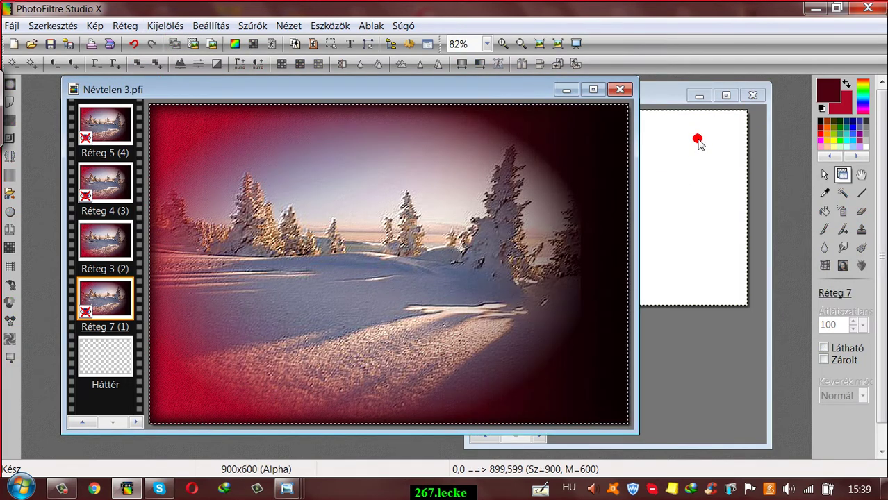
pyautogui.click(689, 159)
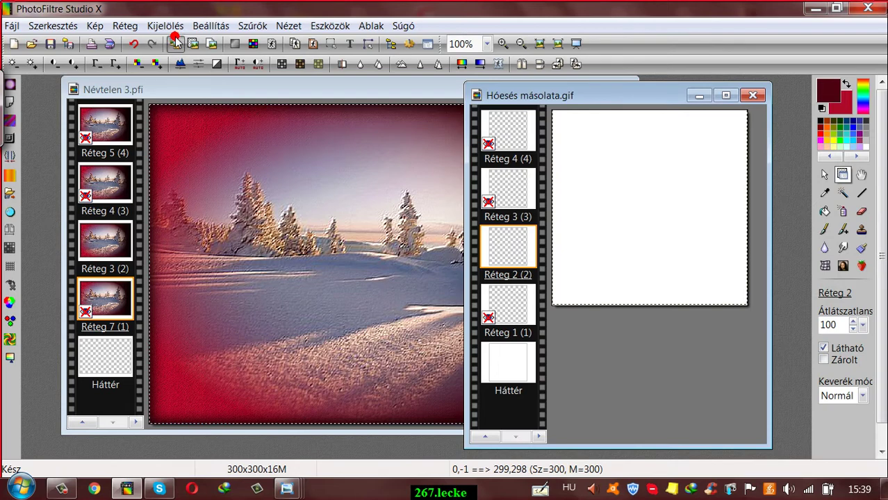
pyautogui.click(326, 87)
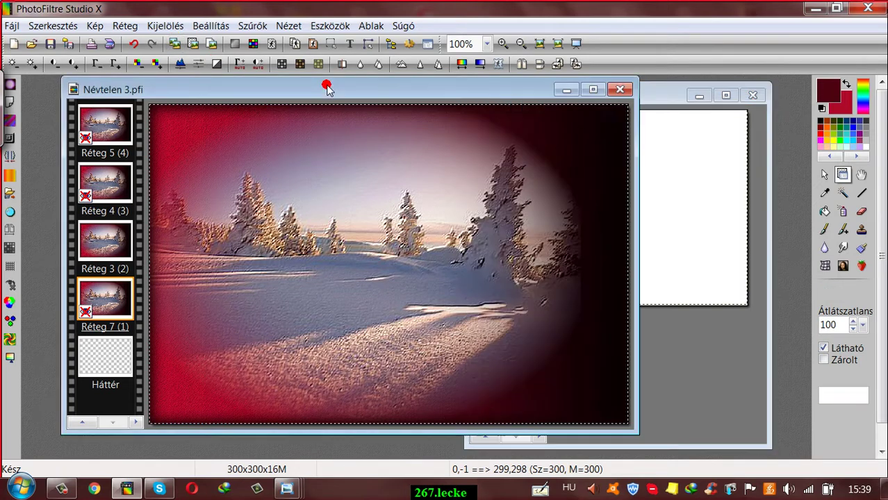
pyautogui.click(193, 44)
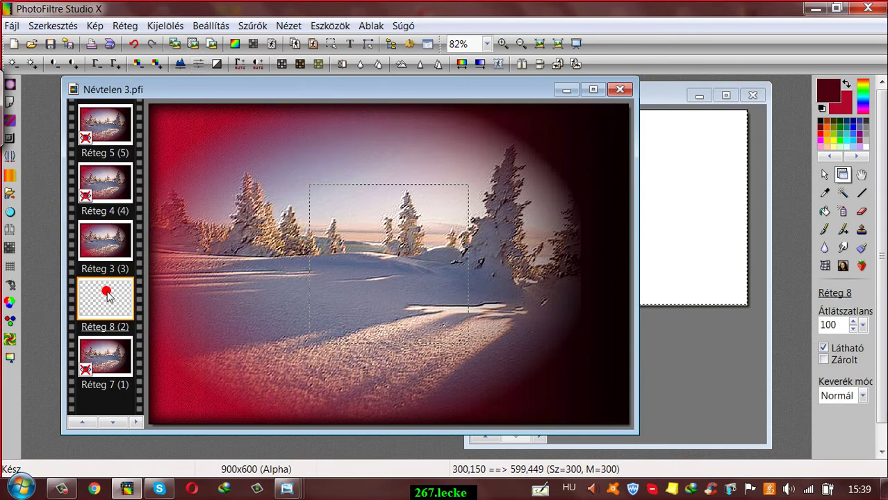
pyautogui.click(112, 423)
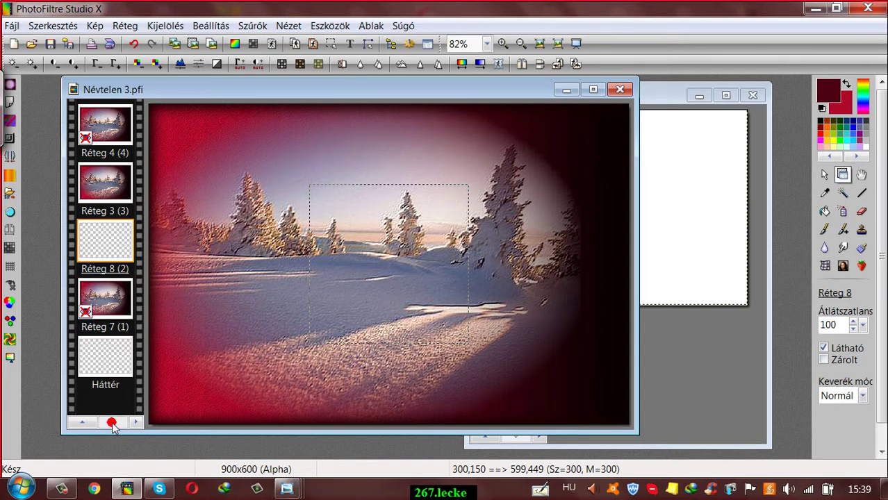
pyautogui.moveTo(102, 238); pyautogui.dragTo(102, 195)
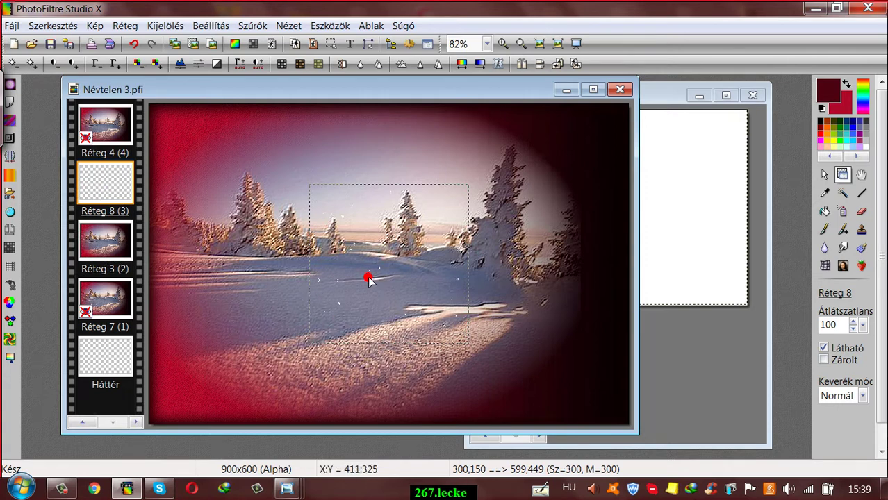
pyautogui.moveTo(369, 278); pyautogui.dragTo(325, 299)
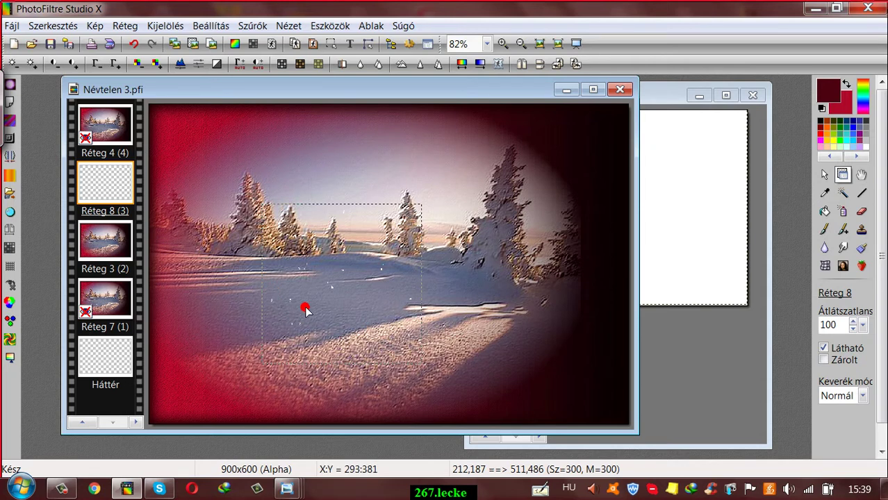
pyautogui.moveTo(306, 309); pyautogui.dragTo(196, 214)
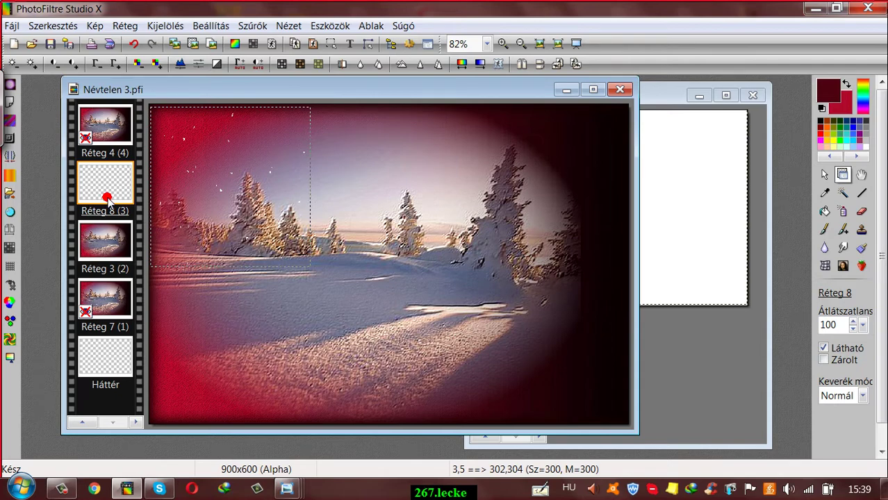
# Step: Duplicate snow layer Réteg 8, place the copy at about 295, 9 and merge it with the original snow layer
pyautogui.click(125, 26)
pyautogui.click(132, 58)
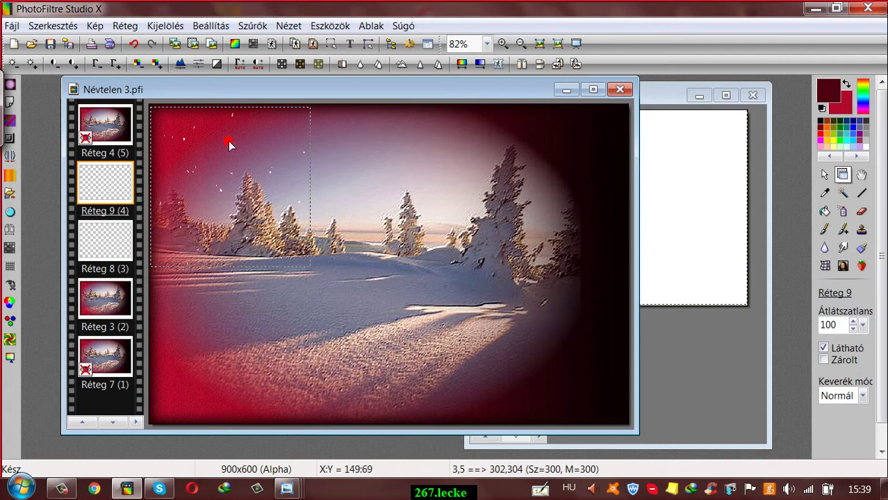
pyautogui.moveTo(229, 144); pyautogui.dragTo(385, 146)
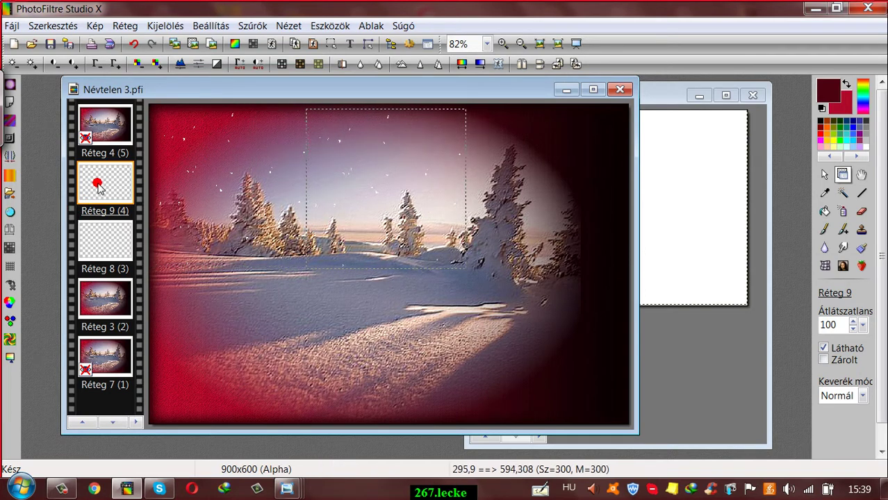
pyautogui.rightClick(99, 183)
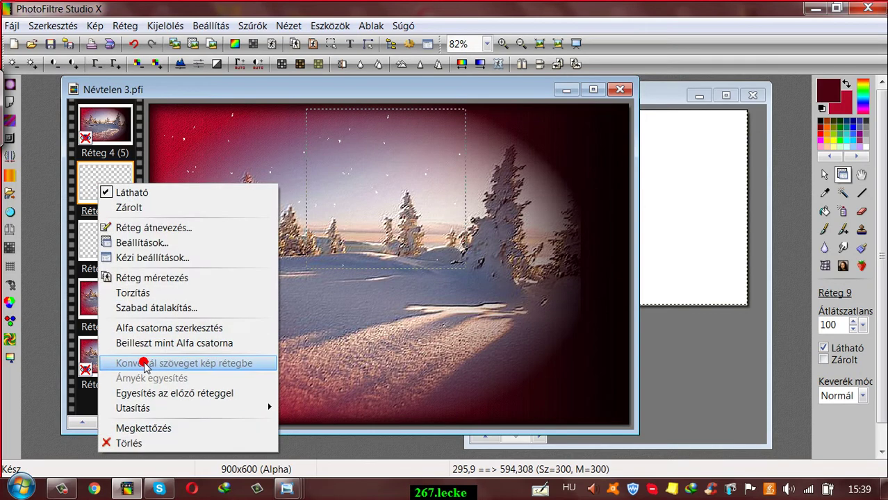
pyautogui.click(142, 393)
# Step: Set the position of snow layer Réteg 8 manually to X 15, Y 165 and merge it into landscape layer Réteg 3
pyautogui.rightClick(101, 179)
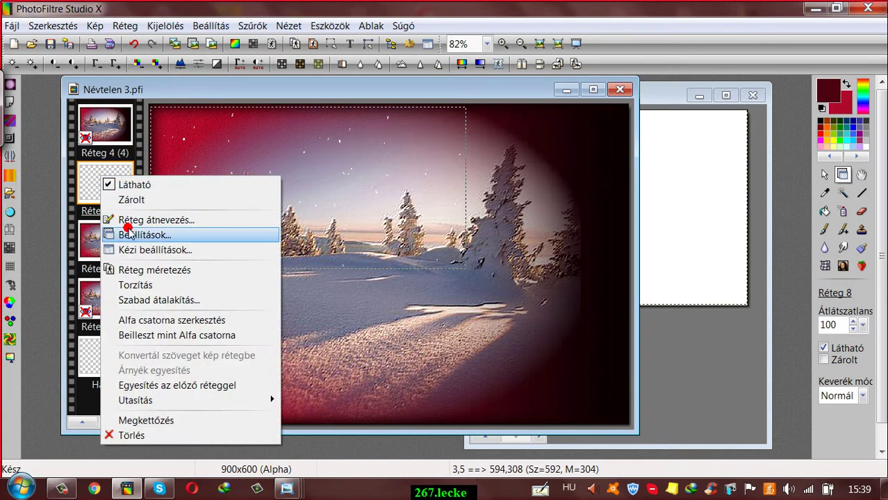
pyautogui.click(129, 251)
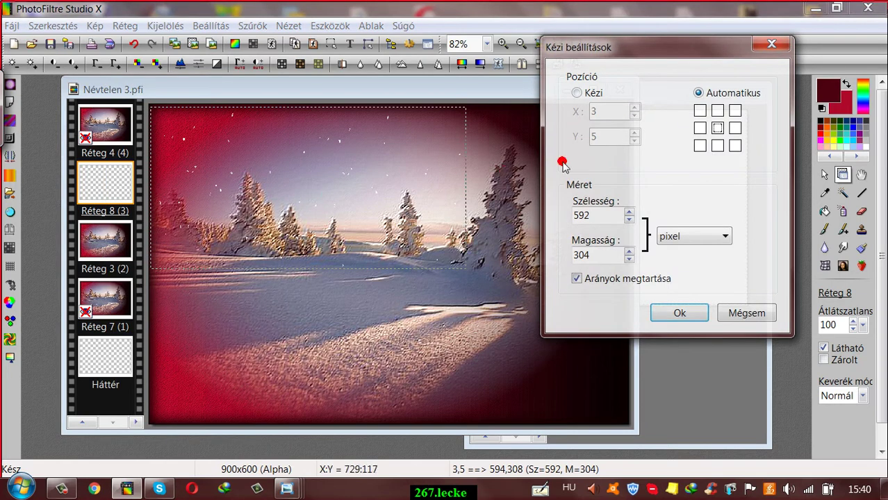
pyautogui.click(578, 94)
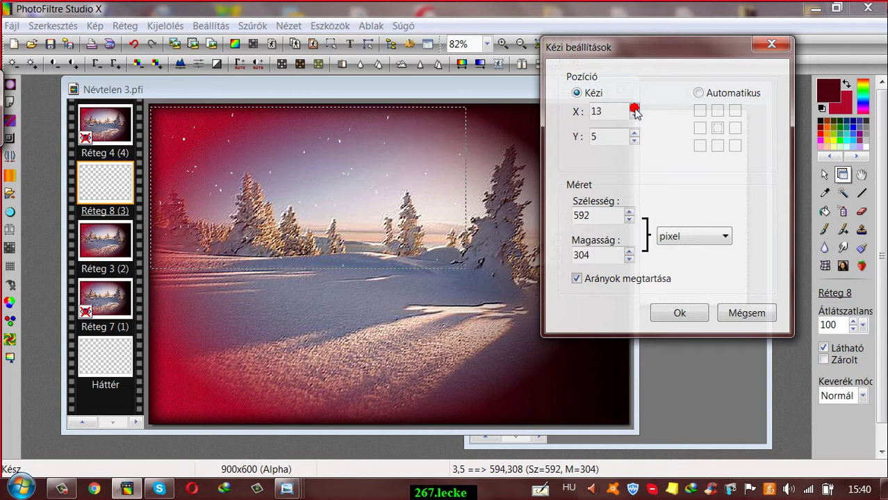
pyautogui.click(634, 108)
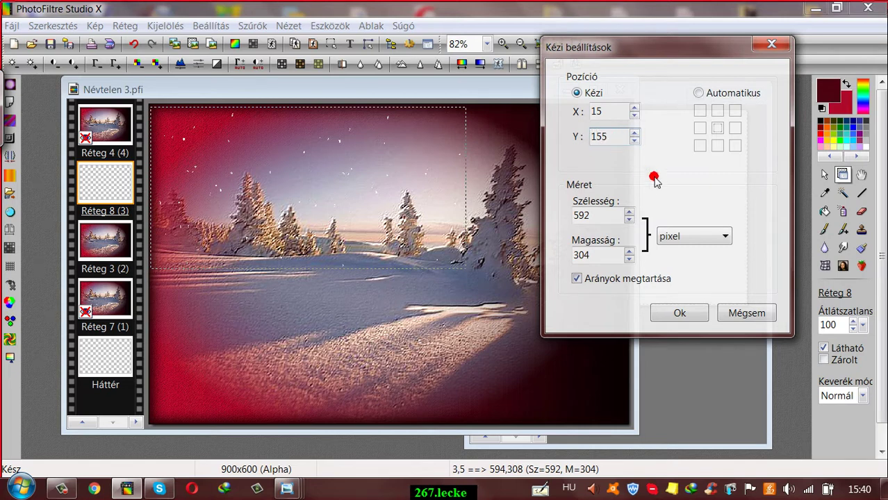
pyautogui.write('6')
pyautogui.click(684, 314)
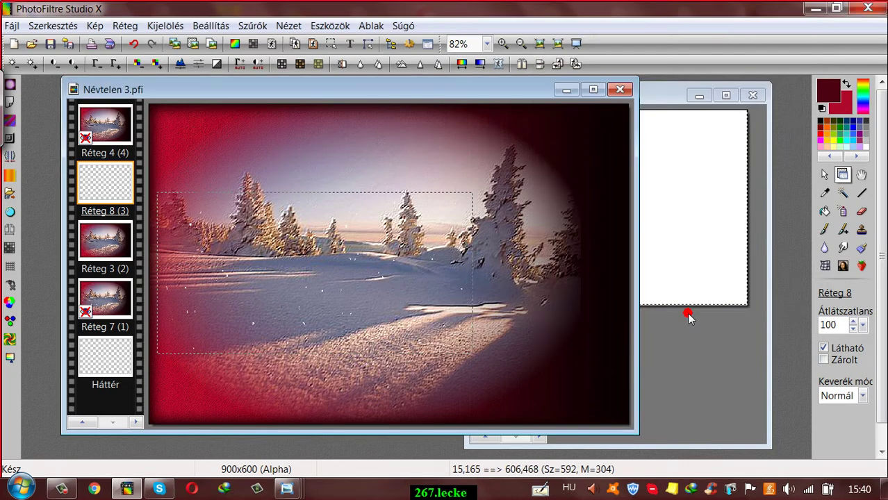
pyautogui.rightClick(101, 186)
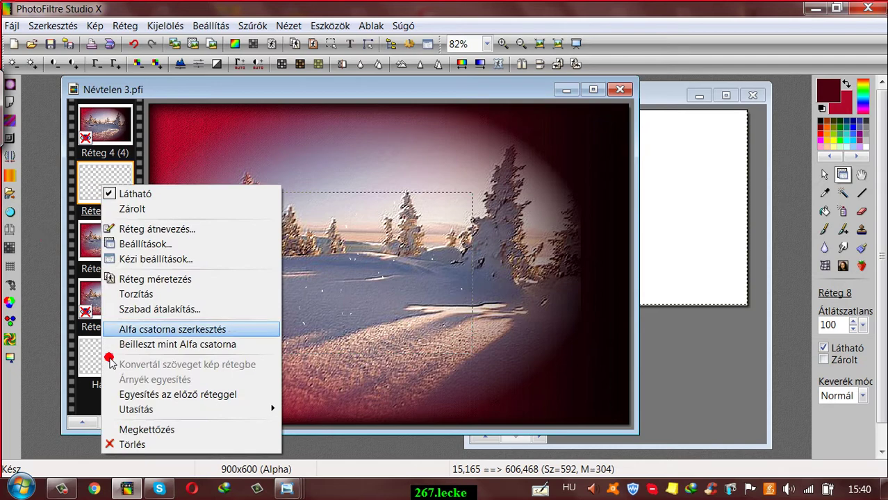
pyautogui.click(123, 394)
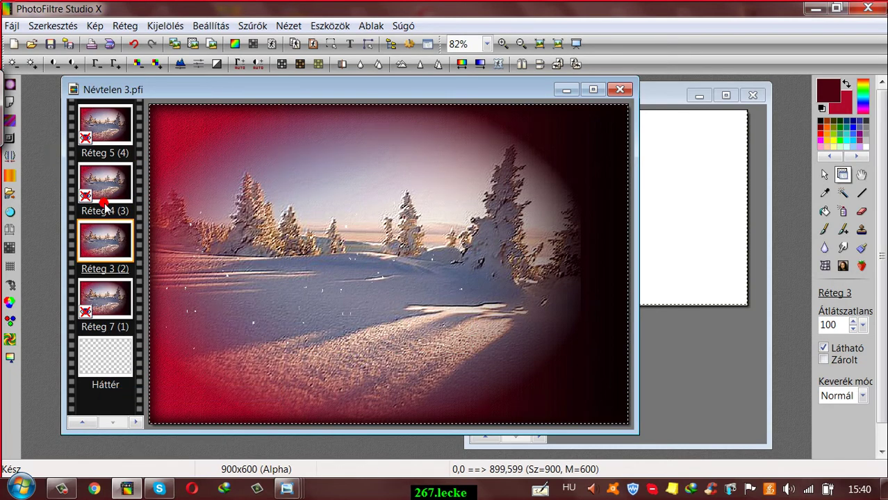
# Step: Hide landscape layer Réteg 3 and show Réteg 4 in Névtelen 3.pfi
pyautogui.rightClick(105, 238)
pyautogui.click(127, 214)
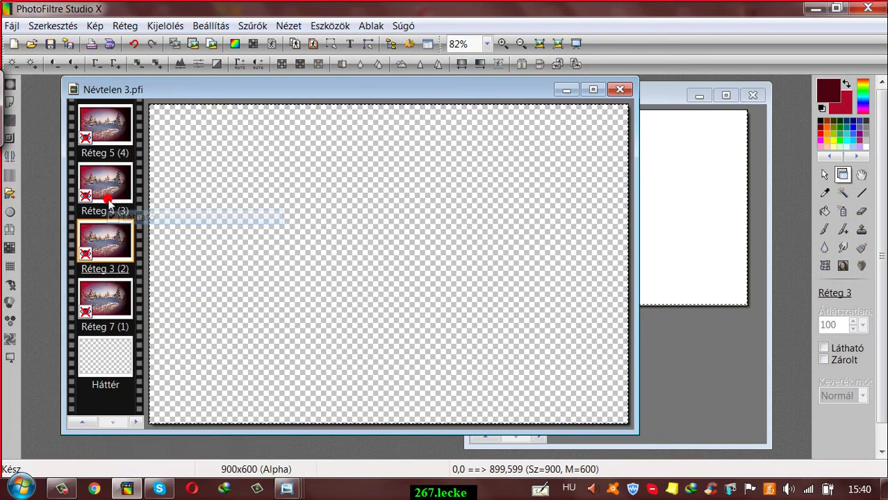
pyautogui.click(103, 188)
pyautogui.rightClick(103, 188)
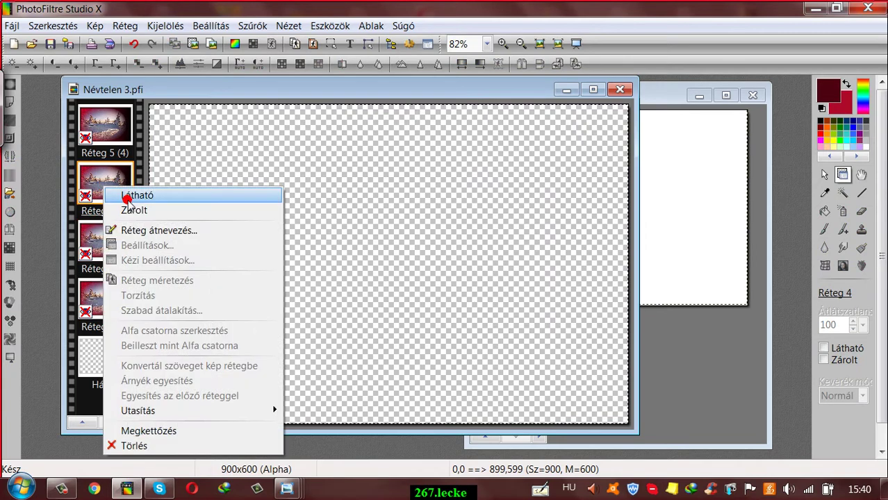
pyautogui.click(125, 195)
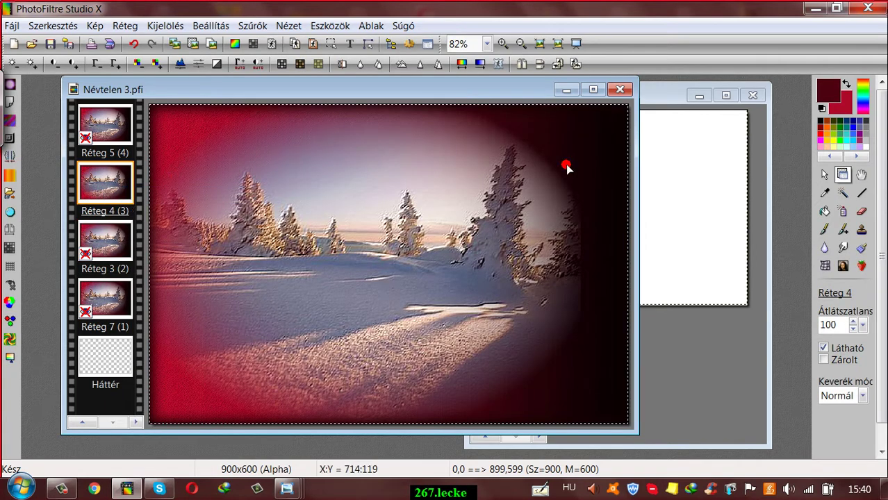
# Step: Show Réteg 3, hide Réteg 2 and select Réteg 3 in Hóesés másolata.gif
pyautogui.click(654, 98)
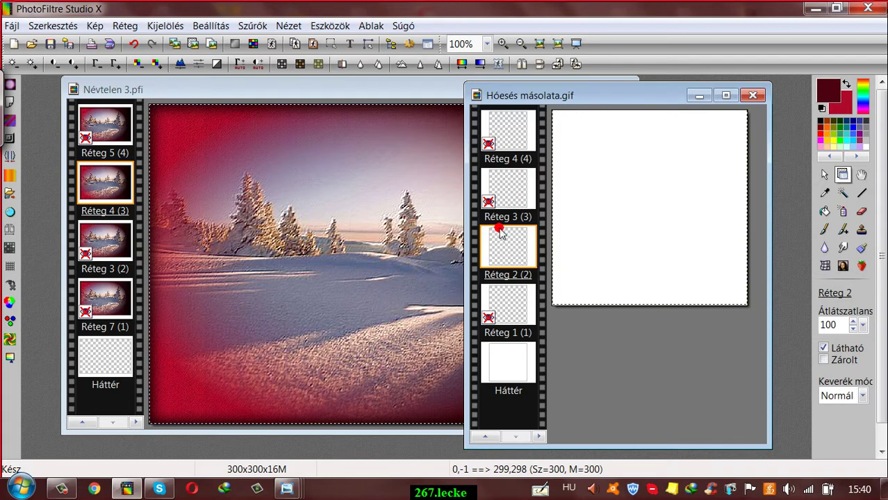
pyautogui.rightClick(503, 190)
pyautogui.click(525, 200)
pyautogui.rightClick(502, 234)
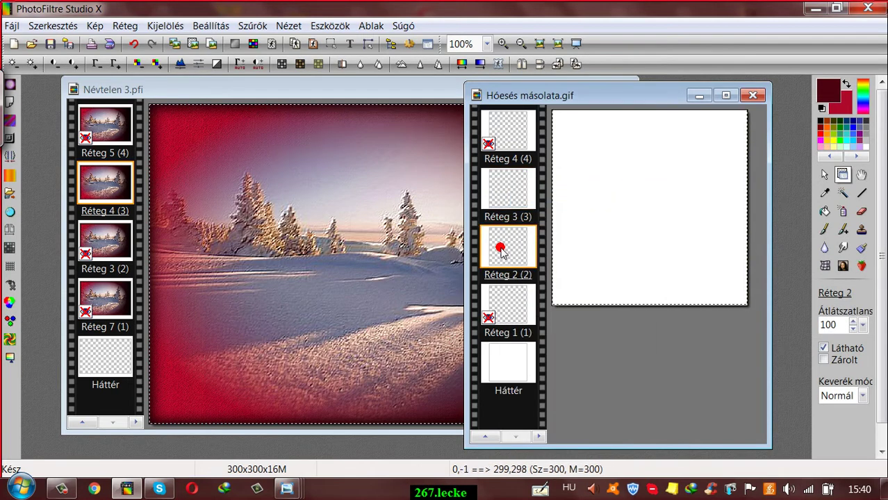
pyautogui.click(533, 217)
pyautogui.click(509, 193)
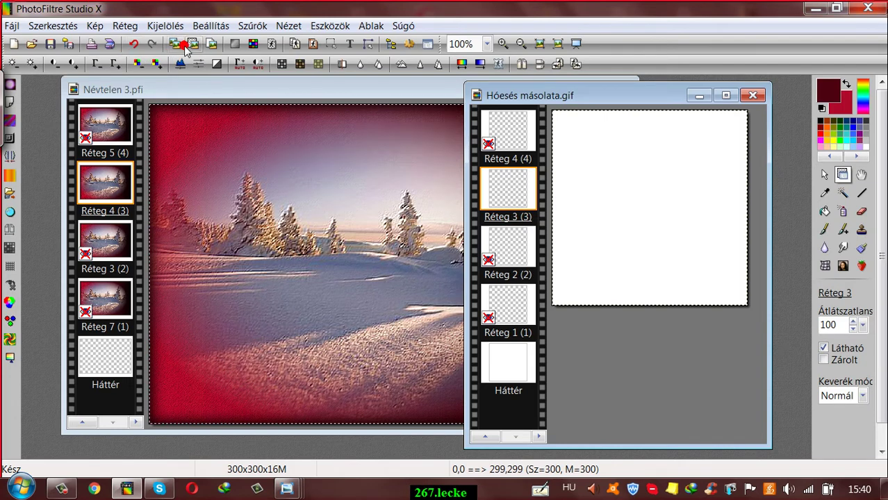
# Step: Copy the Réteg 3 snow frame into Névtelen 3.pfi above landscape layer Réteg 4 and position it at about 5, 9
pyautogui.click(176, 44)
pyautogui.click(187, 88)
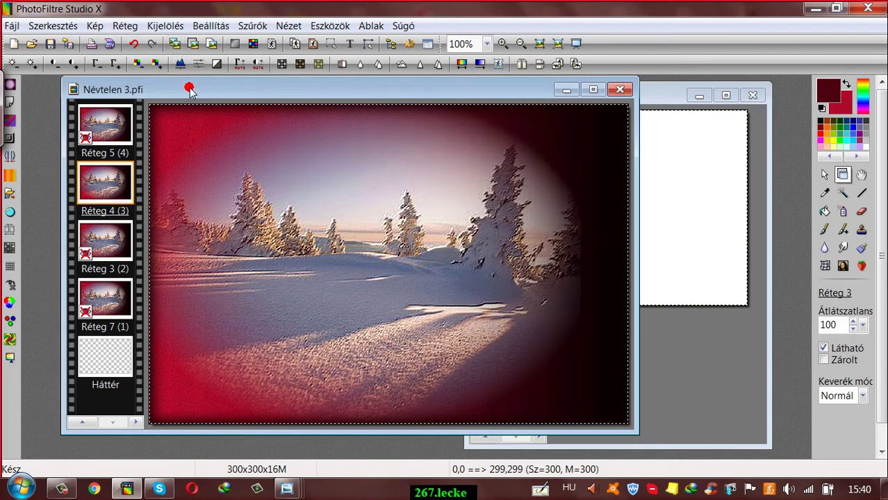
pyautogui.click(194, 43)
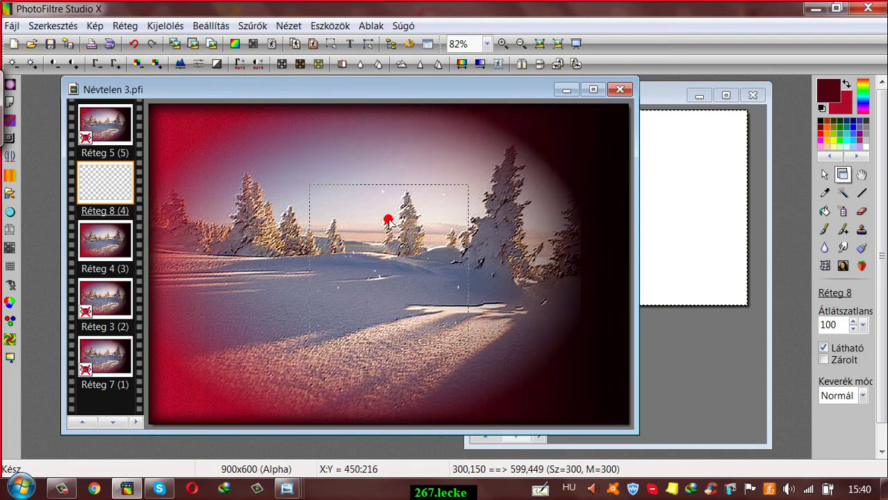
pyautogui.moveTo(383, 196); pyautogui.dragTo(227, 122)
pyautogui.click(100, 184)
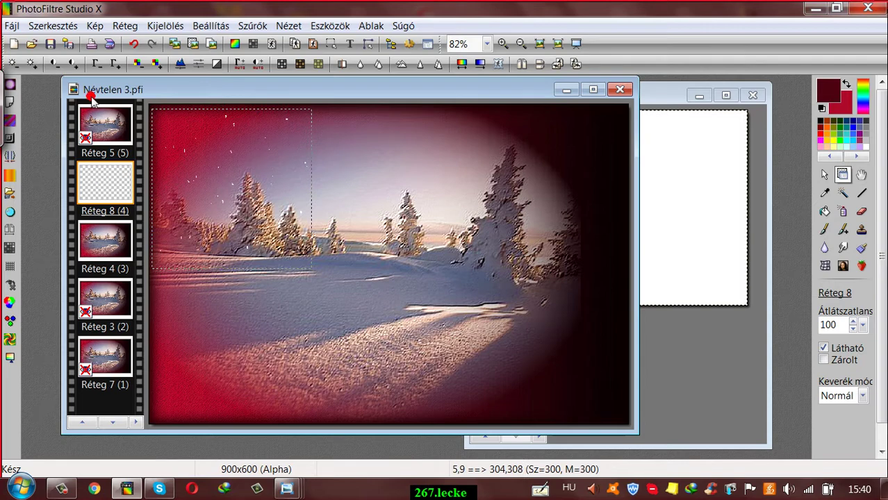
# Step: Duplicate the snow layer above Réteg 4, place the copy at about 313, 13 and merge the two snow layers
pyautogui.click(125, 26)
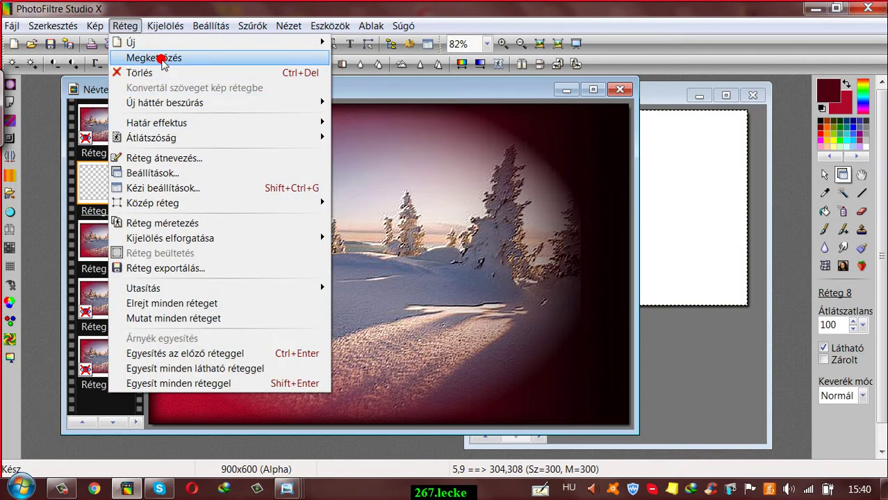
pyautogui.click(161, 58)
pyautogui.moveTo(241, 151); pyautogui.dragTo(396, 152)
pyautogui.click(102, 203)
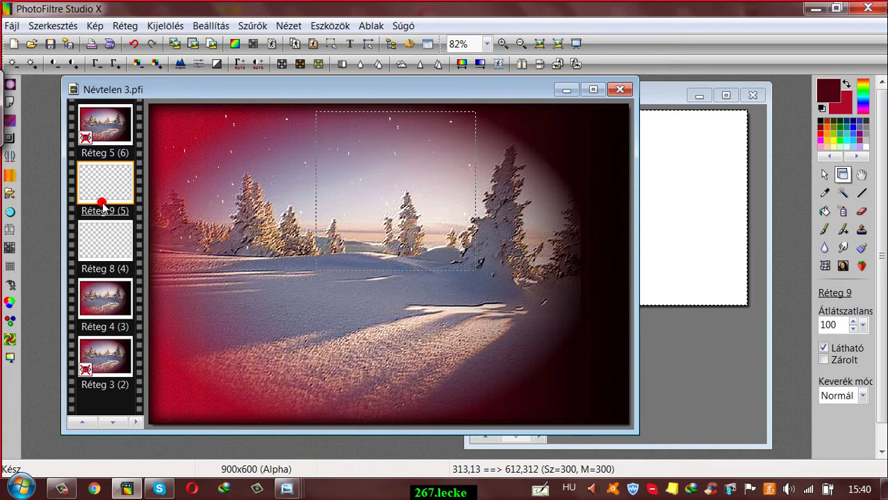
pyautogui.rightClick(96, 189)
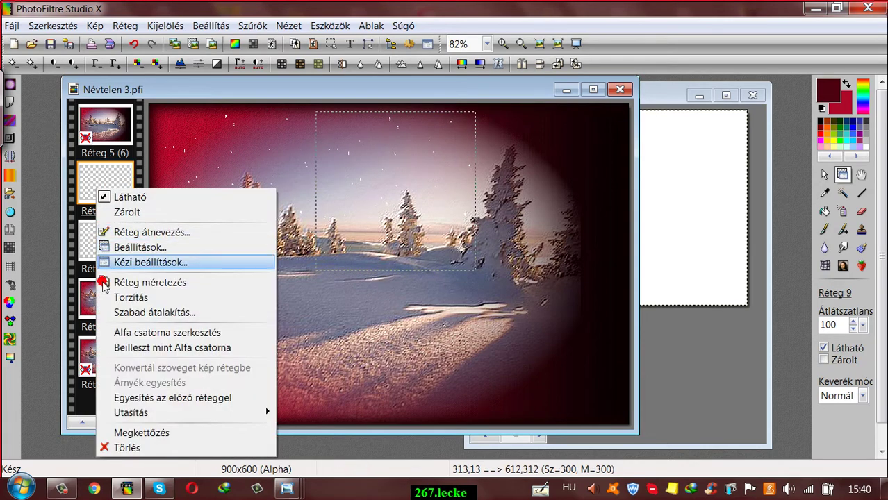
pyautogui.click(129, 393)
# Step: Position the merged snow layer at X 5, Y 165 and merge it into landscape layer Réteg 4
pyautogui.rightClick(102, 179)
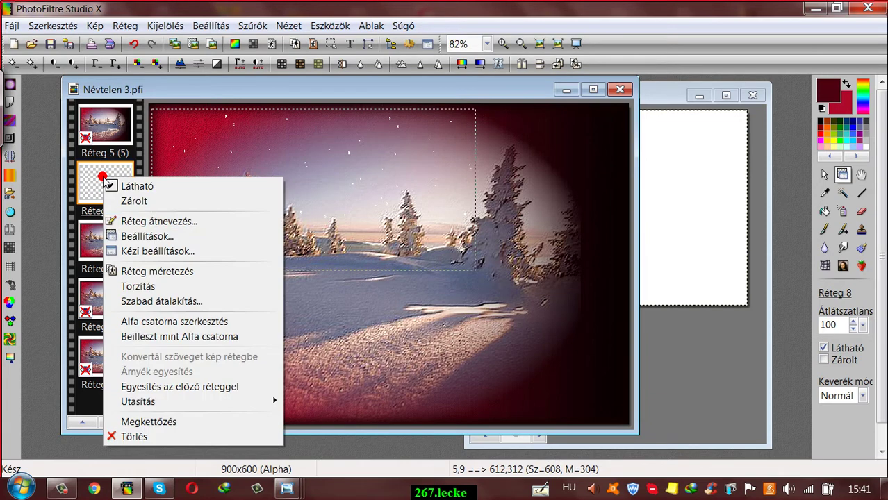
pyautogui.click(134, 251)
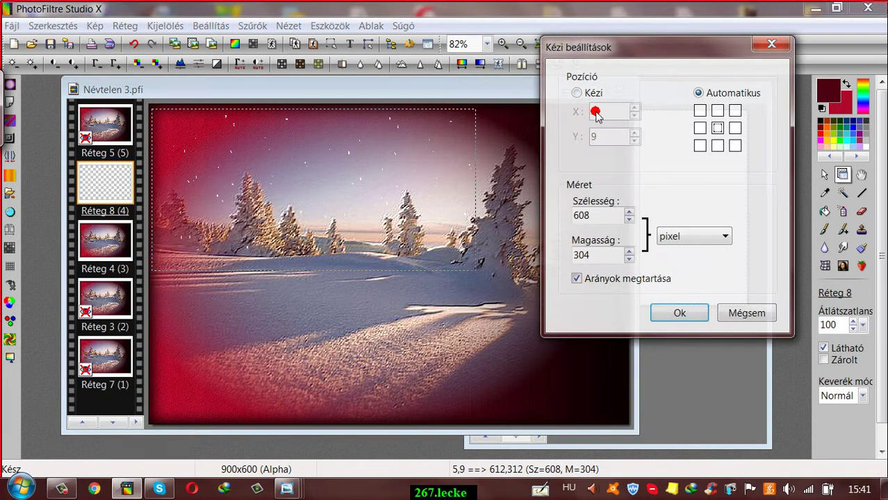
pyautogui.click(577, 92)
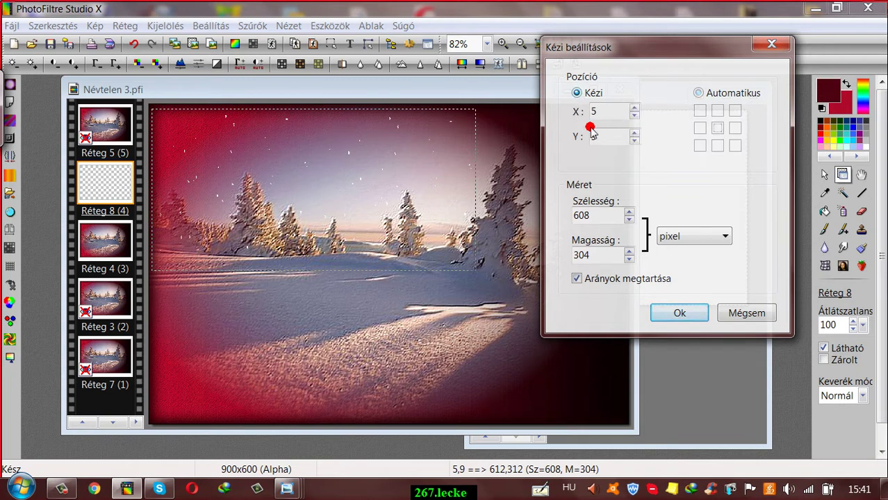
pyautogui.click(600, 137)
pyautogui.moveTo(599, 141); pyautogui.dragTo(583, 139)
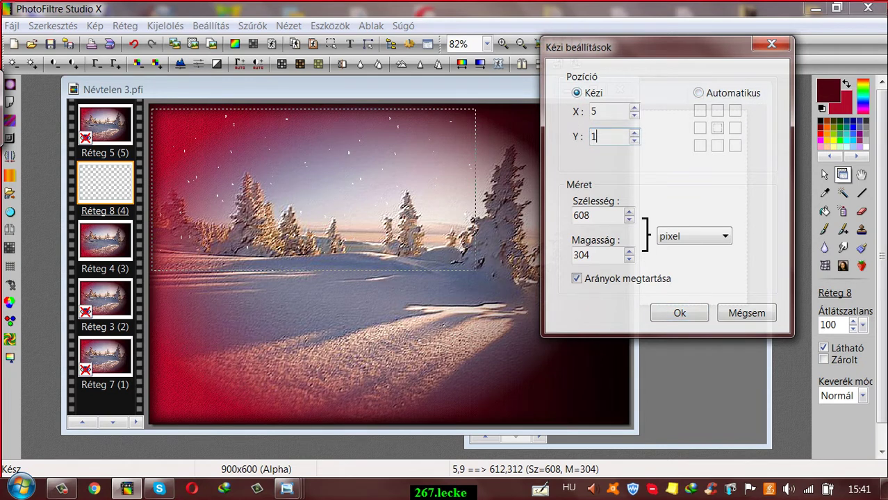
pyautogui.write('165')
pyautogui.click(675, 313)
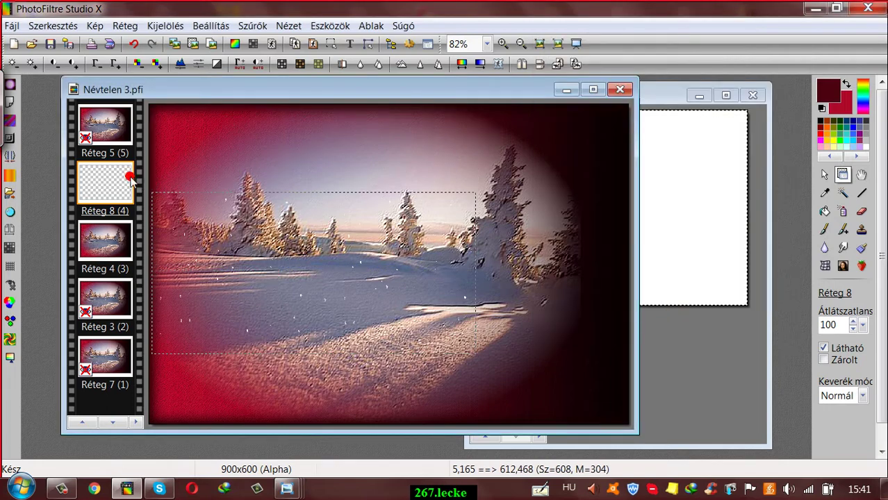
pyautogui.rightClick(92, 186)
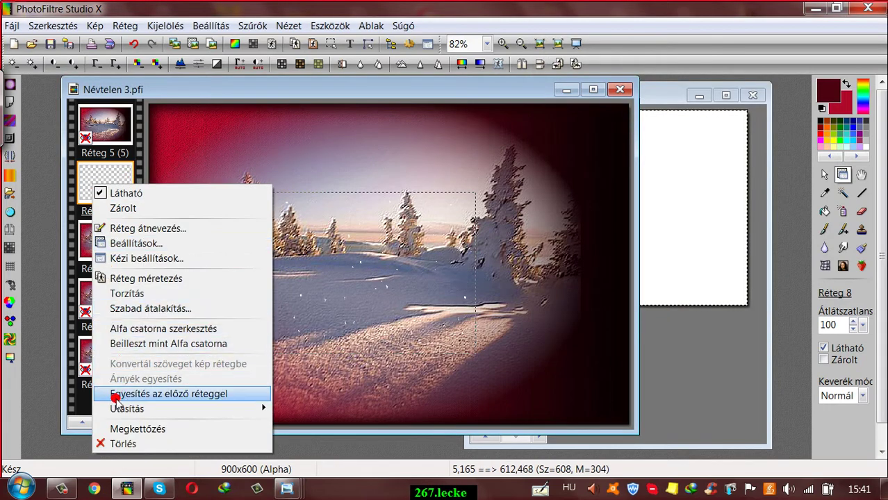
pyautogui.click(114, 394)
# Step: Hide landscape layer Réteg 4, show Réteg 5 and select Réteg 6 in Névtelen 3.pfi
pyautogui.rightClick(106, 181)
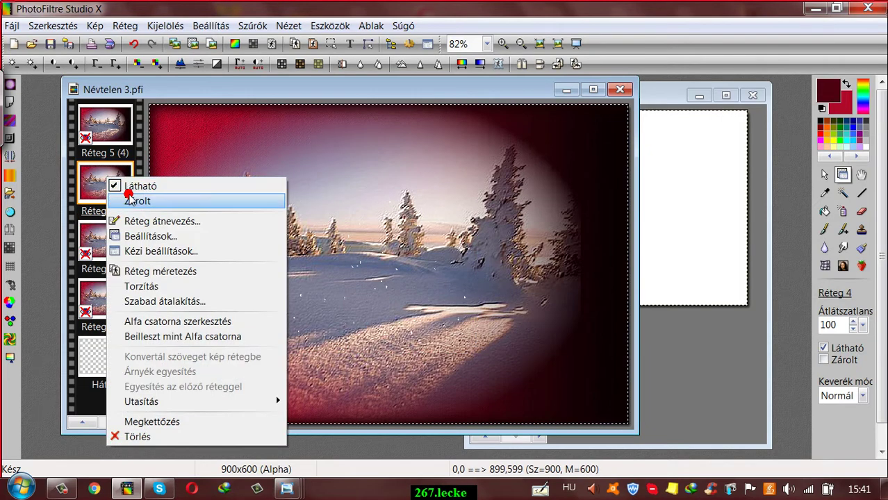
pyautogui.click(122, 182)
pyautogui.rightClick(102, 119)
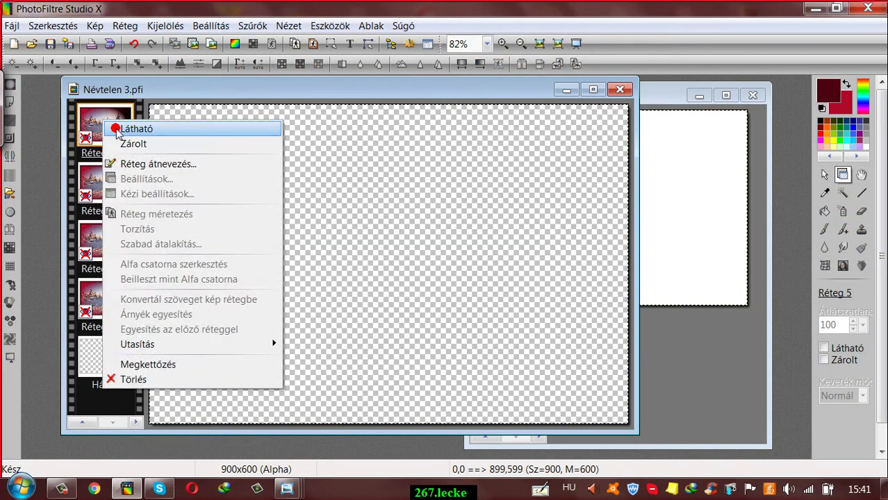
pyautogui.click(121, 130)
pyautogui.click(134, 422)
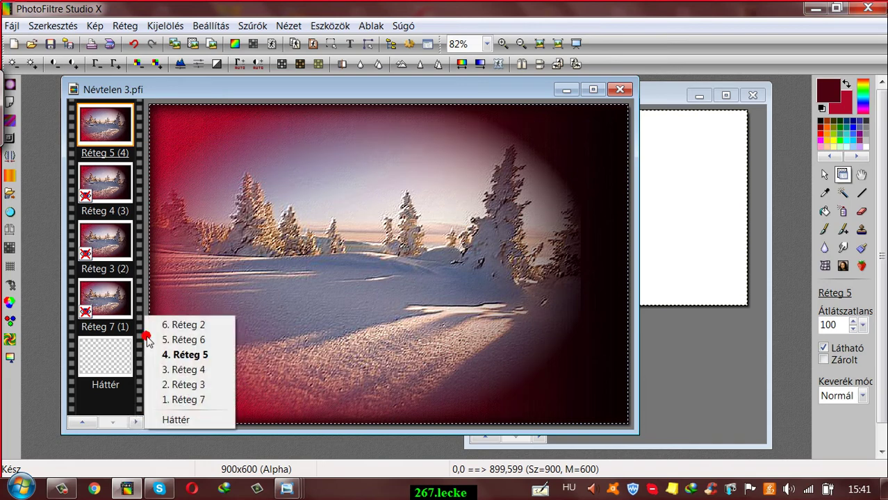
pyautogui.click(159, 341)
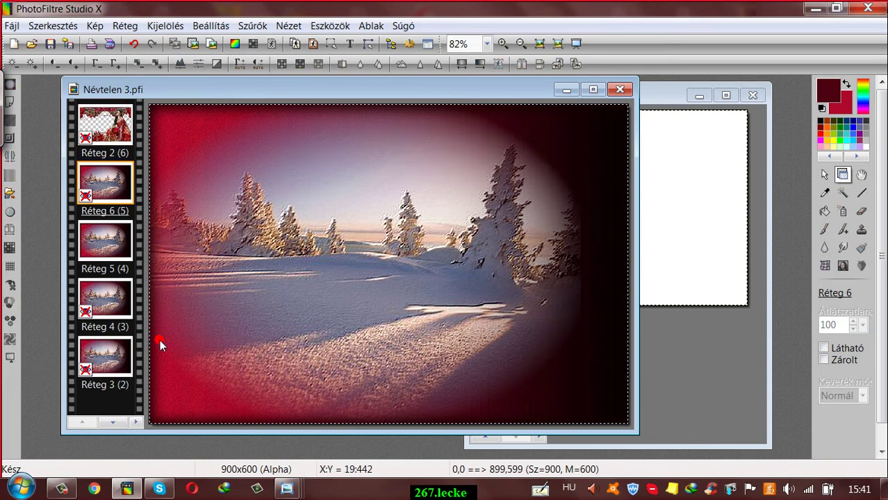
# Step: Hide snow frame Réteg 3 and show Réteg 4 in Hóesés másolata.gif
pyautogui.click(648, 90)
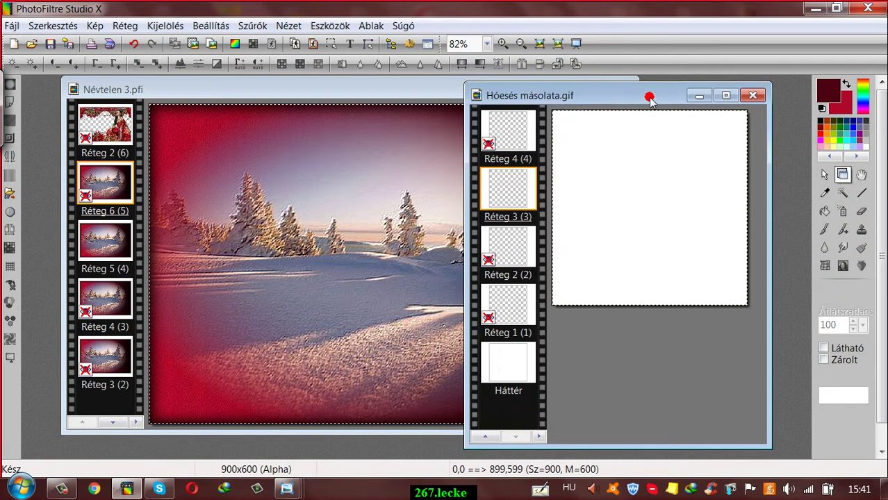
pyautogui.rightClick(495, 197)
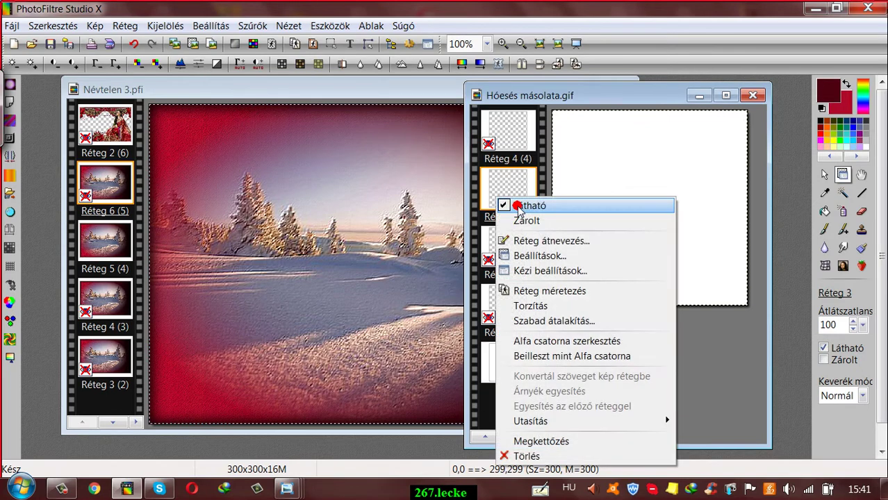
pyautogui.click(514, 201)
pyautogui.rightClick(498, 126)
pyautogui.click(516, 132)
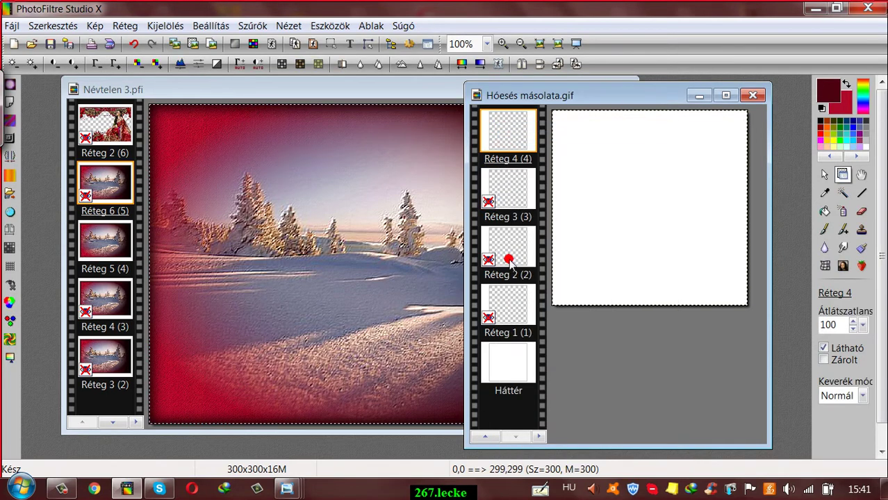
pyautogui.click(540, 440)
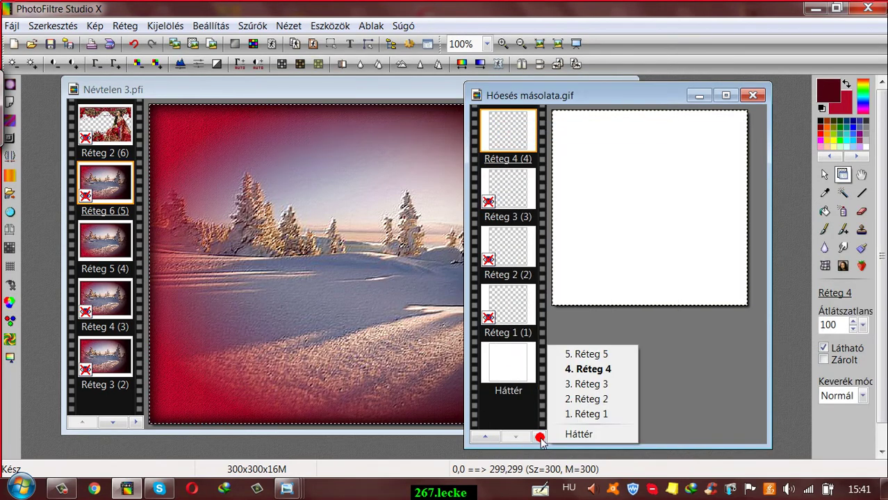
pyautogui.click(565, 353)
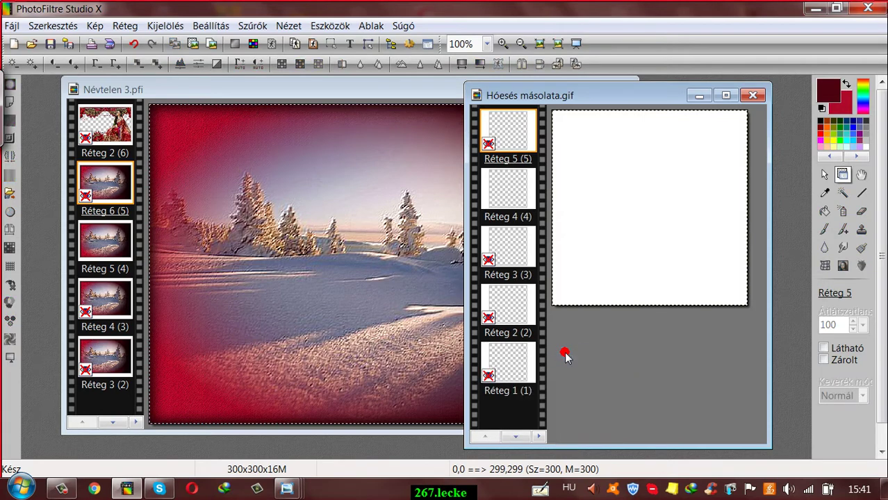
# Step: Copy the Réteg 4 snow frame into Névtelen 3.pfi above Réteg 6 and position it at about 9, 11
pyautogui.click(502, 218)
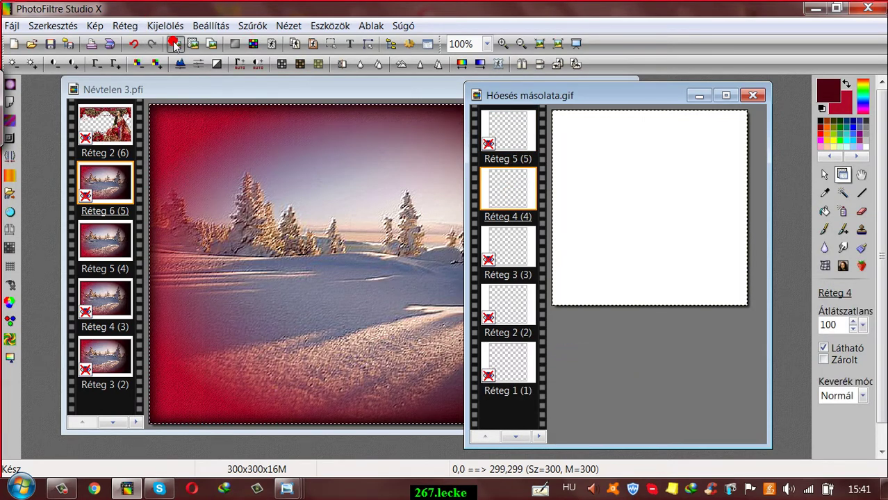
pyautogui.click(188, 97)
pyautogui.click(193, 44)
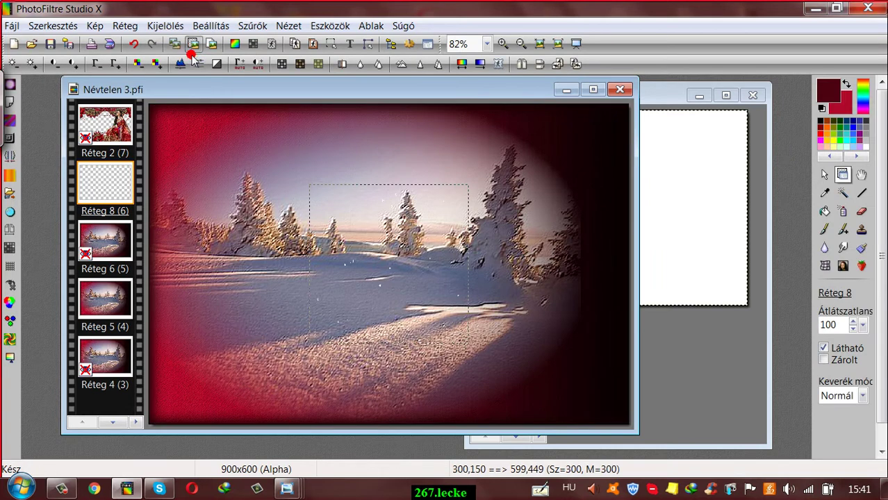
pyautogui.moveTo(379, 291); pyautogui.dragTo(222, 214)
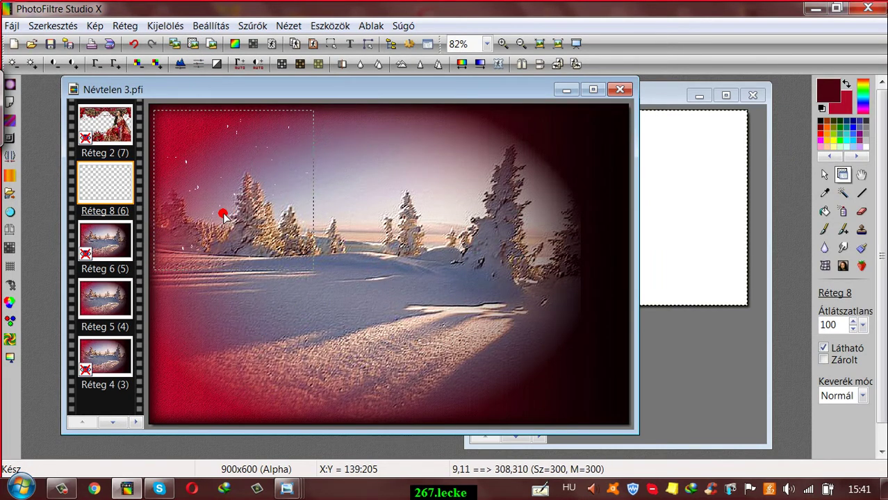
# Step: Duplicate the pasted snow layer above Réteg 6 and place the copy beside it at about 292, 15
pyautogui.click(125, 25)
pyautogui.click(131, 61)
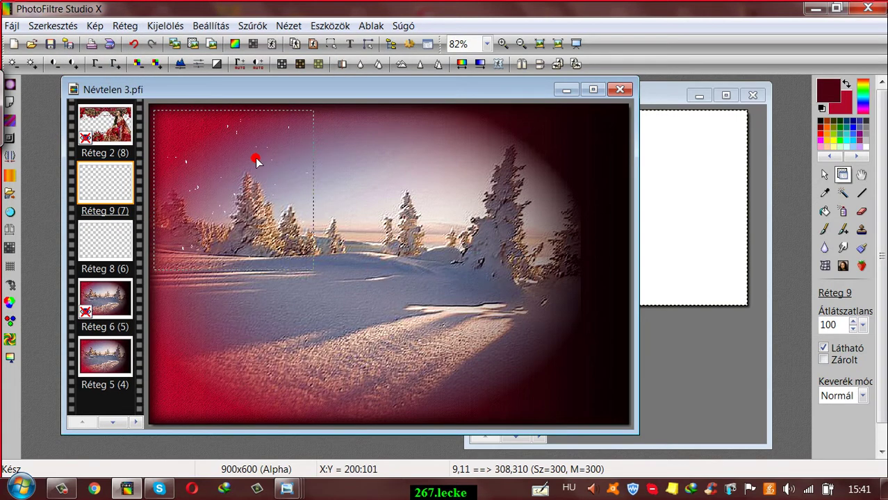
pyautogui.moveTo(288, 160); pyautogui.dragTo(406, 162)
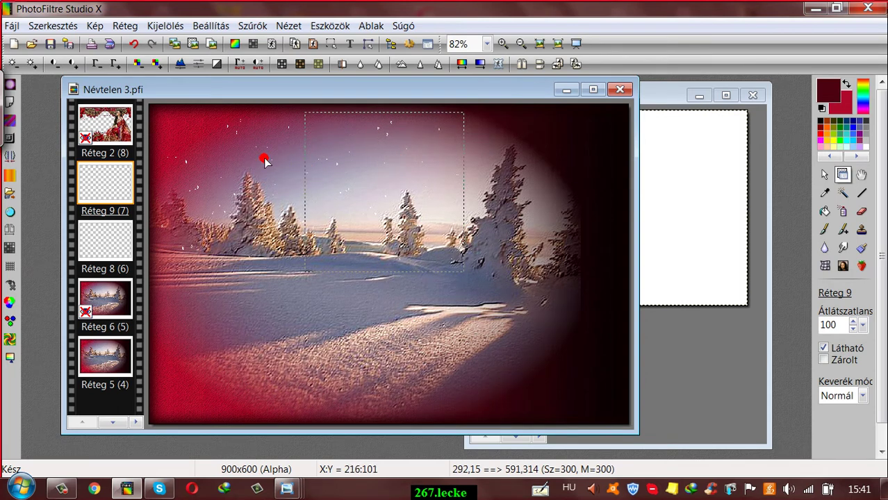
# Step: Merge the duplicated snow layer Réteg 9 with snow layer Réteg 8 below it
pyautogui.click(116, 235)
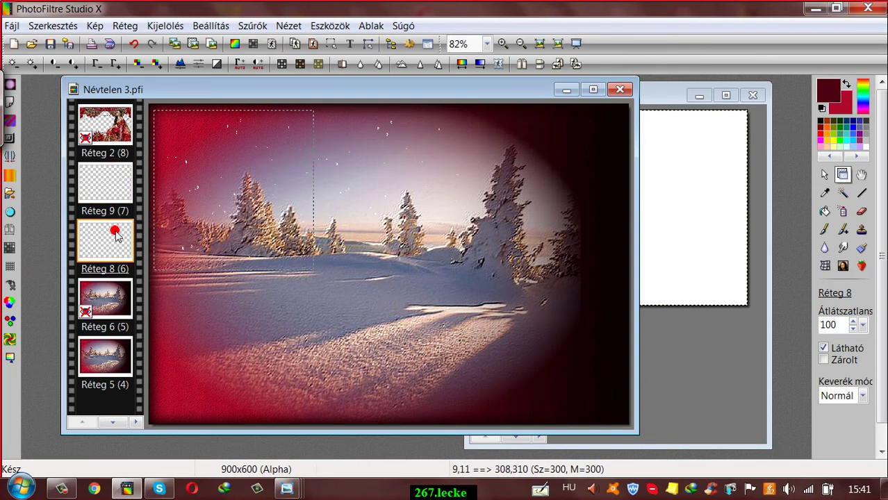
pyautogui.click(113, 184)
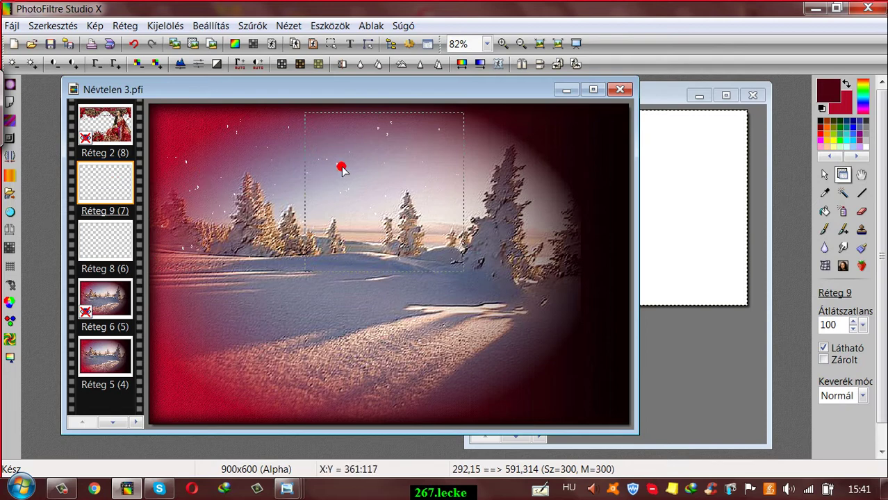
pyautogui.rightClick(111, 175)
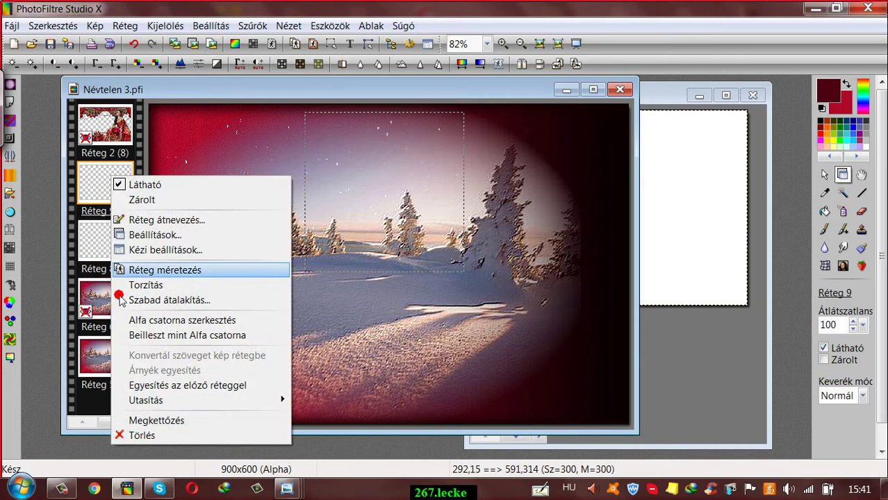
pyautogui.click(146, 386)
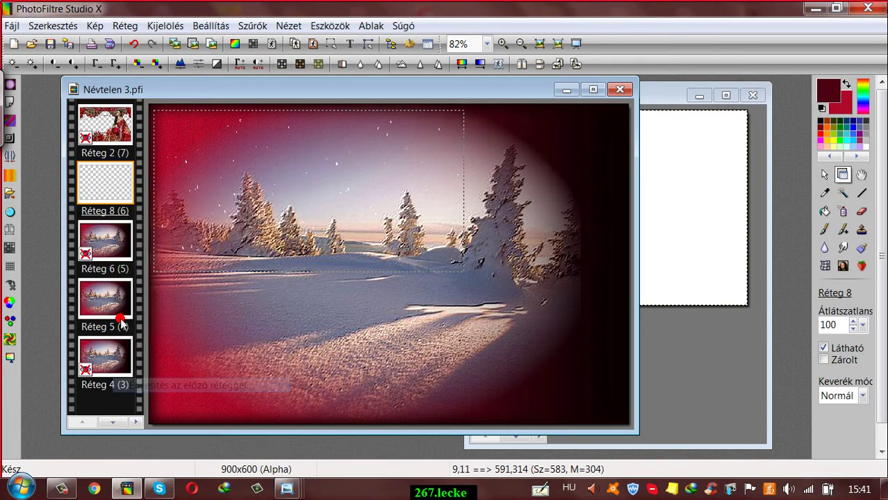
# Step: Set the merged snow layer's manual position to X 5, Y 165
pyautogui.rightClick(95, 180)
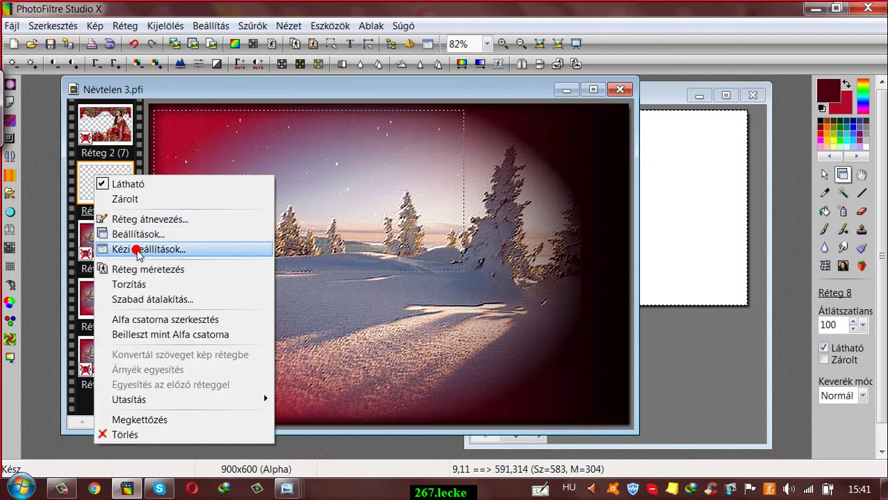
pyautogui.click(136, 249)
pyautogui.click(576, 95)
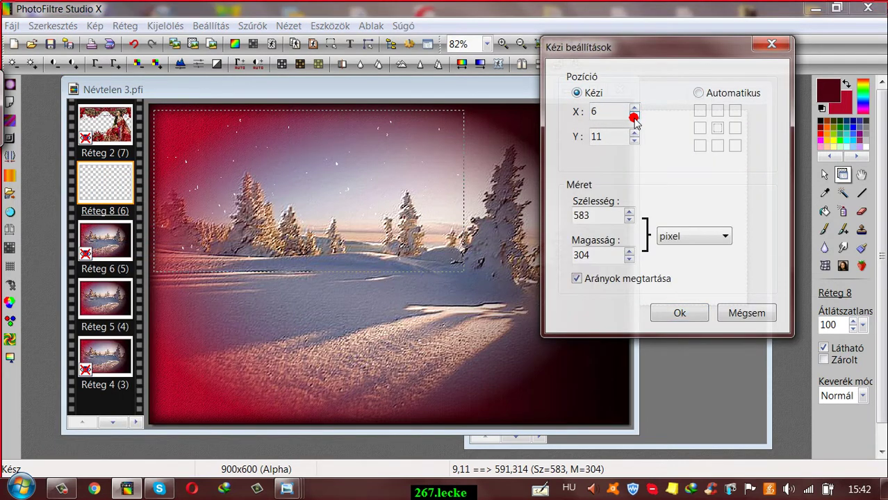
pyautogui.click(634, 116)
pyautogui.doubleClick(595, 137)
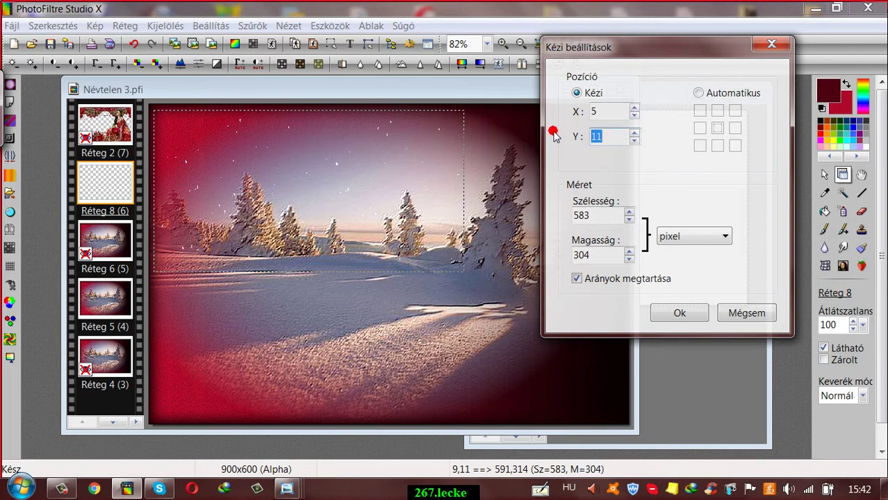
pyautogui.write('1')
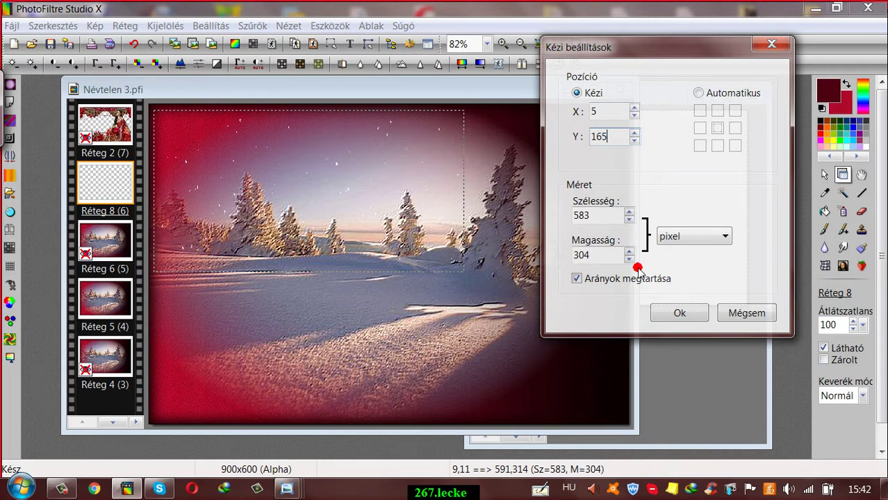
pyautogui.write('65')
pyautogui.click(666, 313)
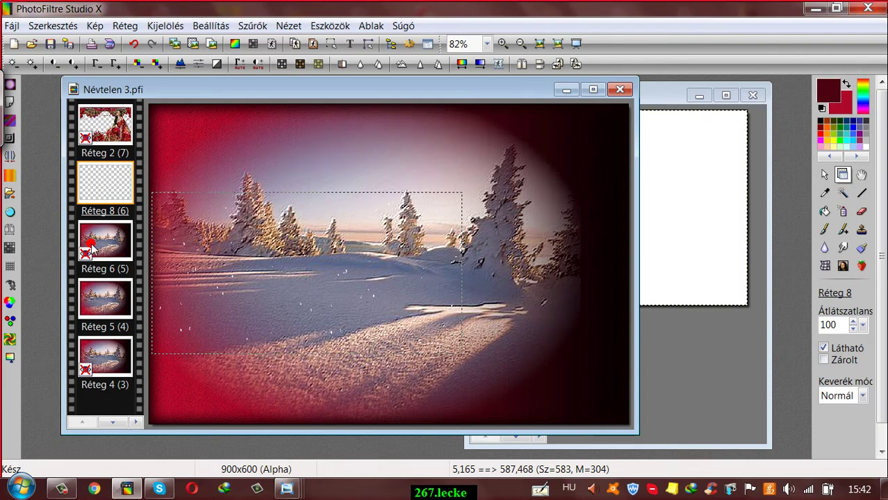
# Step: Move the snow layer below Réteg 6 in the layer order and merge it into landscape layer Réteg 5
pyautogui.moveTo(114, 195); pyautogui.dragTo(110, 244)
pyautogui.rightClick(109, 233)
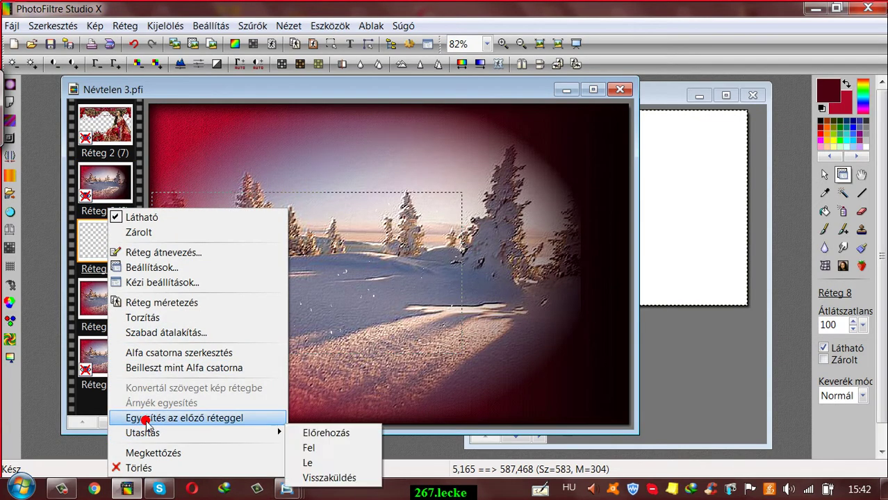
pyautogui.click(149, 417)
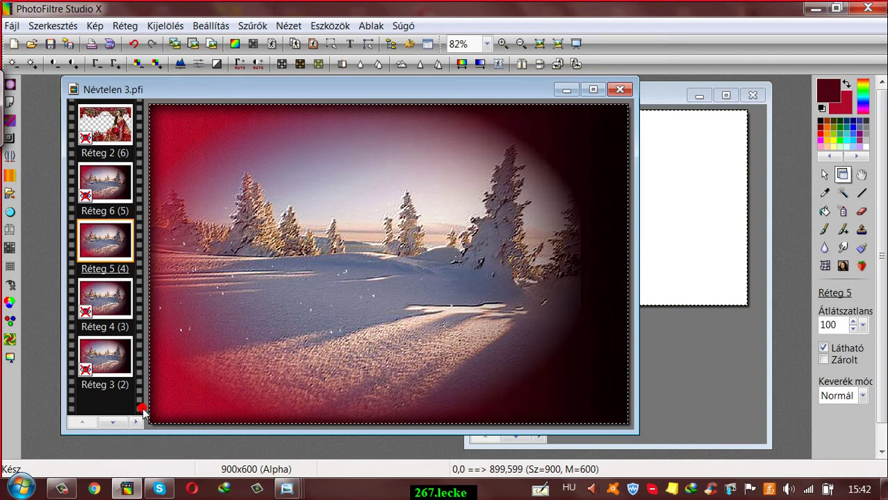
# Step: Hide landscape layer Réteg 5 and show Réteg 6 in Névtelen 3.pfi
pyautogui.rightClick(85, 245)
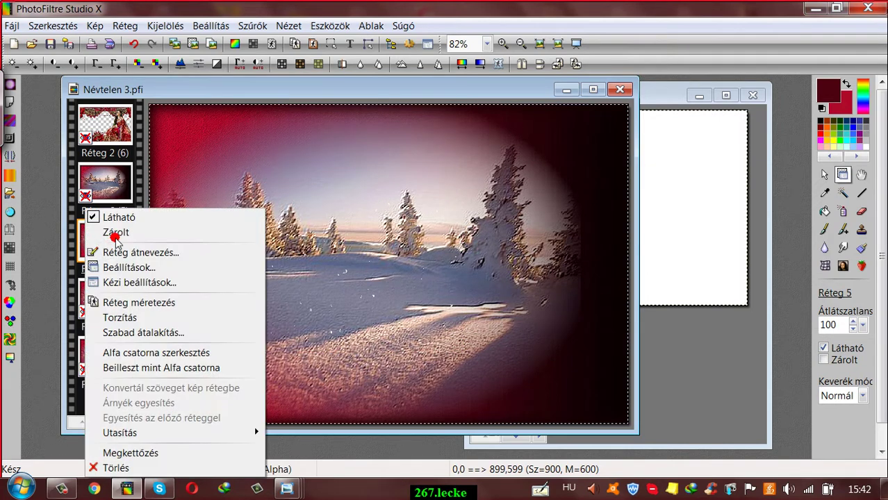
pyautogui.click(111, 216)
pyautogui.click(99, 188)
pyautogui.rightClick(99, 192)
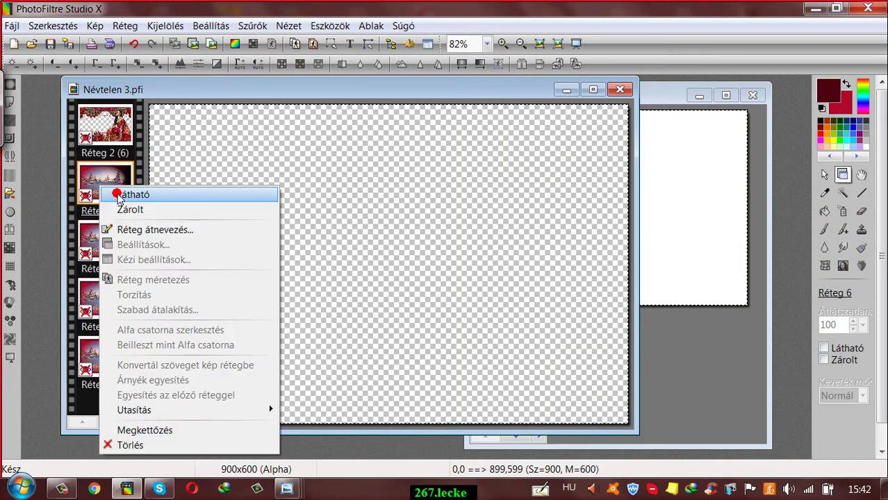
pyautogui.click(118, 195)
# Step: In Hóesés másolata.gif, hide snow frame Réteg 4 and show Réteg 5
pyautogui.click(655, 95)
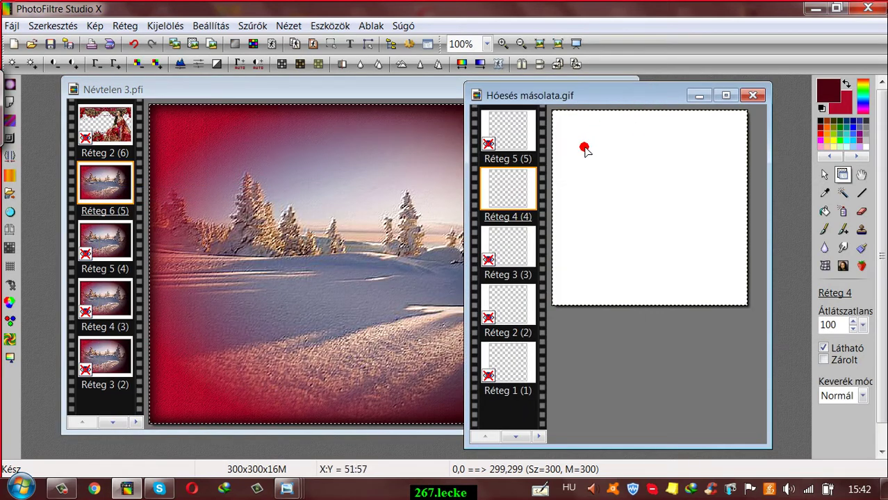
pyautogui.rightClick(524, 187)
pyautogui.click(546, 194)
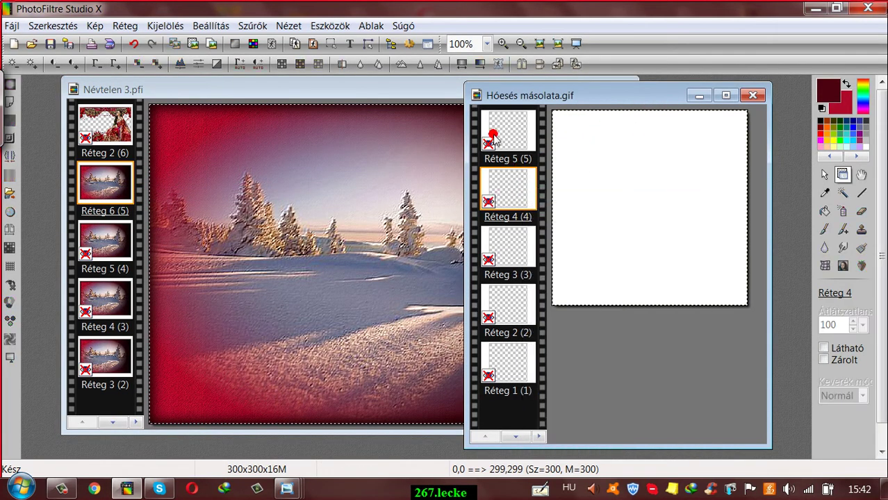
pyautogui.click(506, 132)
pyautogui.rightClick(495, 136)
pyautogui.click(530, 144)
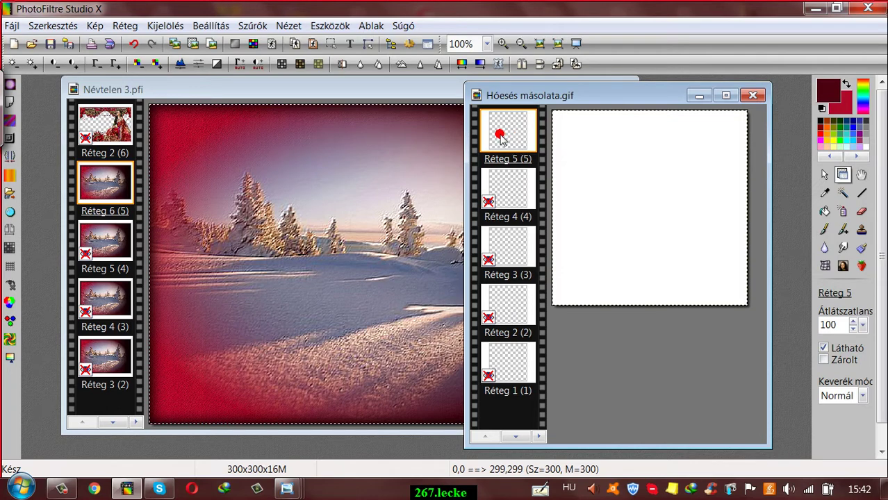
# Step: Paste snow frame Réteg 5 into Névtelen 3.pfi as a new layer and place it at about X 11, Y 13
pyautogui.click(174, 86)
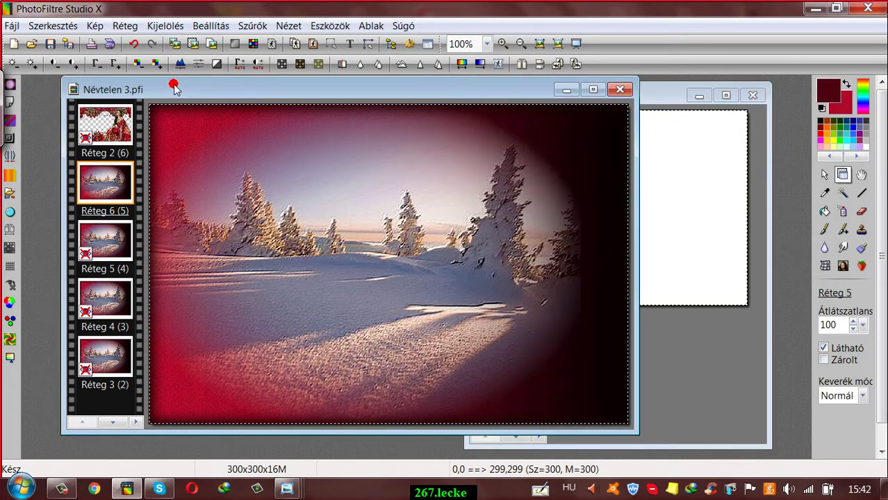
pyautogui.click(198, 44)
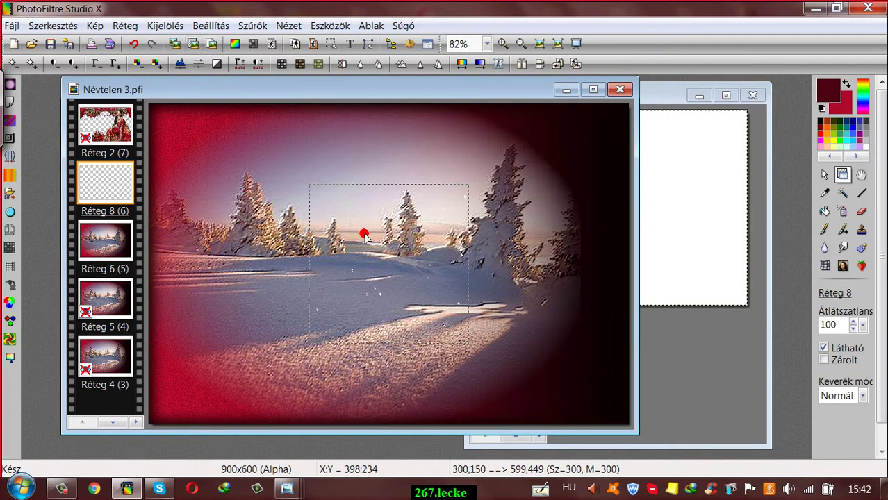
pyautogui.moveTo(344, 281); pyautogui.dragTo(216, 218)
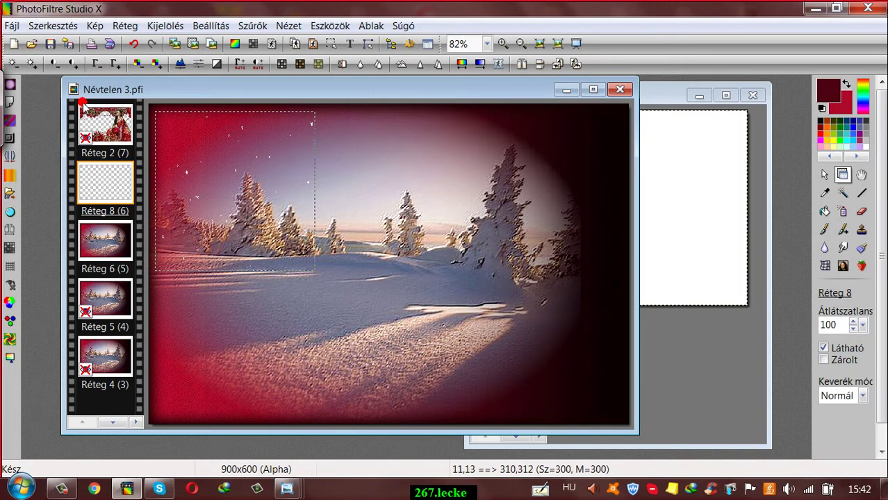
# Step: Duplicate the snow layer, place the copy beside the original at about X 315, Y 15, and merge the two
pyautogui.click(121, 26)
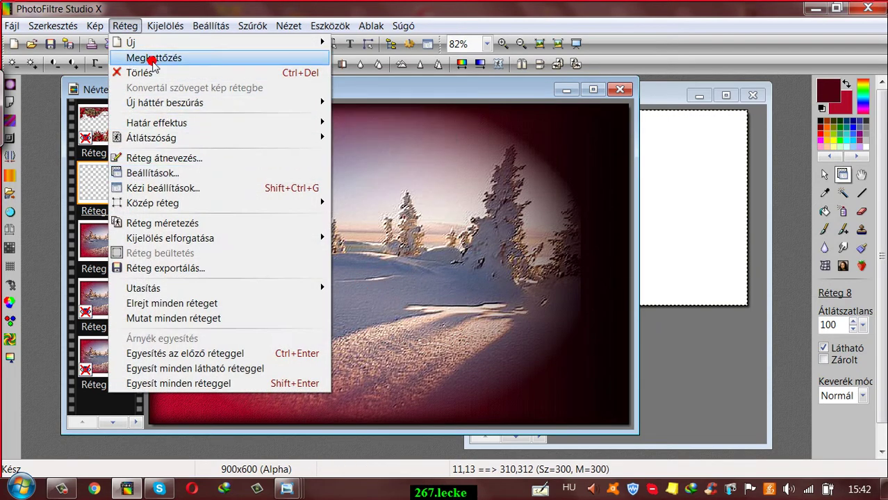
pyautogui.click(154, 59)
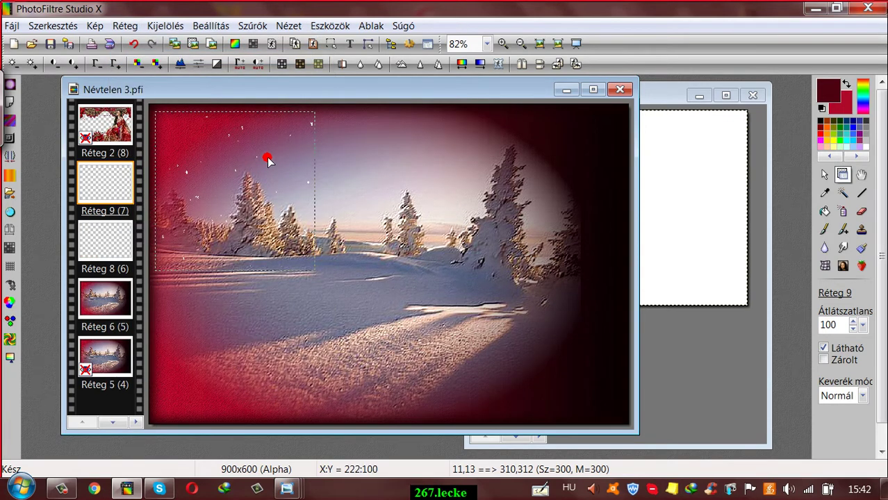
pyautogui.moveTo(268, 159); pyautogui.dragTo(429, 161)
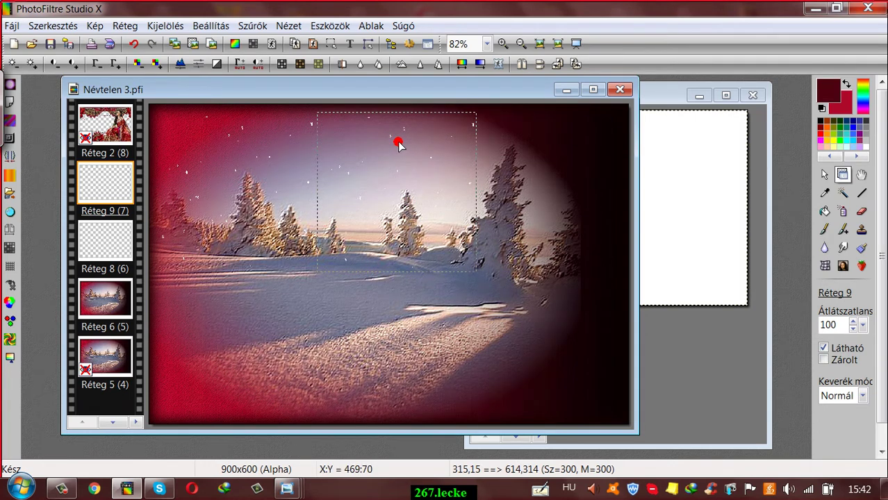
pyautogui.rightClick(101, 179)
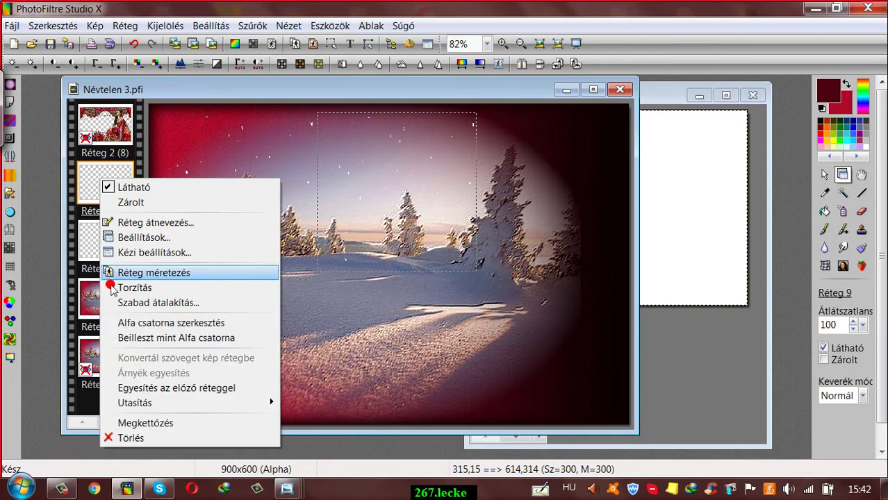
pyautogui.click(128, 388)
# Step: Set the merged snow layer Réteg 8's manual position to X 5, Y 165
pyautogui.rightClick(113, 186)
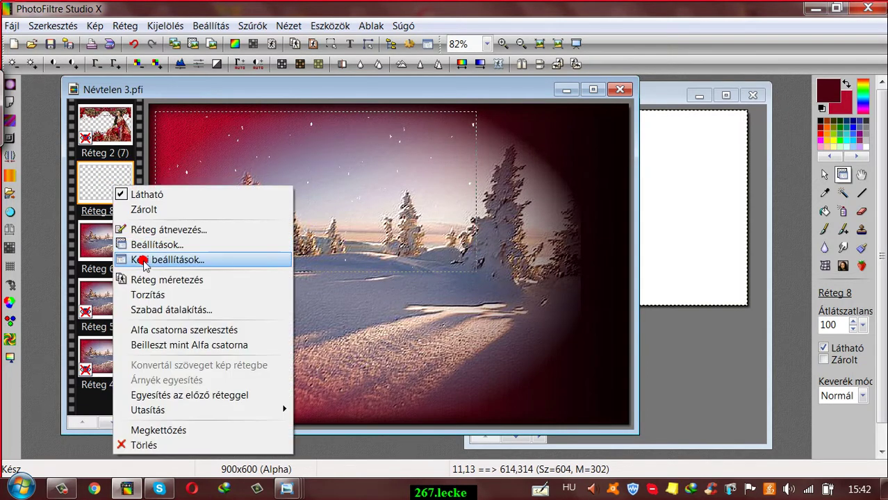
pyautogui.click(146, 260)
pyautogui.click(577, 93)
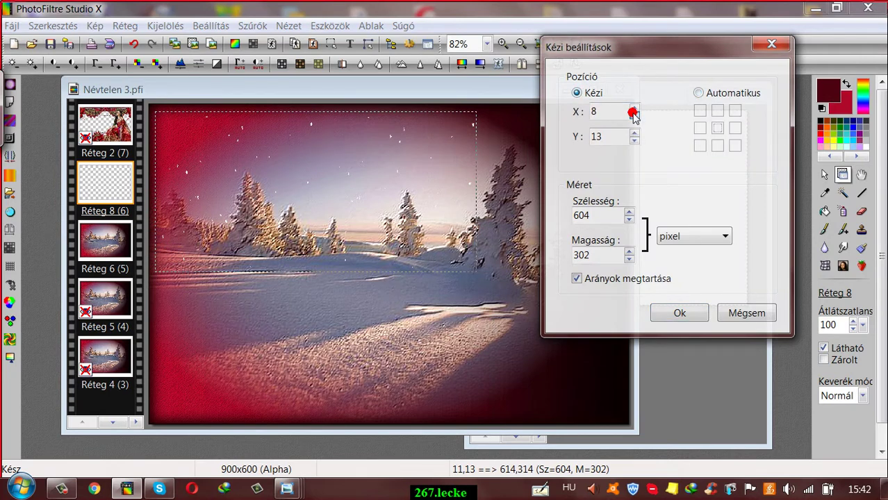
pyautogui.moveTo(622, 137); pyautogui.dragTo(560, 138)
pyautogui.write('1')
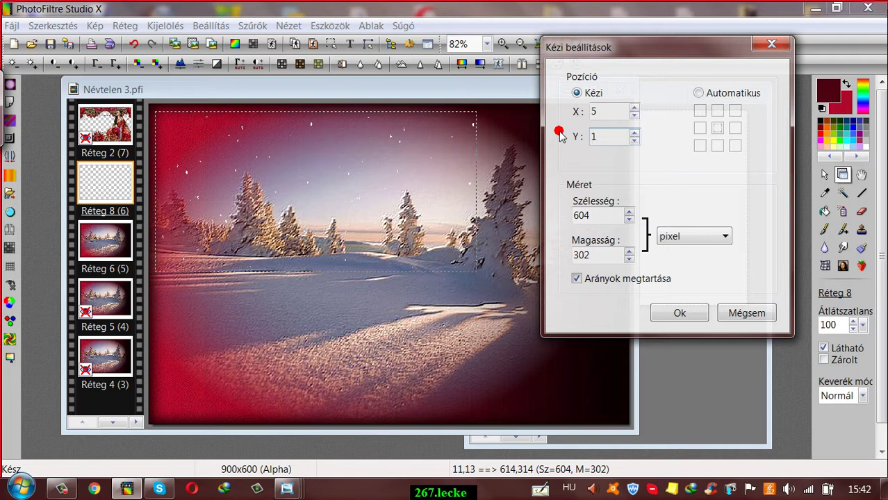
pyautogui.write('65')
pyautogui.click(659, 313)
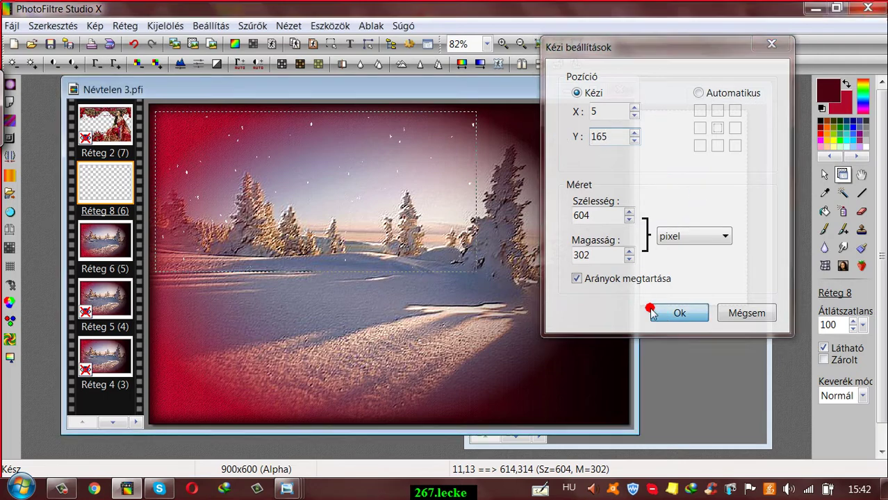
# Step: Merge the snow layer into landscape layer Réteg 6 and hide the merged layer
pyautogui.rightClick(91, 190)
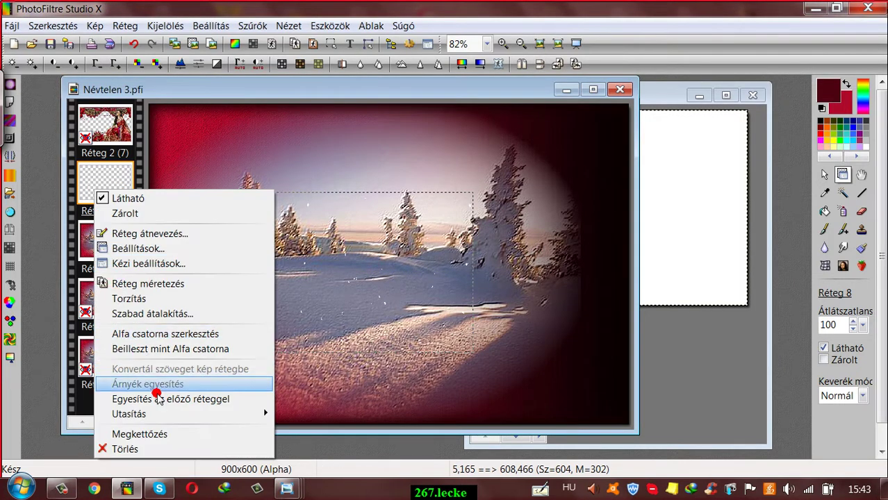
pyautogui.click(158, 400)
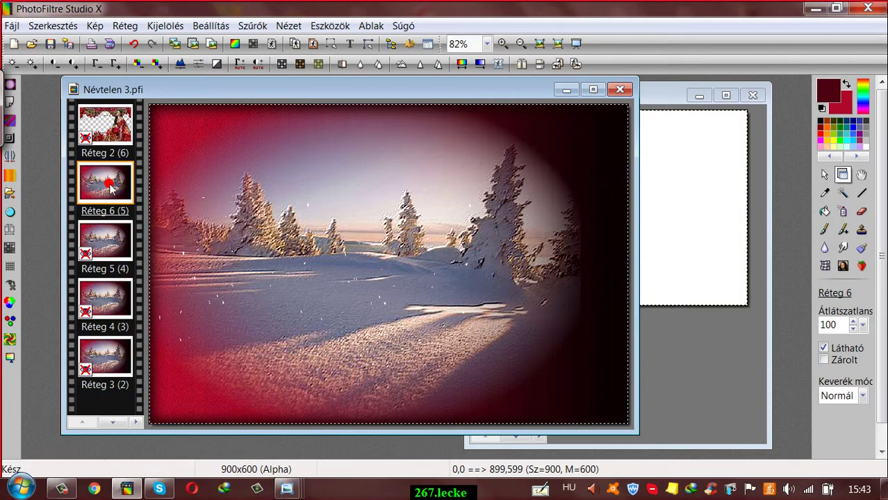
pyautogui.rightClick(109, 187)
pyautogui.click(129, 191)
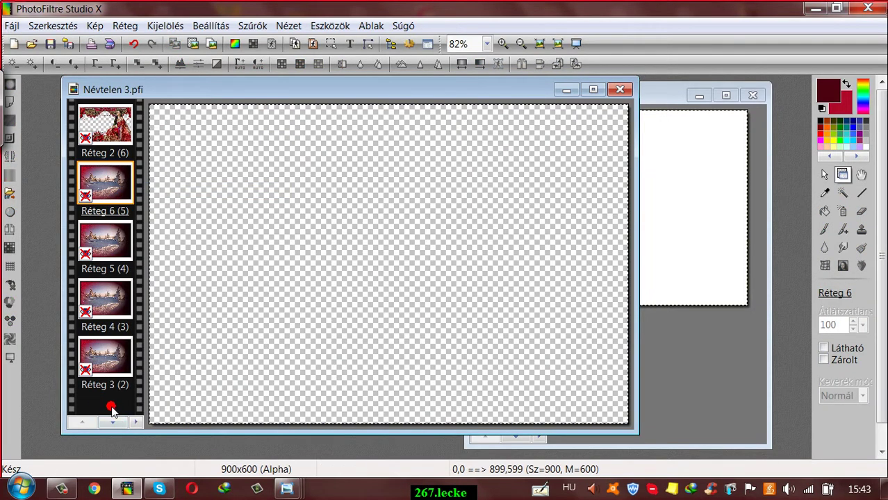
# Step: Show the decorative frame layer Réteg 2 with the woman and duplicate it four times
pyautogui.rightClick(123, 127)
pyautogui.click(149, 134)
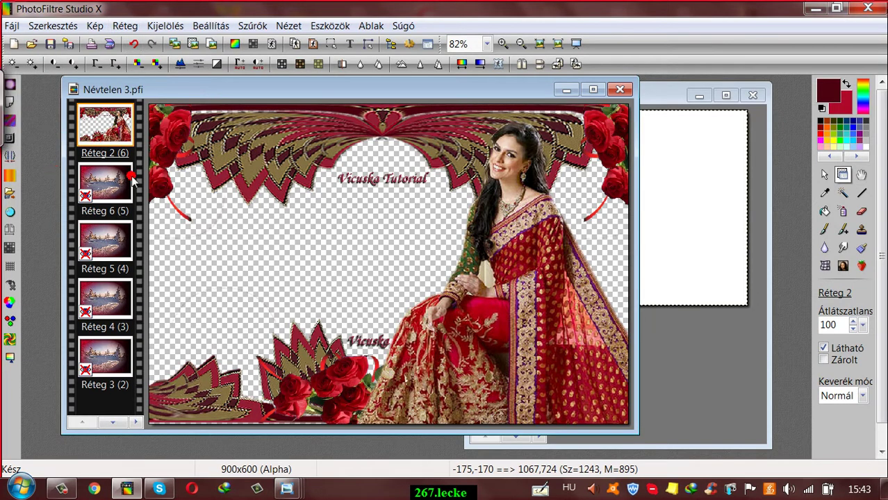
pyautogui.click(125, 25)
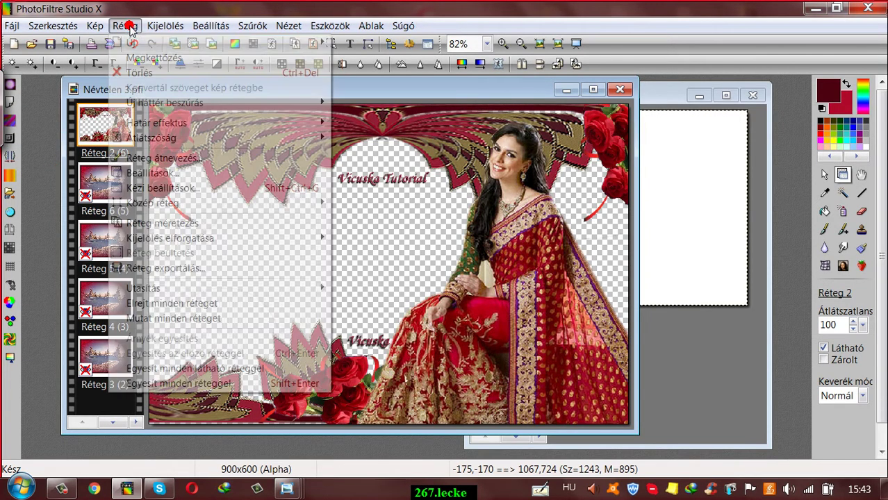
pyautogui.click(143, 60)
pyautogui.click(126, 25)
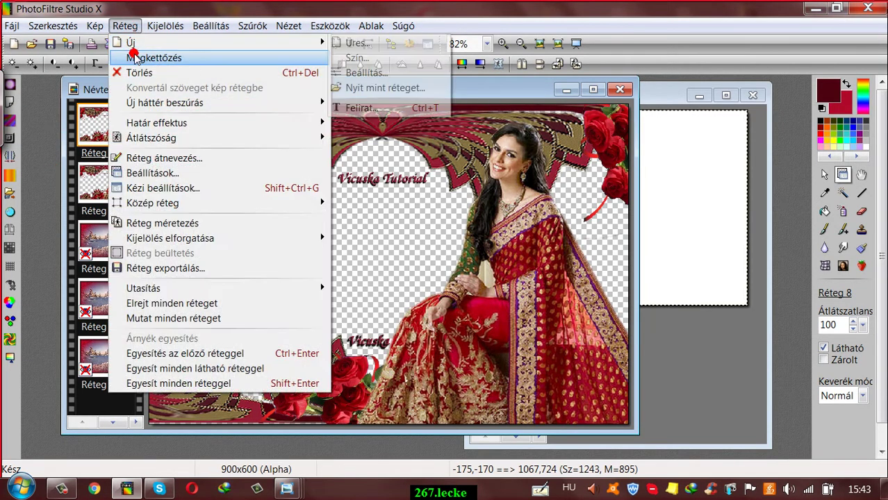
pyautogui.click(133, 44)
pyautogui.click(125, 26)
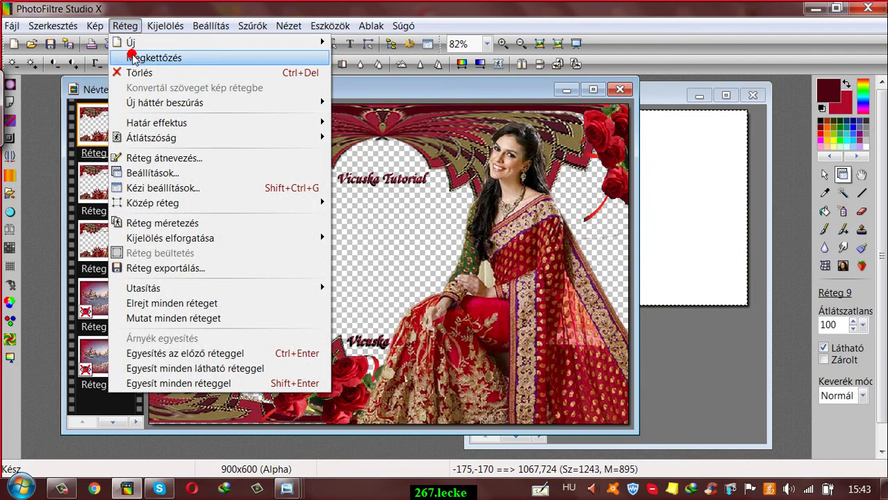
pyautogui.click(131, 55)
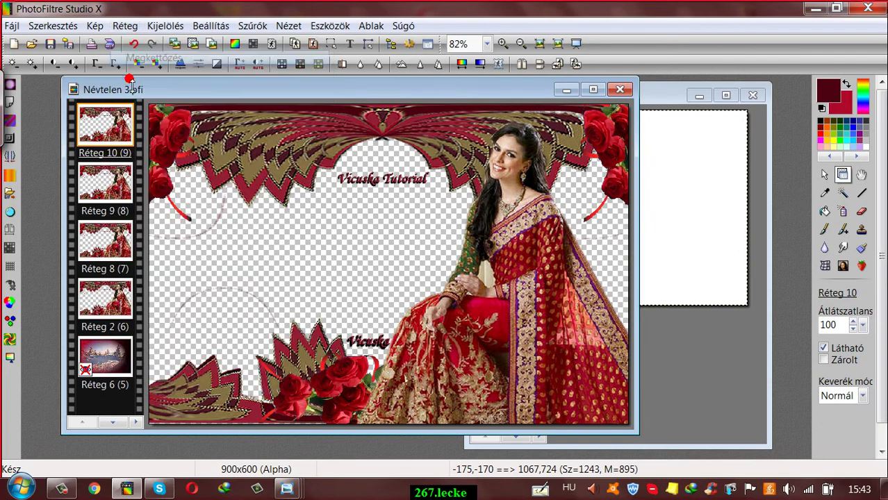
pyautogui.click(125, 25)
pyautogui.click(141, 56)
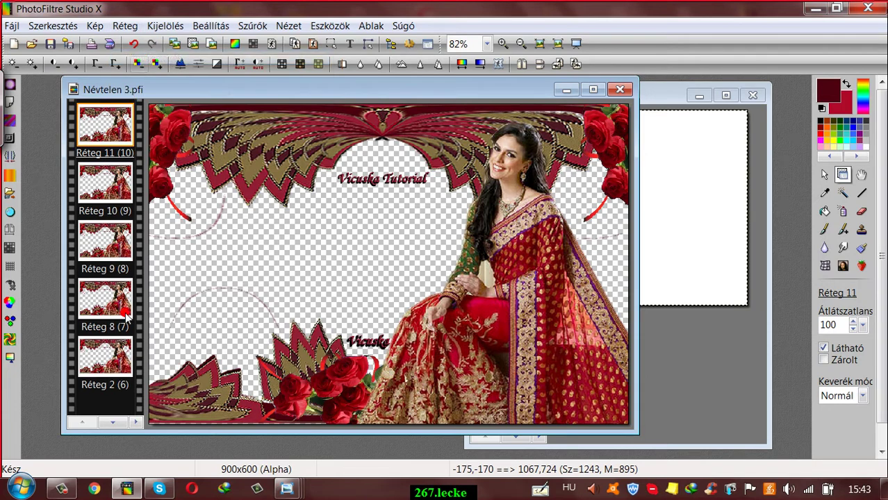
# Step: Show landscape layer Réteg 6 and merge decorative frame layer Réteg 2 into it
pyautogui.click(115, 423)
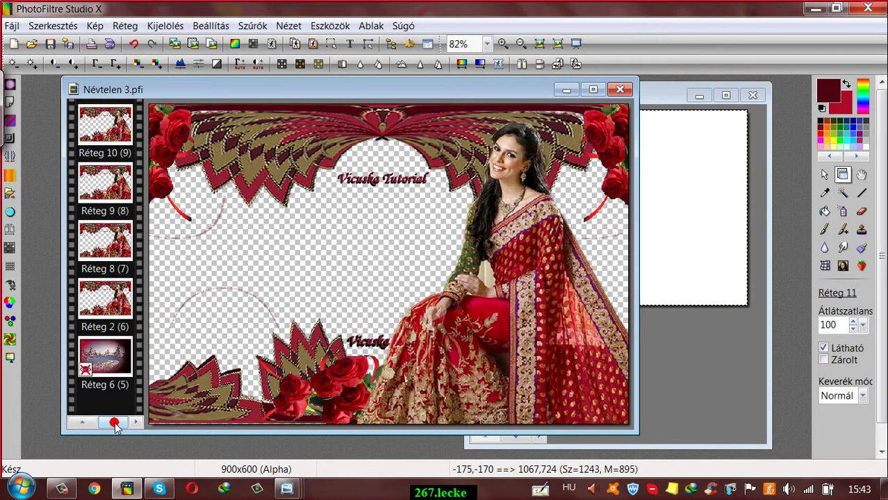
pyautogui.click(107, 343)
pyautogui.click(98, 351)
pyautogui.rightClick(97, 352)
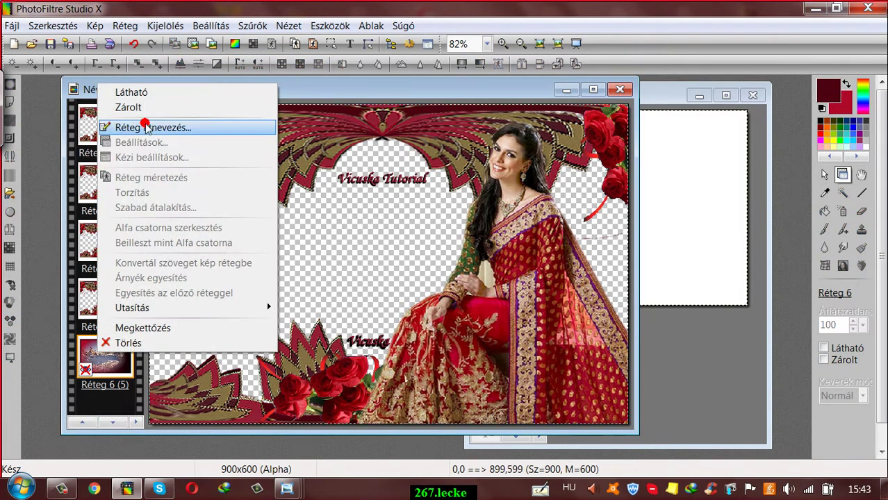
pyautogui.click(149, 90)
pyautogui.click(106, 305)
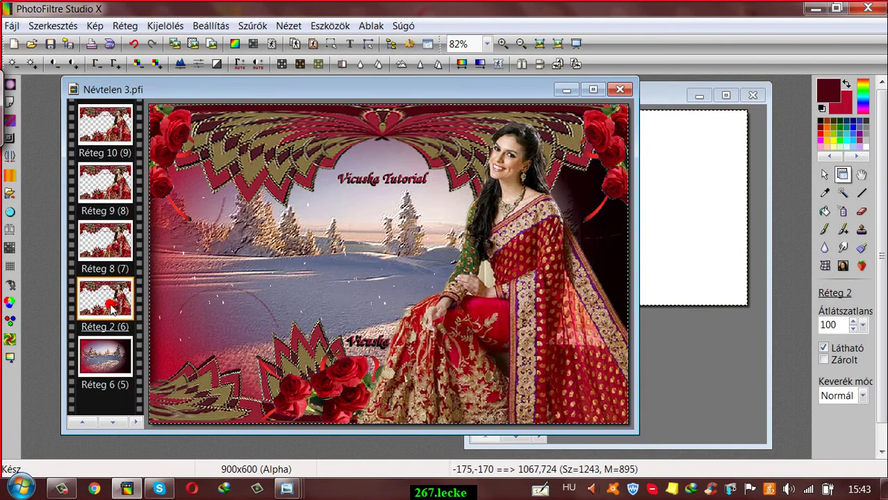
pyautogui.rightClick(112, 306)
pyautogui.click(184, 244)
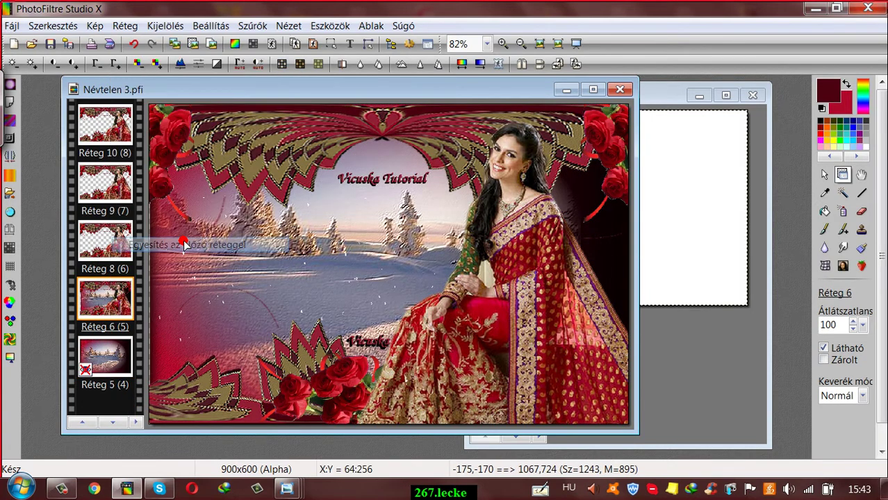
# Step: Move frame layer Réteg 8 directly above landscape layer Réteg 5, show Réteg 5, and merge the frame into it
pyautogui.moveTo(120, 238); pyautogui.dragTo(117, 300)
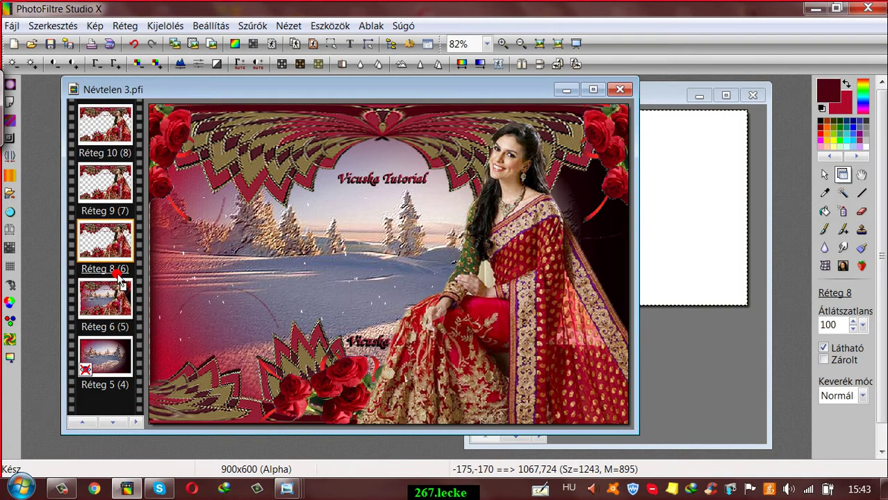
pyautogui.rightClick(97, 351)
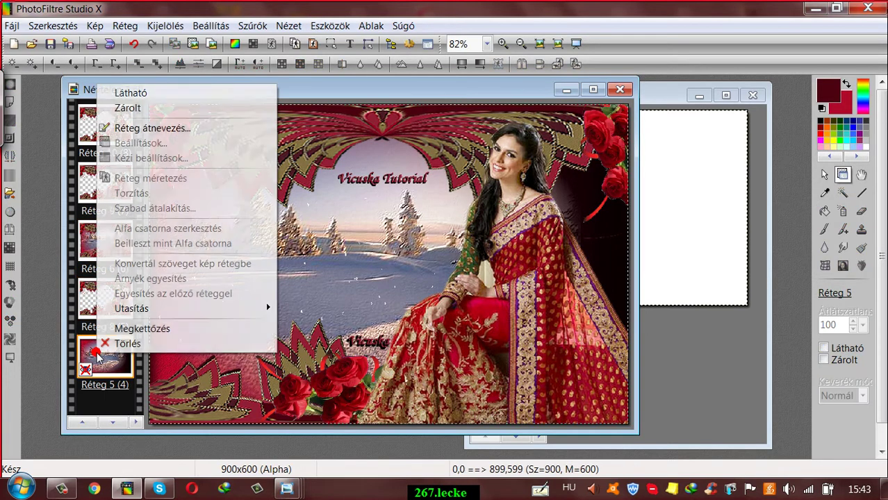
pyautogui.click(120, 95)
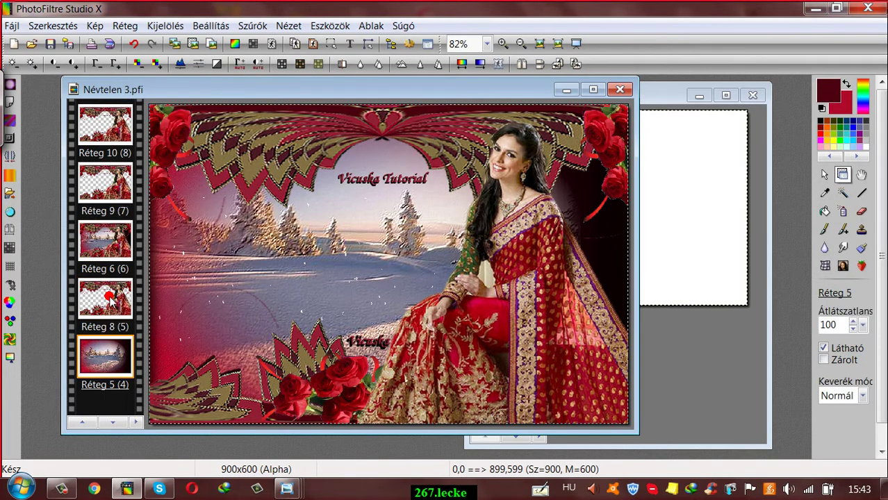
pyautogui.rightClick(111, 308)
pyautogui.moveTo(183, 255)
pyautogui.click(184, 237)
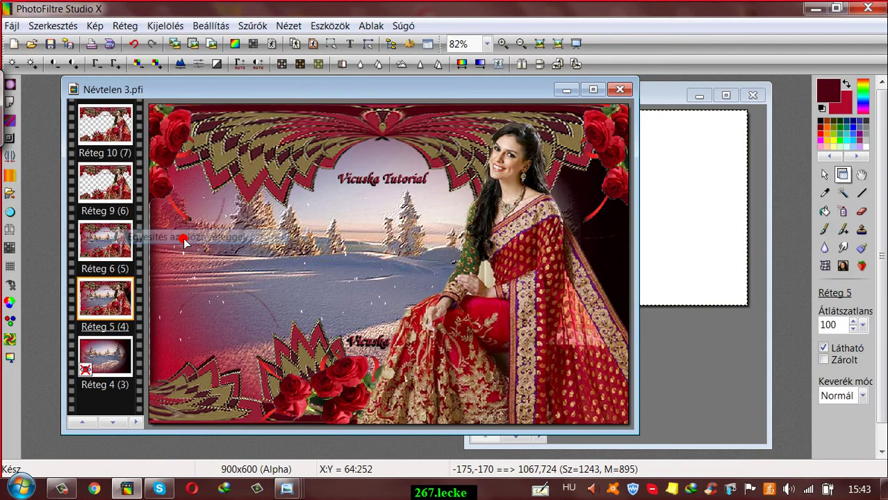
# Step: Move frame layer Réteg 9 directly above landscape layer Réteg 4, show Réteg 4, and merge the frame into it
pyautogui.moveTo(111, 180); pyautogui.dragTo(108, 325)
pyautogui.click(97, 358)
pyautogui.rightClick(95, 360)
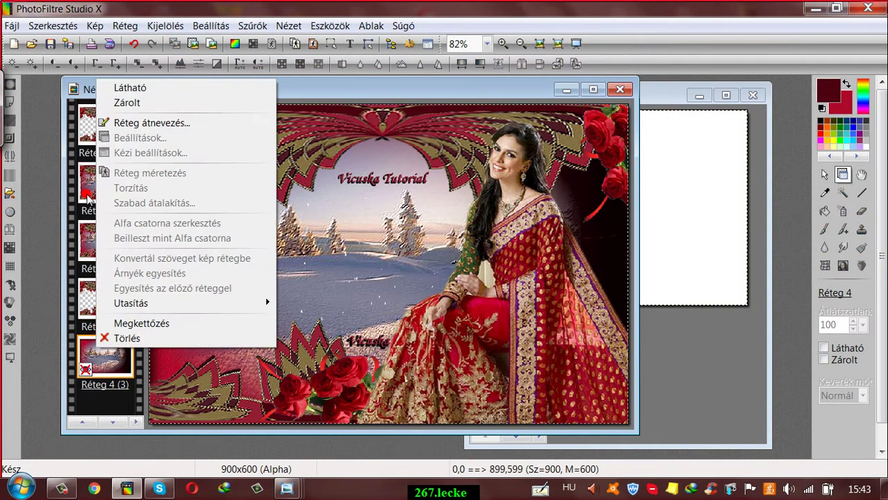
pyautogui.click(120, 89)
pyautogui.rightClick(114, 286)
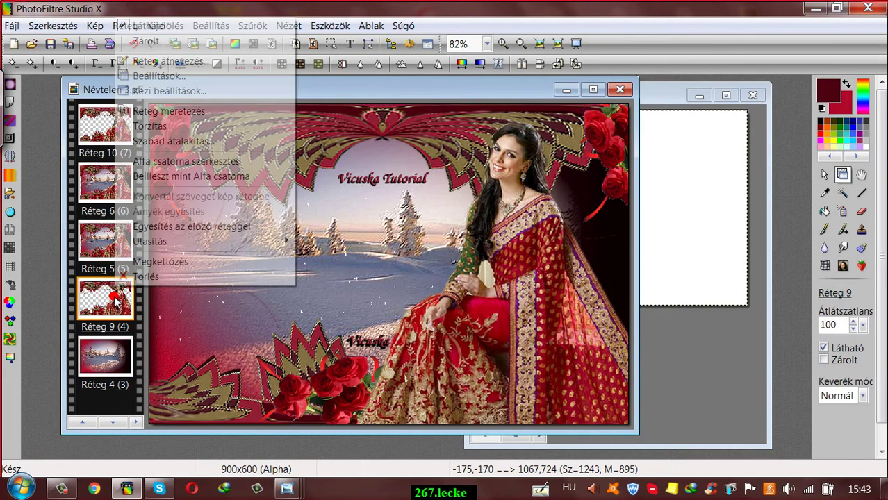
pyautogui.click(170, 229)
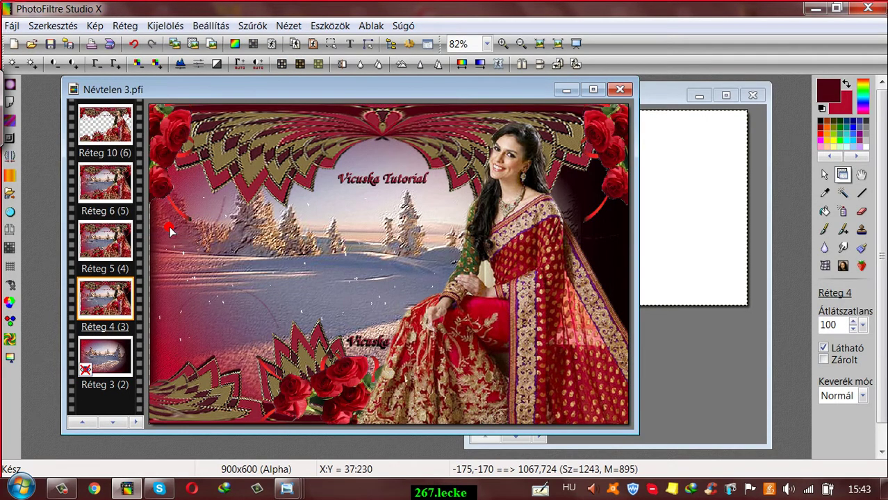
pyautogui.click(112, 420)
pyautogui.click(112, 421)
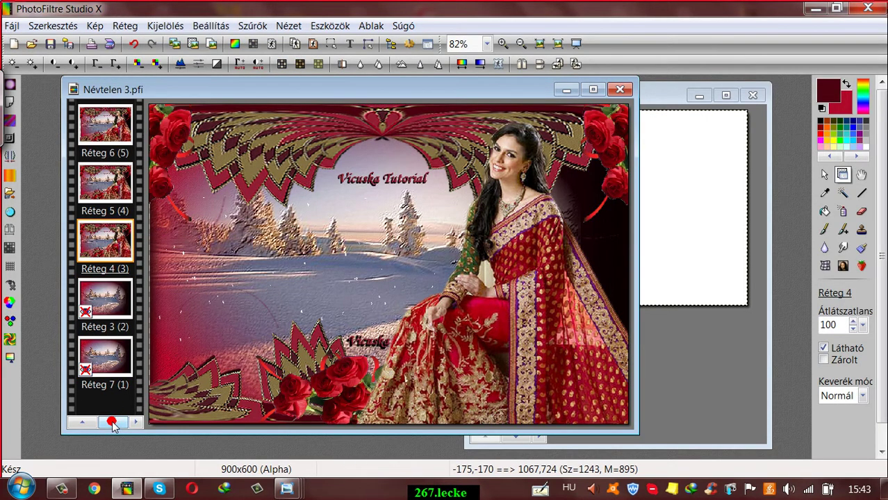
# Step: Move the frame layers Réteg 10 and Réteg 11 below Réteg 4, with Réteg 11 directly above landscape layer Réteg 3
pyautogui.click(135, 421)
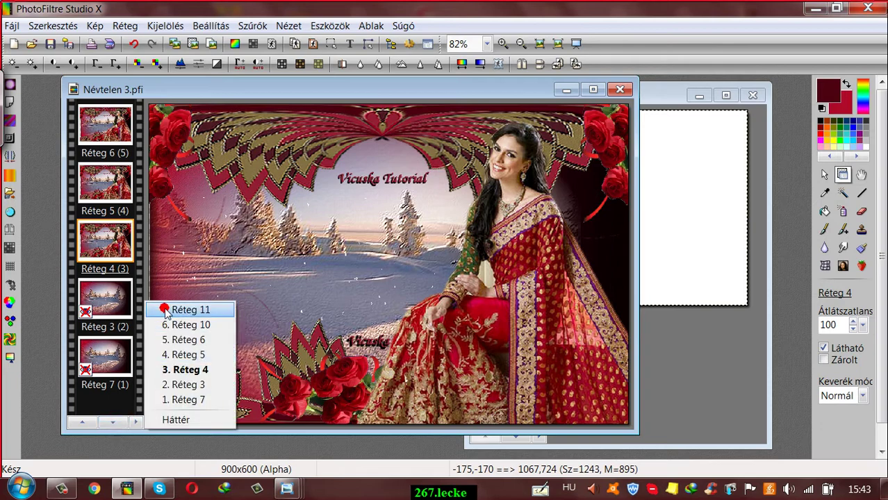
pyautogui.click(166, 311)
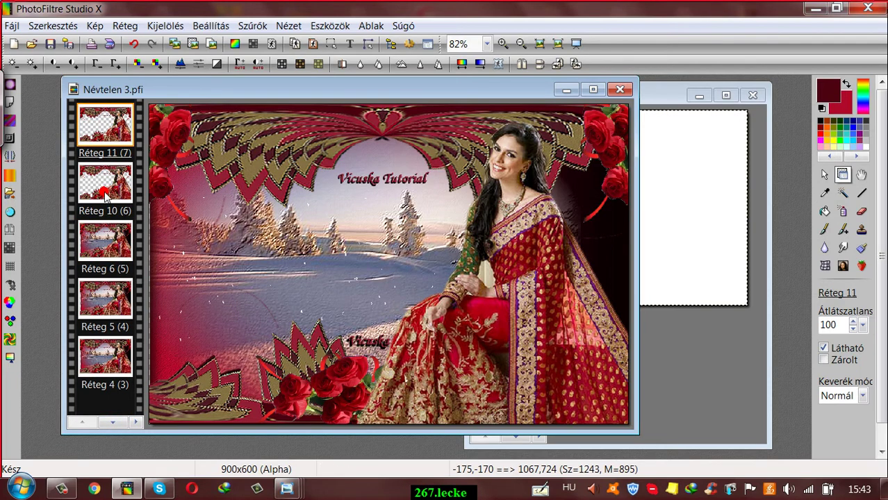
pyautogui.moveTo(106, 196); pyautogui.dragTo(104, 381)
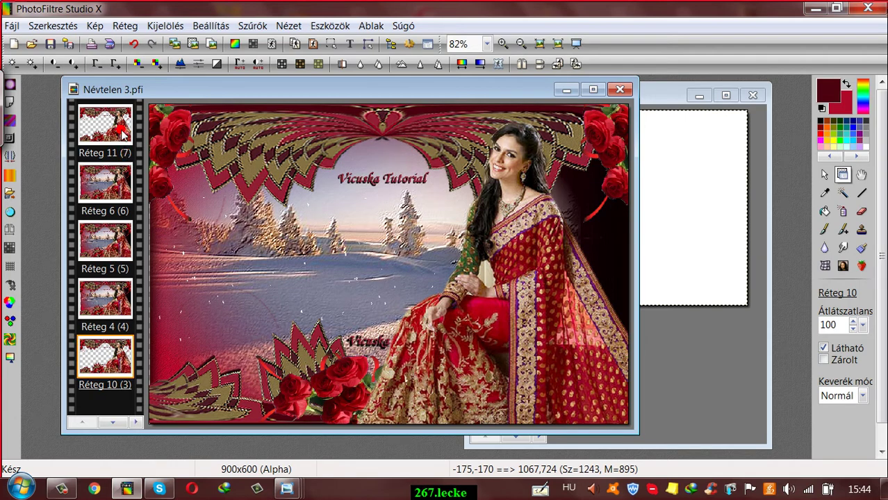
pyautogui.moveTo(121, 132); pyautogui.dragTo(106, 393)
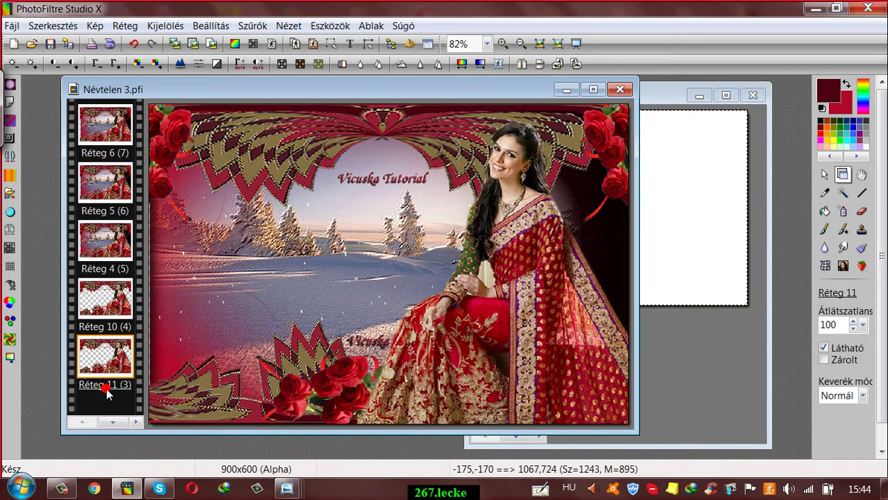
# Step: Show landscape layer Réteg 3 and merge the frame layer Réteg 11 into it
pyautogui.click(113, 421)
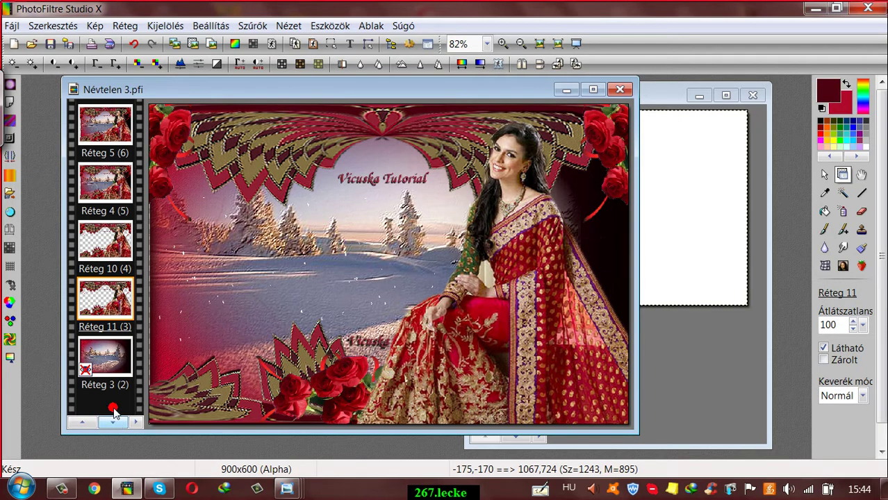
pyautogui.rightClick(105, 347)
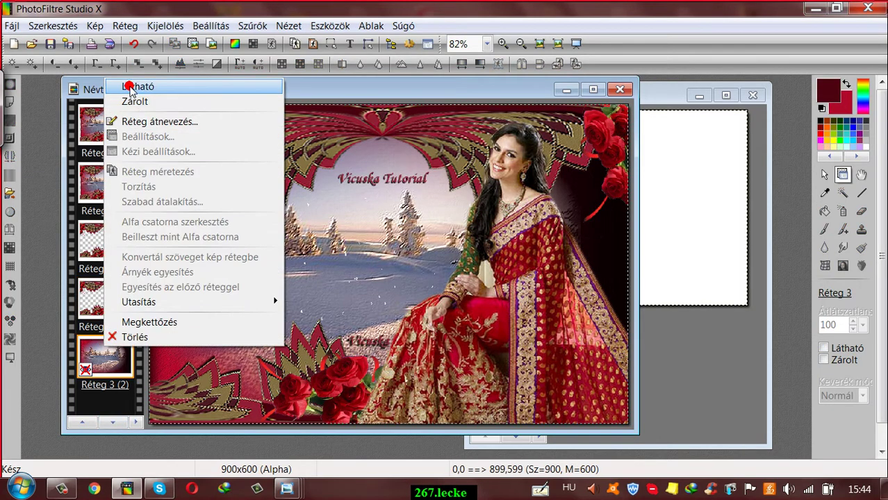
pyautogui.click(128, 87)
pyautogui.click(115, 292)
pyautogui.rightClick(116, 290)
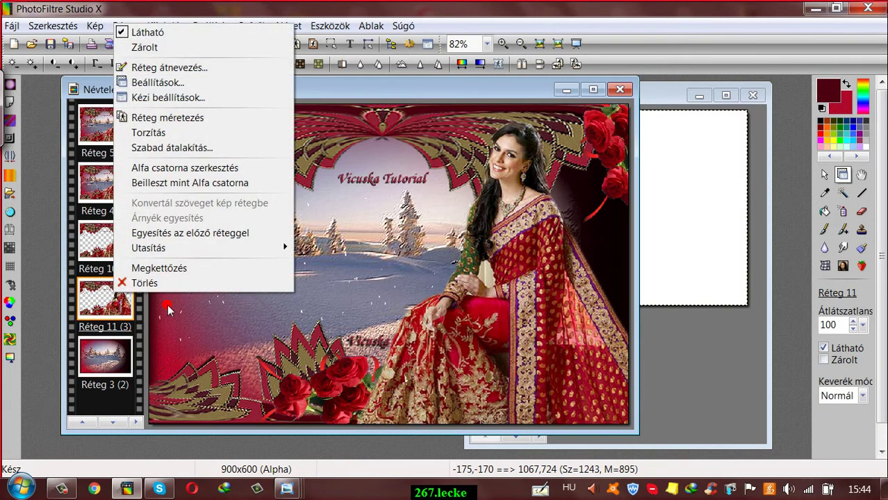
pyautogui.click(189, 235)
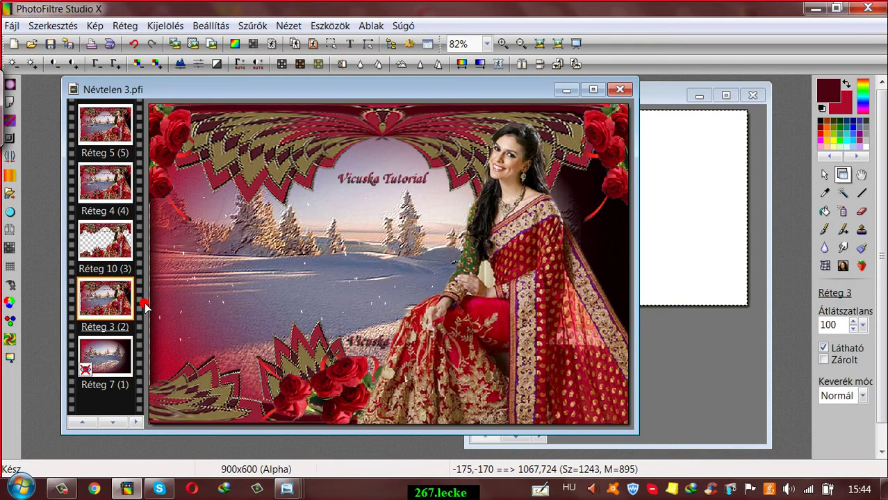
# Step: Move frame layer Réteg 10 directly above landscape layer Réteg 7, show Réteg 7, and merge the frame into it
pyautogui.click(112, 245)
pyautogui.moveTo(110, 318); pyautogui.dragTo(112, 425)
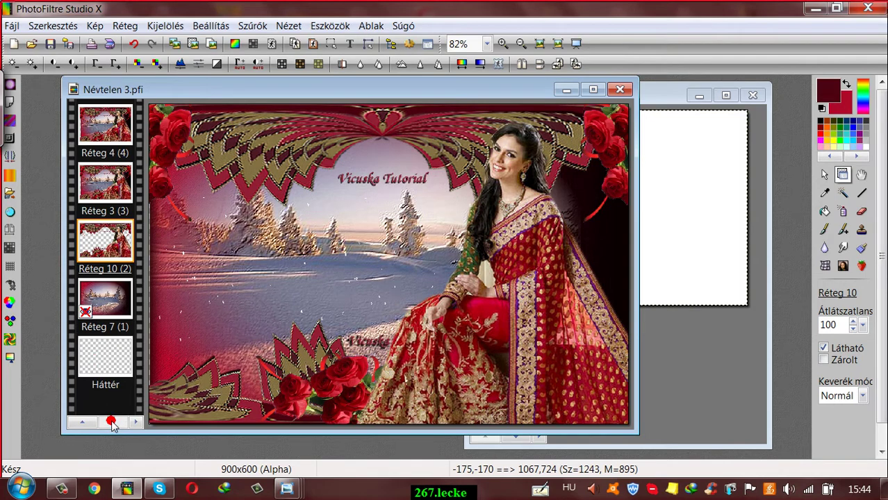
pyautogui.rightClick(100, 303)
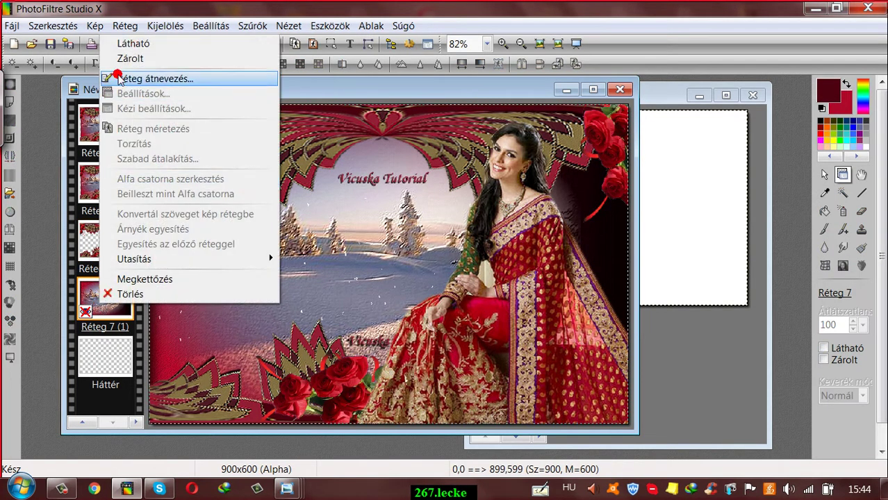
pyautogui.click(124, 43)
pyautogui.rightClick(101, 254)
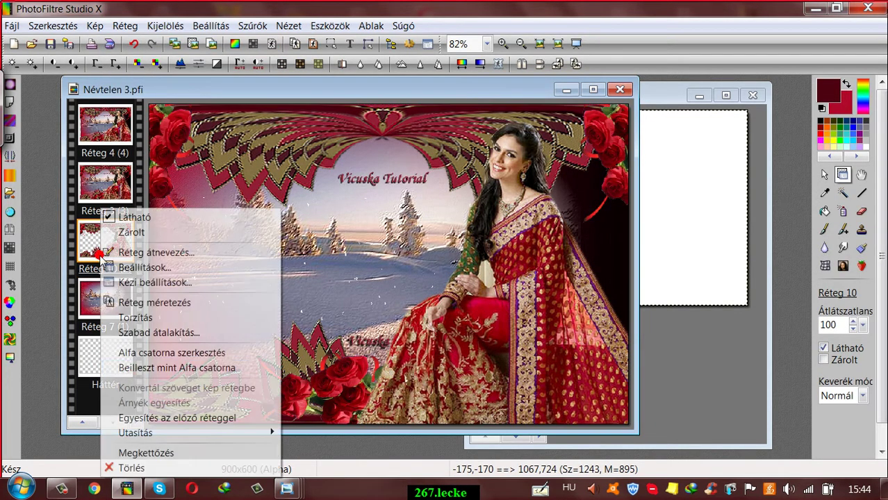
pyautogui.click(141, 417)
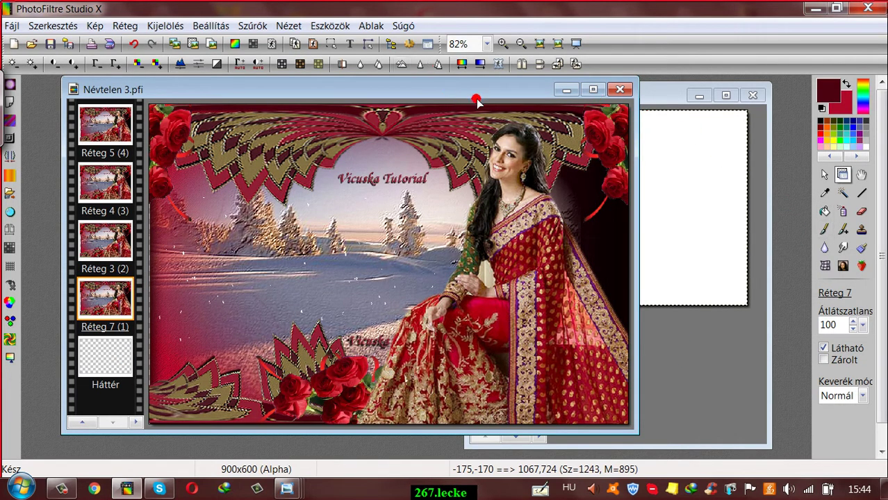
# Step: Merge the combined layer Réteg 7 into the empty Háttér background layer of Névtelen 3.pfi
pyautogui.moveTo(470, 93); pyautogui.dragTo(501, 95)
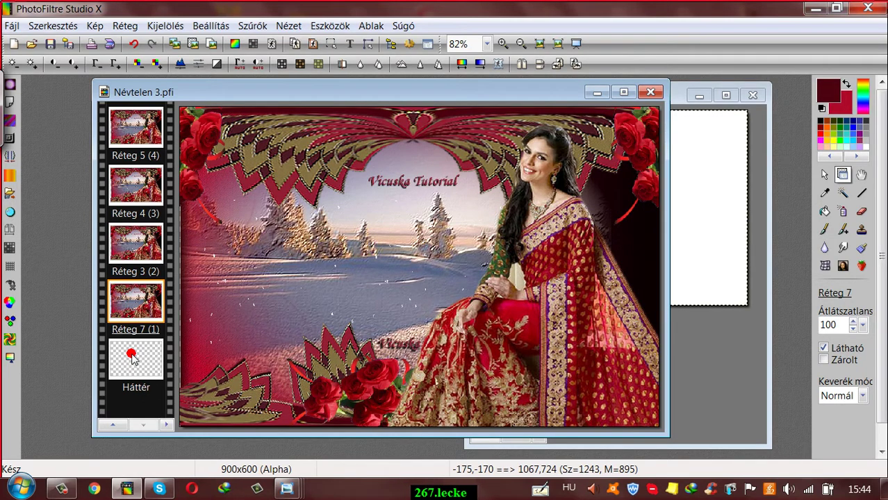
pyautogui.rightClick(129, 305)
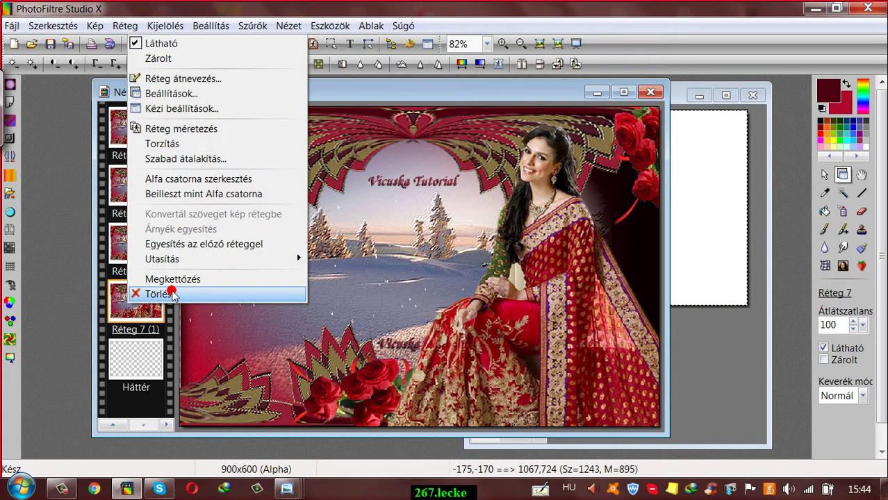
pyautogui.click(186, 245)
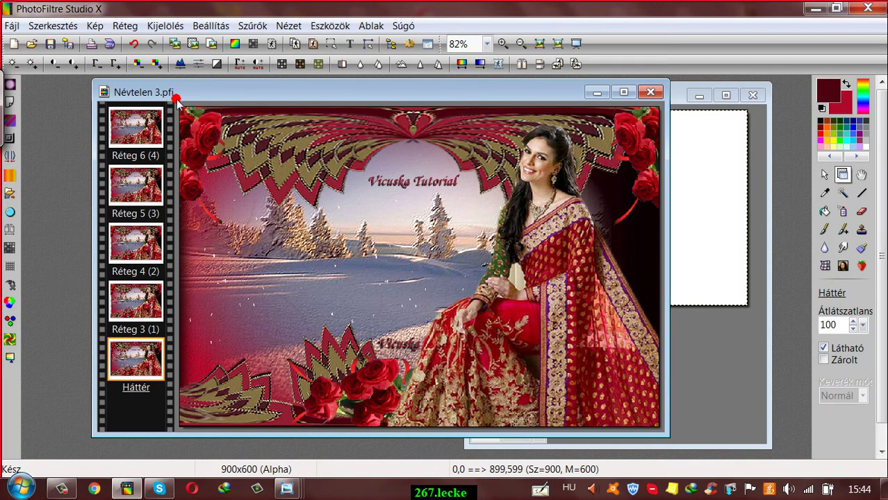
pyautogui.moveTo(187, 93); pyautogui.dragTo(169, 92)
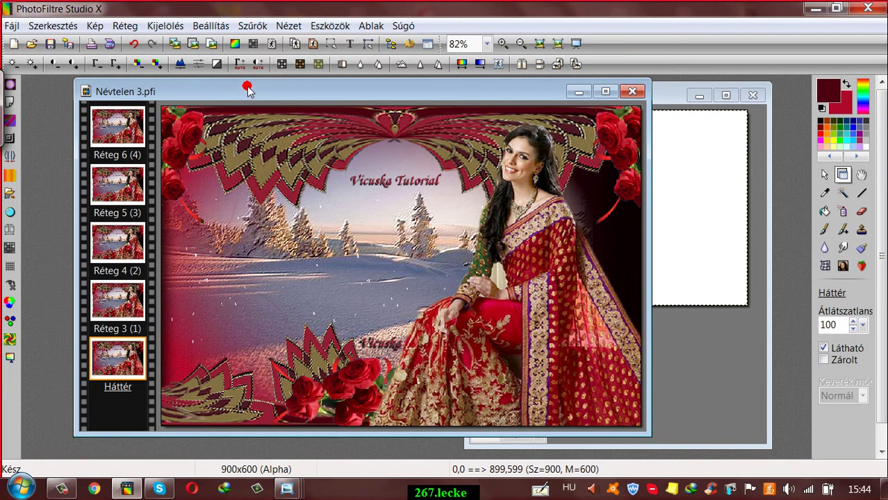
pyautogui.moveTo(248, 92); pyautogui.dragTo(248, 89)
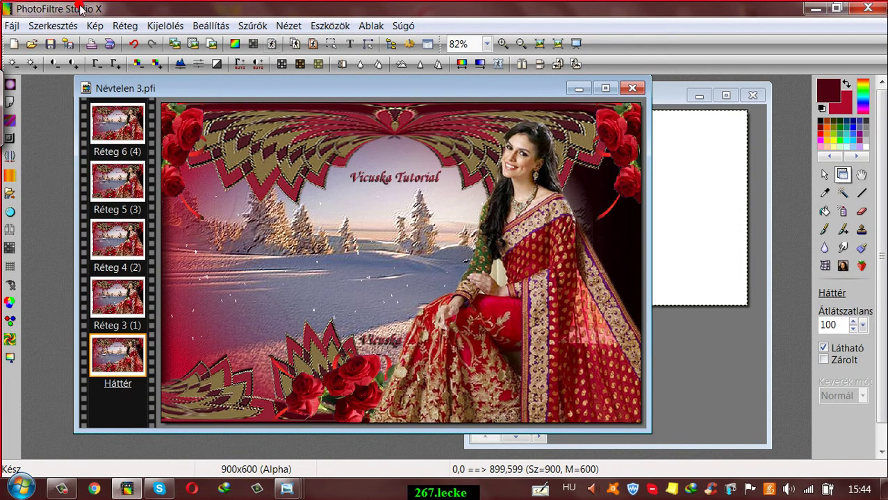
# Step: Resize all layers of Névtelen 3.pfi to a width of 700 pixels, keeping the proportions
pyautogui.click(93, 26)
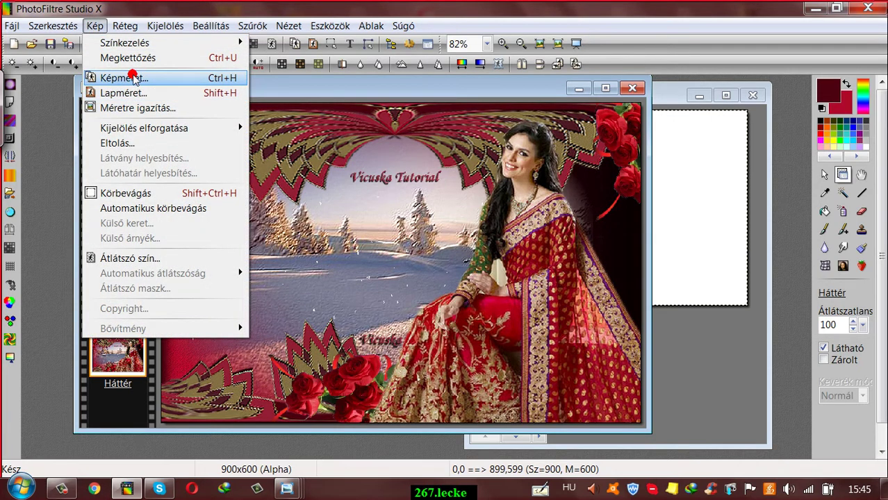
pyautogui.click(132, 77)
pyautogui.click(609, 234)
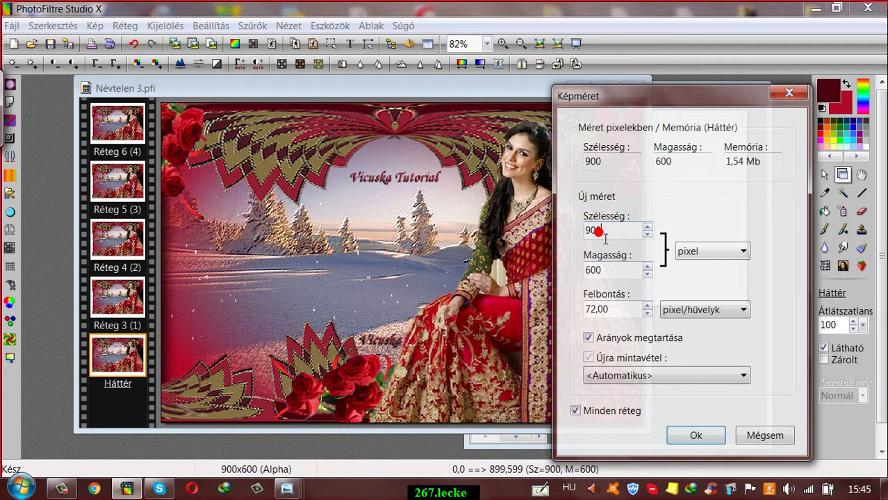
pyautogui.moveTo(605, 236)
pyautogui.mouseDown()
pyautogui.moveTo(578, 231)
pyautogui.moveTo(571, 200)
pyautogui.mouseUp()
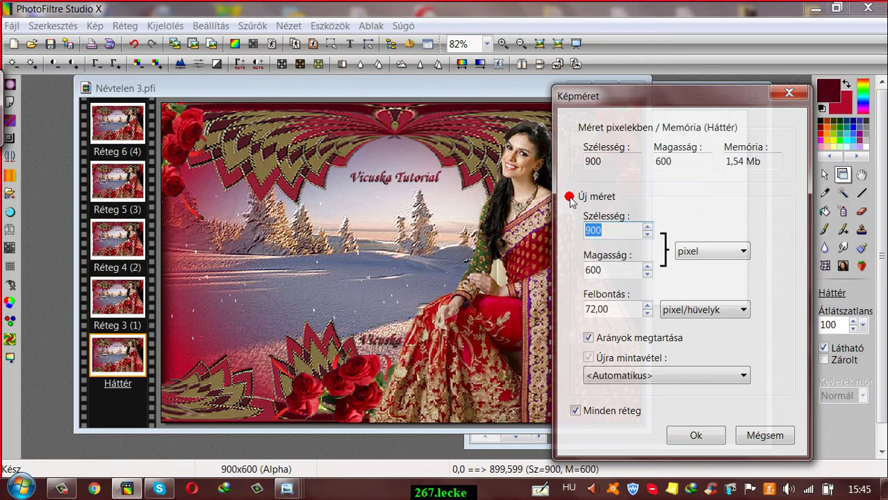
pyautogui.write('7')
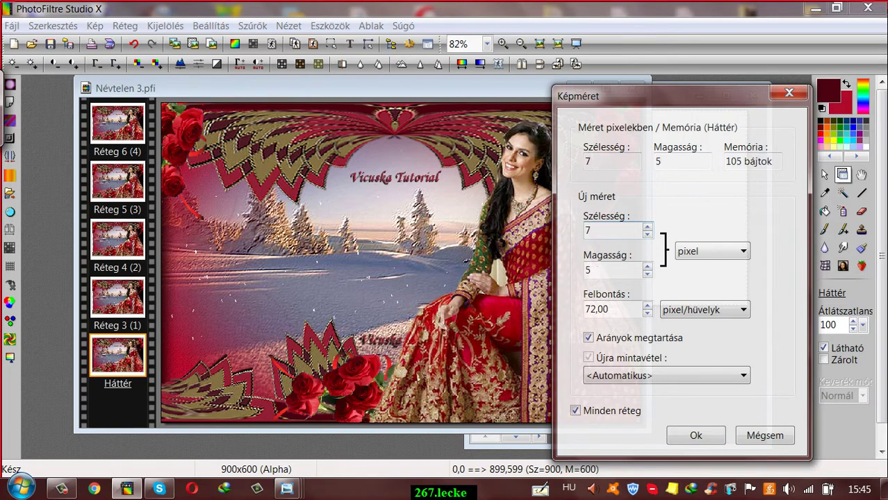
pyautogui.write('00')
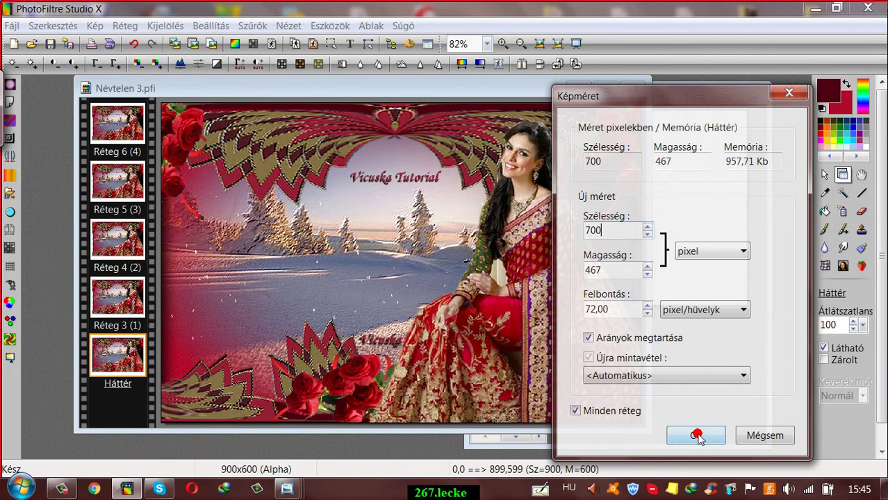
pyautogui.click(697, 436)
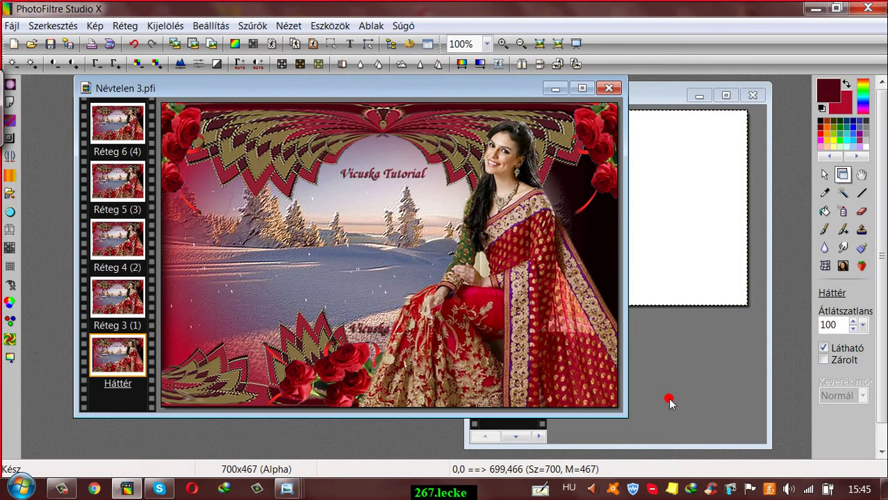
# Step: Minimize the other image window and move the Névtelen 3.pfi window to the middle of the workspace
pyautogui.click(698, 96)
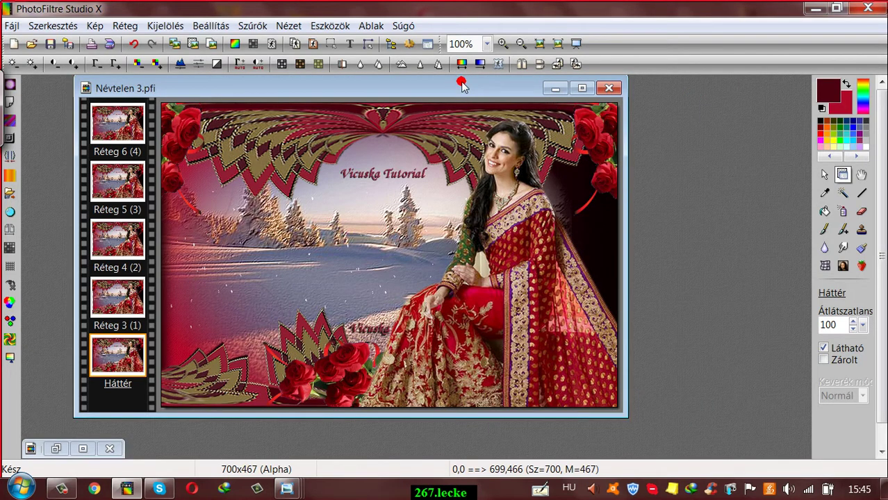
pyautogui.moveTo(451, 88); pyautogui.dragTo(513, 113)
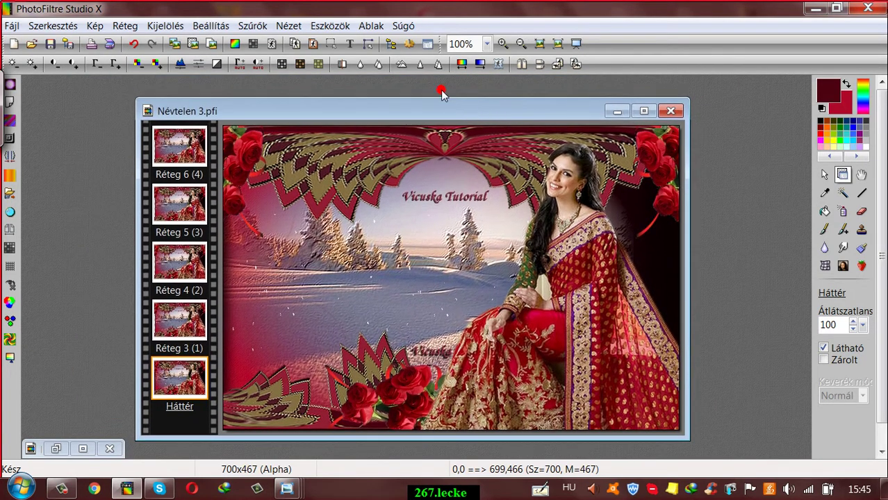
pyautogui.moveTo(402, 103)
pyautogui.mouseDown()
pyautogui.moveTo(402, 93)
pyautogui.moveTo(402, 105)
pyautogui.mouseUp()
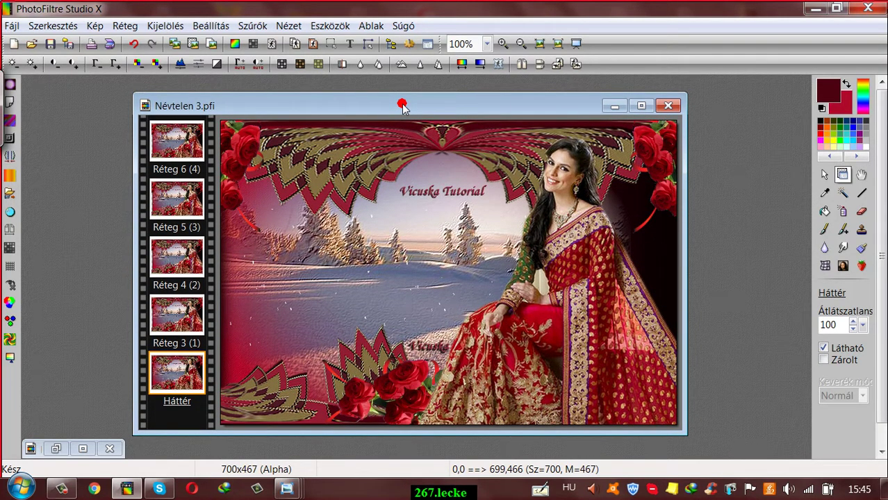
pyautogui.moveTo(402, 105); pyautogui.dragTo(405, 91)
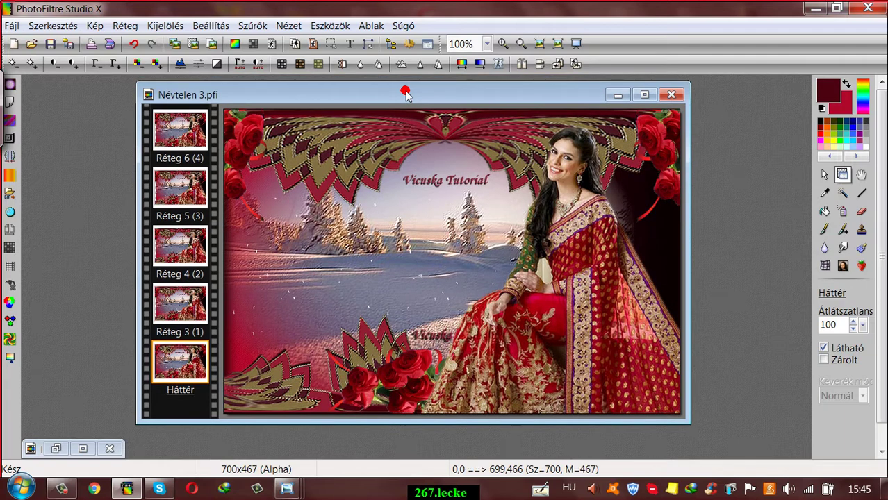
# Step: Open the animated GIF settings for Névtelen 3.pfi and choose the optimized color palette (Optimalizált színskála)
pyautogui.click(337, 28)
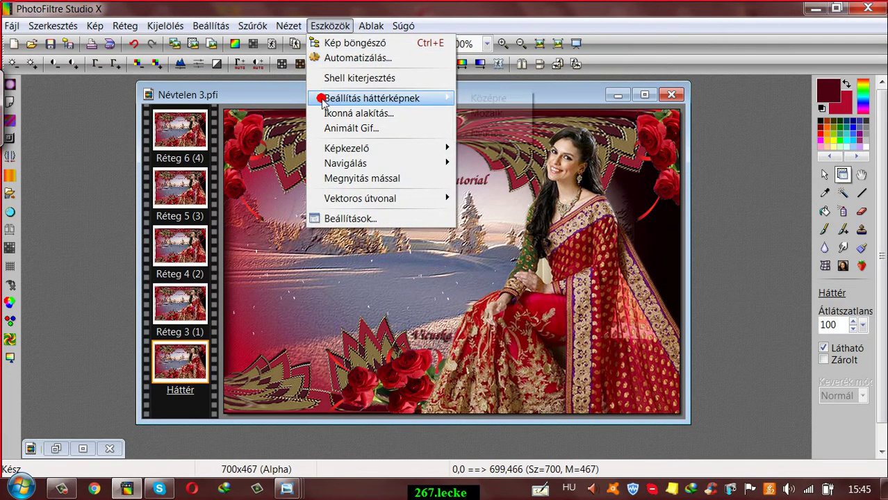
pyautogui.click(344, 129)
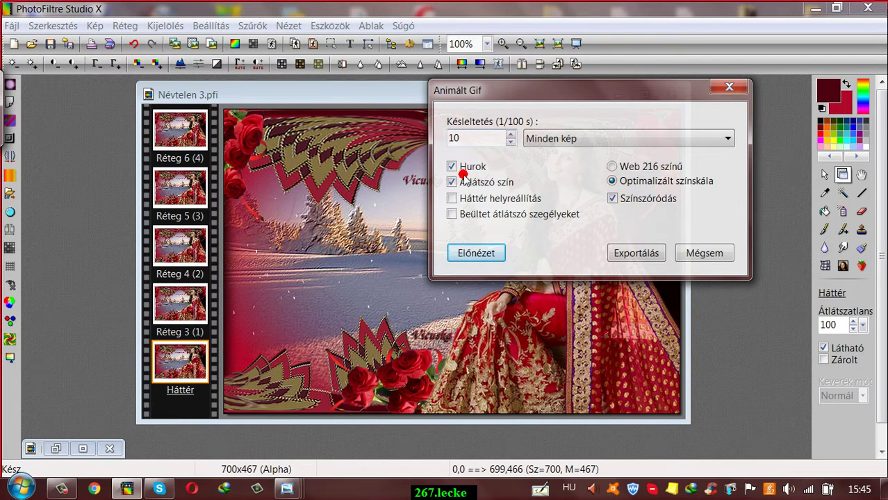
pyautogui.click(611, 180)
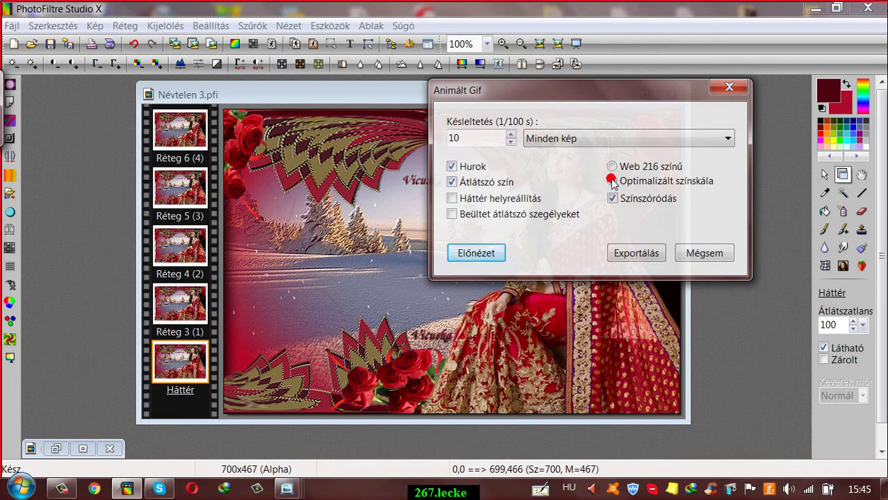
# Step: Preview the animated GIF in the browser to check the snowfall, and return to the animation settings
pyautogui.click(471, 253)
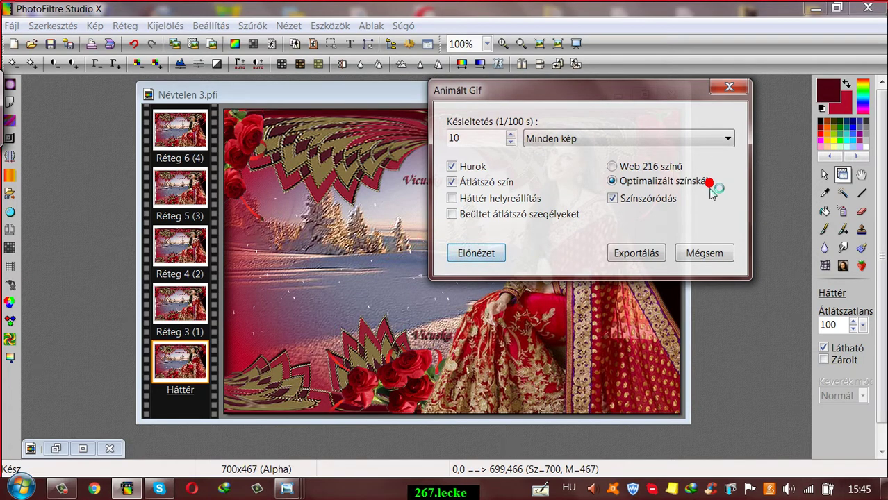
pyautogui.click(477, 255)
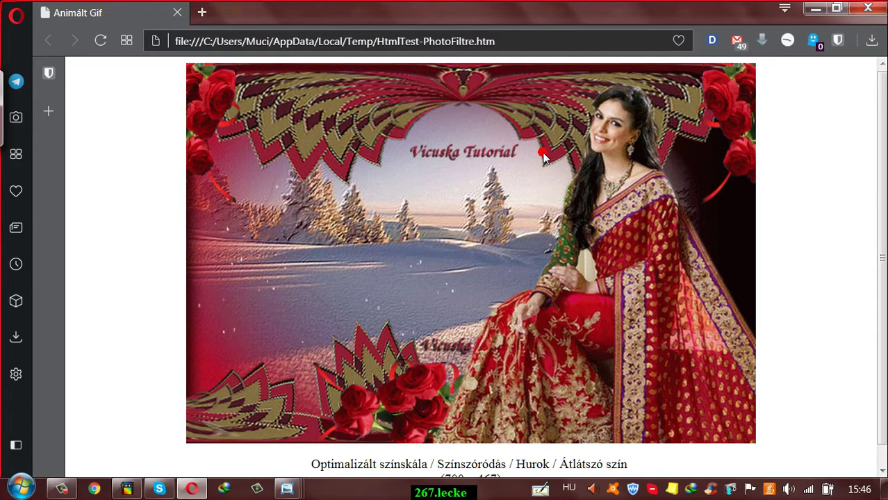
pyautogui.click(363, 7)
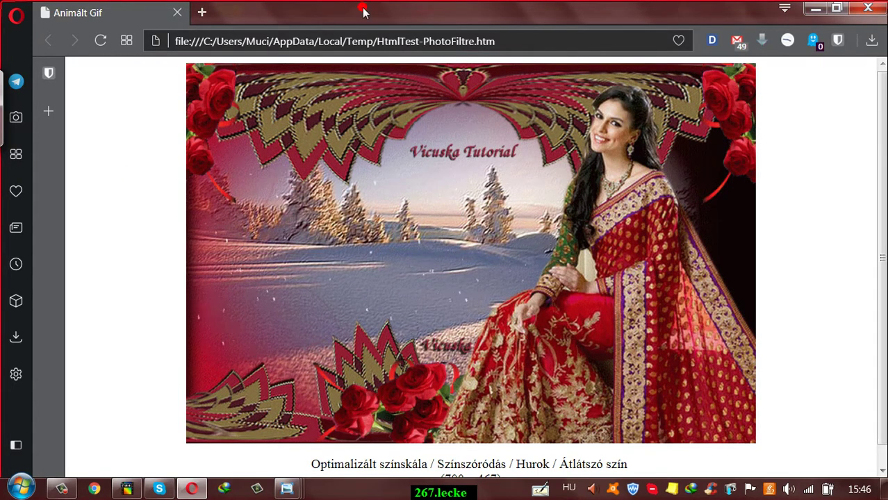
pyautogui.click(816, 8)
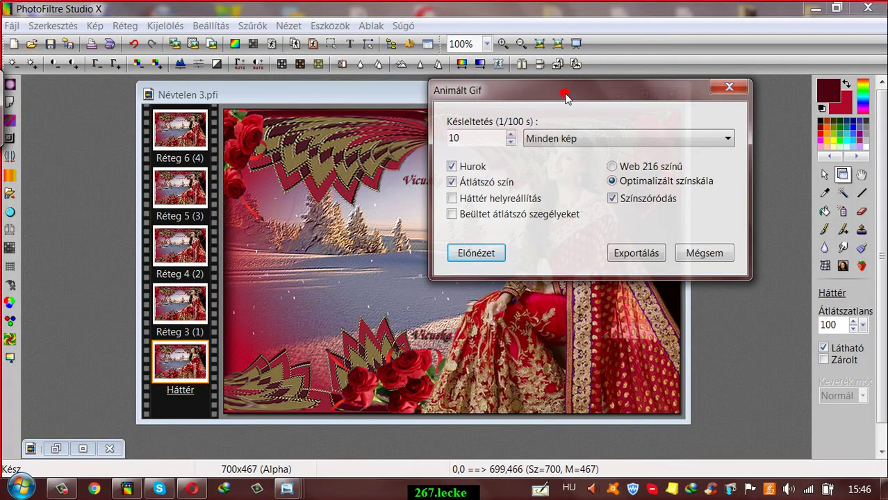
pyautogui.moveTo(560, 94); pyautogui.dragTo(558, 90)
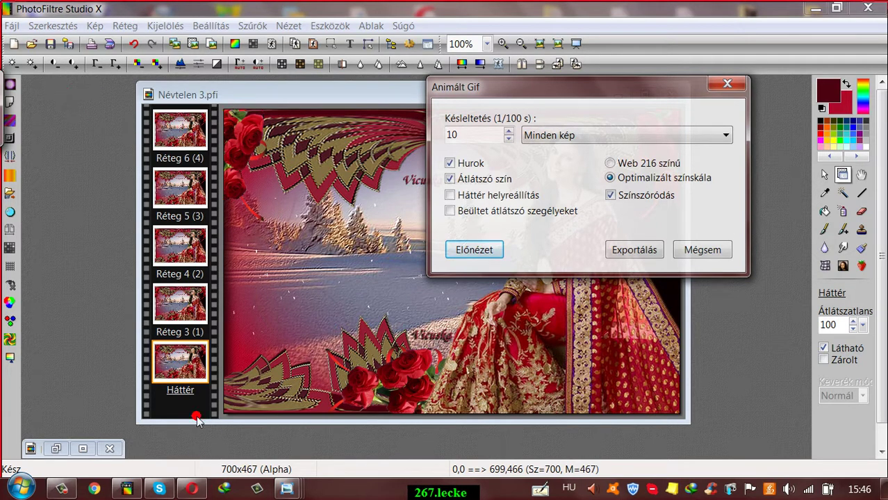
# Step: Cancel the animated GIF settings and hide the layers Réteg 6, Réteg 5 and Réteg 4
pyautogui.click(582, 320)
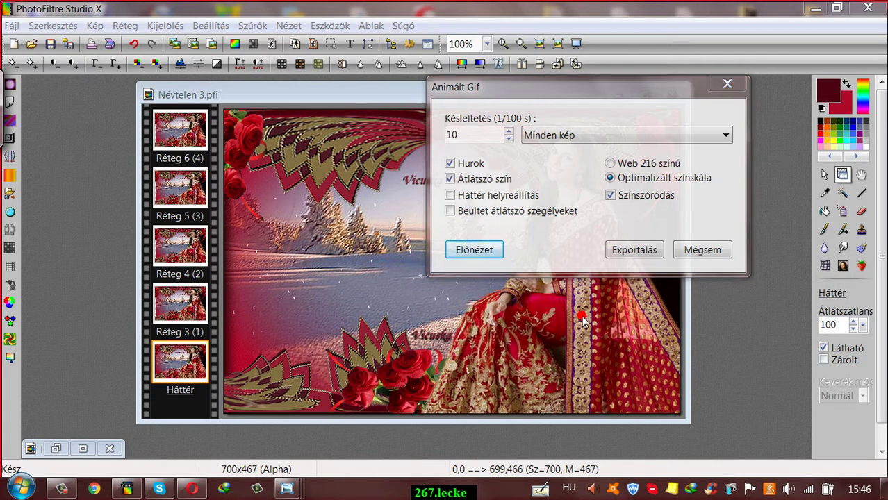
pyautogui.click(701, 250)
pyautogui.rightClick(180, 137)
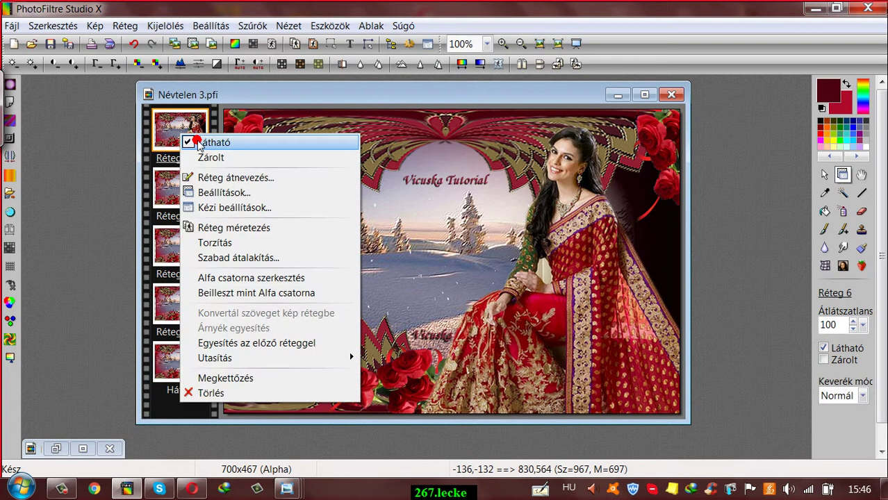
pyautogui.click(201, 137)
pyautogui.rightClick(183, 188)
pyautogui.click(216, 197)
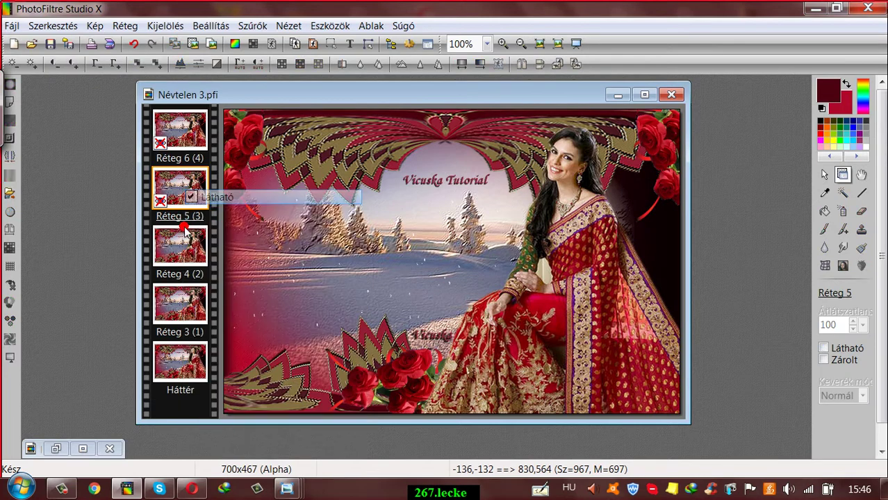
pyautogui.rightClick(181, 221)
pyautogui.click(209, 217)
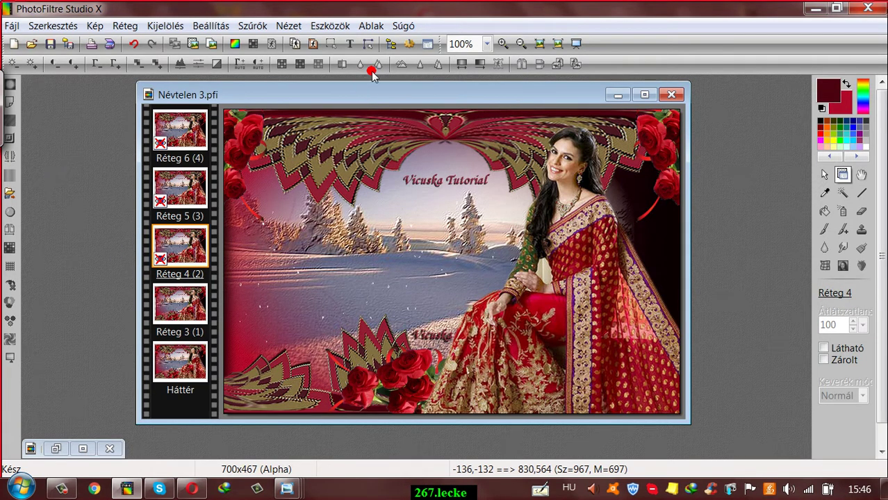
# Step: Export Névtelen 3.pfi as an animated GIF named 267aa in the leckés mappám folder, with the transparent color option (Átlátszó szín) enabled
pyautogui.click(334, 26)
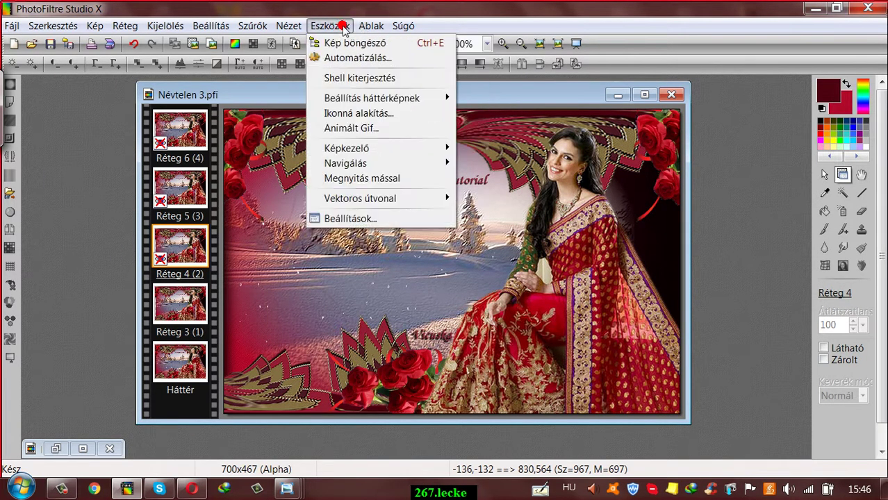
pyautogui.click(349, 128)
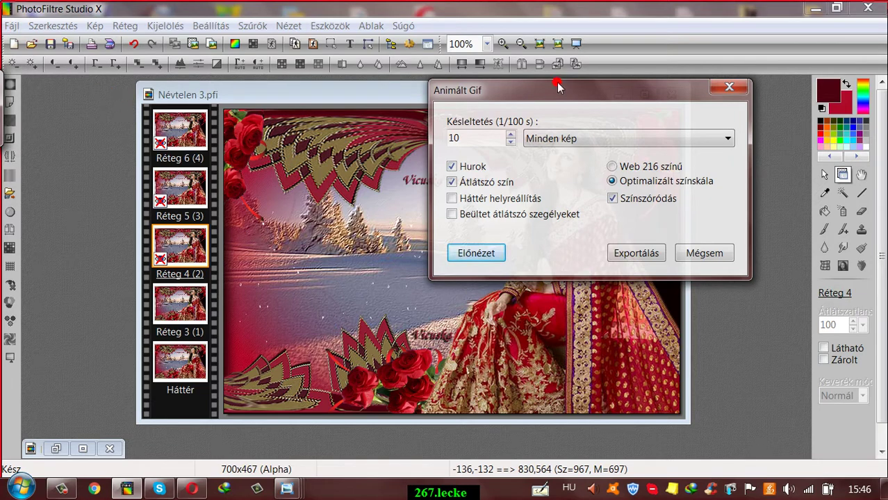
pyautogui.moveTo(552, 90); pyautogui.dragTo(448, 87)
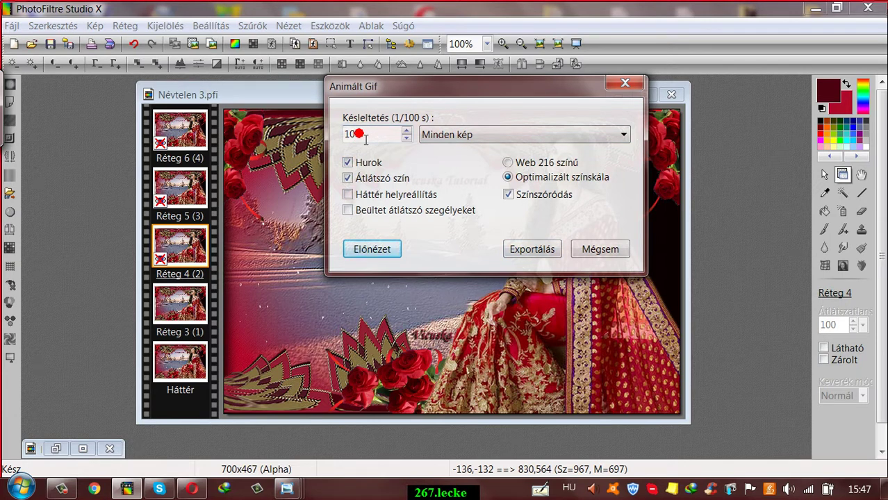
pyautogui.click(347, 178)
pyautogui.click(347, 178)
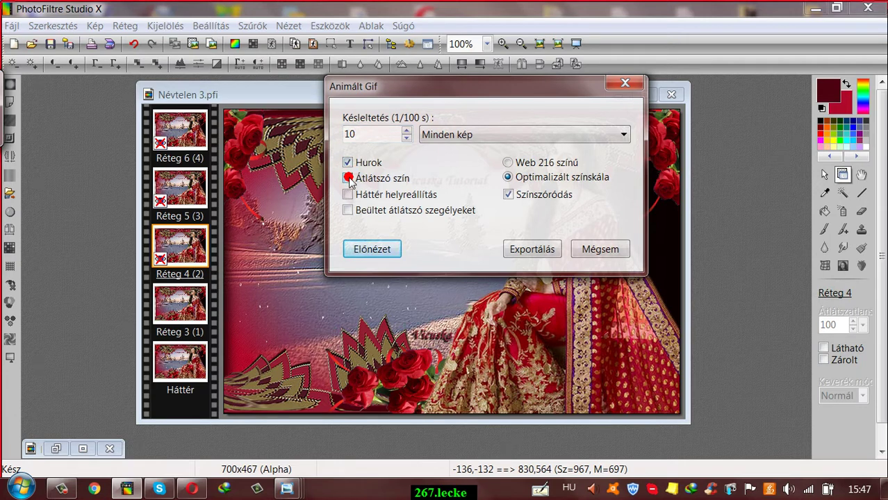
pyautogui.click(528, 250)
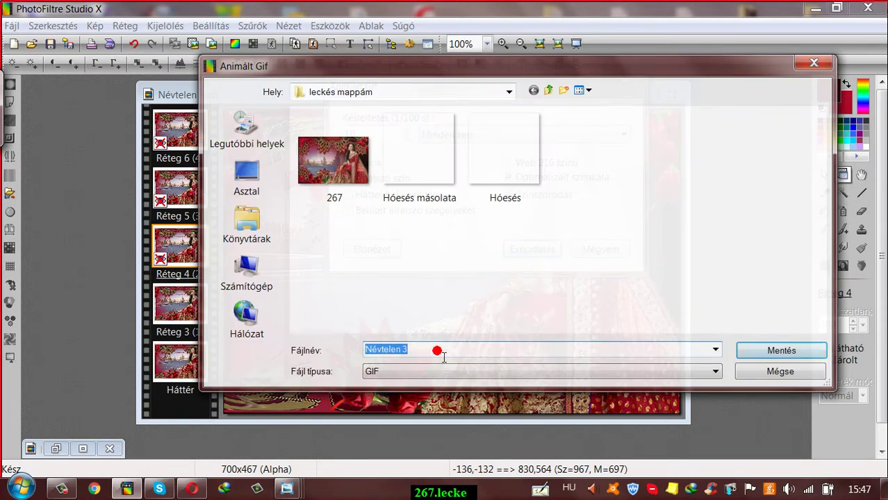
pyautogui.moveTo(426, 350); pyautogui.dragTo(362, 348)
pyautogui.write('267')
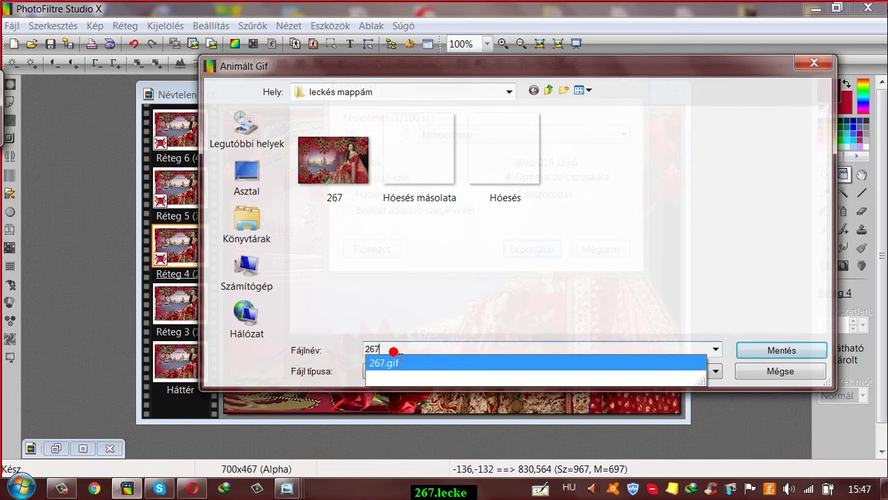
pyautogui.write('aa')
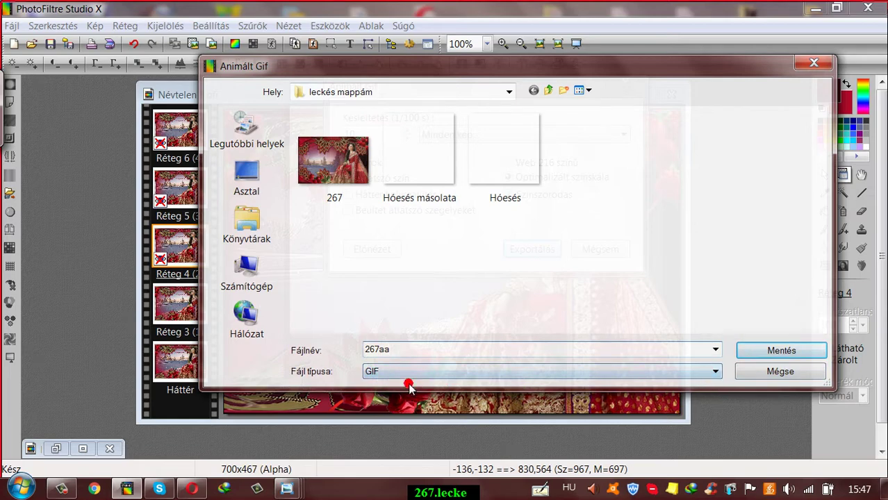
pyautogui.click(794, 353)
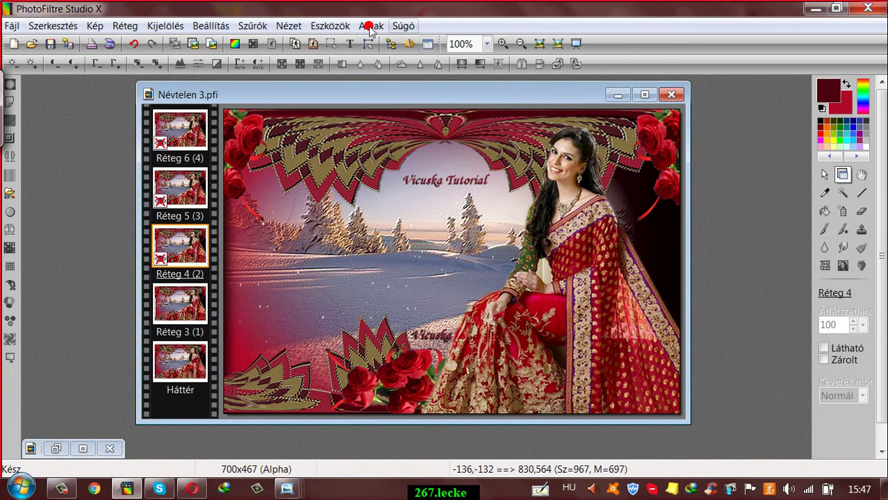
# Step: Reopen the animated GIF settings for Névtelen 3.pfi and preview the snowfall animation in the browser
pyautogui.click(337, 26)
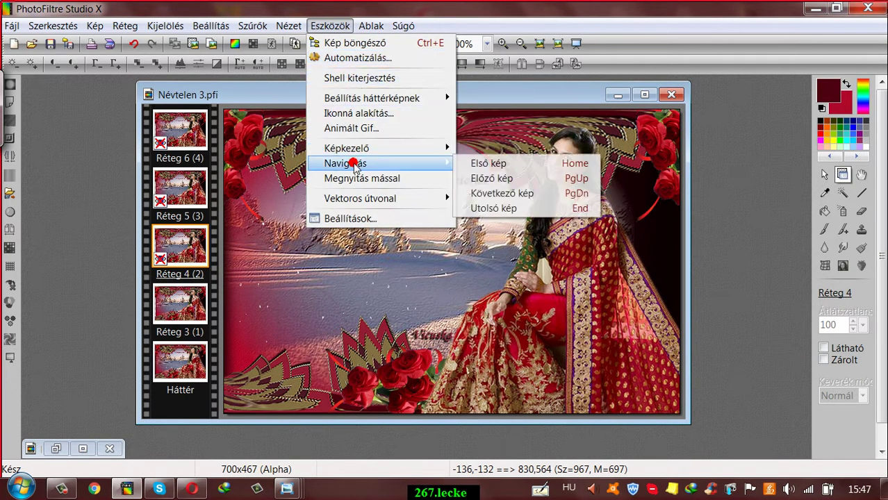
pyautogui.click(355, 128)
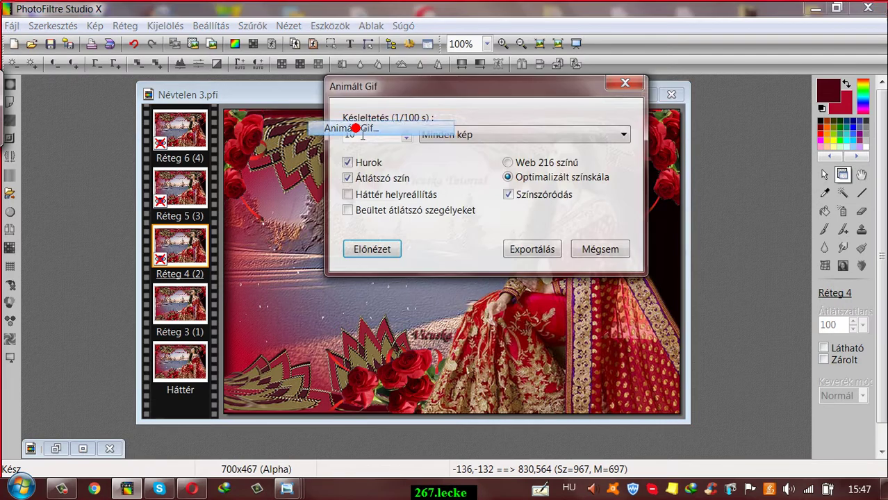
pyautogui.click(367, 244)
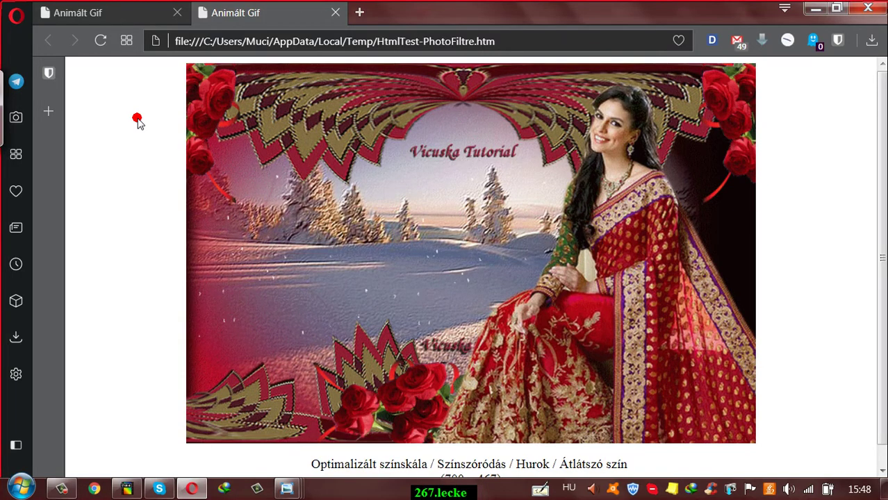
pyautogui.click(64, 491)
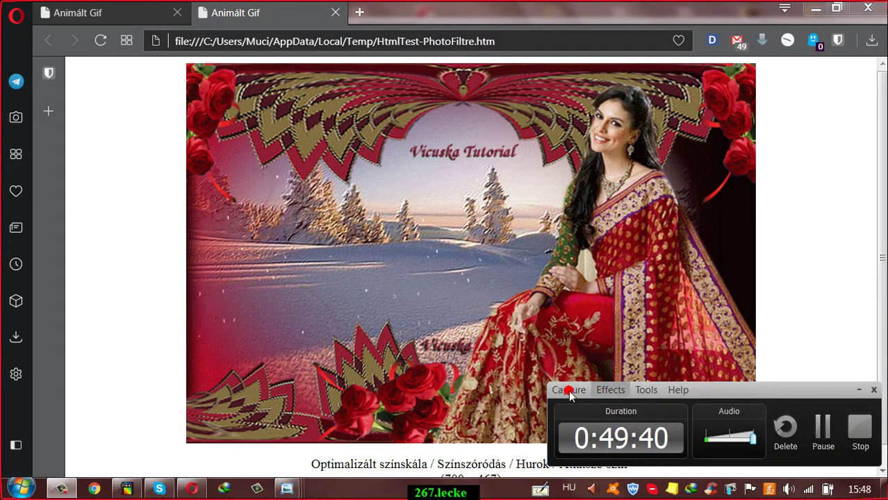
pyautogui.click(569, 391)
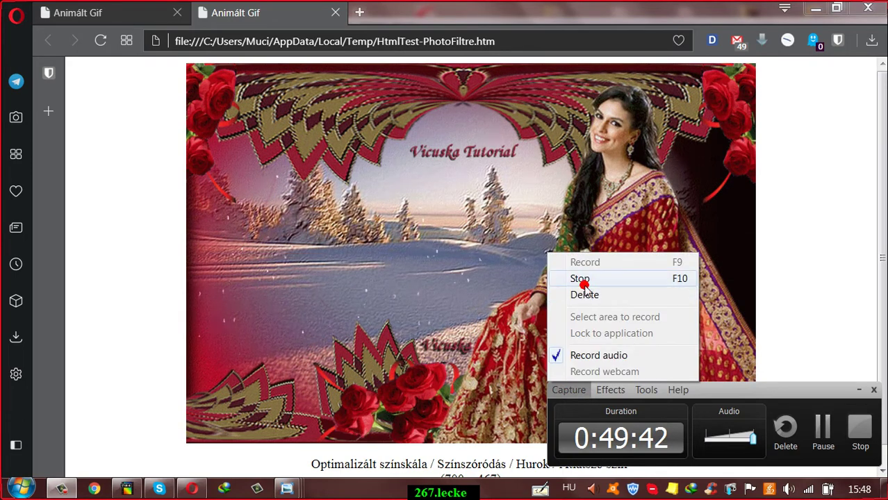